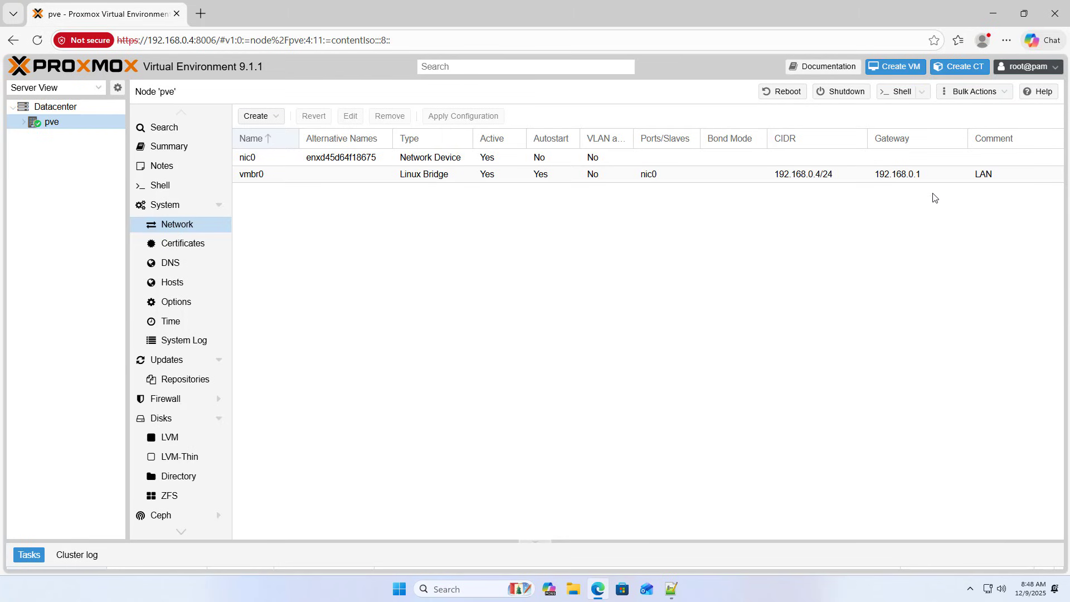
Select the vmbr0 bridge (192.168.0.4/24) and open a blank browser tab beside Proxmox.
click(799, 177)
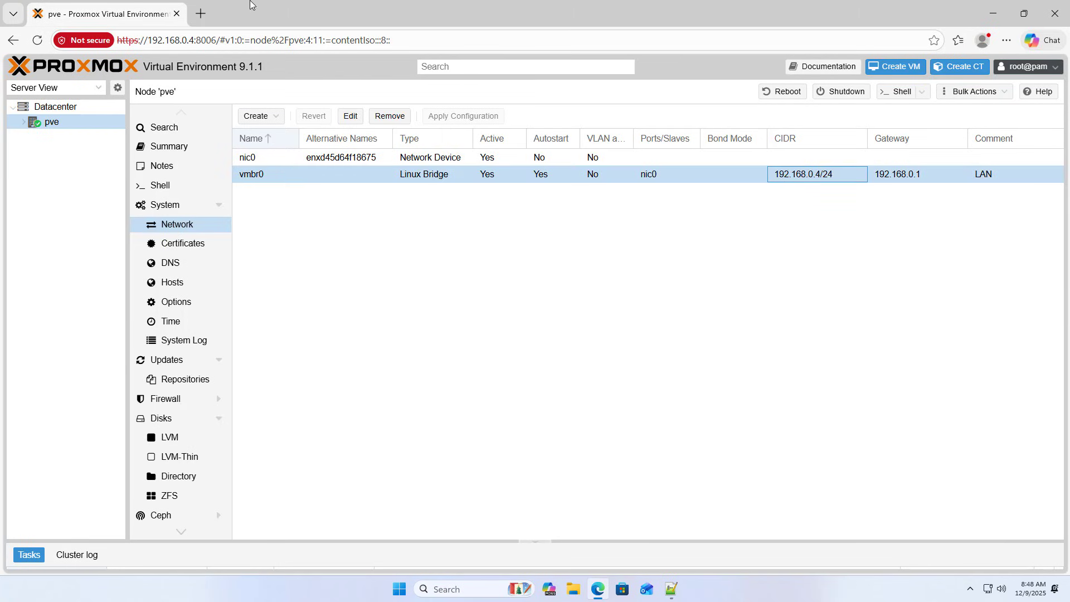
click(201, 14)
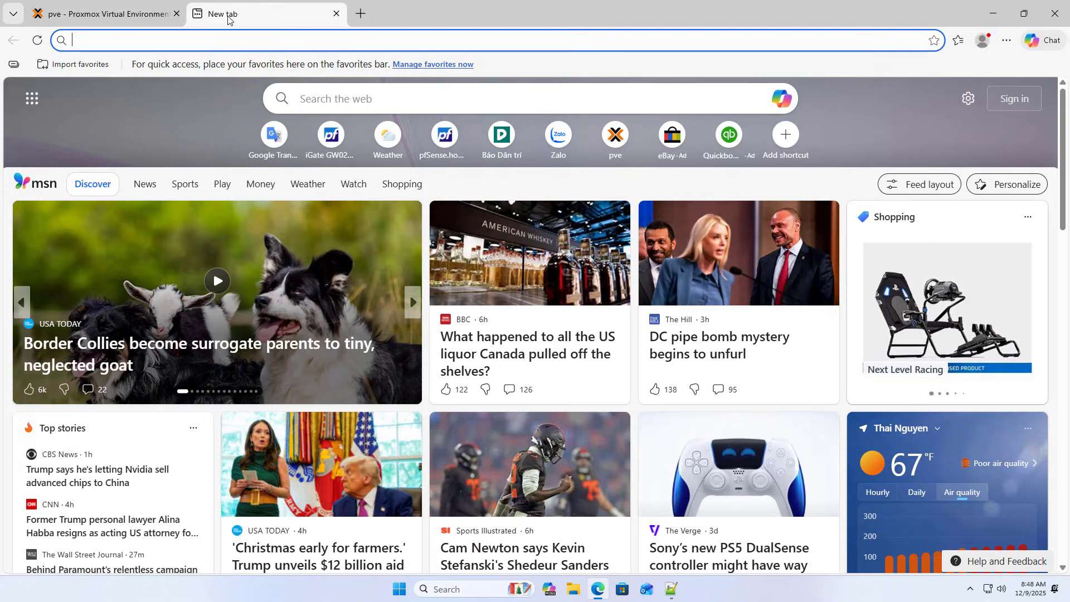
Search 'pfsense download' and follow the Community Edition 2.8.0 download to the Netgate Installer page.
text(pfsense download)
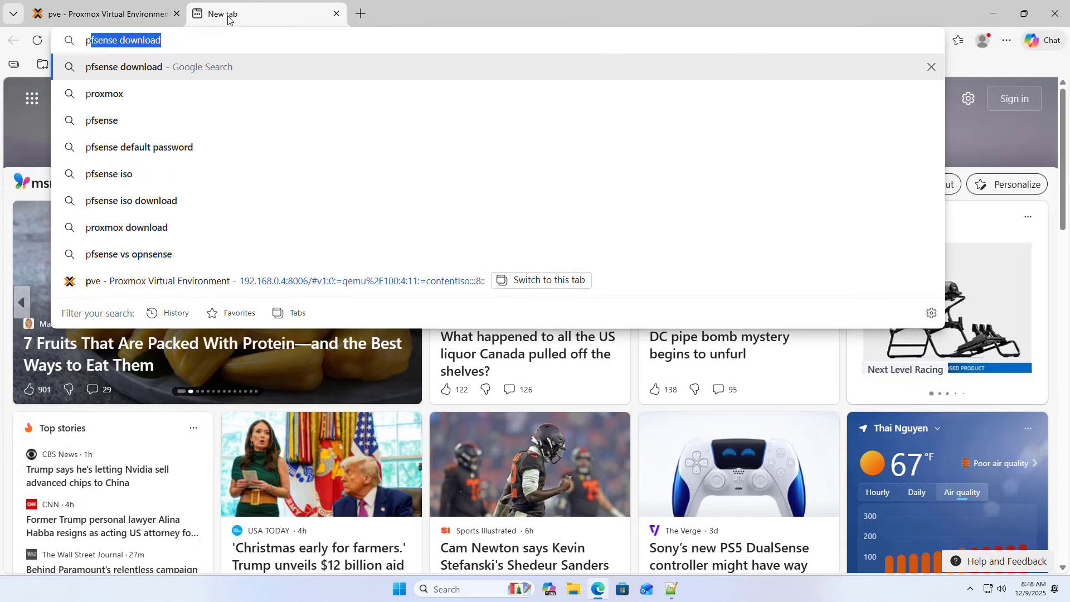
click(162, 66)
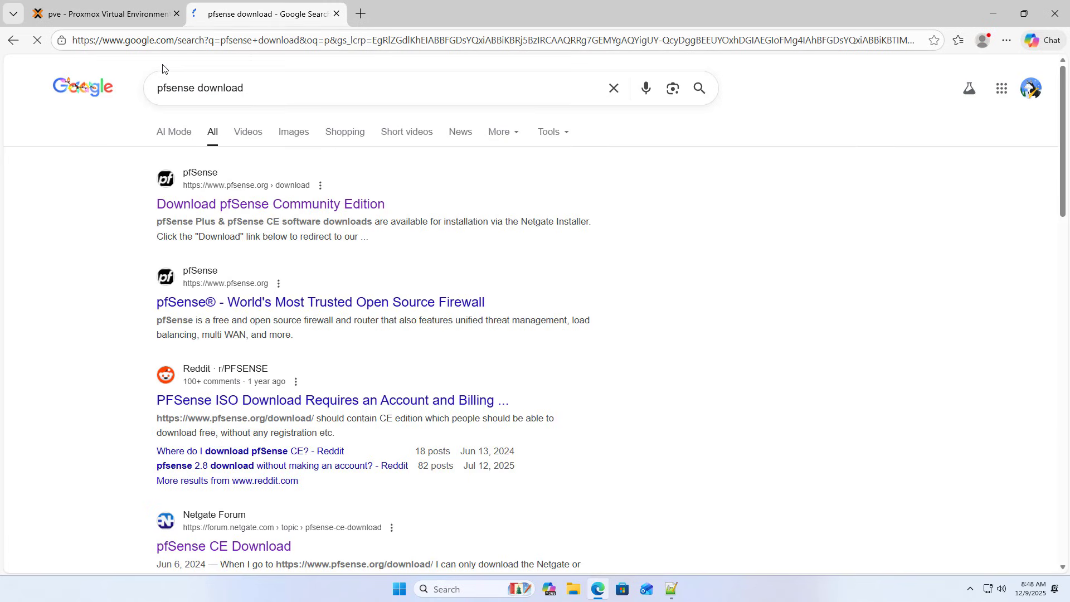
click(255, 207)
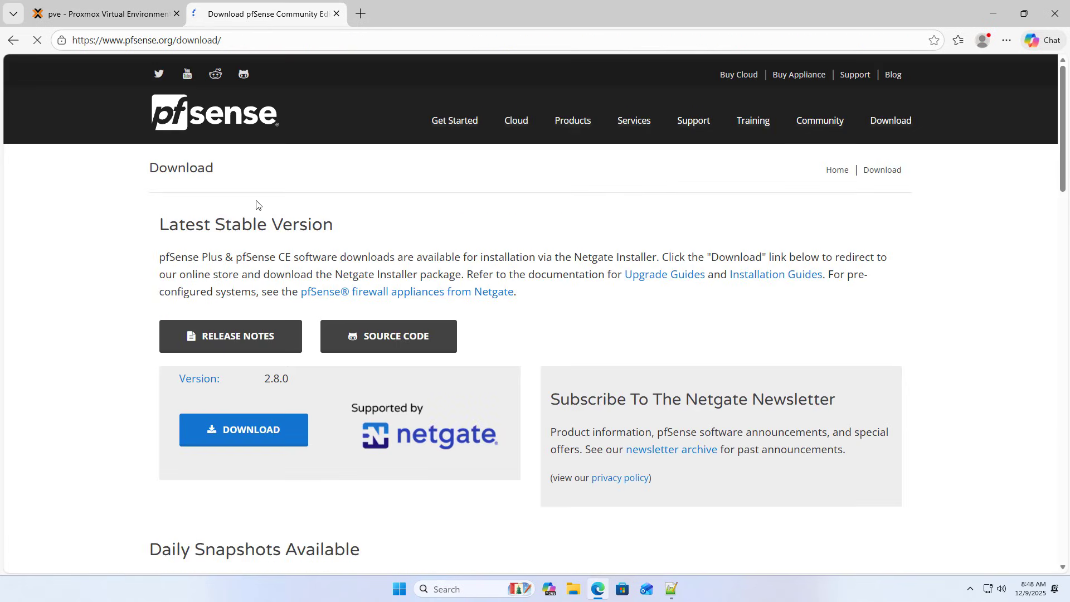
click(241, 434)
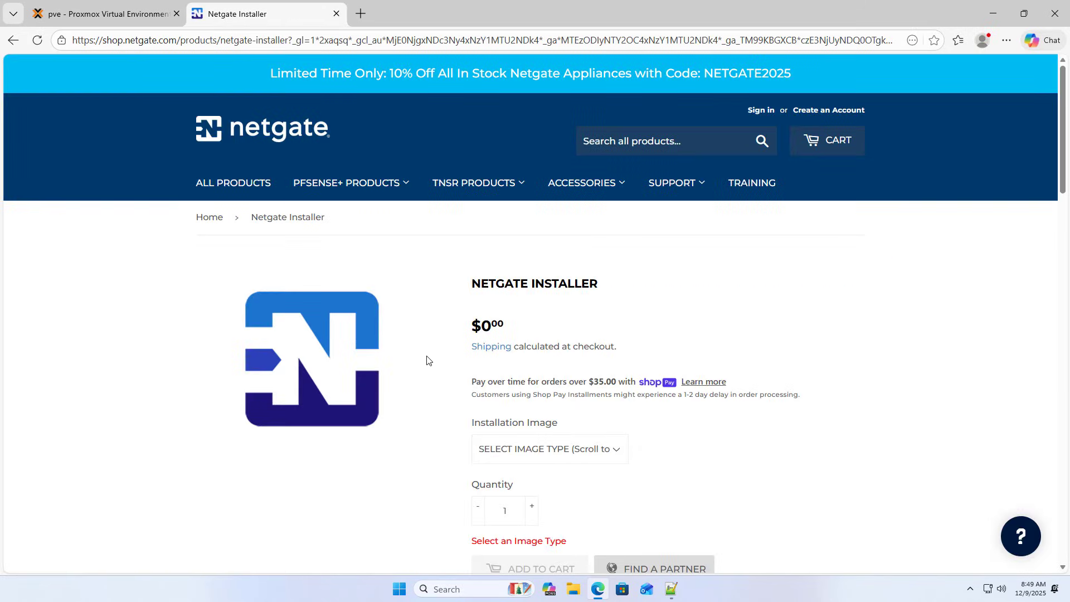
Add the Netgate Installer with the AMD64 ISO IPMI/Virtual Machines image to the cart.
scroll(427, 360, down, 3)
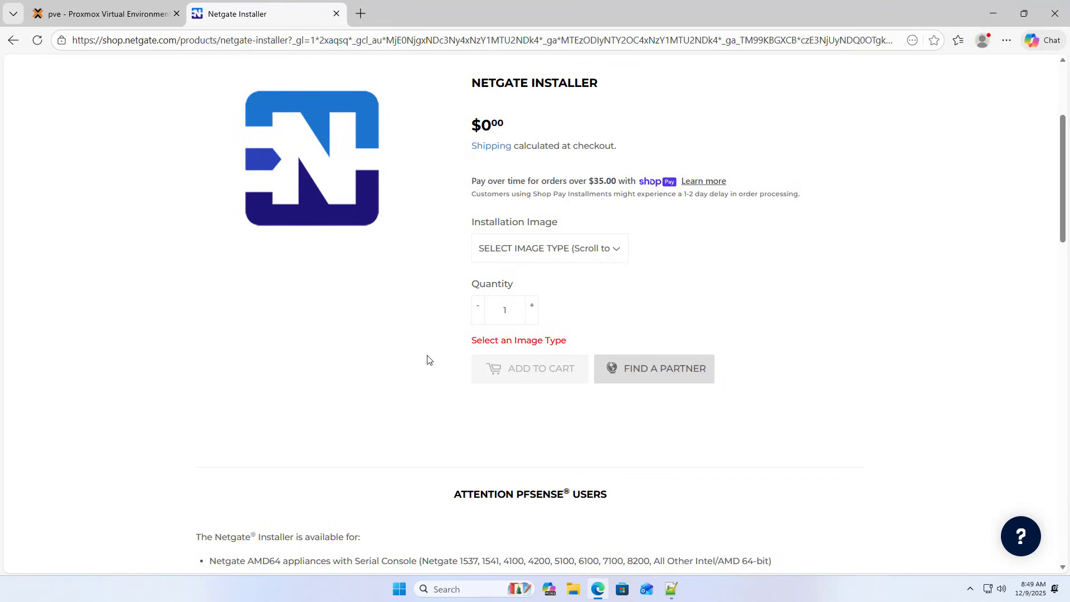
click(519, 258)
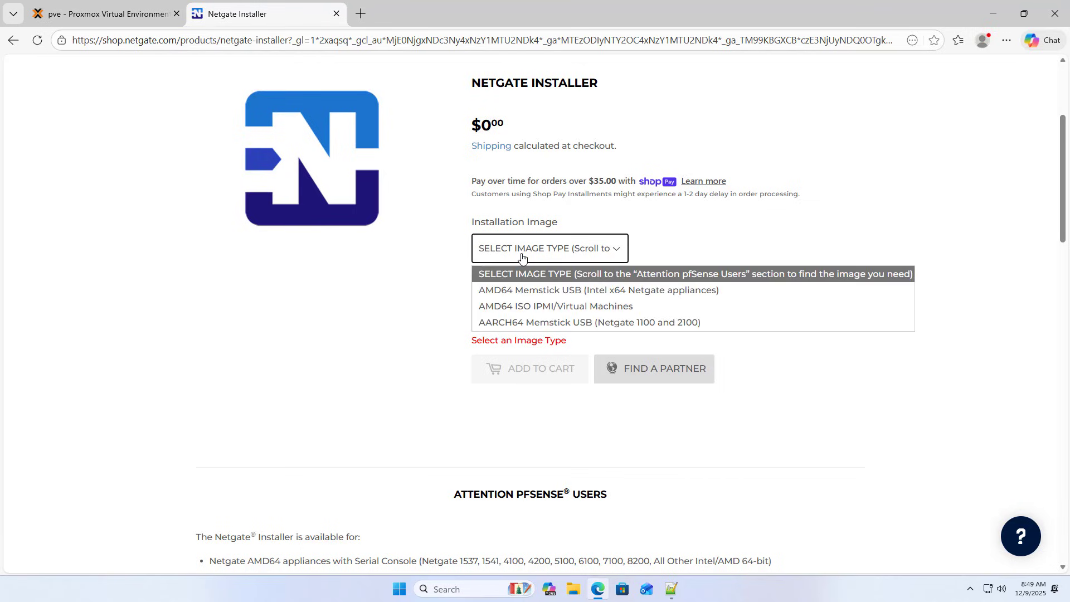
click(545, 306)
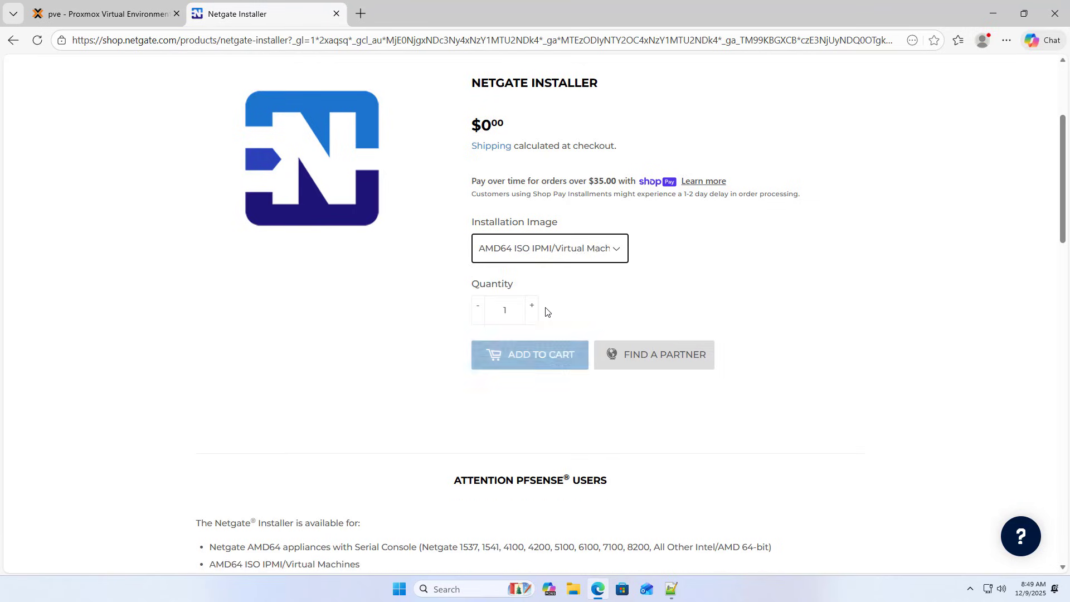
click(540, 355)
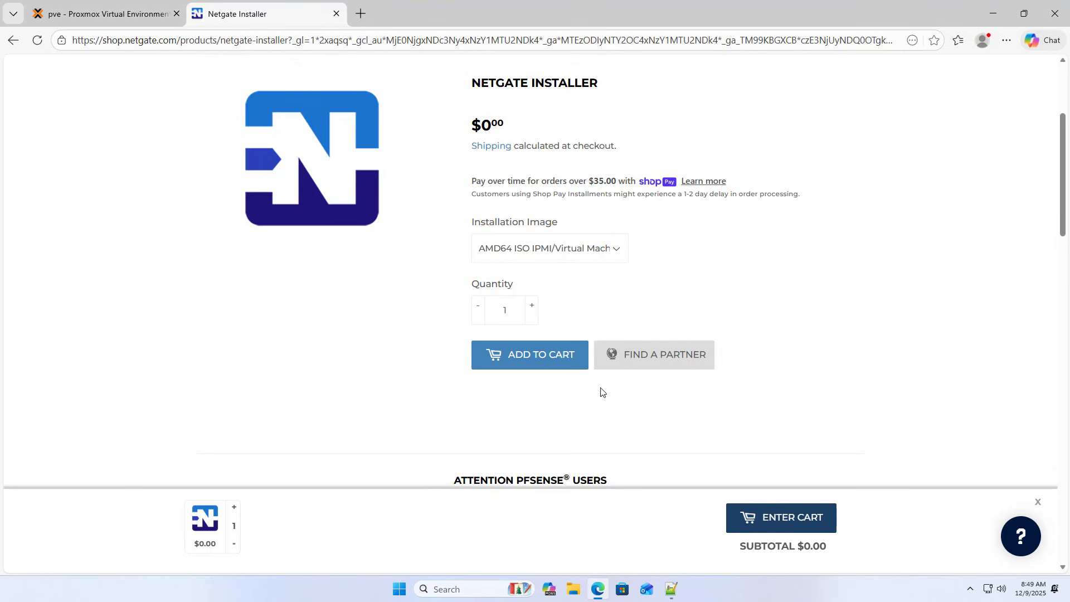
Check out, signing in with the Netgate account e-mail and password, and check the netgate-installer-amd64.iso.gz download.
click(773, 527)
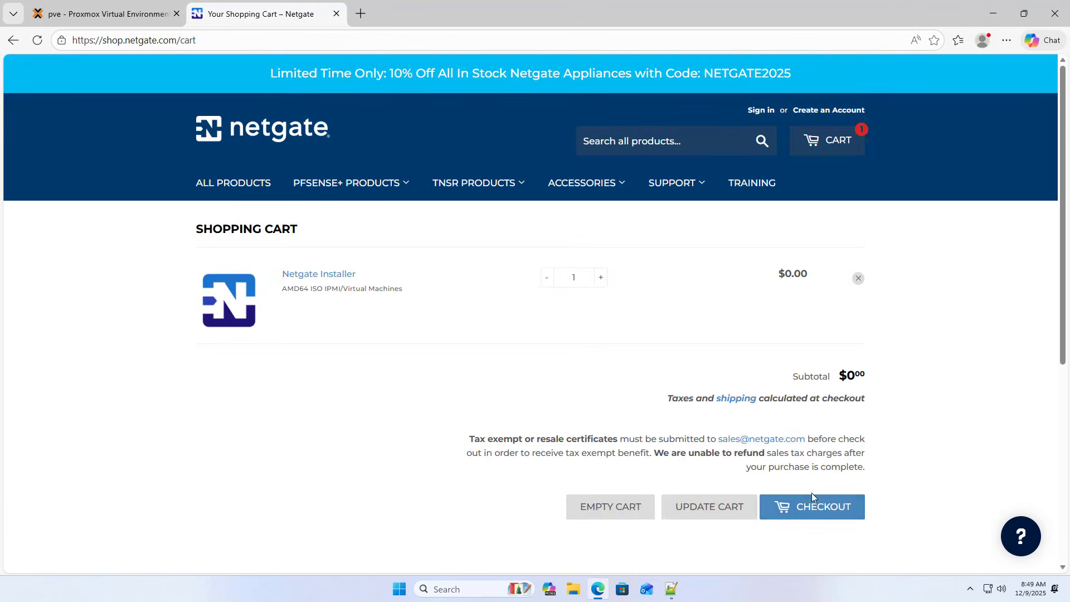
click(814, 509)
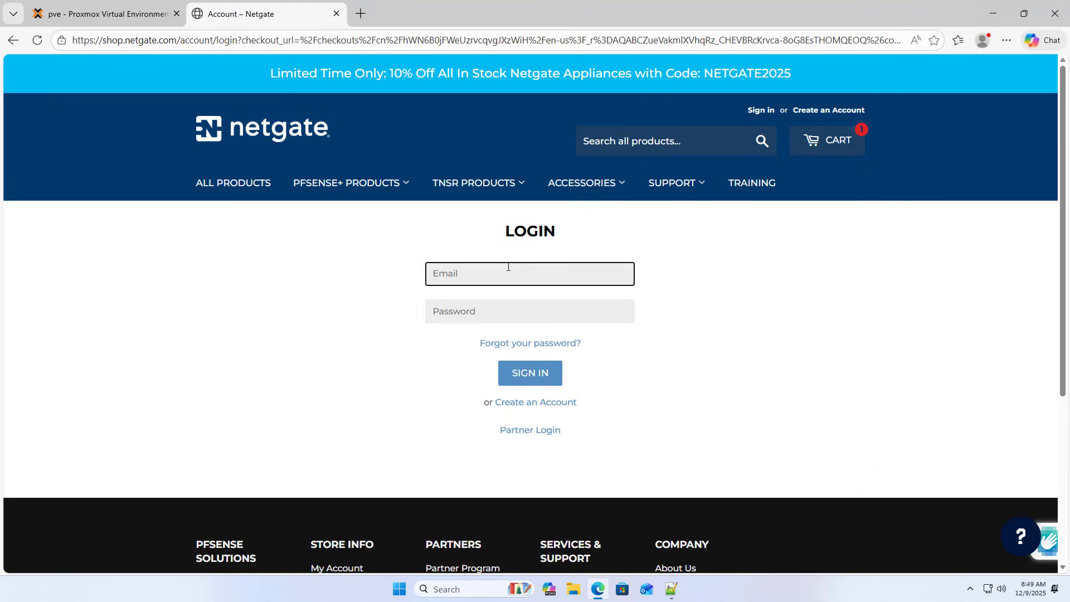
key(Tab)
text(*)
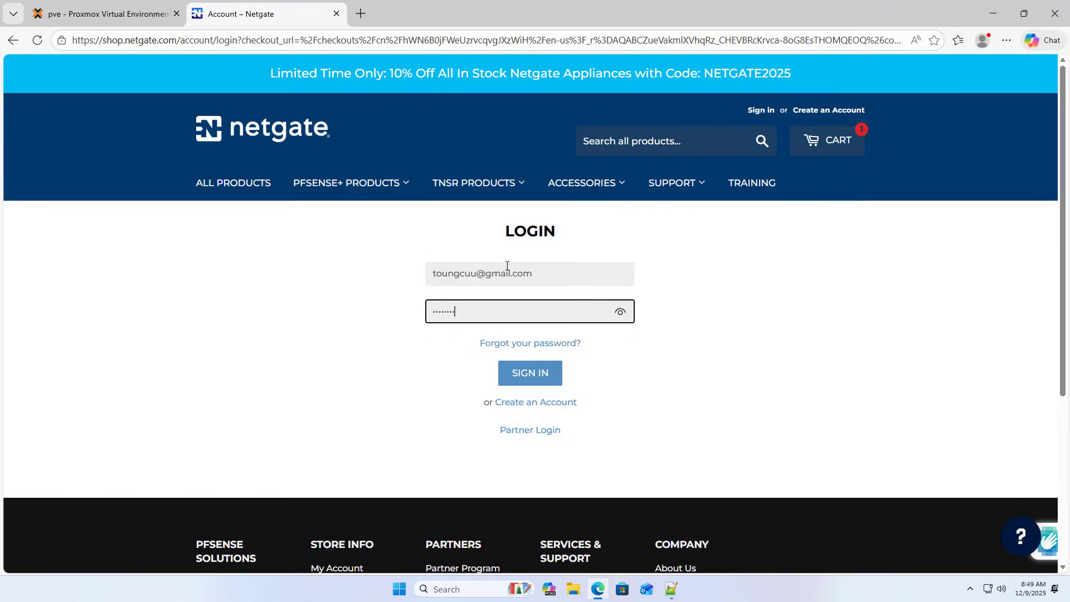
text(**)
key(Return)
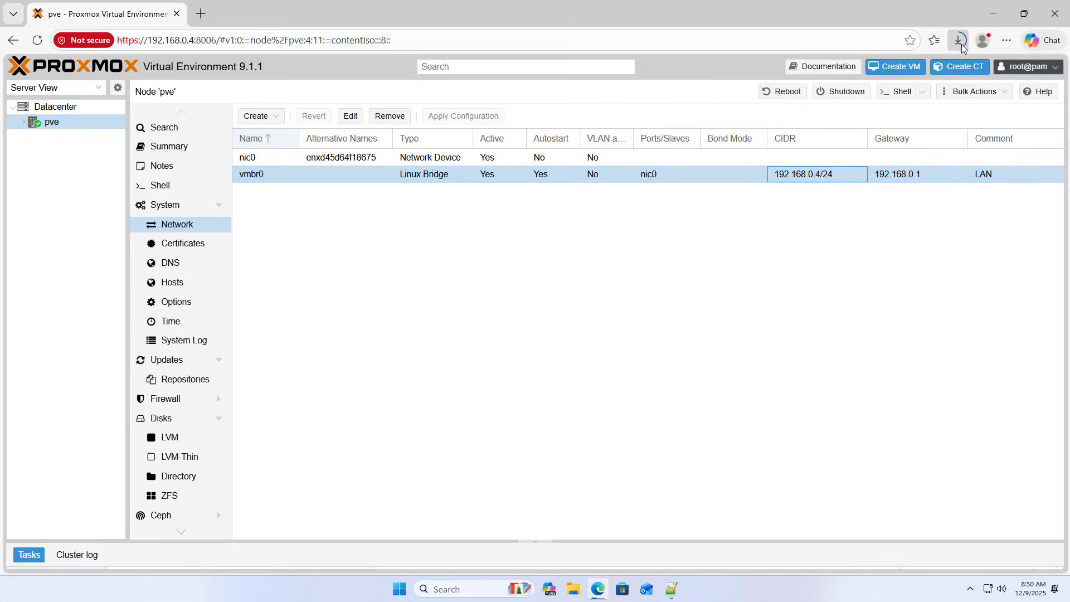
click(959, 40)
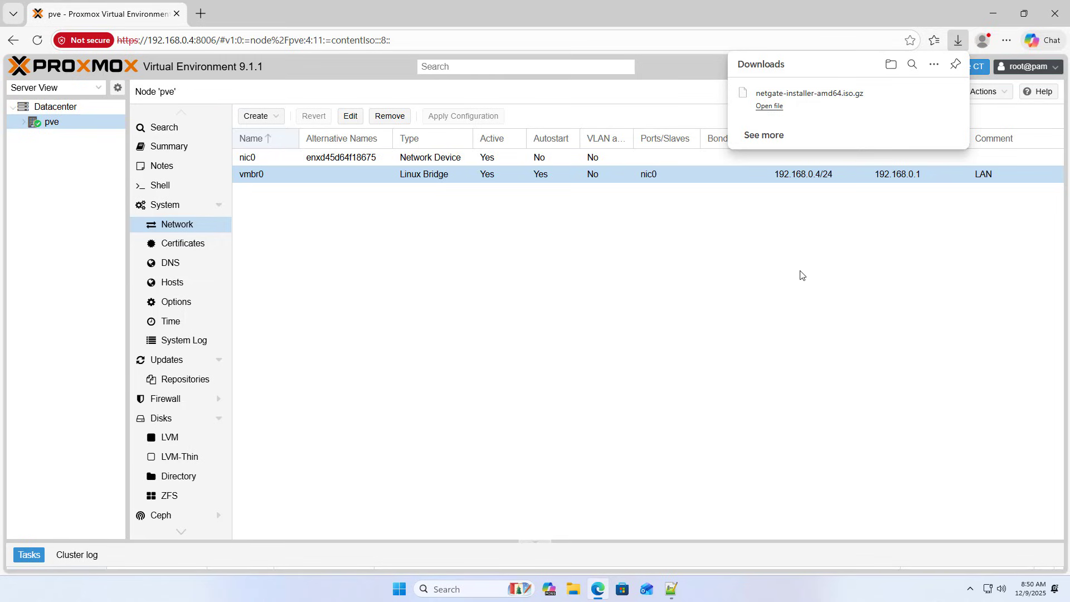
Extract netgate-installer-amd64.iso.gz into its own folder with 7-Zip.
click(932, 94)
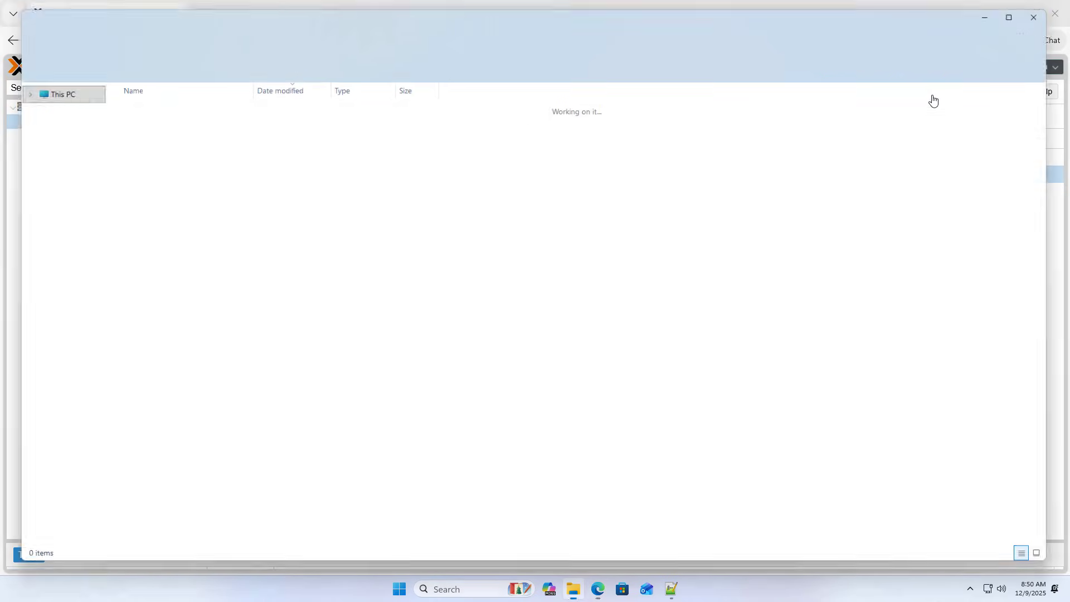
click(131, 126)
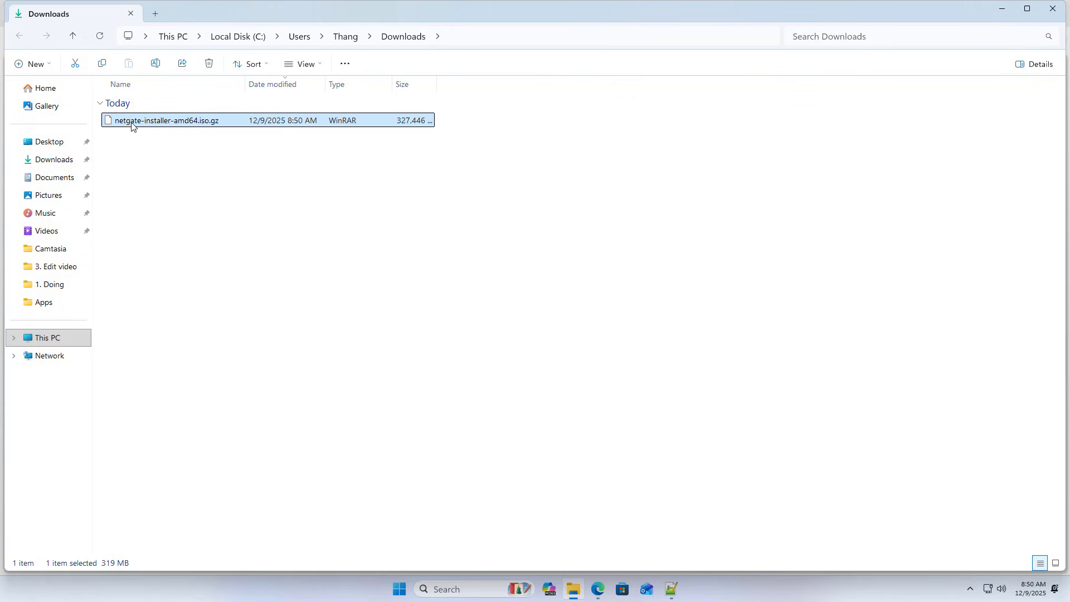
right_click(165, 129)
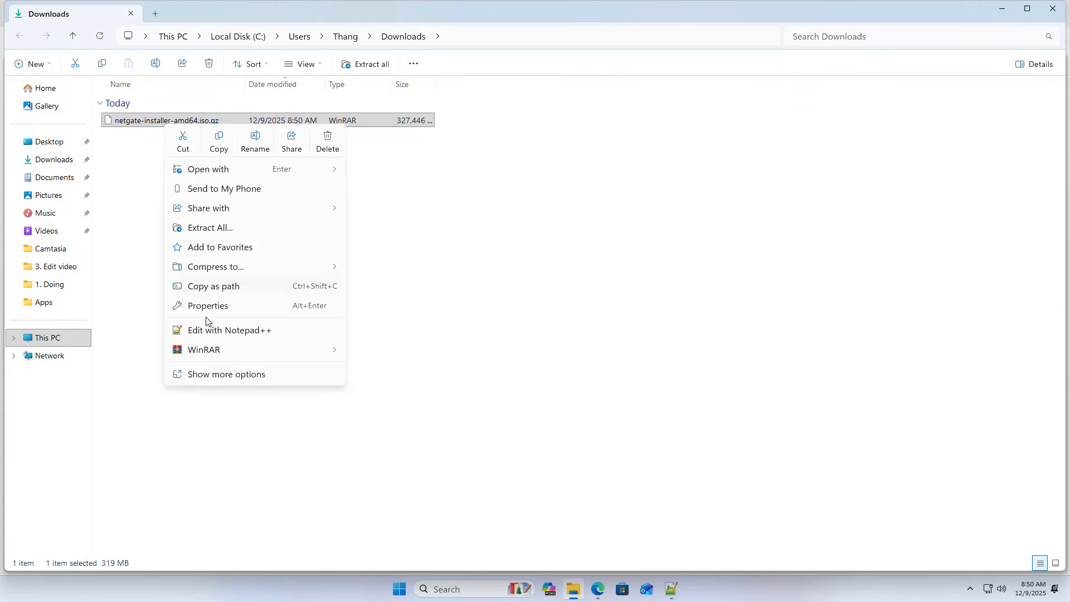
click(215, 374)
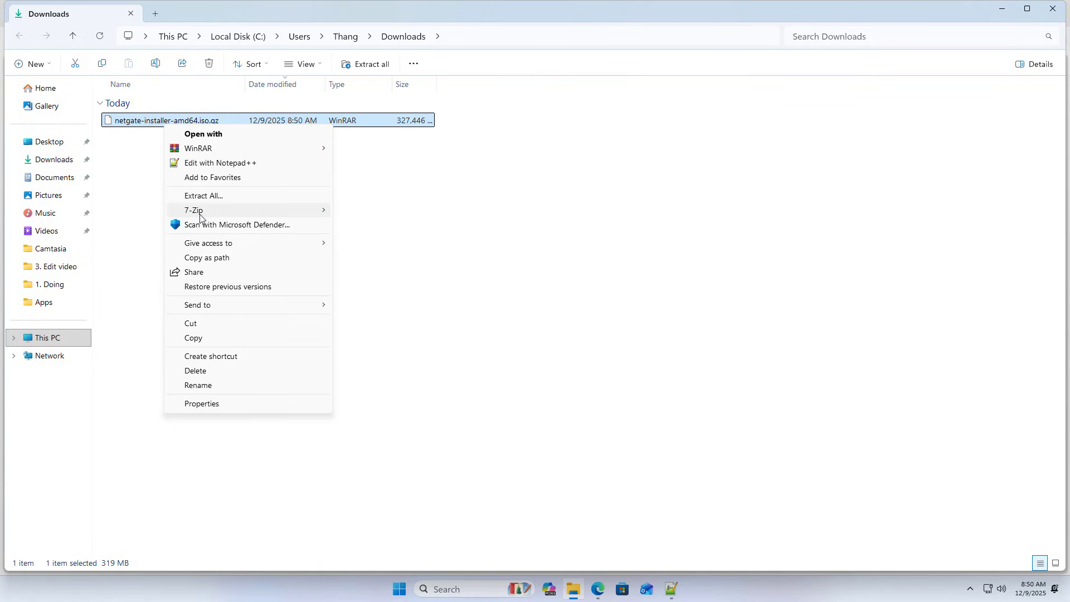
mouse_move(202, 213)
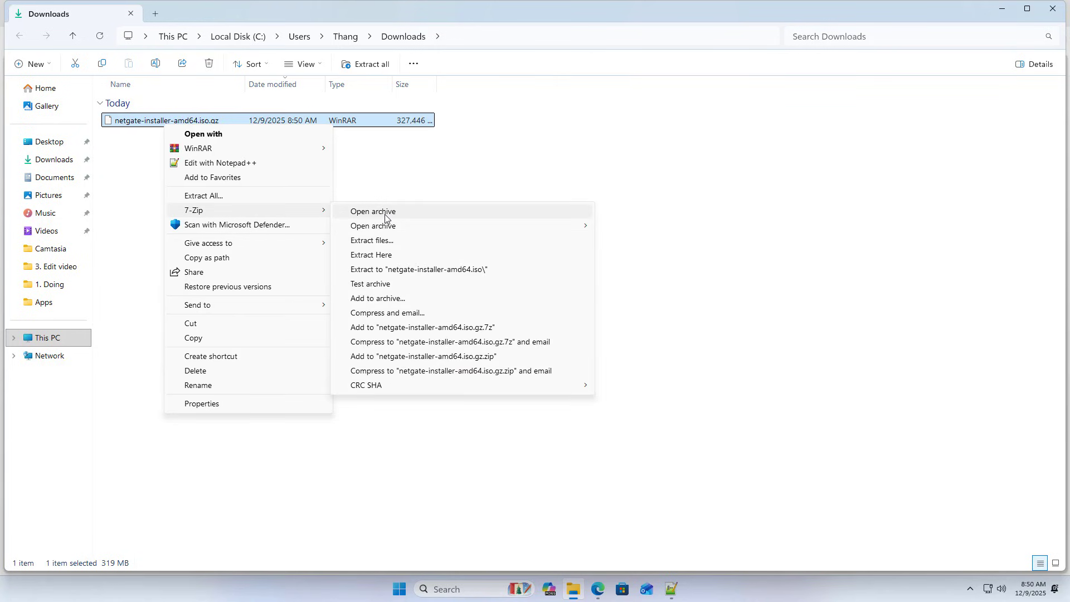
click(471, 270)
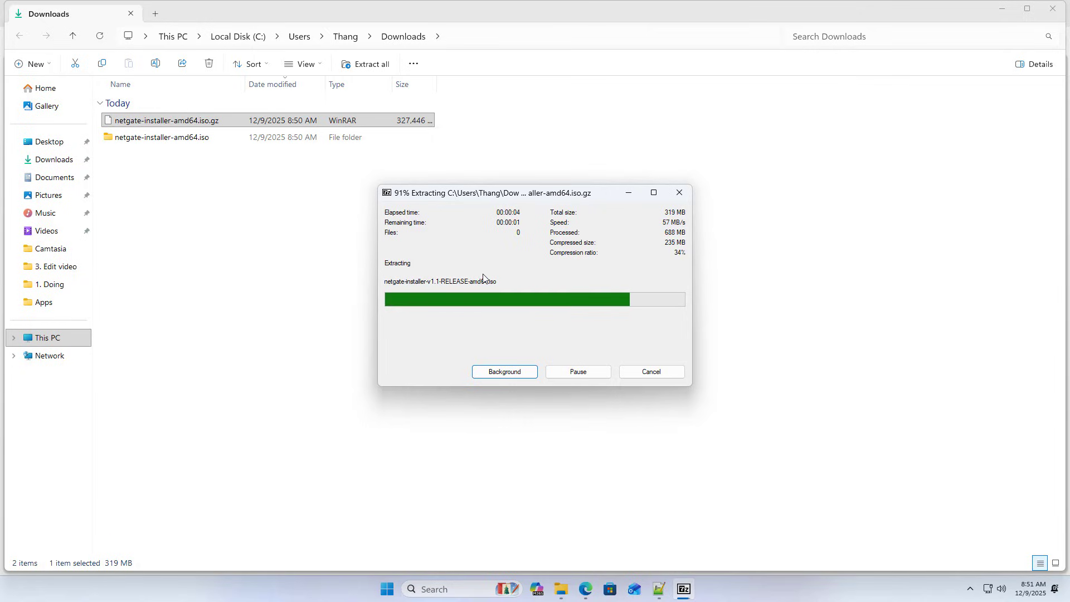
Open the extracted folder, then mark 'Download pfSense' and 'Upload pfSense.iso to Proxmox' in the notes.
double_click(163, 139)
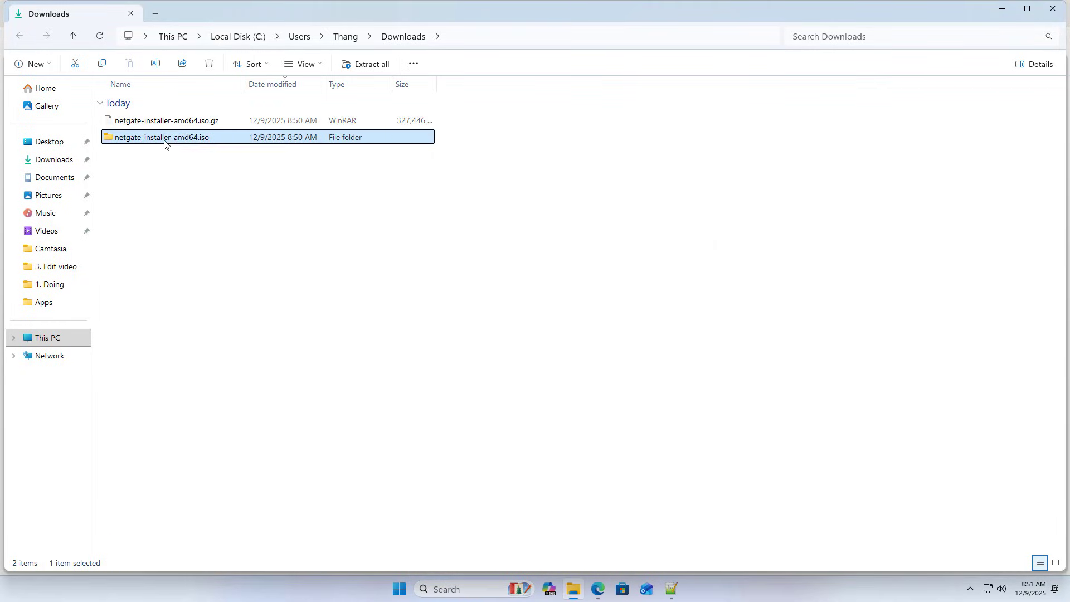
drag(136, 166, 148, 129)
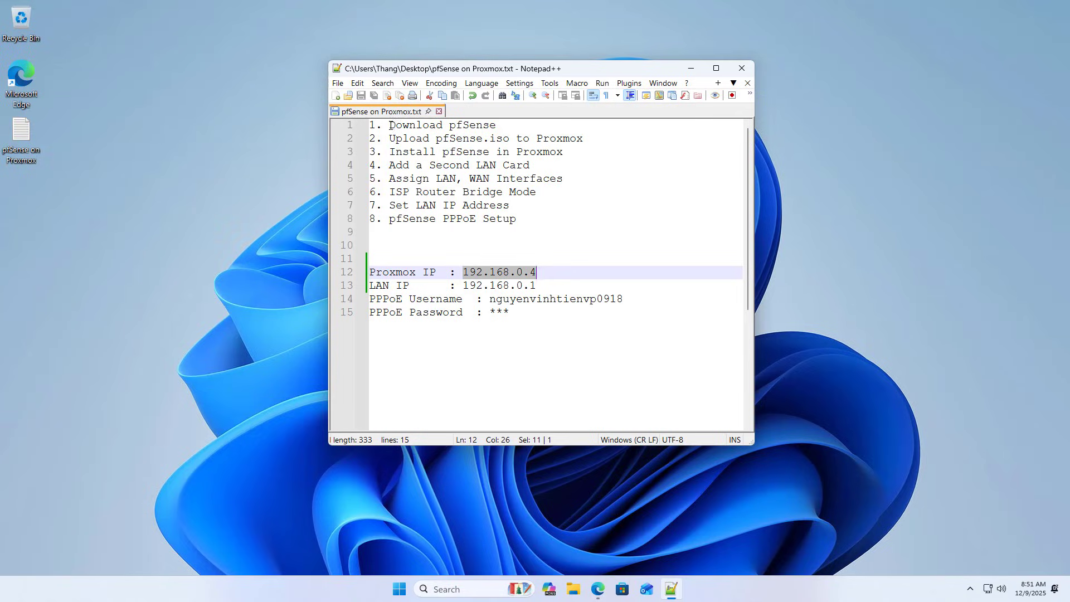
drag(390, 125, 501, 122)
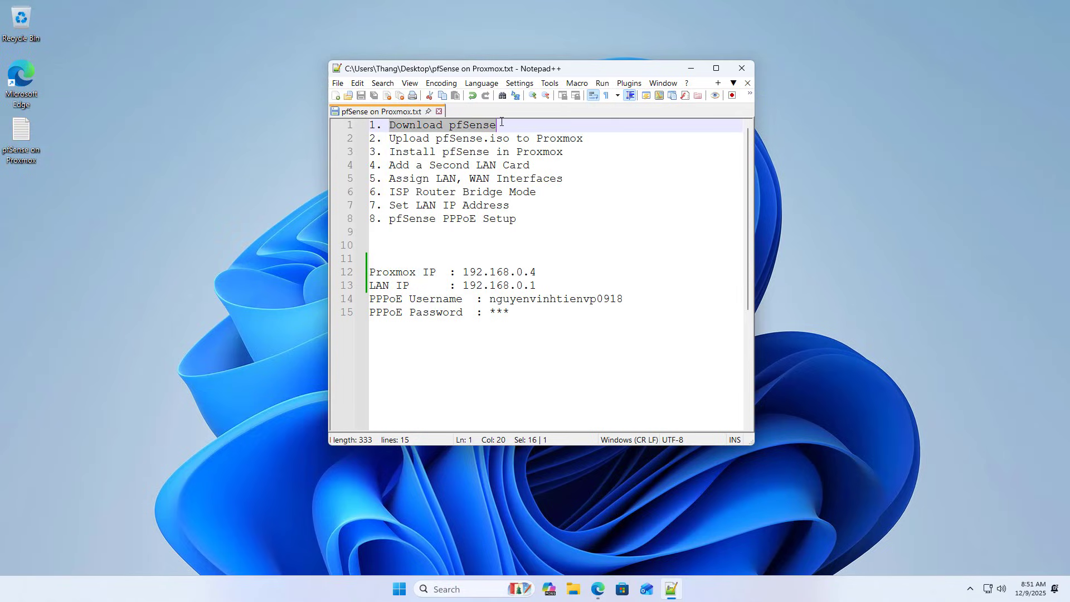
drag(390, 140, 587, 141)
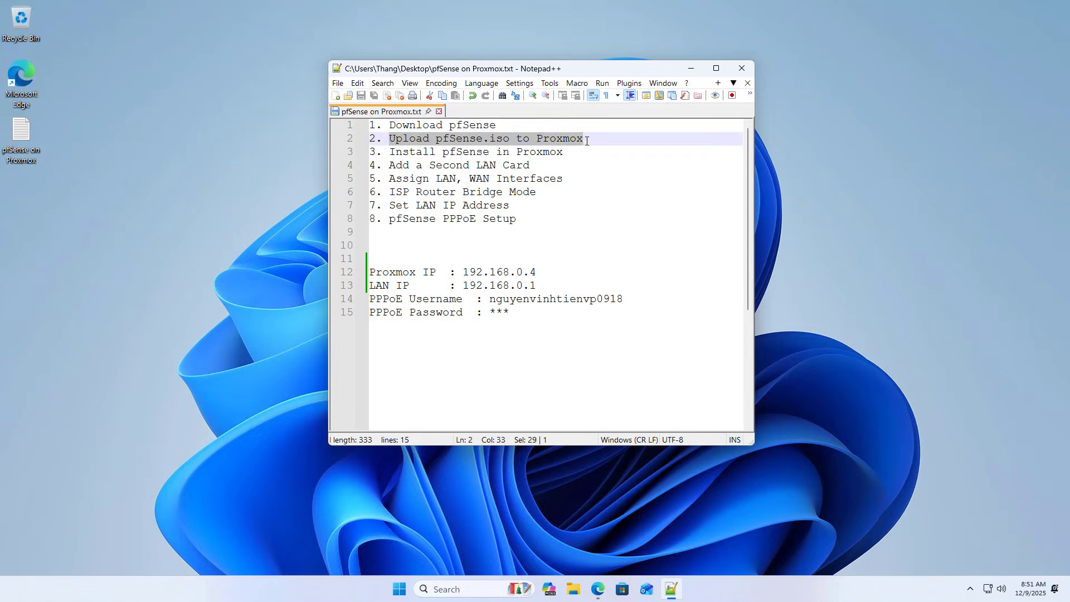
click(596, 586)
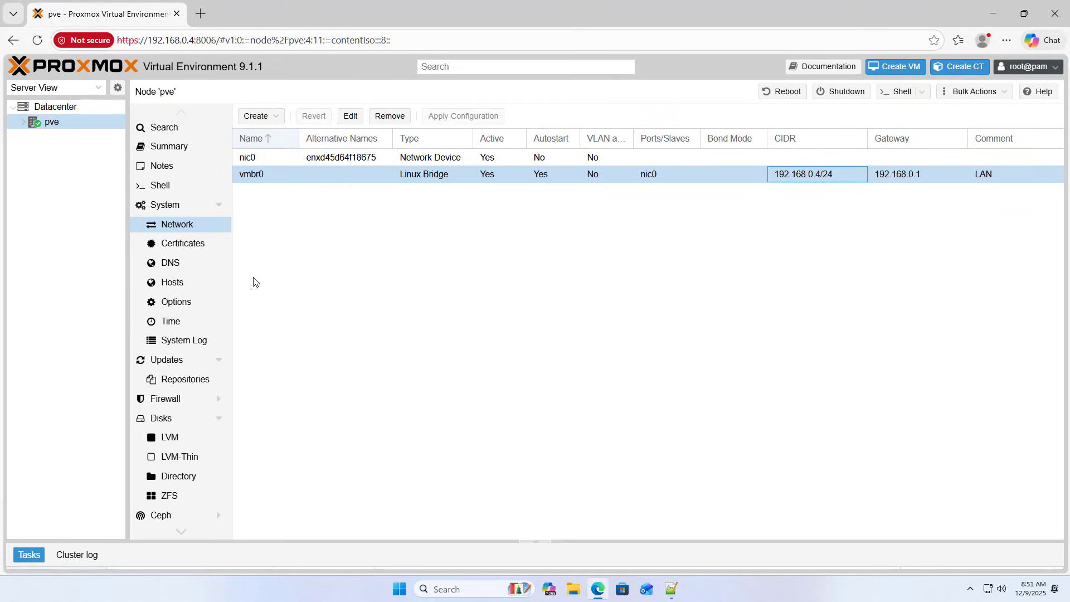
Upload netgate-installer-v1.1-RELEASE-amd64.iso to the local (pve) storage's ISO Images.
click(49, 125)
click(24, 123)
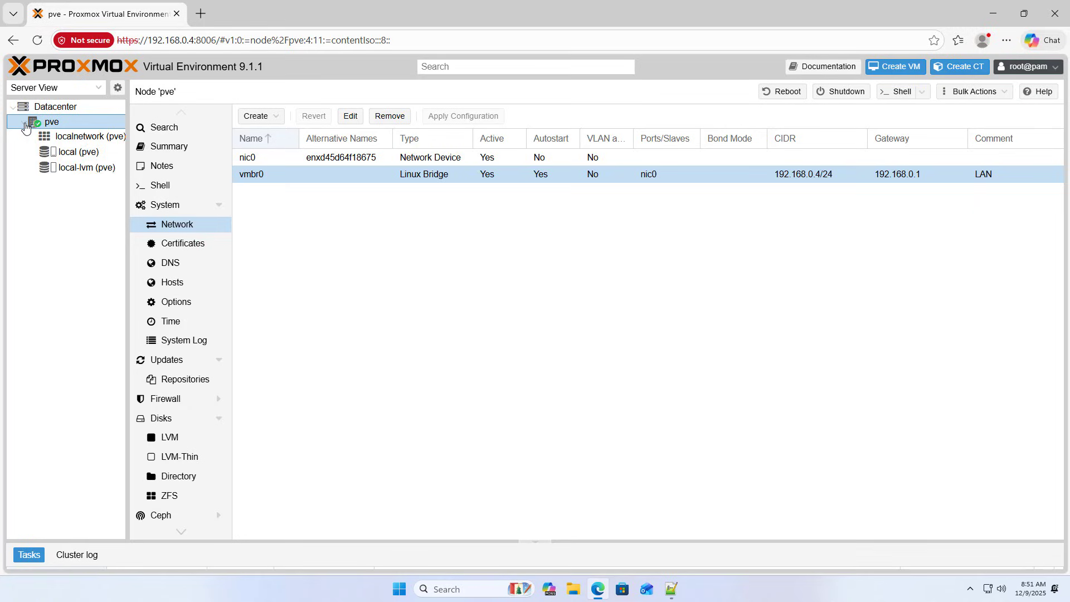
click(68, 153)
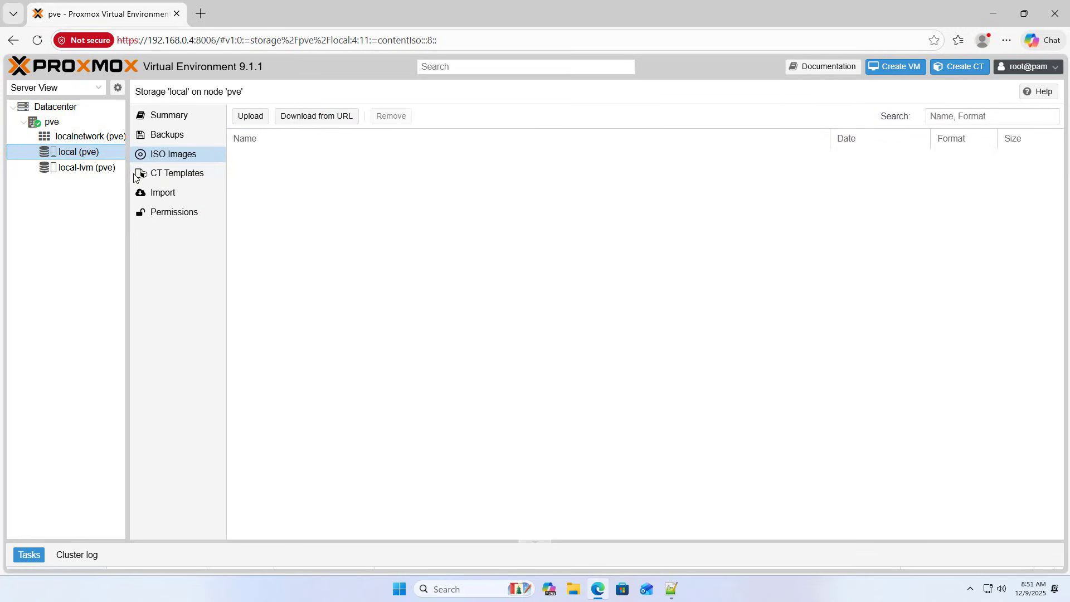
drag(128, 173, 151, 175)
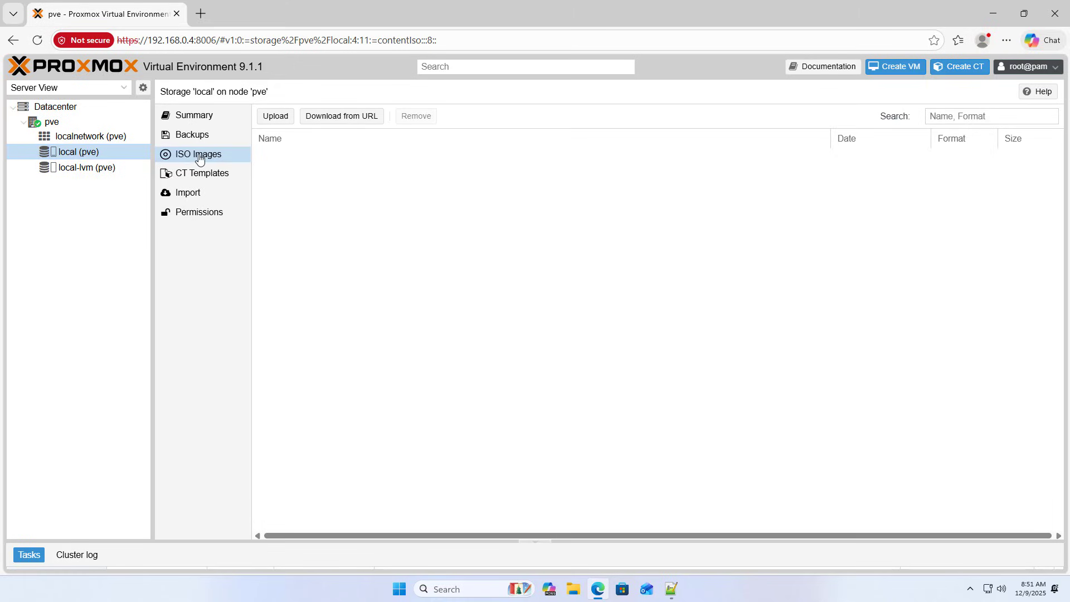
click(282, 119)
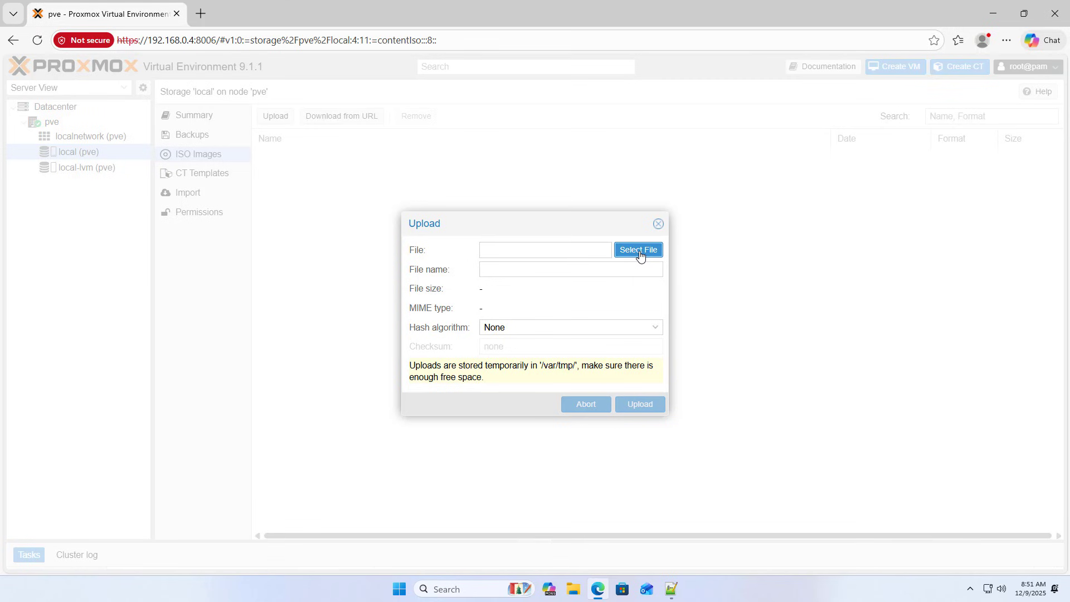
click(640, 255)
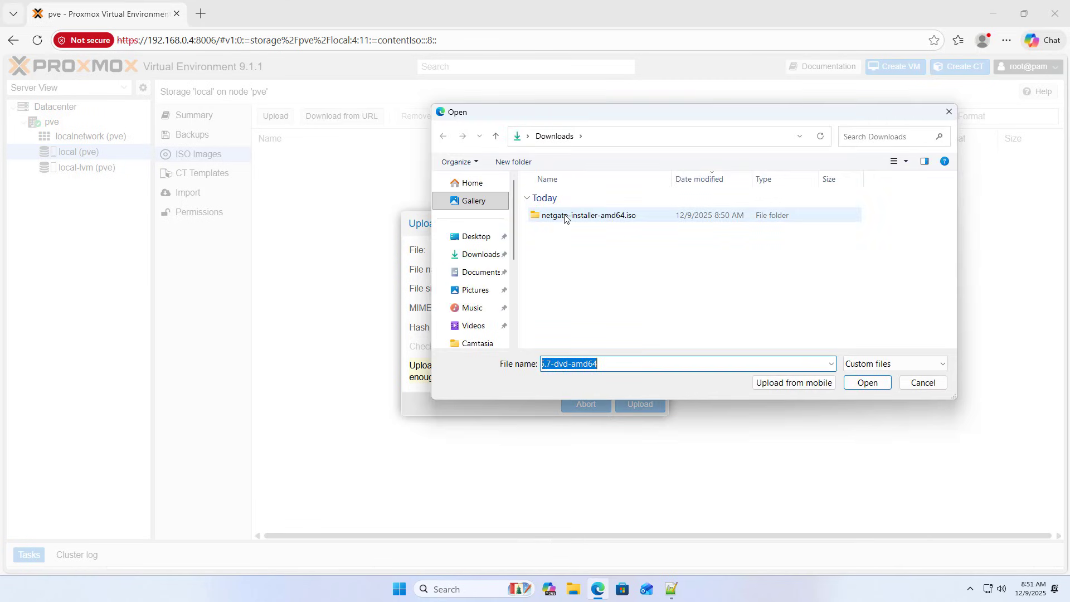
double_click(564, 218)
click(563, 218)
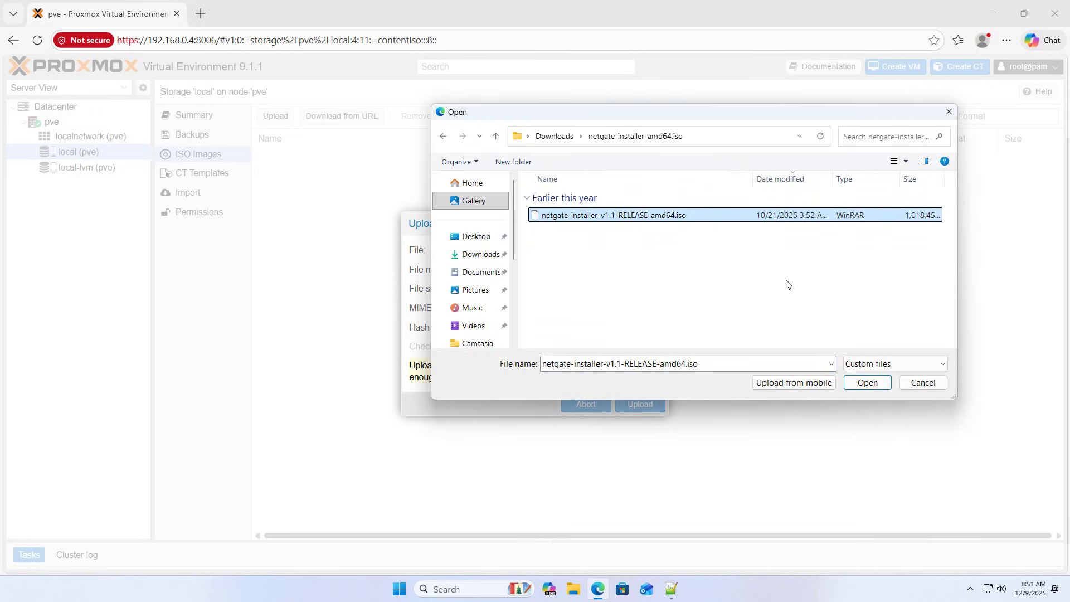
click(864, 382)
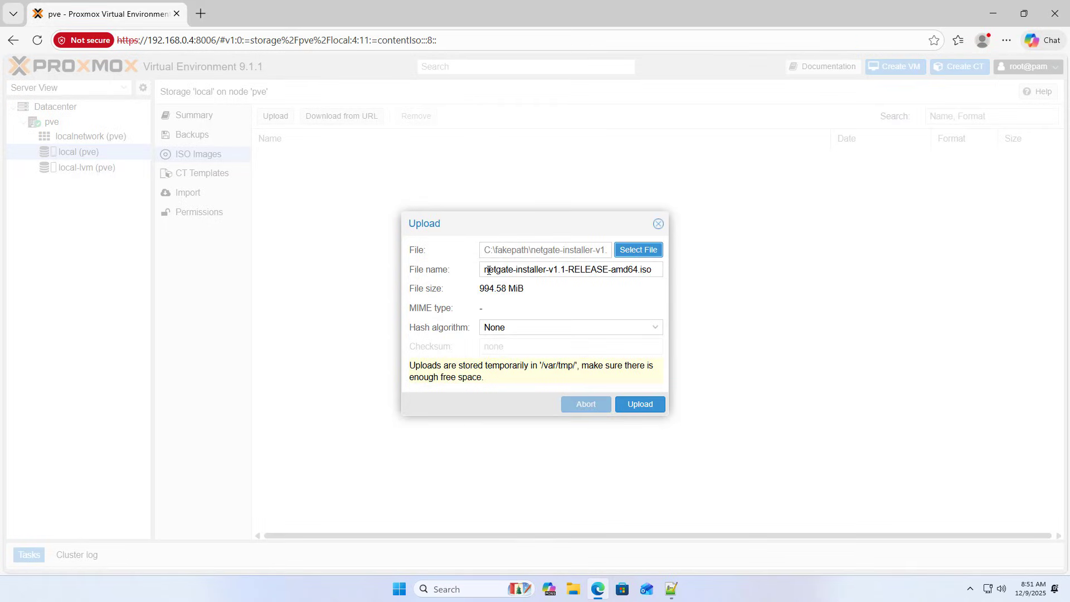
drag(488, 270, 678, 287)
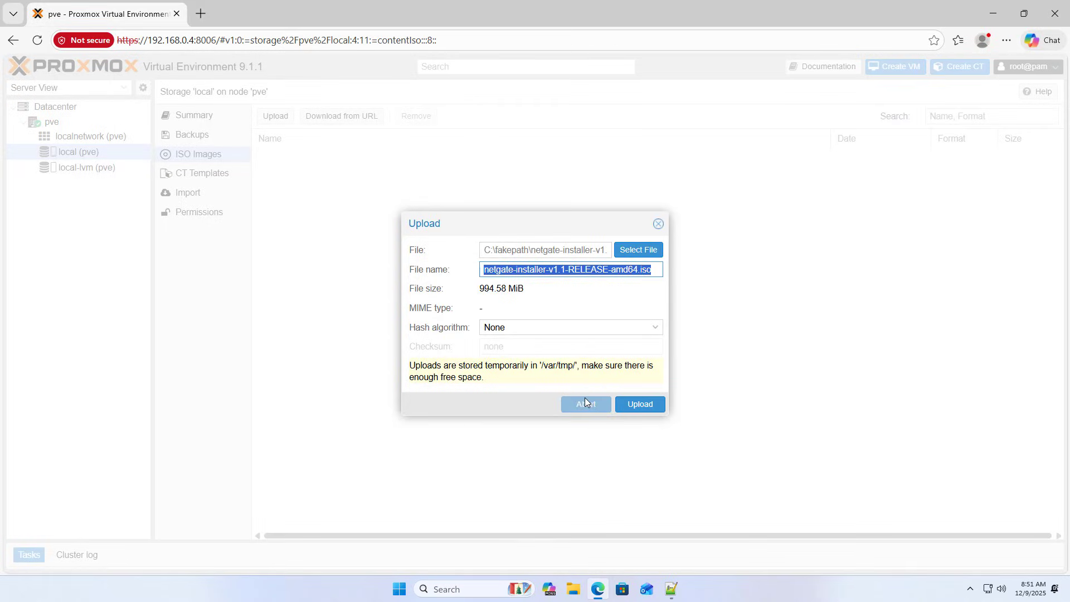
click(651, 406)
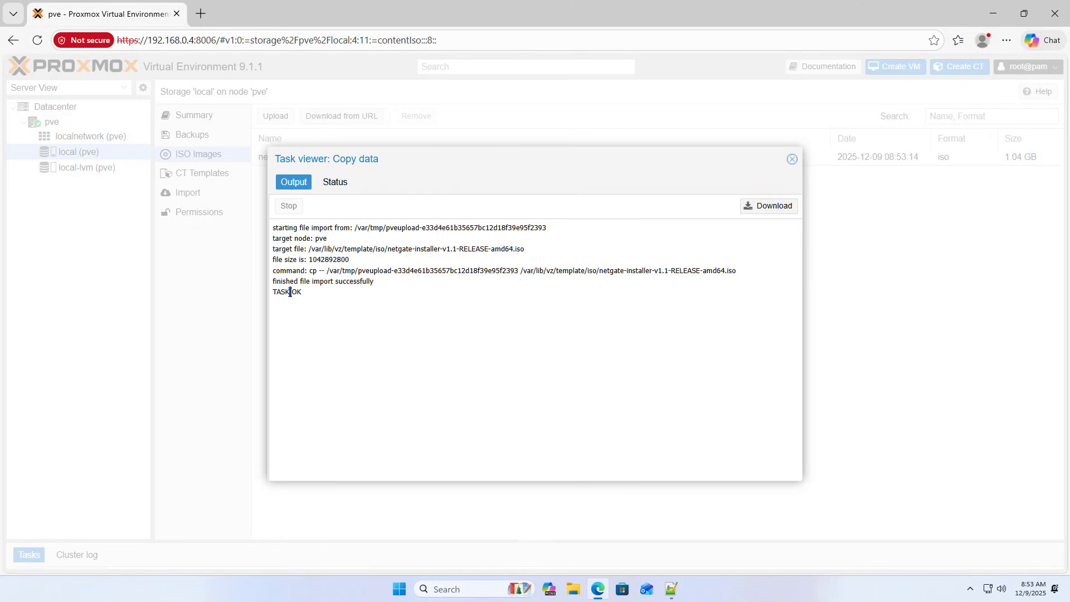
Confirm the copy task ended with stopped: OK and select the uploaded 1.04 GB ISO.
drag(303, 292, 266, 290)
click(265, 290)
click(336, 184)
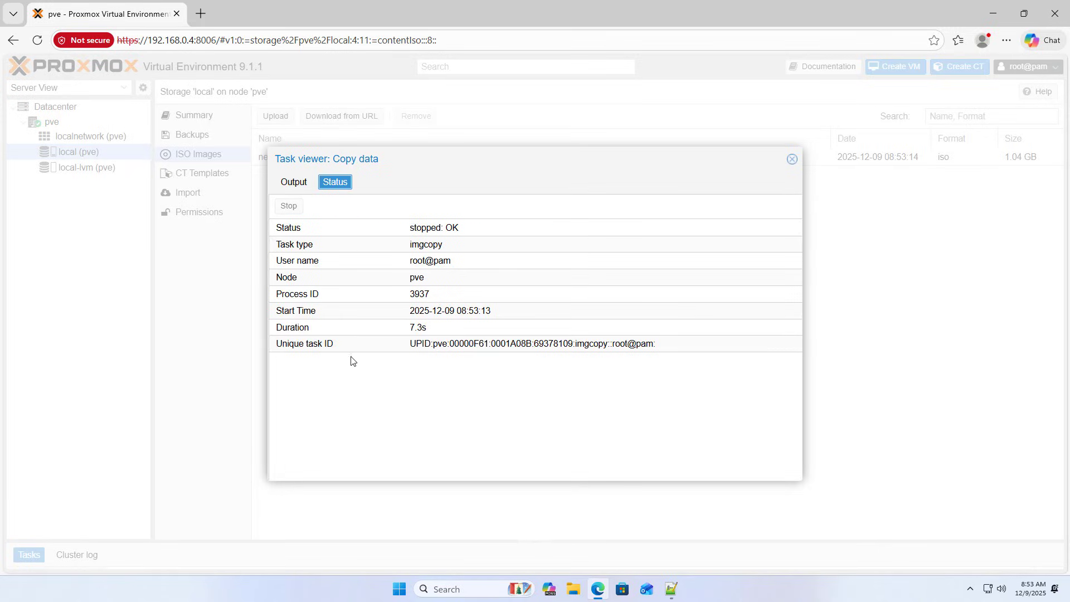
click(457, 233)
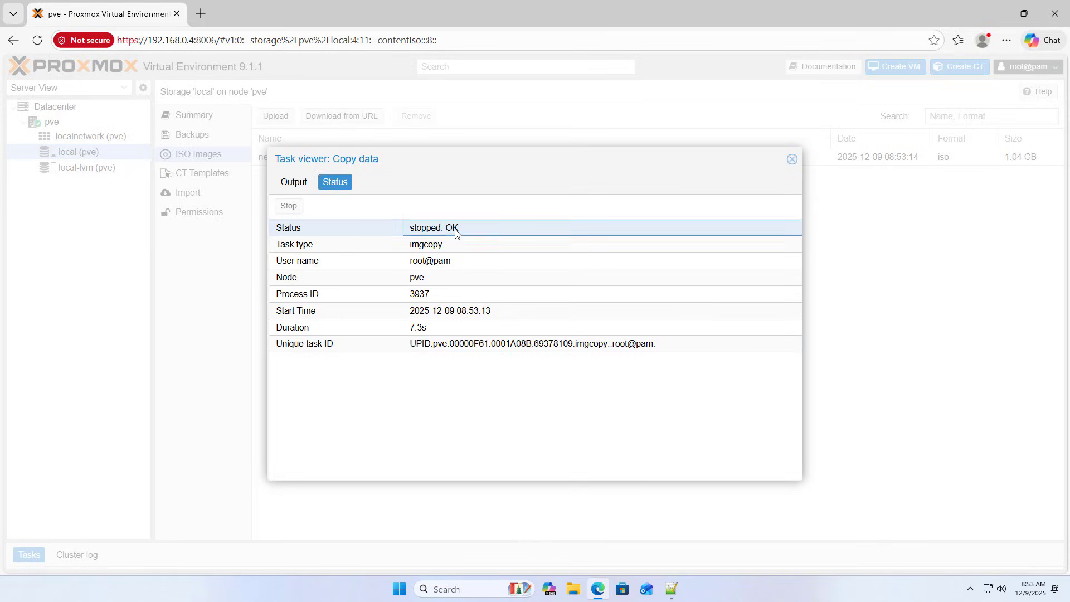
click(791, 161)
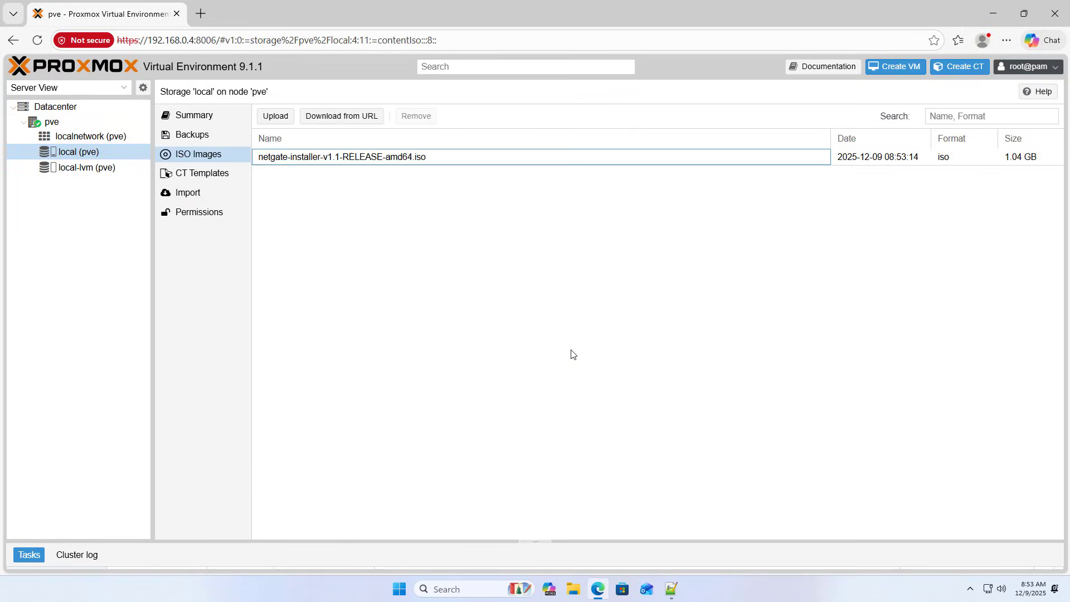
click(359, 161)
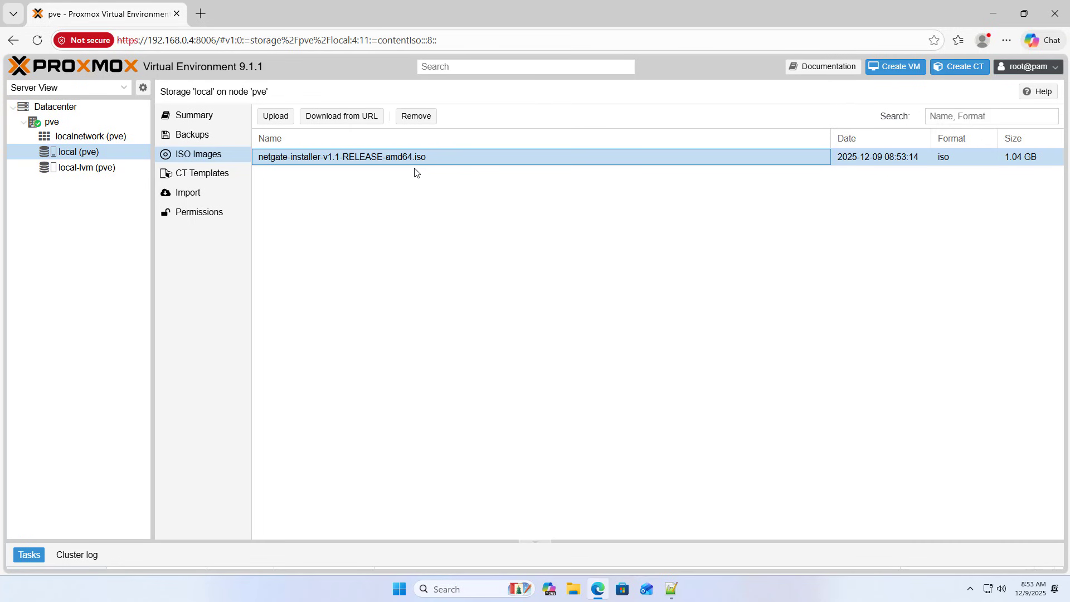
Mark 'Install pfSense in Proxmox' as the next step in the setup notes.
click(672, 589)
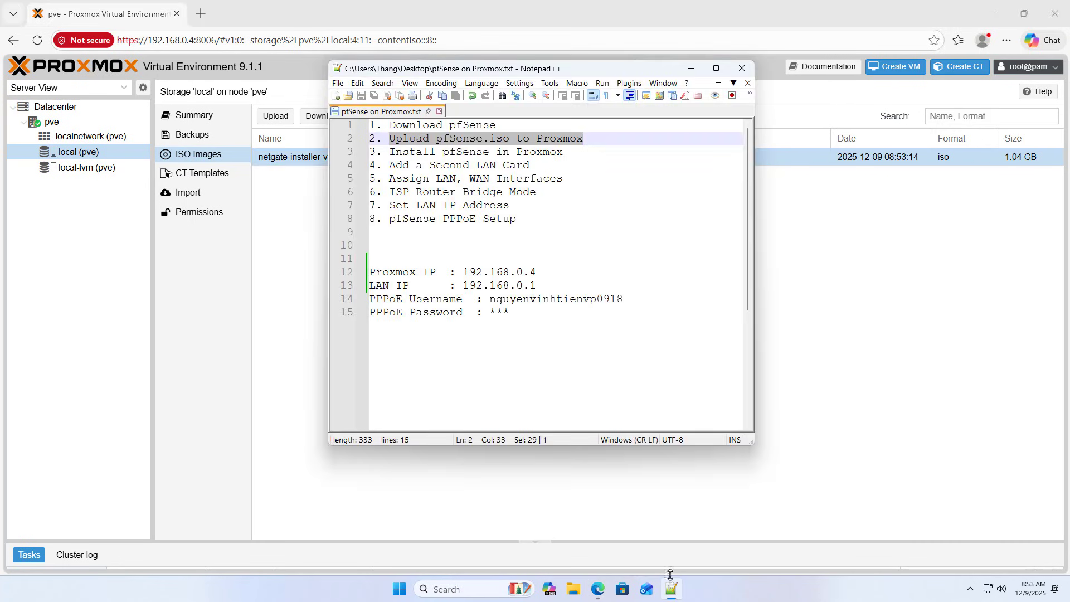
drag(390, 154, 568, 156)
click(291, 271)
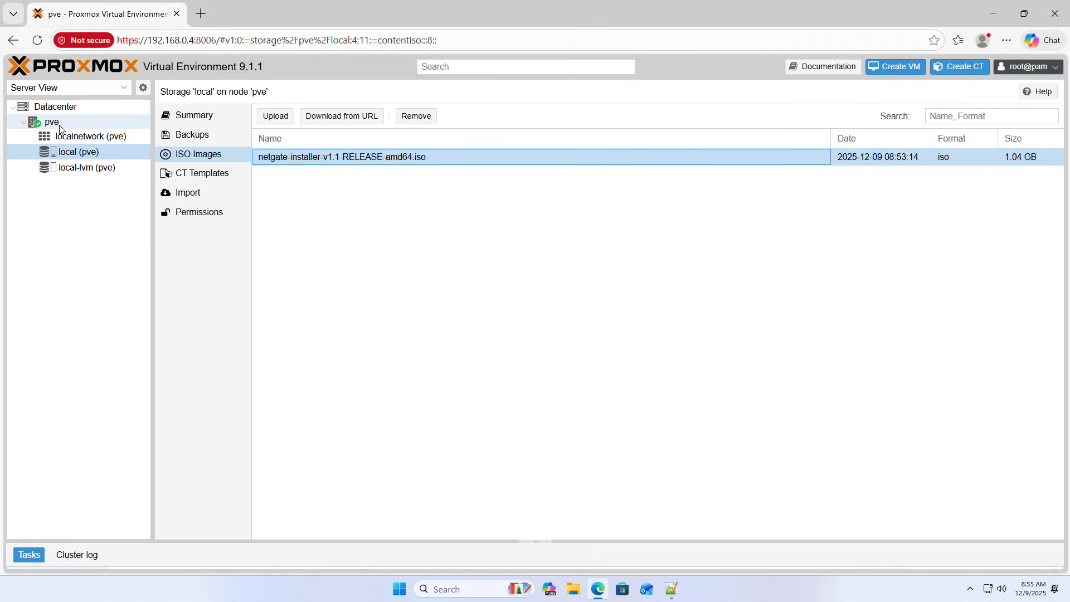
Start a new VM named pfSense that boots the netgate installer ISO.
click(60, 126)
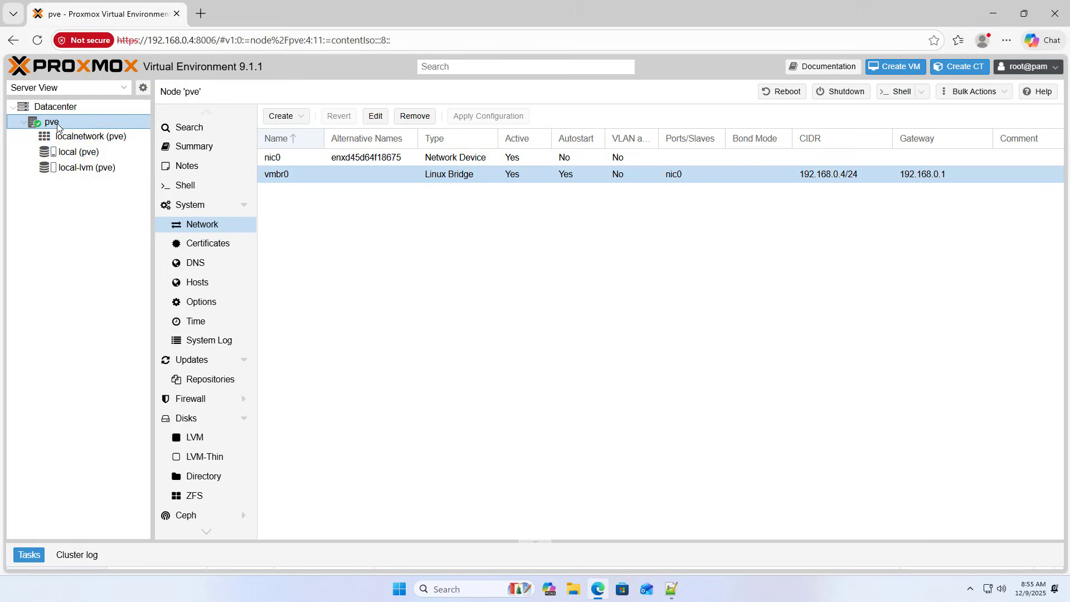
click(897, 68)
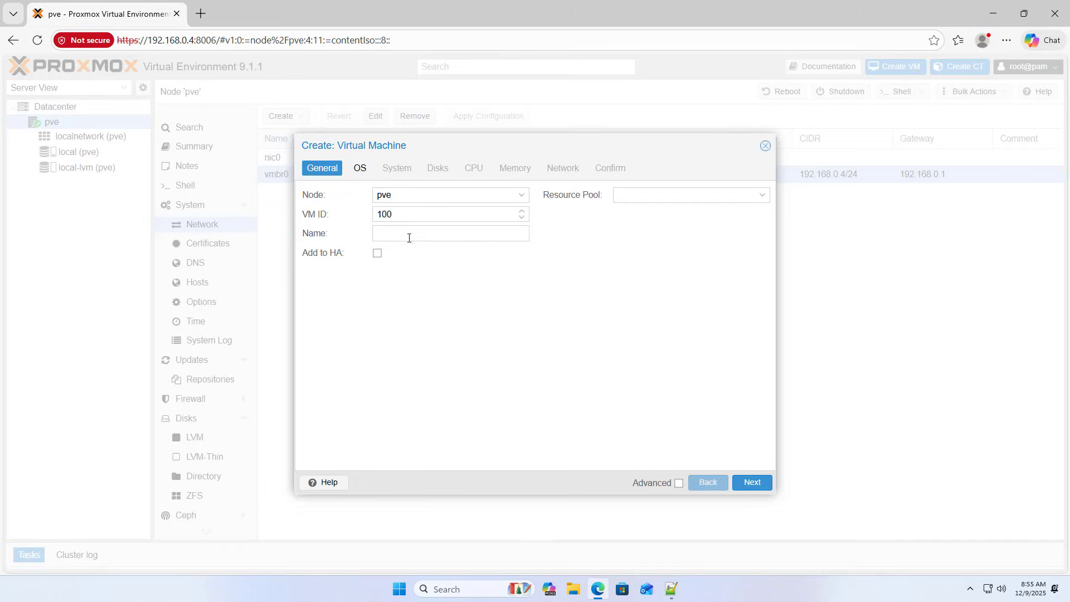
click(380, 234)
drag(436, 236, 374, 241)
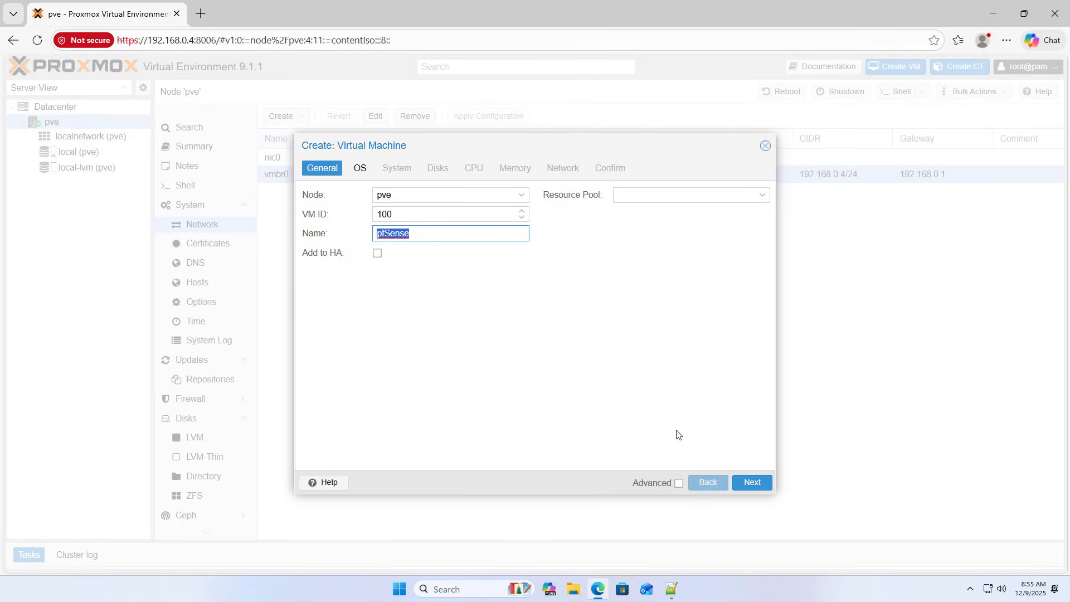
click(746, 487)
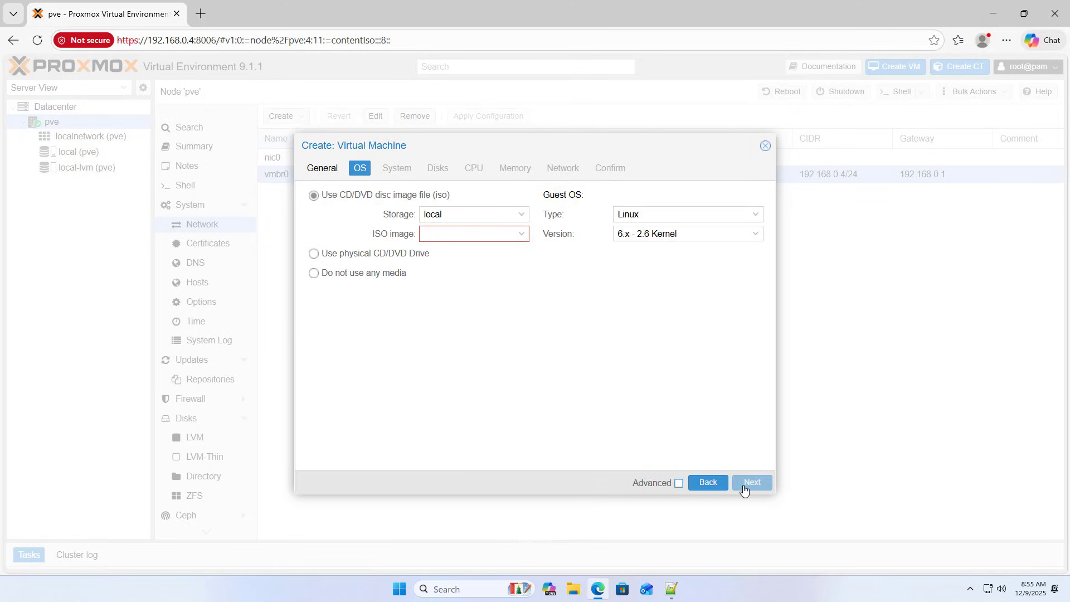
click(522, 234)
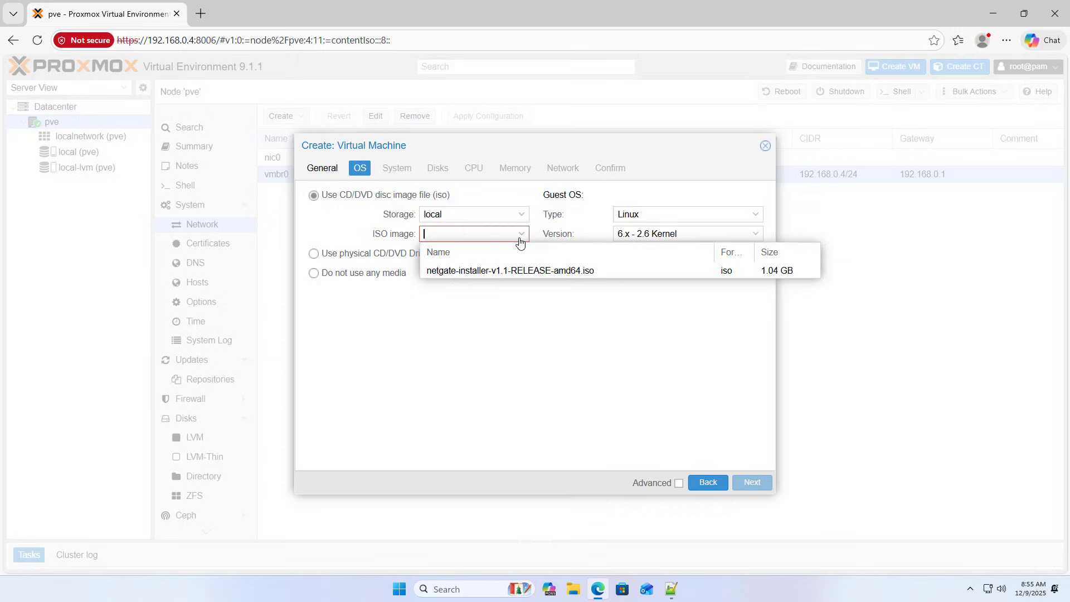
click(571, 272)
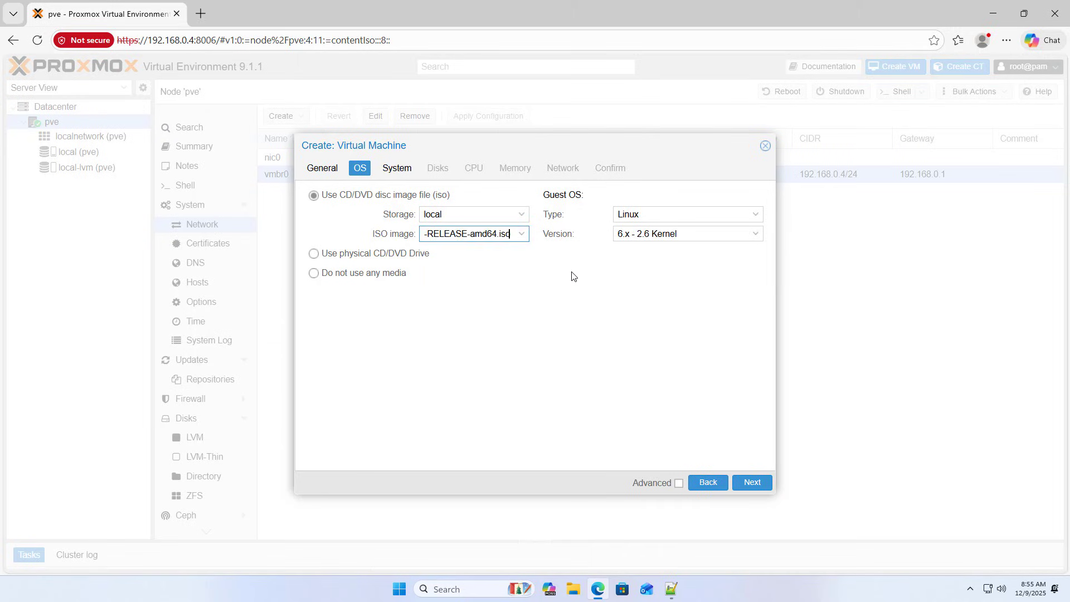
click(744, 485)
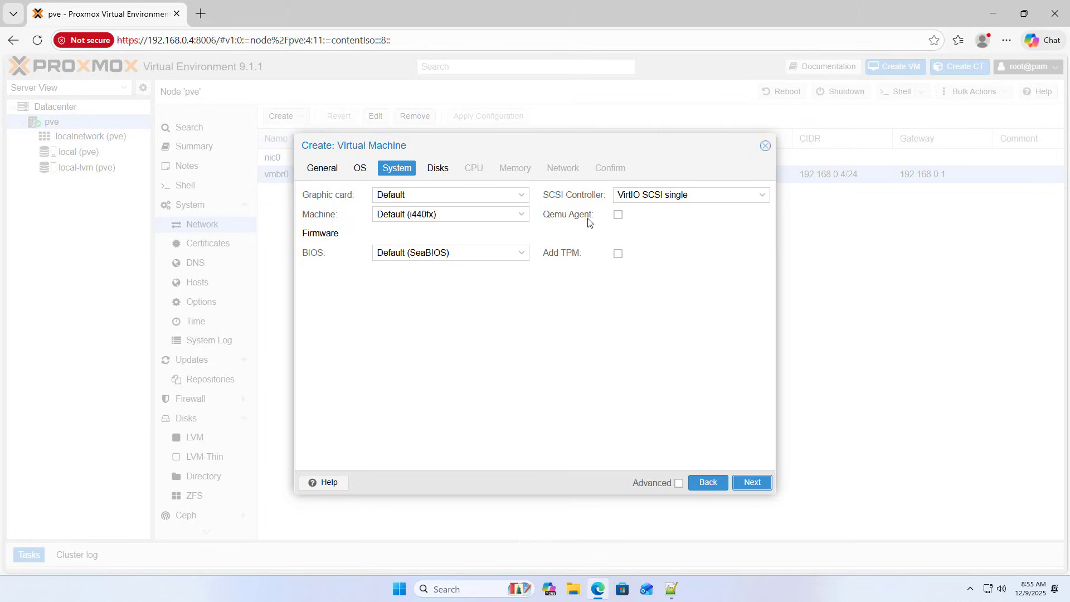
Enable Qemu Agent, keep the default disk, and give it 2 cores of CPU type host.
click(618, 217)
click(752, 483)
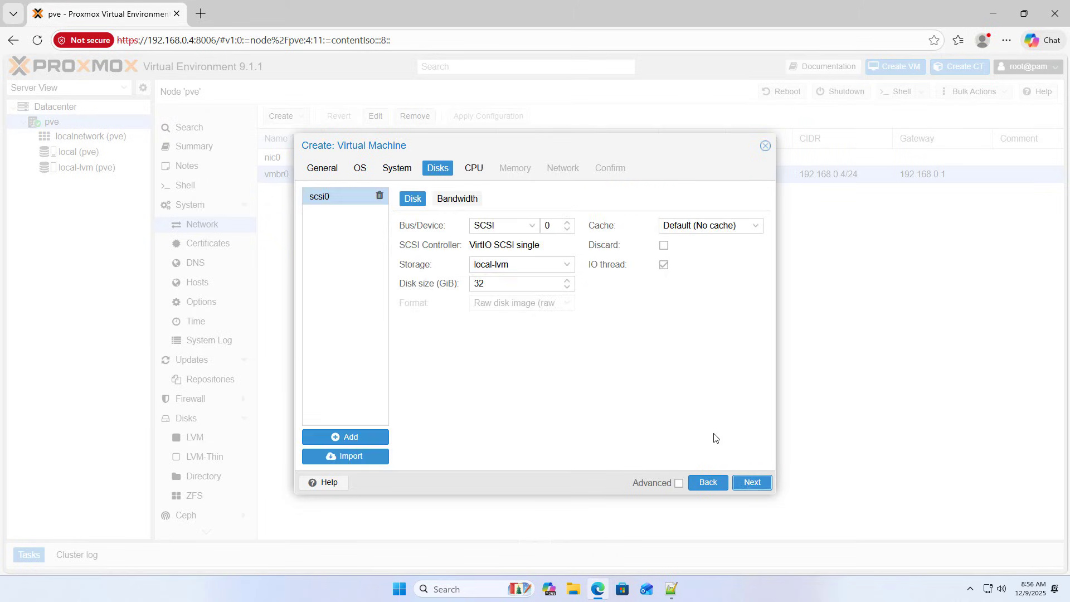
click(748, 482)
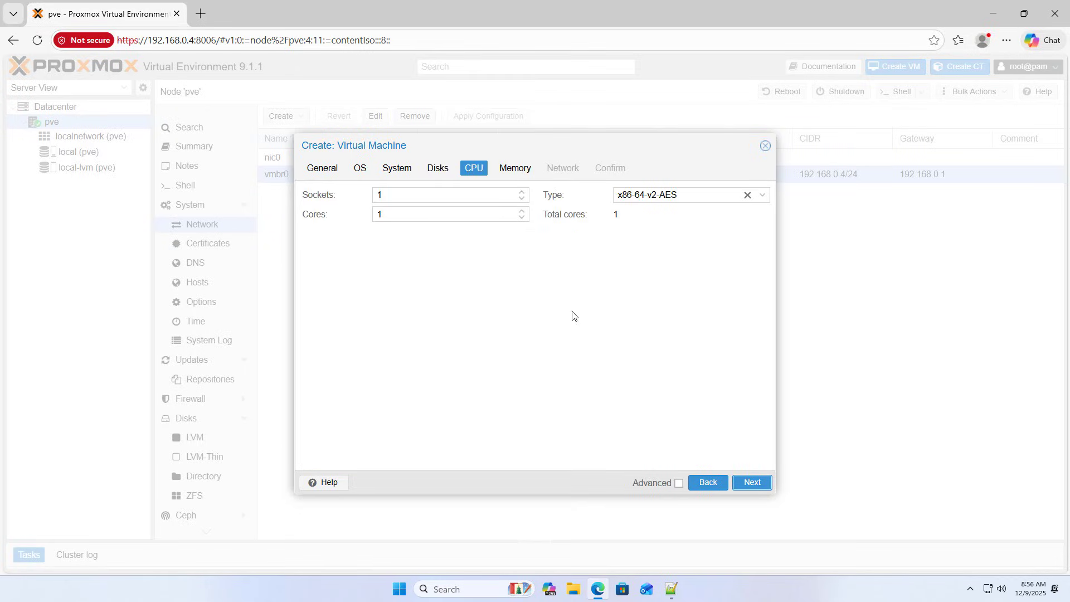
click(522, 214)
drag(406, 213, 366, 217)
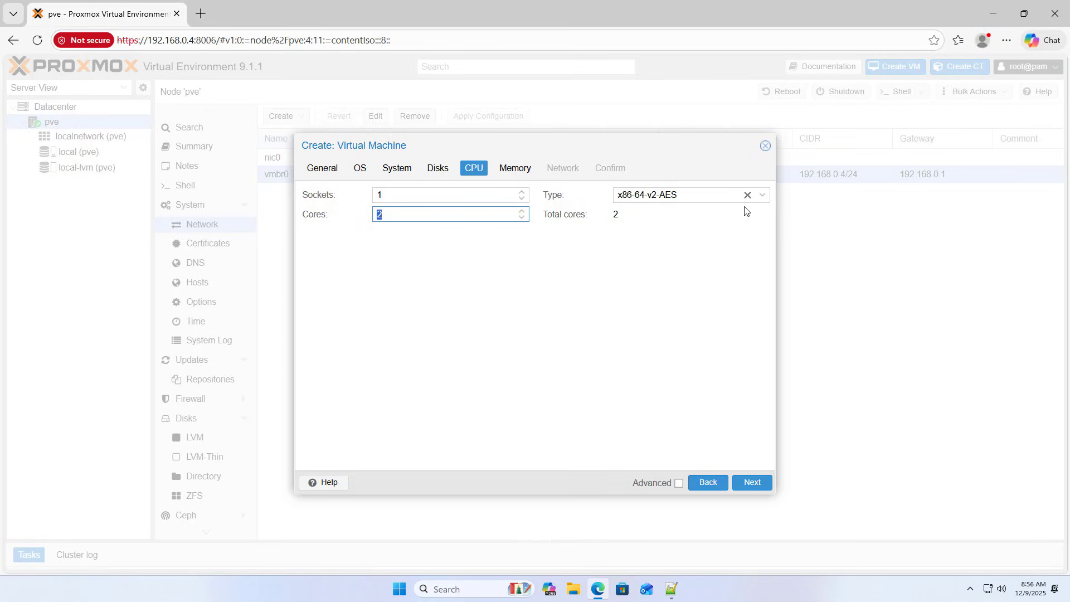
click(762, 196)
drag(850, 243, 849, 393)
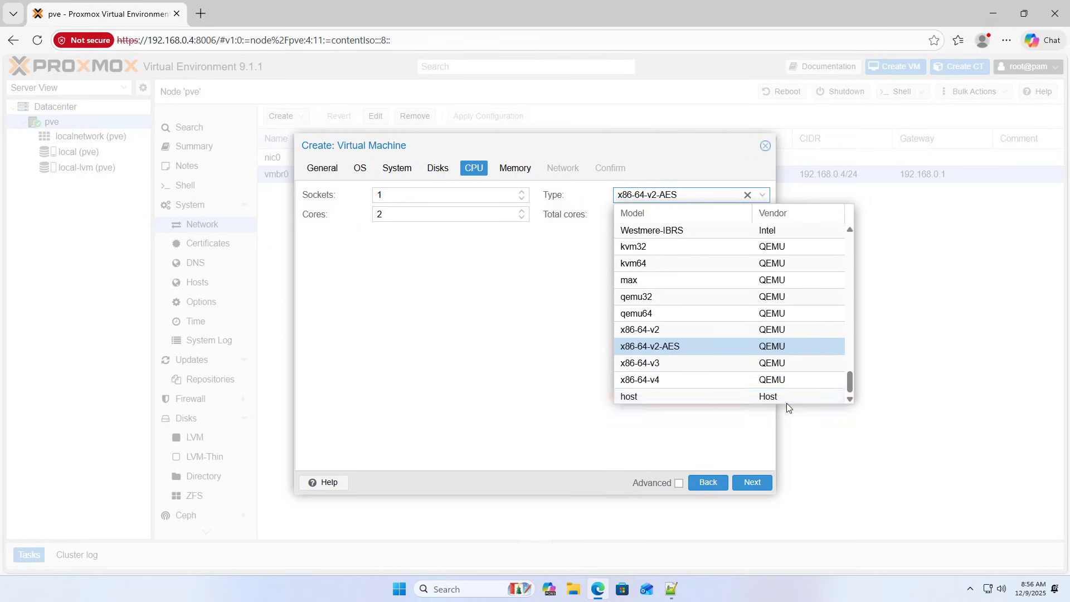
click(772, 398)
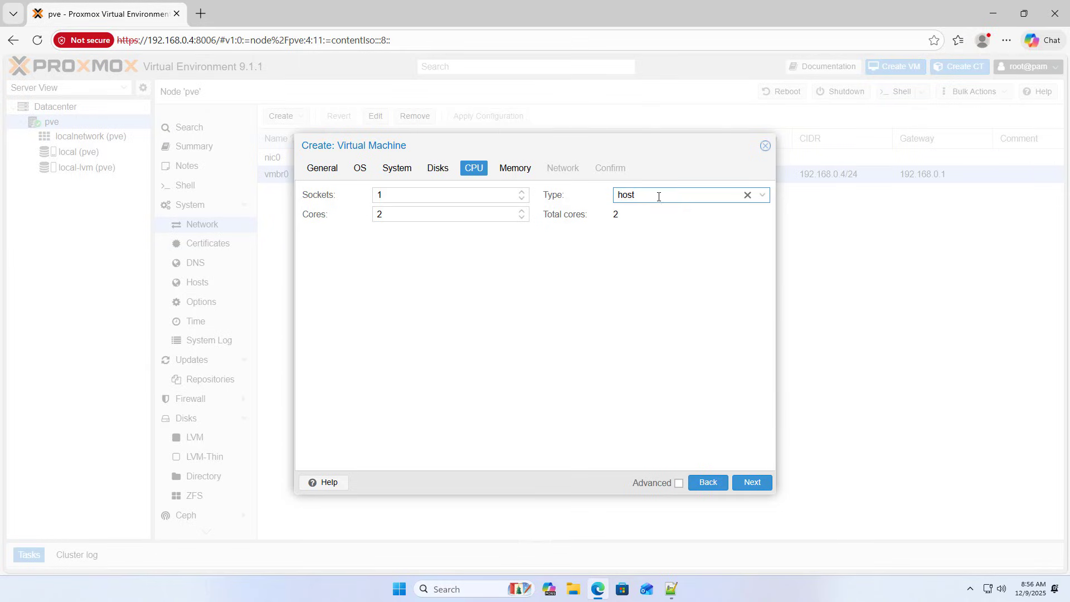
Set memory to 4096 MiB, keep vmbr0 with firewall off, and finish creating VM 100.
click(750, 482)
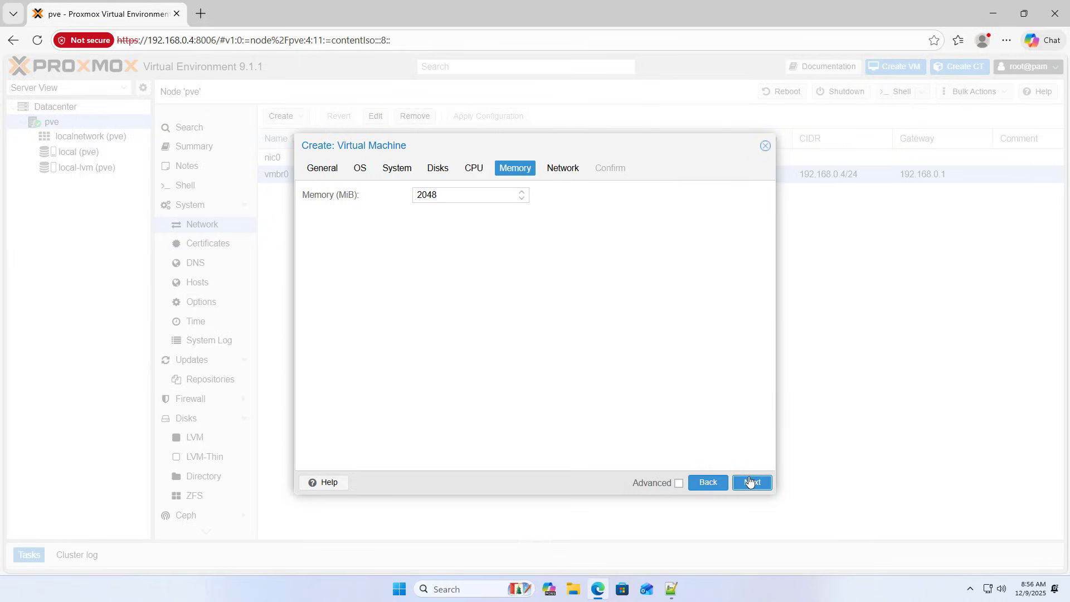
double_click(443, 192)
text(4096)
drag(445, 195, 397, 198)
click(753, 482)
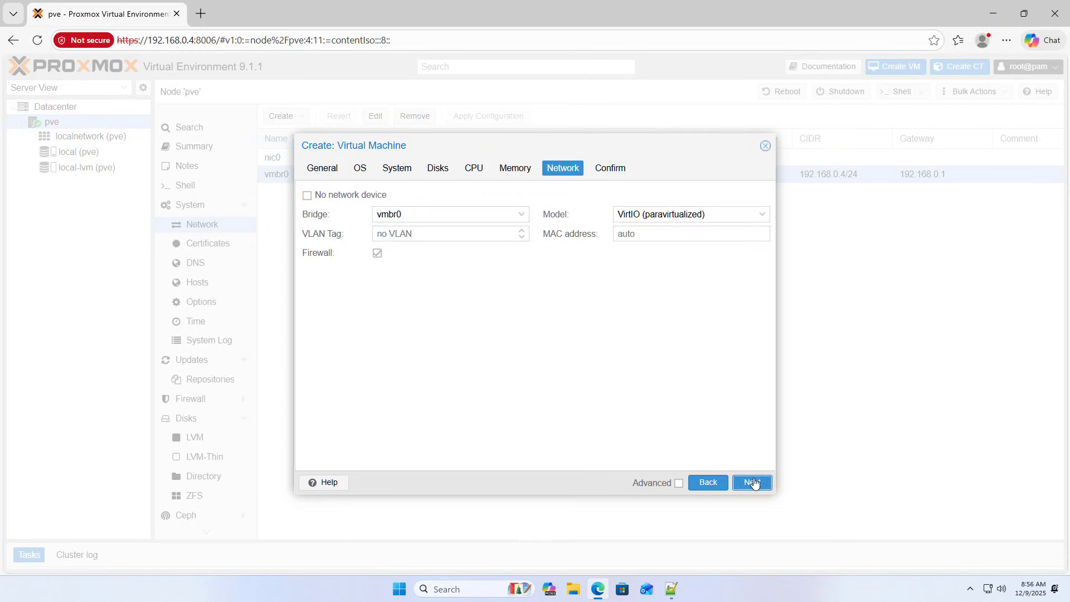
click(523, 214)
click(406, 252)
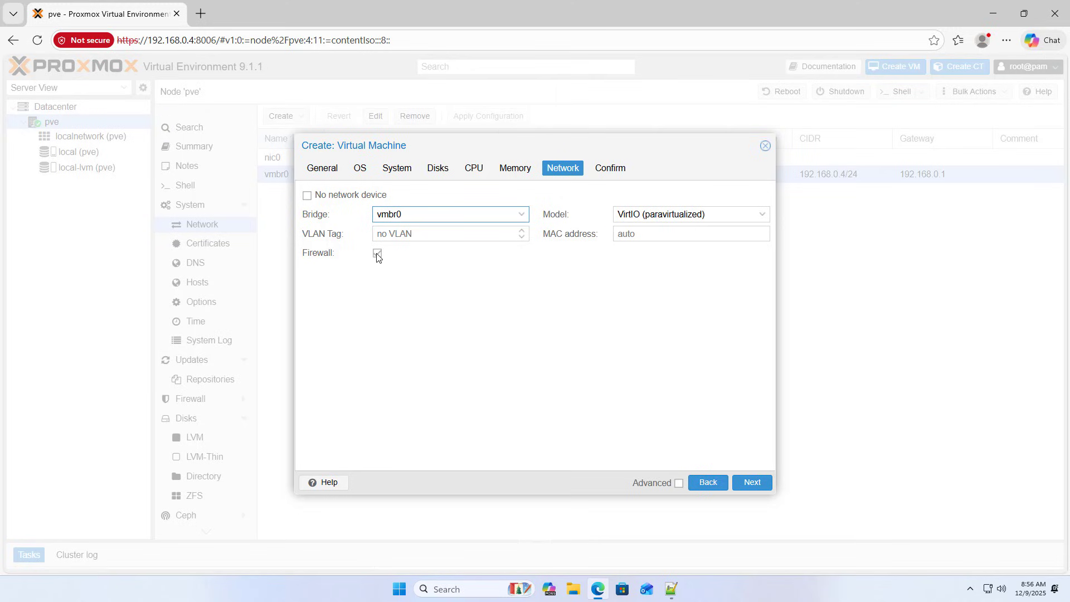
click(376, 254)
click(763, 485)
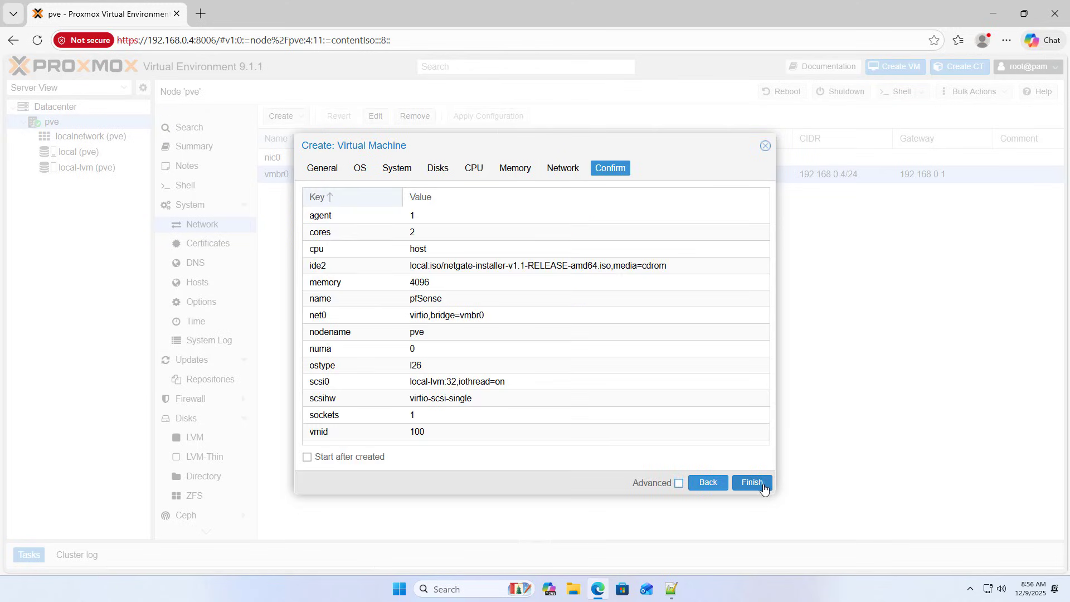
click(752, 484)
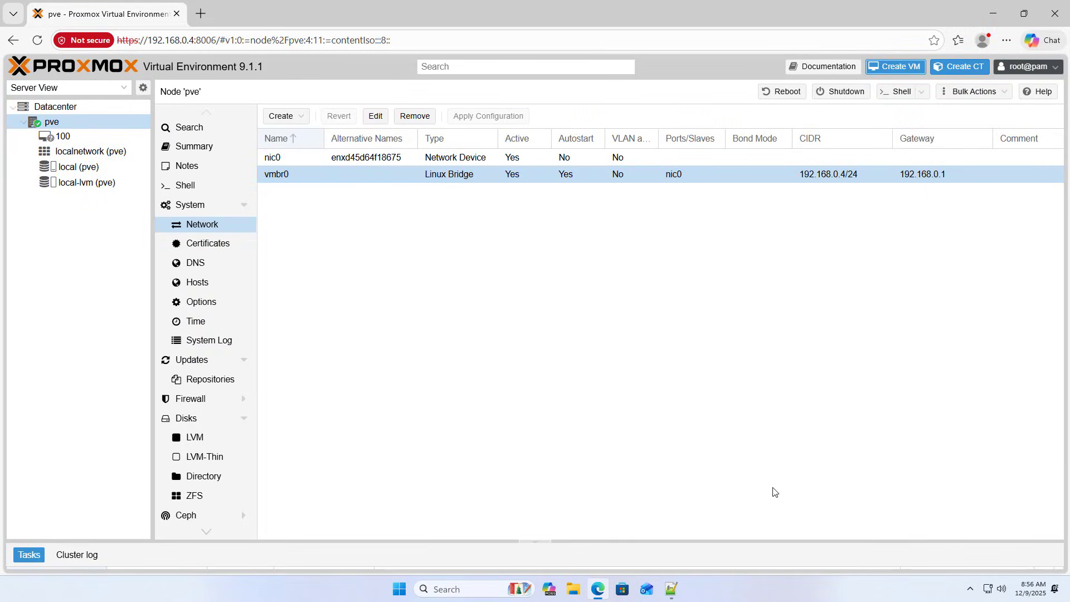
Reorder VM 100's boot to ide2 then scsi0 and uncheck net0.
click(70, 140)
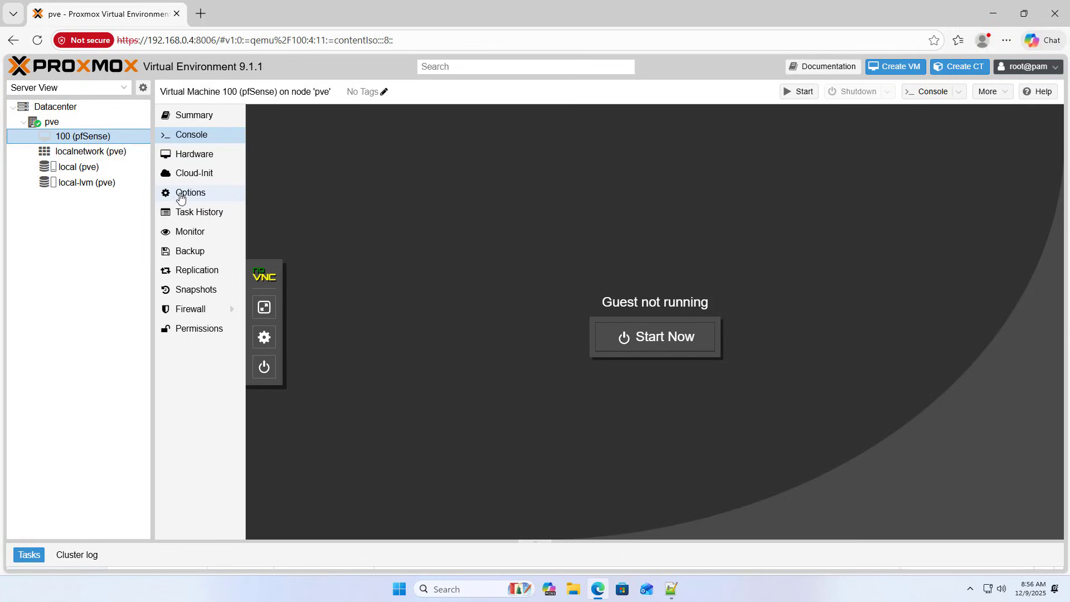
click(193, 198)
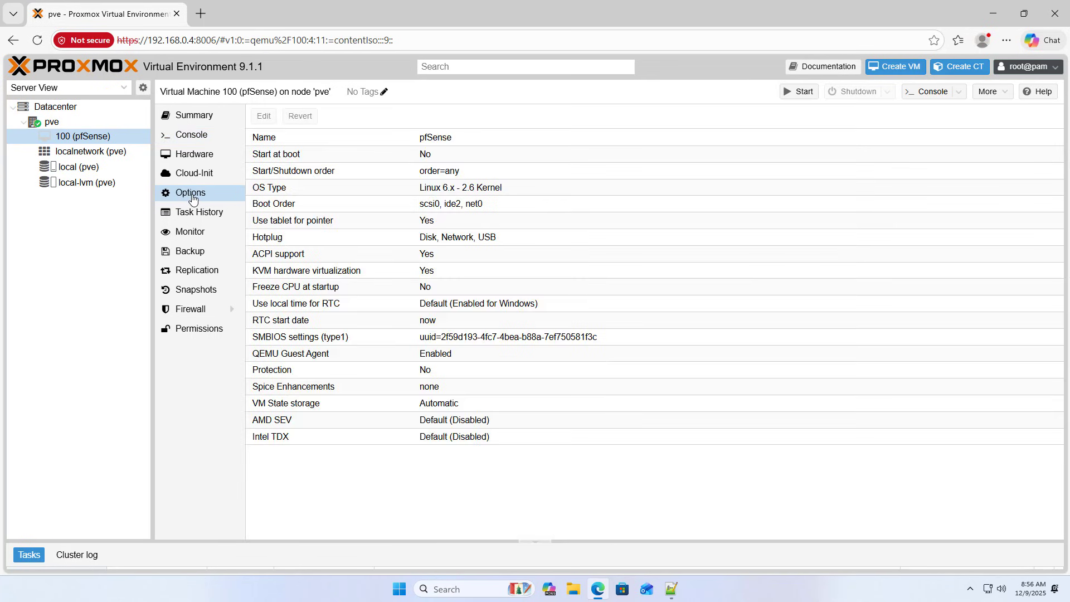
click(279, 206)
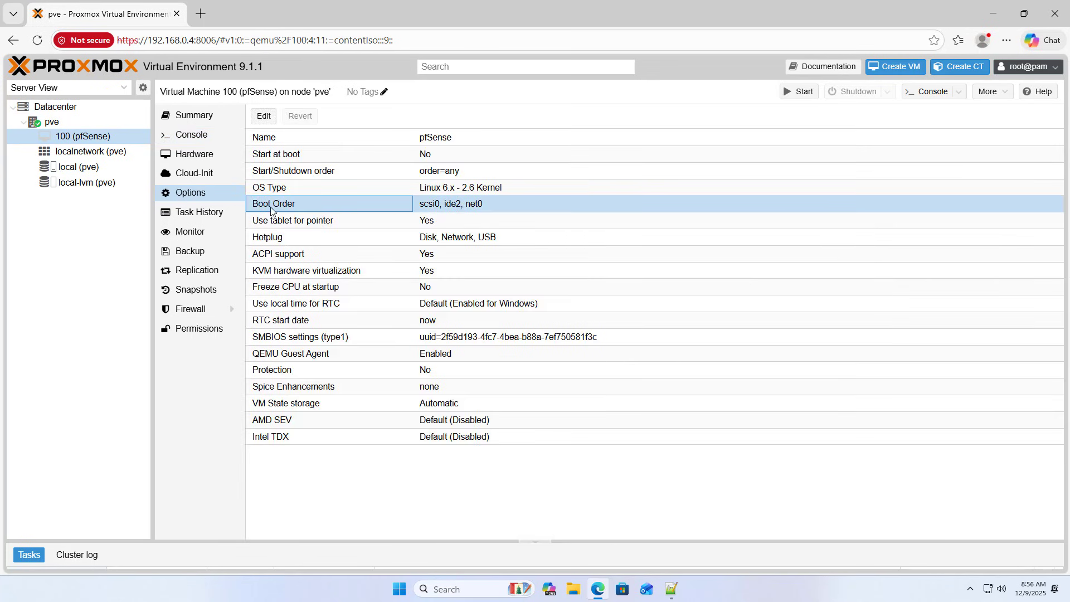
click(442, 206)
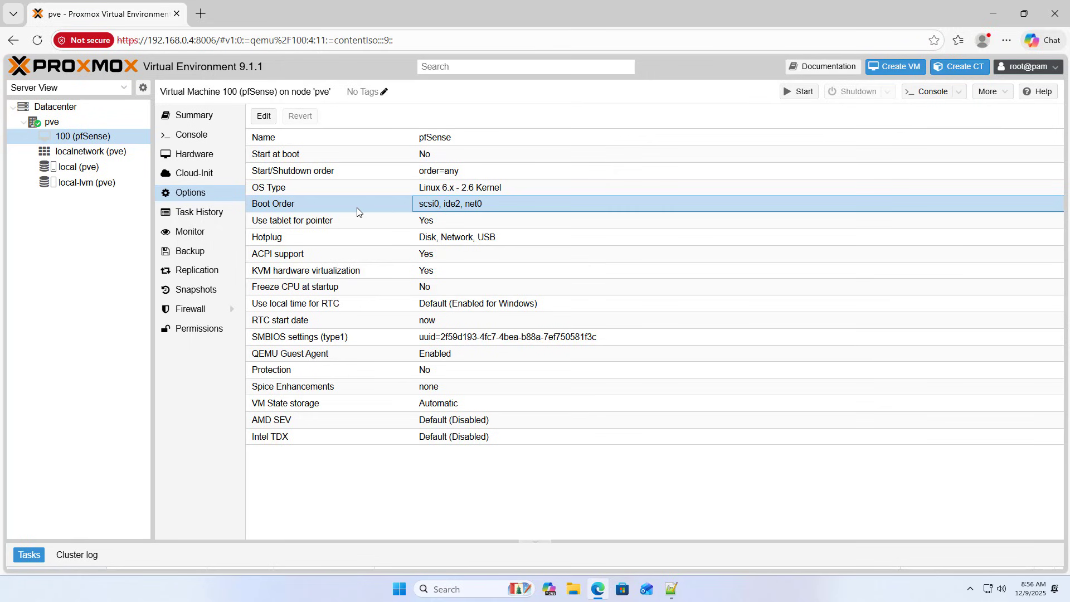
click(264, 118)
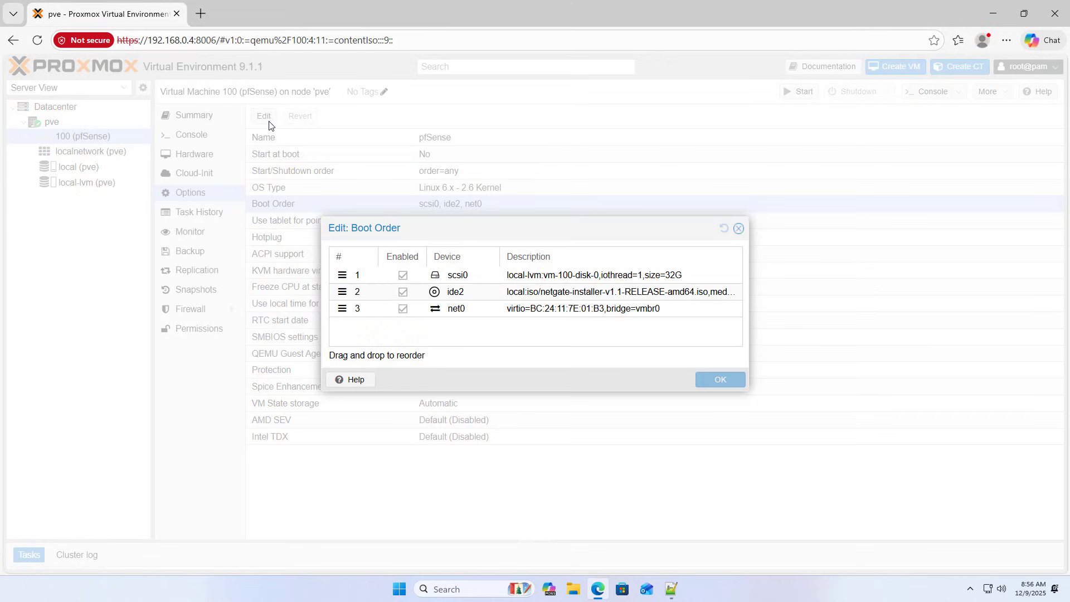
click(455, 297)
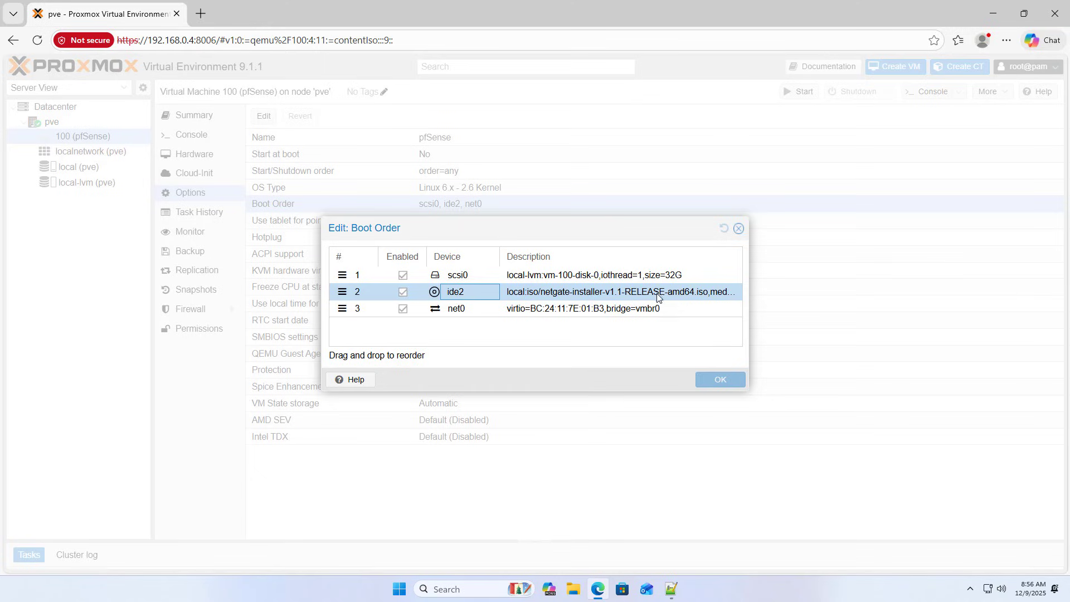
click(344, 288)
drag(344, 288, 345, 274)
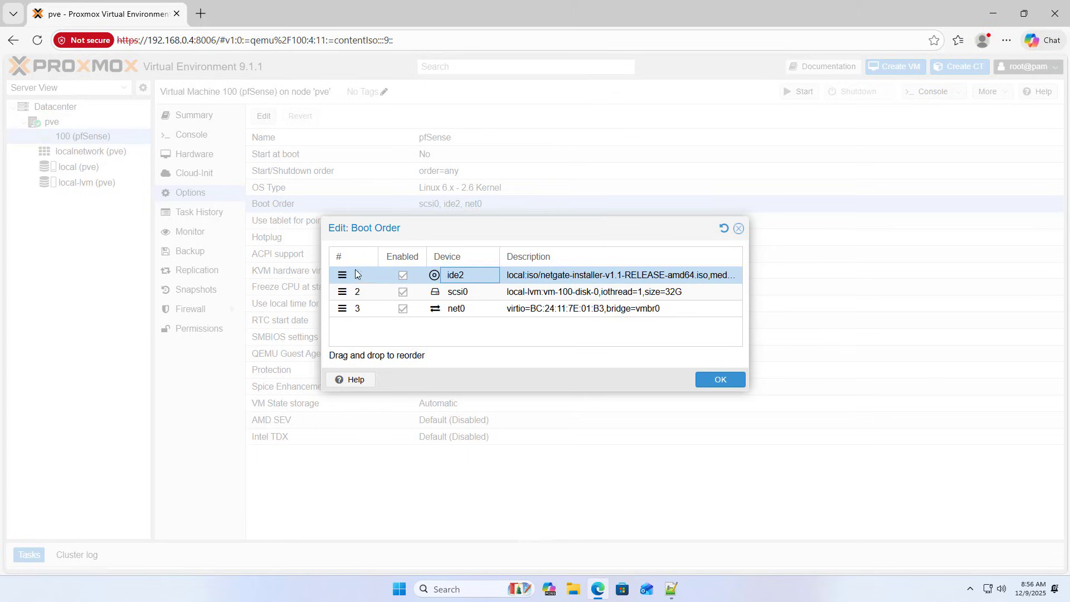
click(366, 310)
click(404, 310)
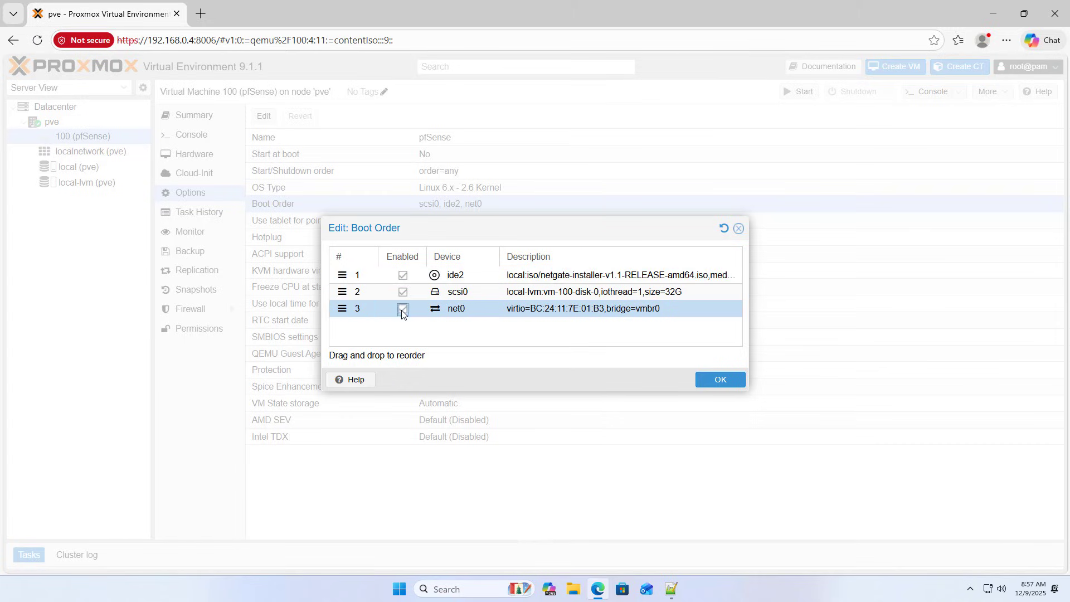
click(731, 381)
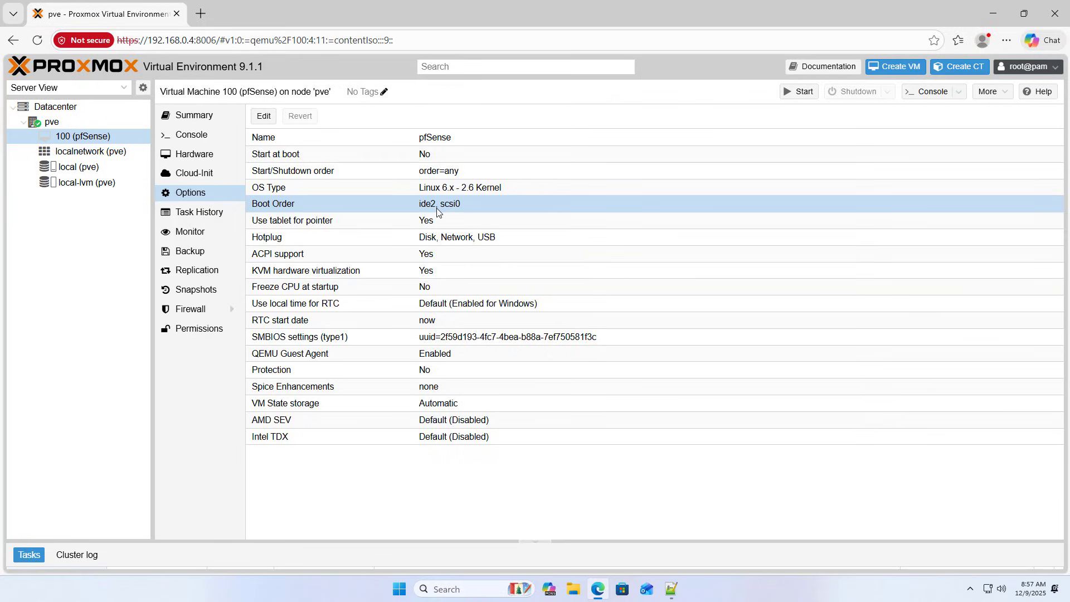
click(203, 137)
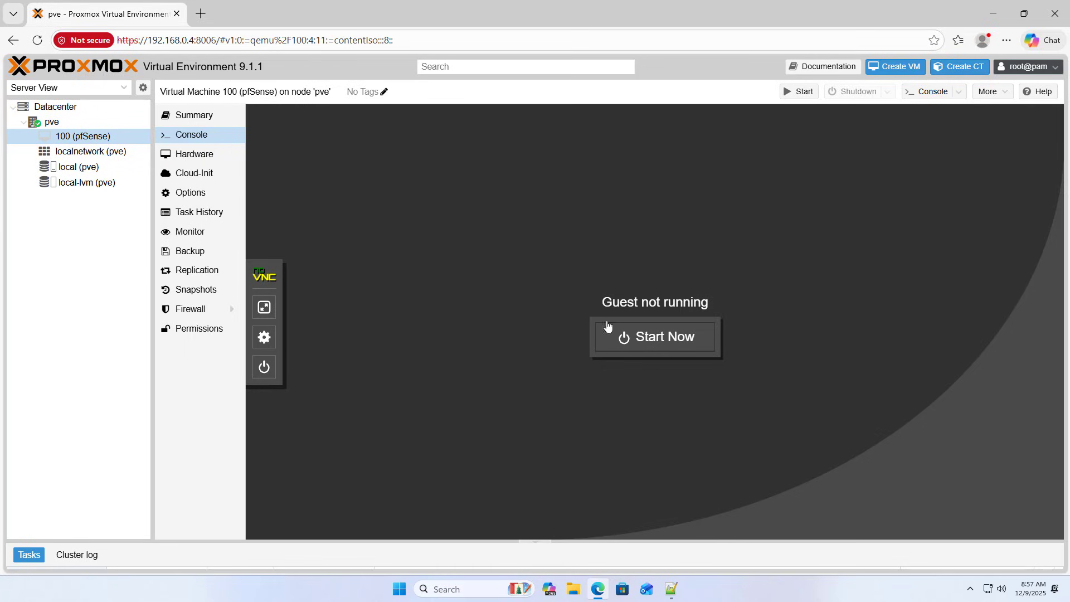
Start VM 100 in a full-screen console and accept the copyright notice.
click(641, 337)
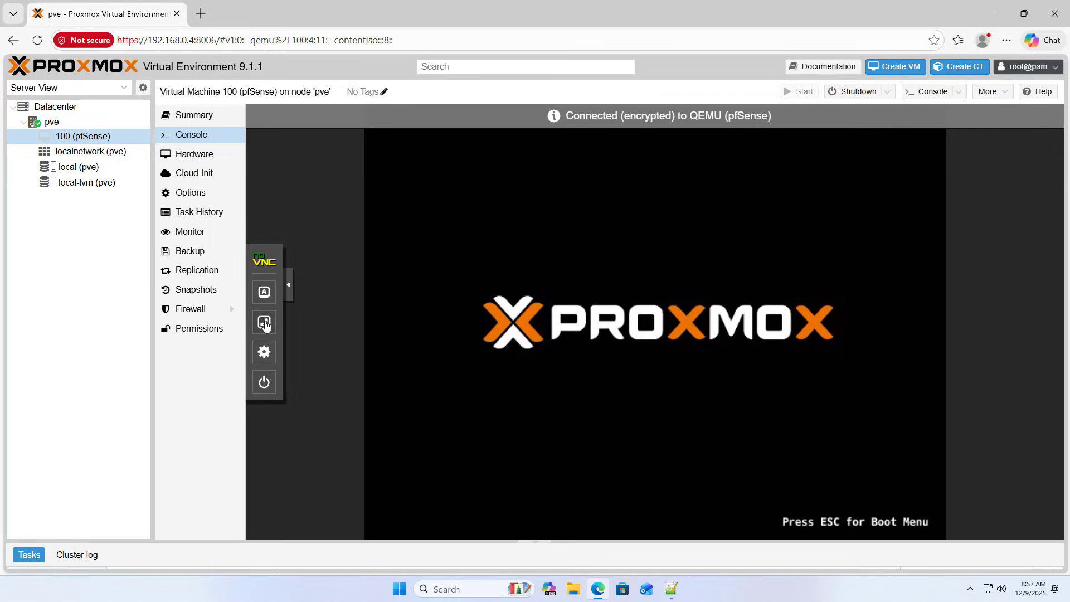
click(264, 322)
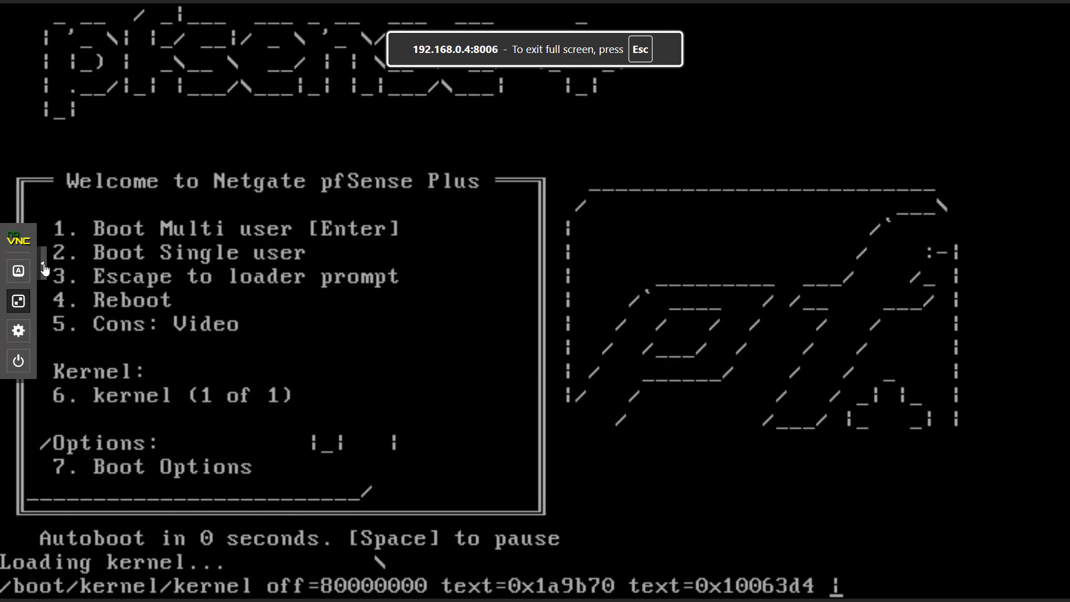
click(45, 269)
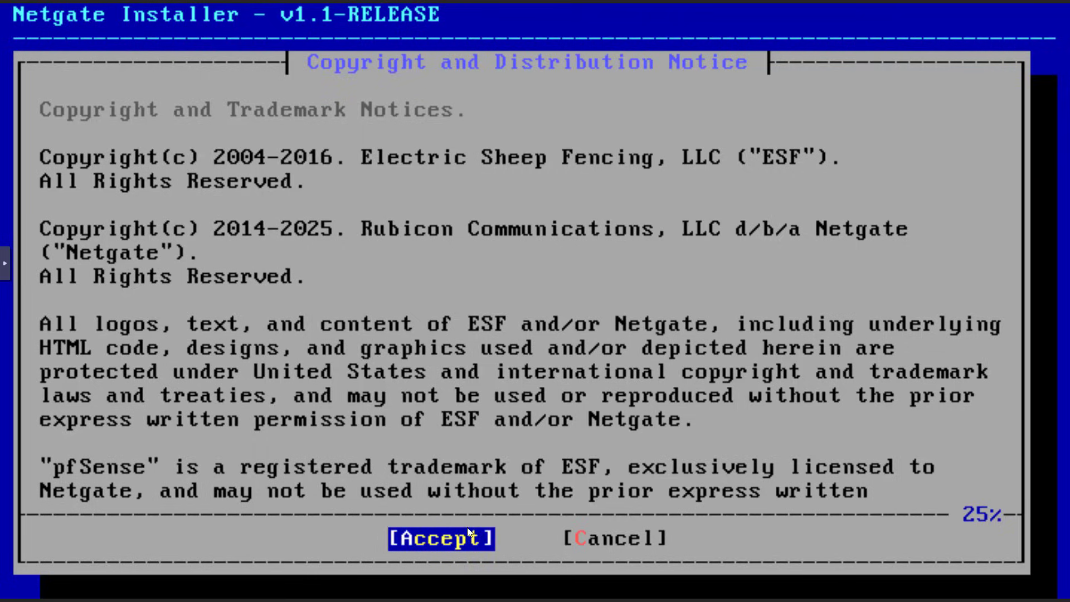
key(Return)
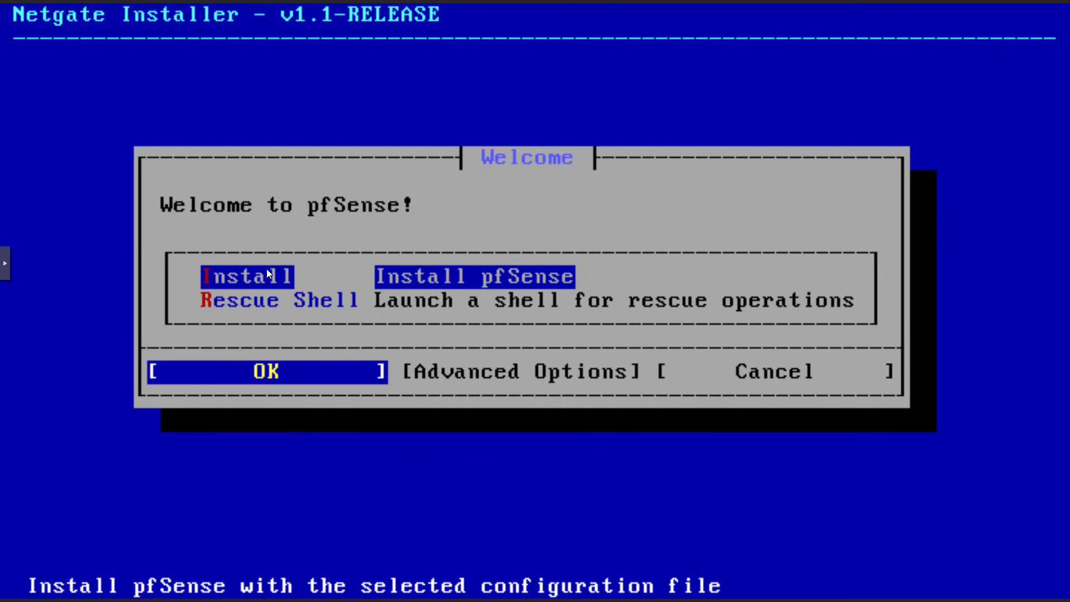
Begin the install and assign vtnet0 as the DHCP WAN interface.
key(Return)
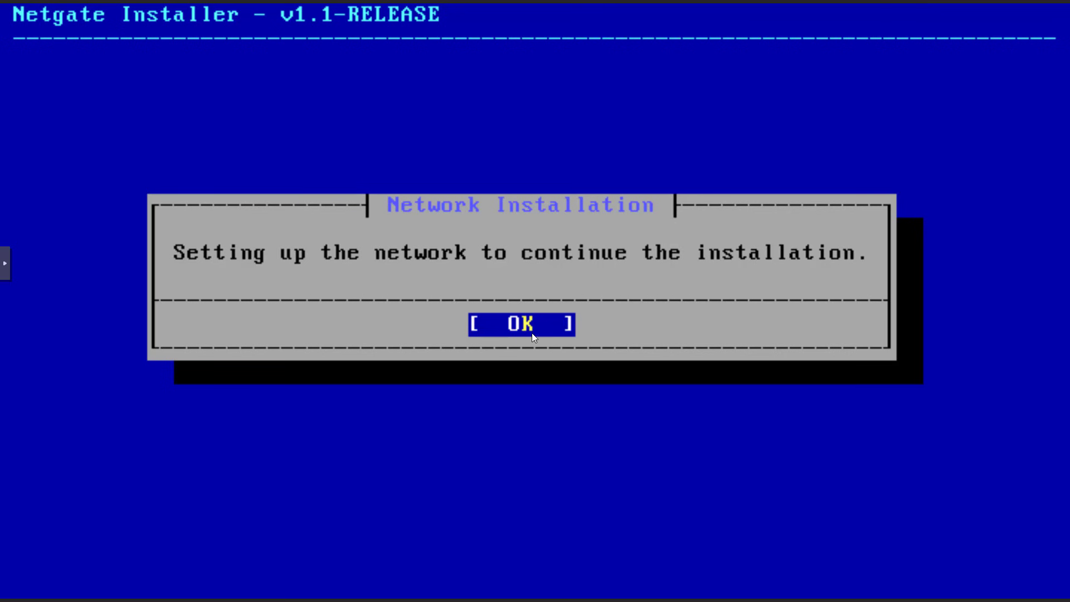
key(Return)
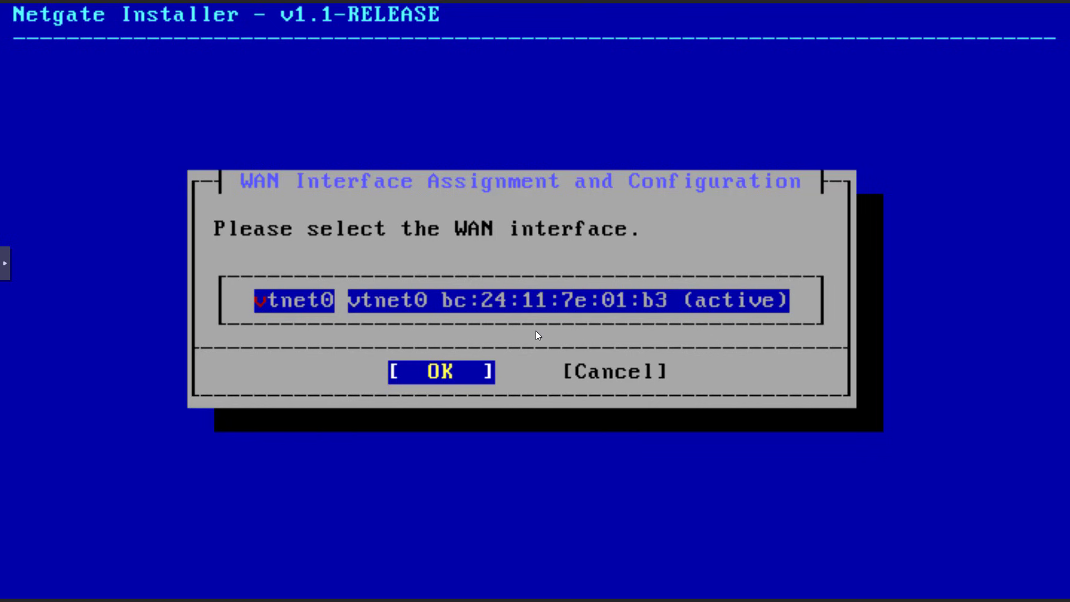
click(456, 377)
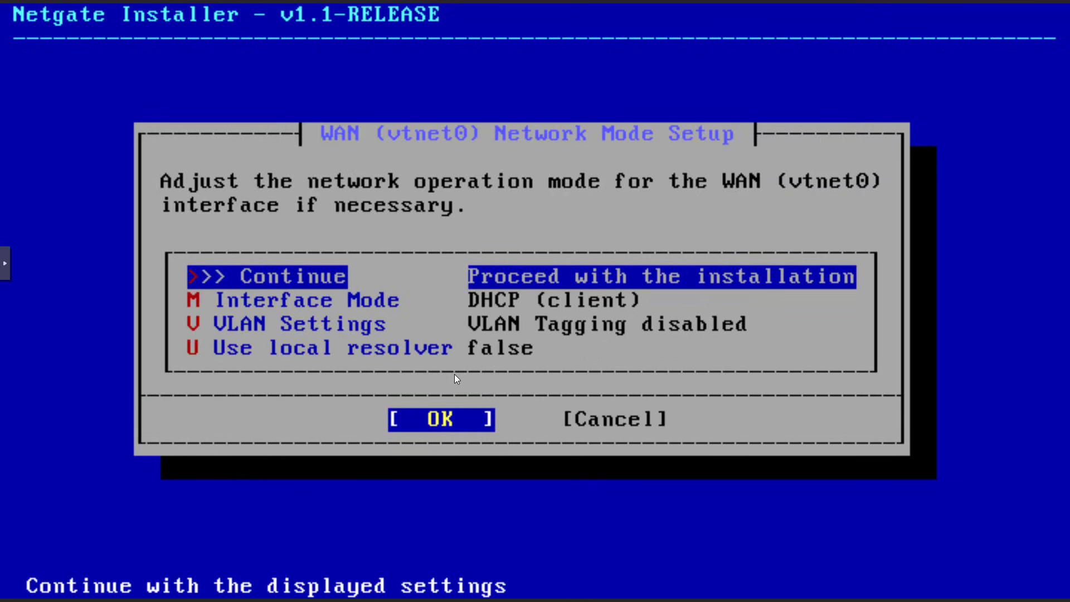
key(Return)
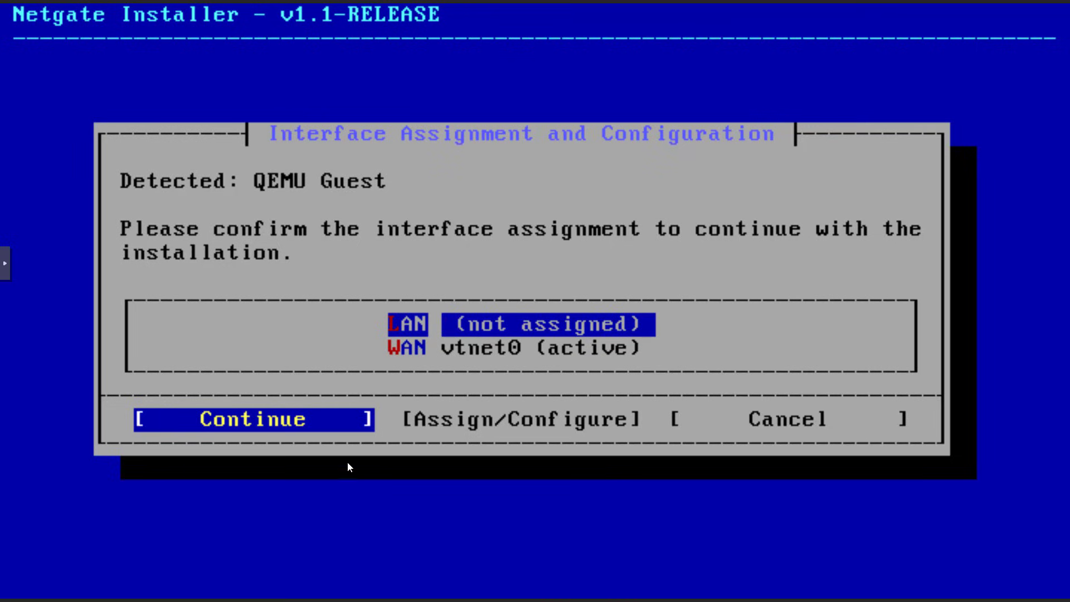
key(Return)
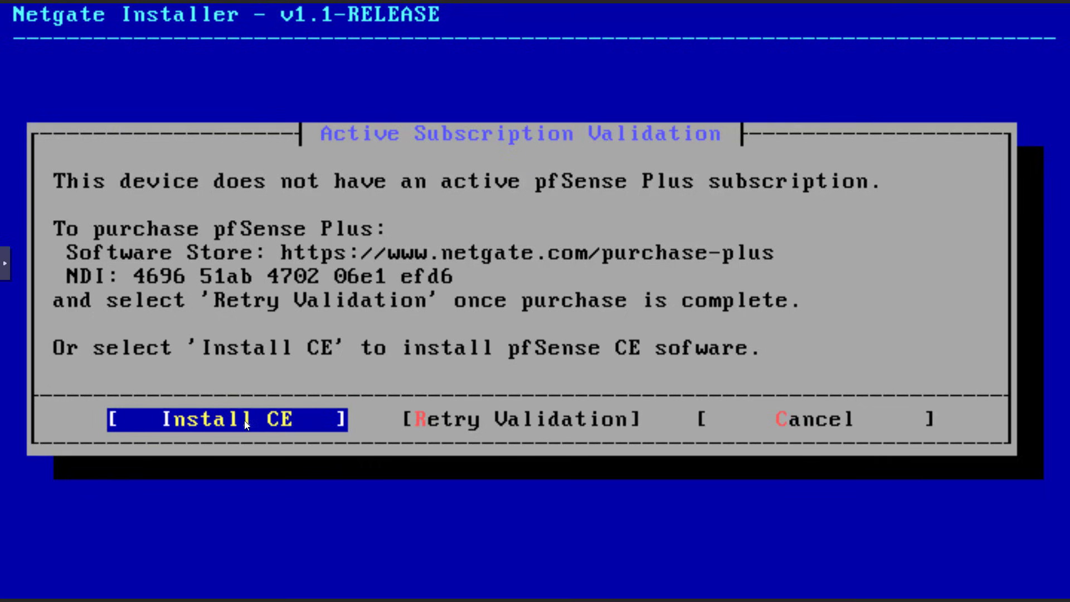
Choose Install CE with ZFS/GPT partitioning and a stripe layout.
key(Return)
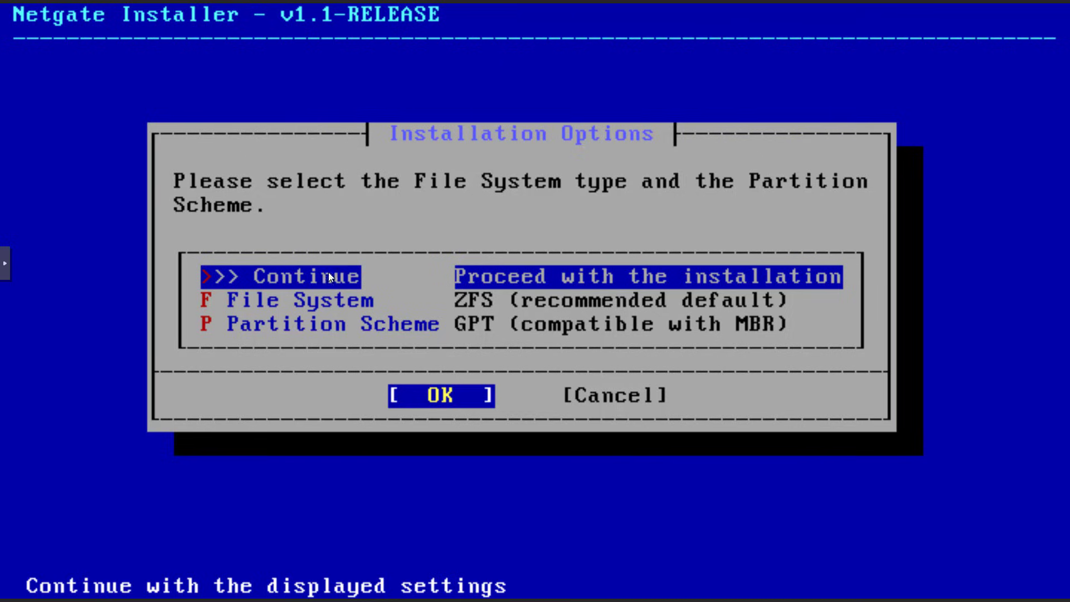
key(Return)
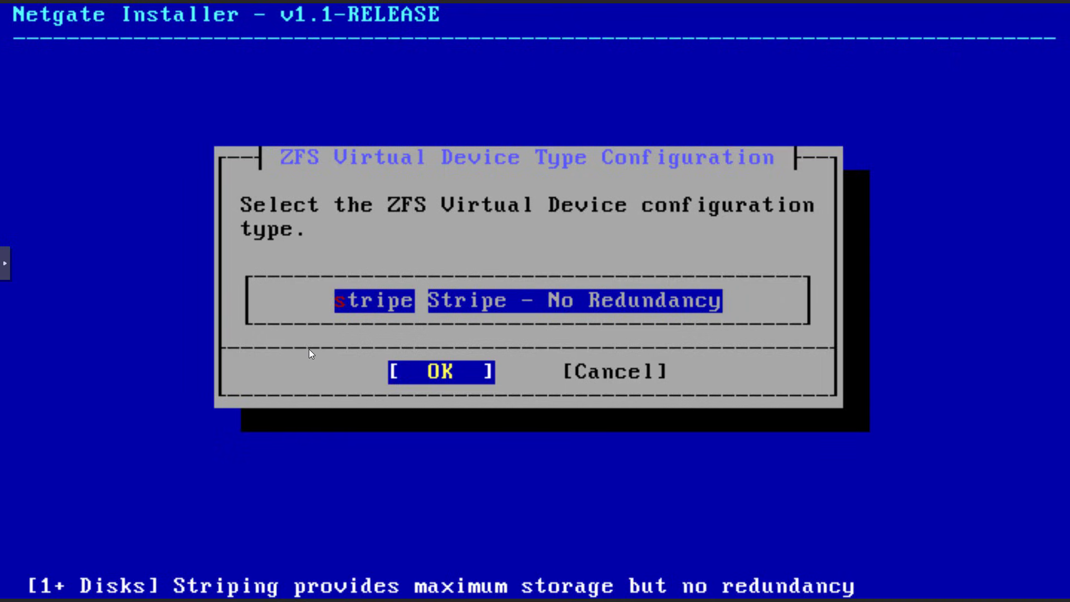
key(Return)
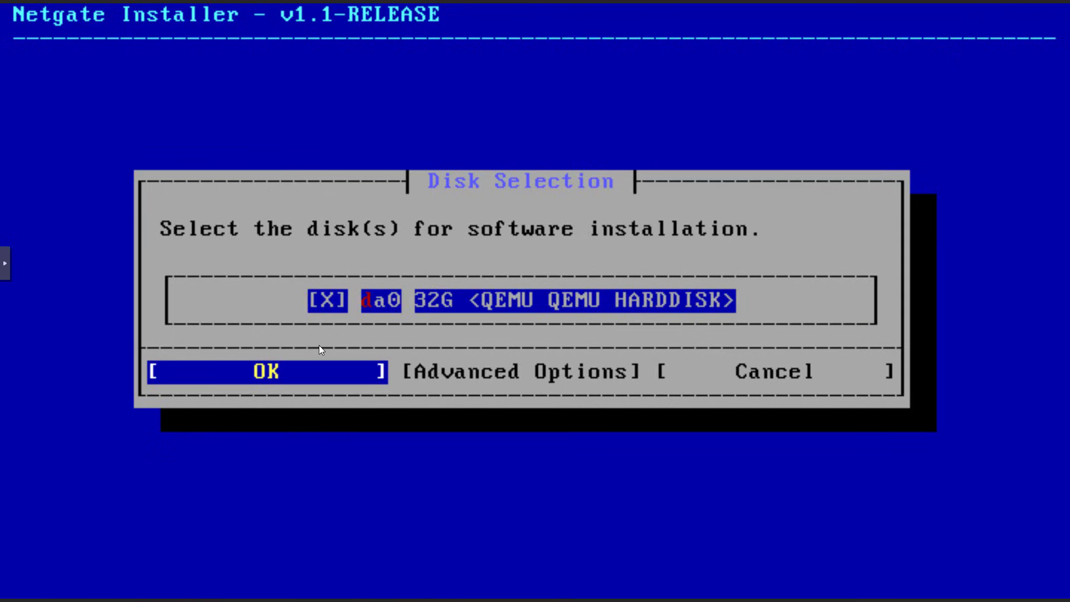
Install pfSense CE 2.8.1 onto the erased 32G da0 disk and dismiss the installation log.
key(Return)
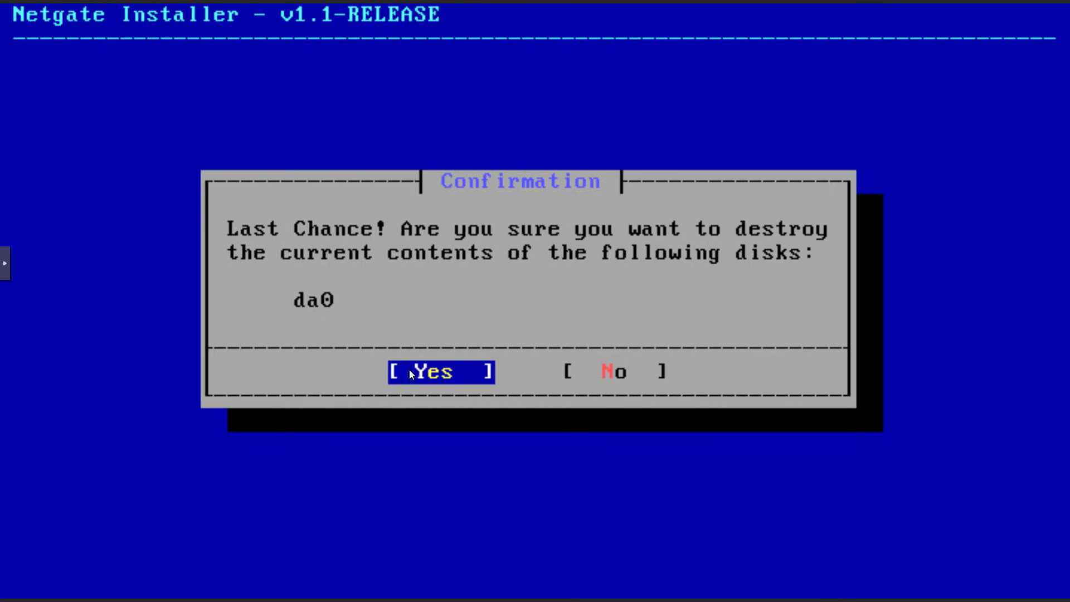
key(Return)
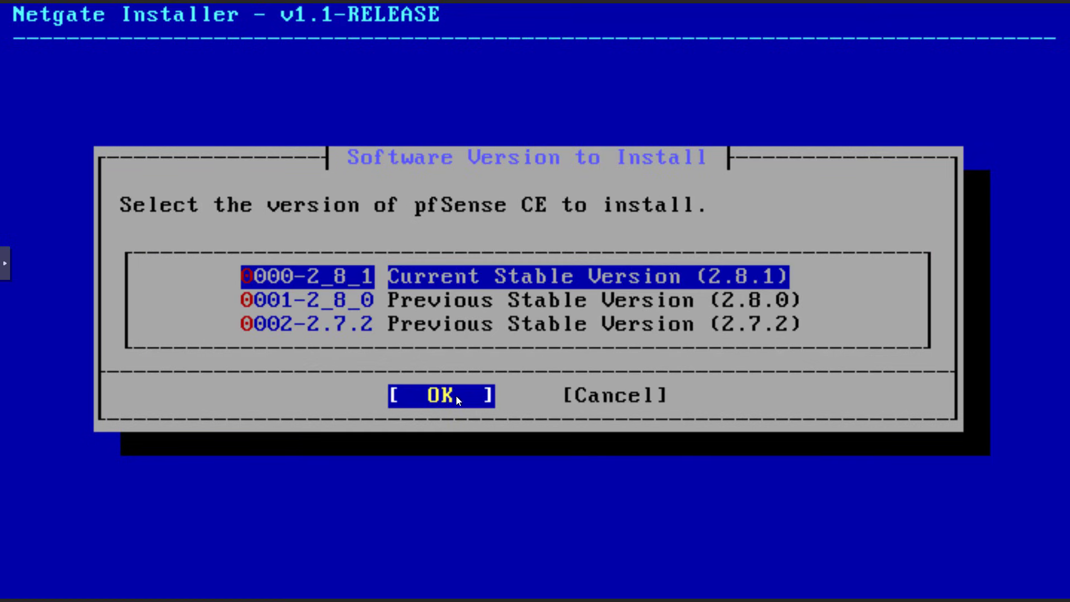
key(Return)
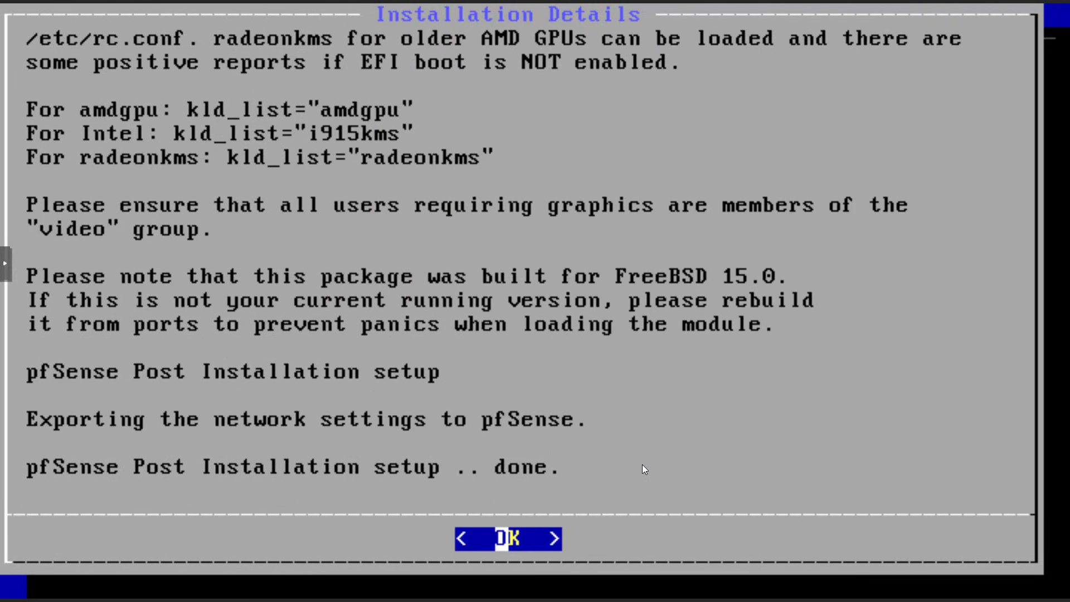
key(F11)
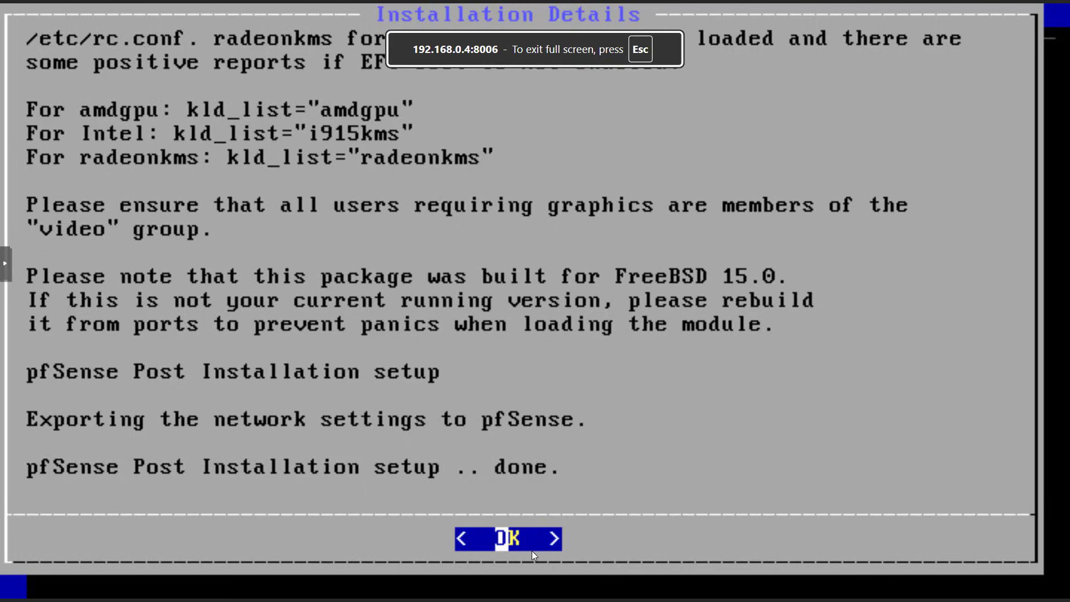
key(Return)
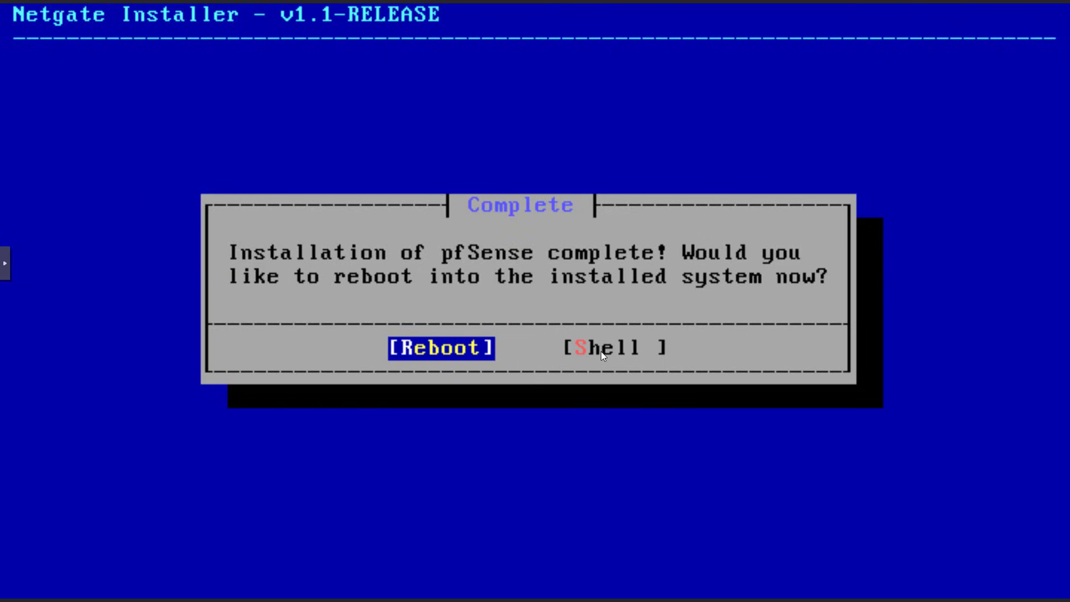
Power off the pfSense installer VM with 'poweroff' from its shell and leave full-screen console.
key(Right)
key(Return)
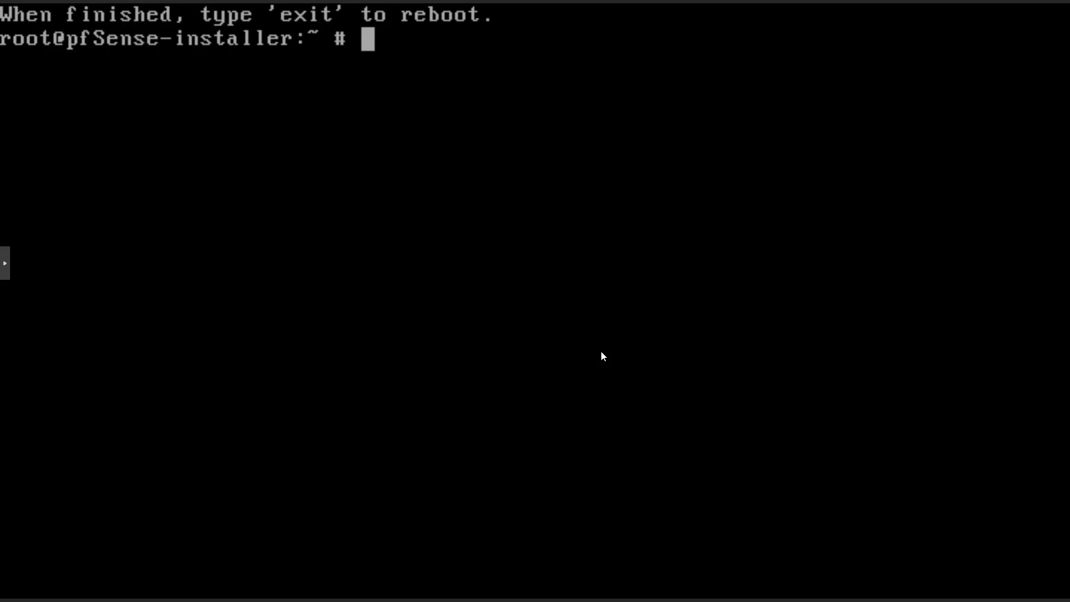
text(power)
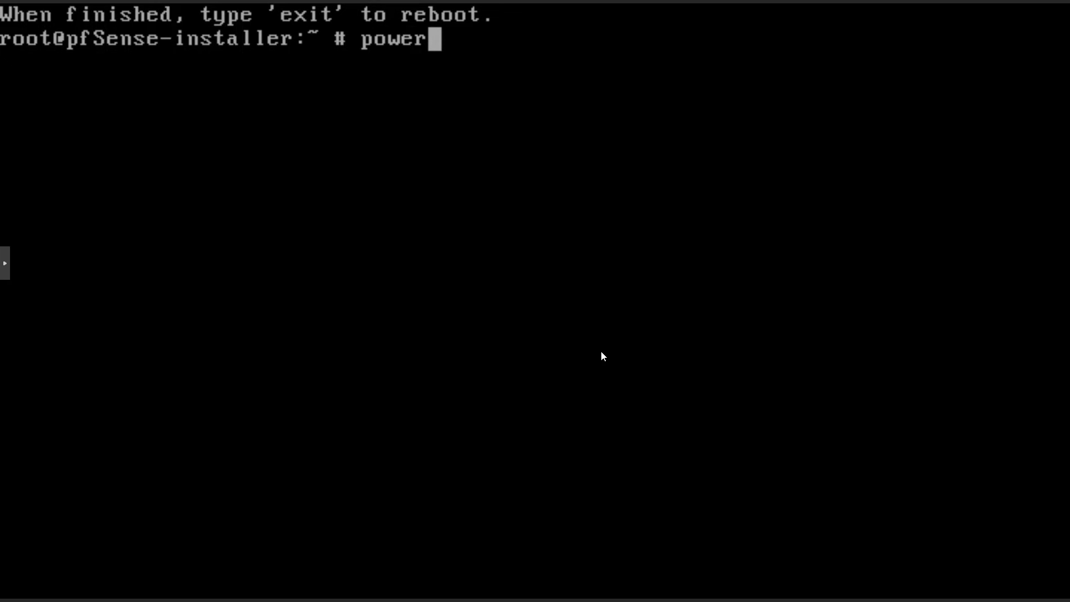
text(off)
key(Return)
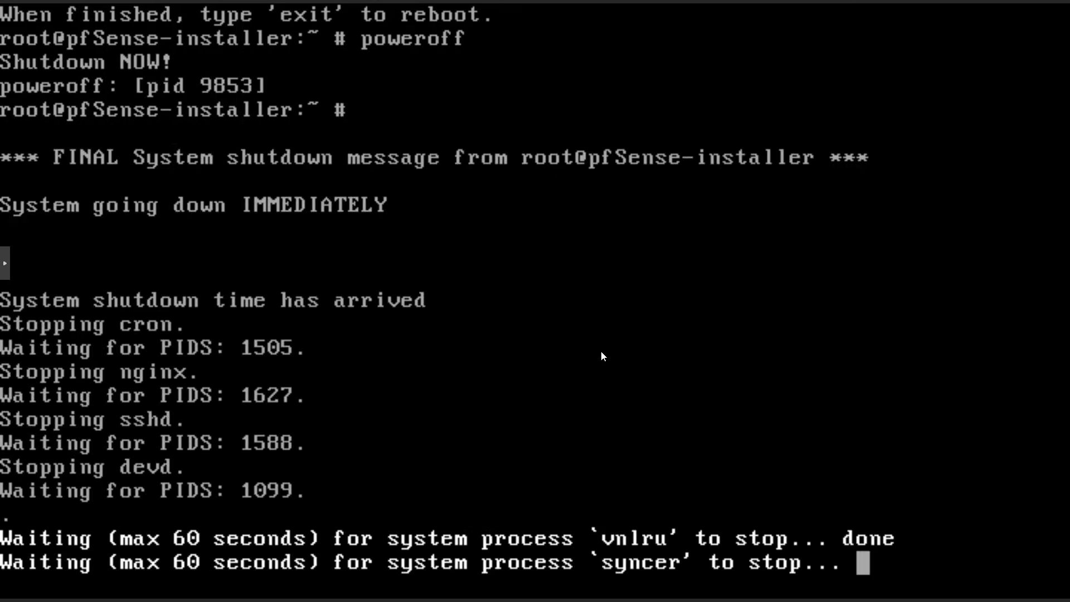
click(8, 264)
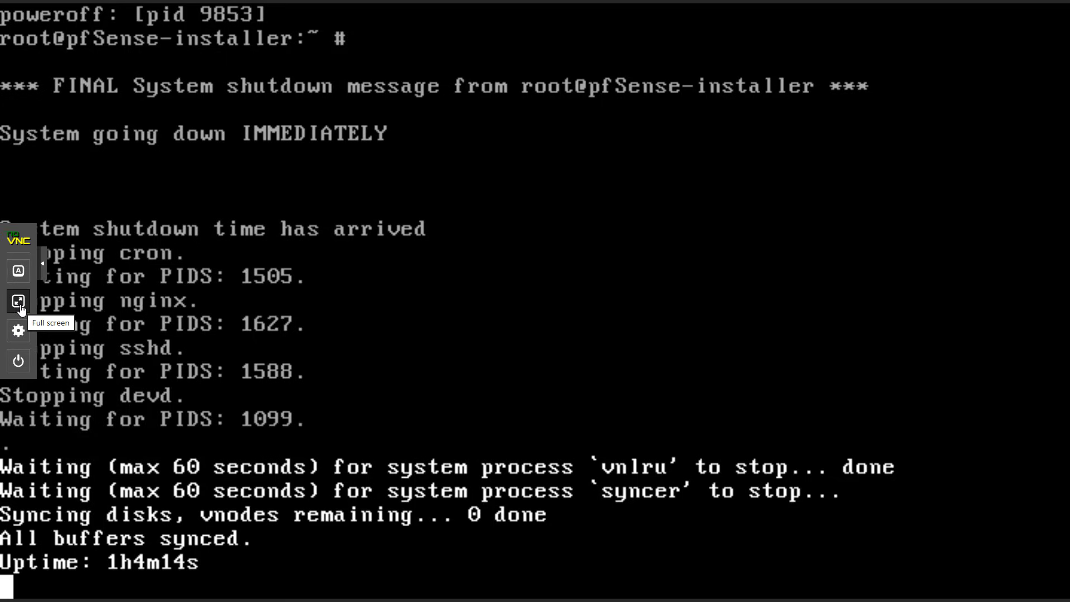
click(19, 304)
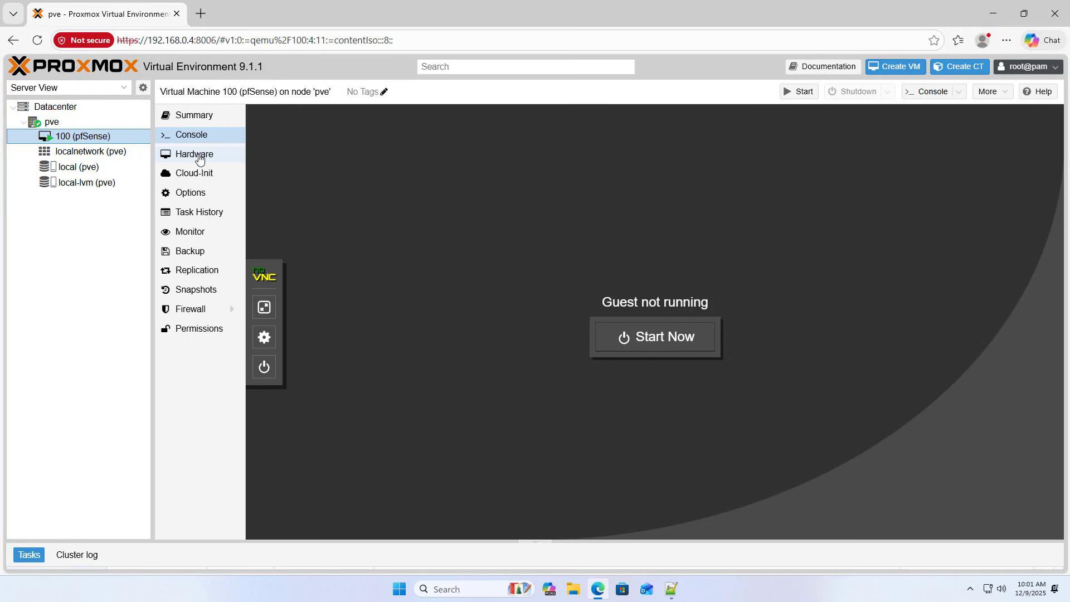
Remove the CD/DVD drive (ide2) from VM 100's hardware.
click(200, 159)
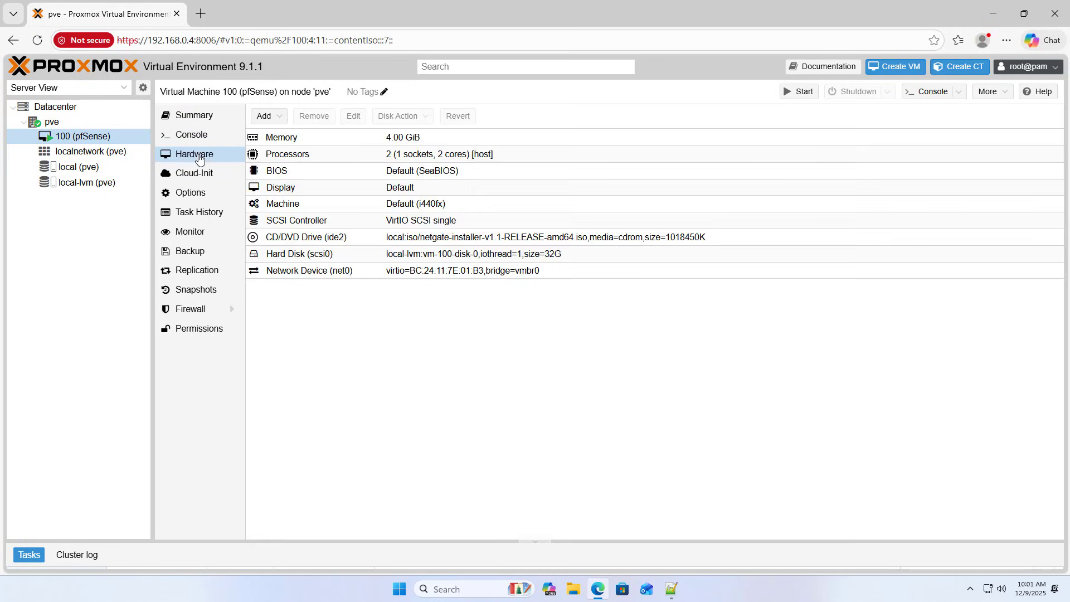
click(335, 241)
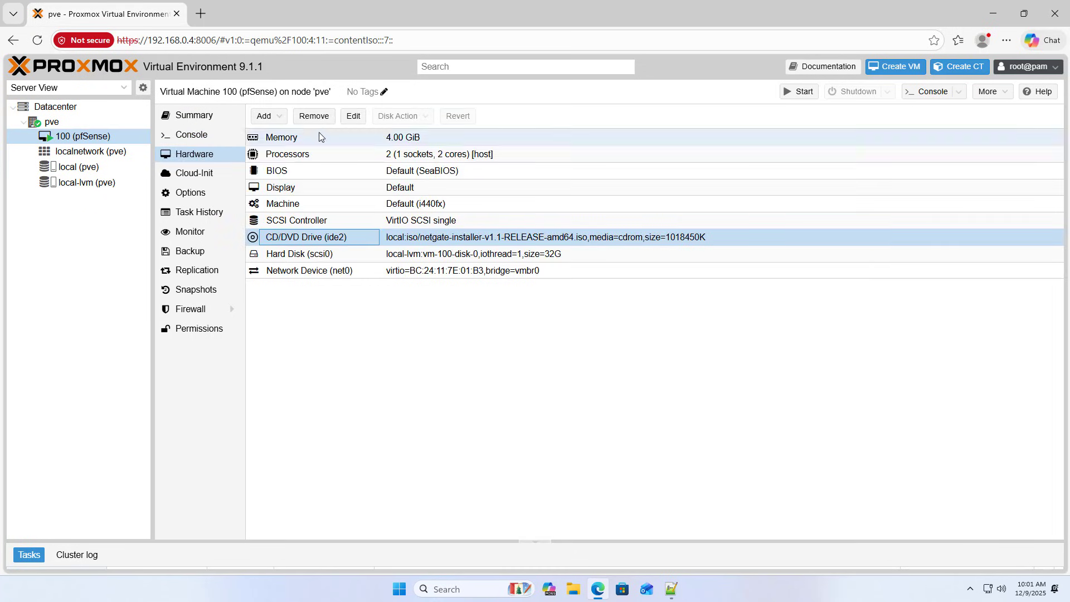
click(312, 118)
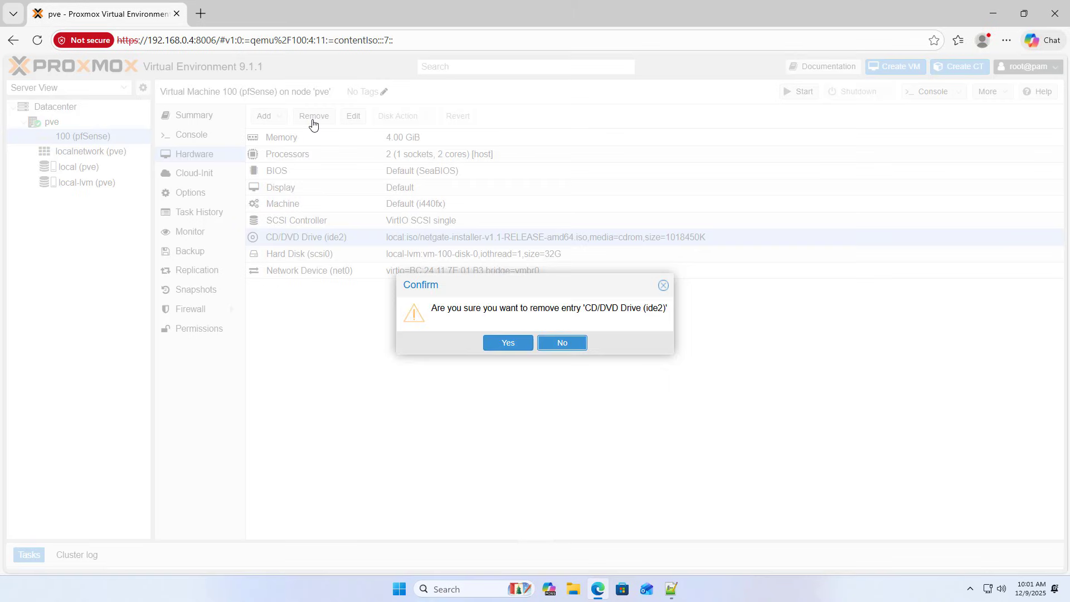
click(500, 339)
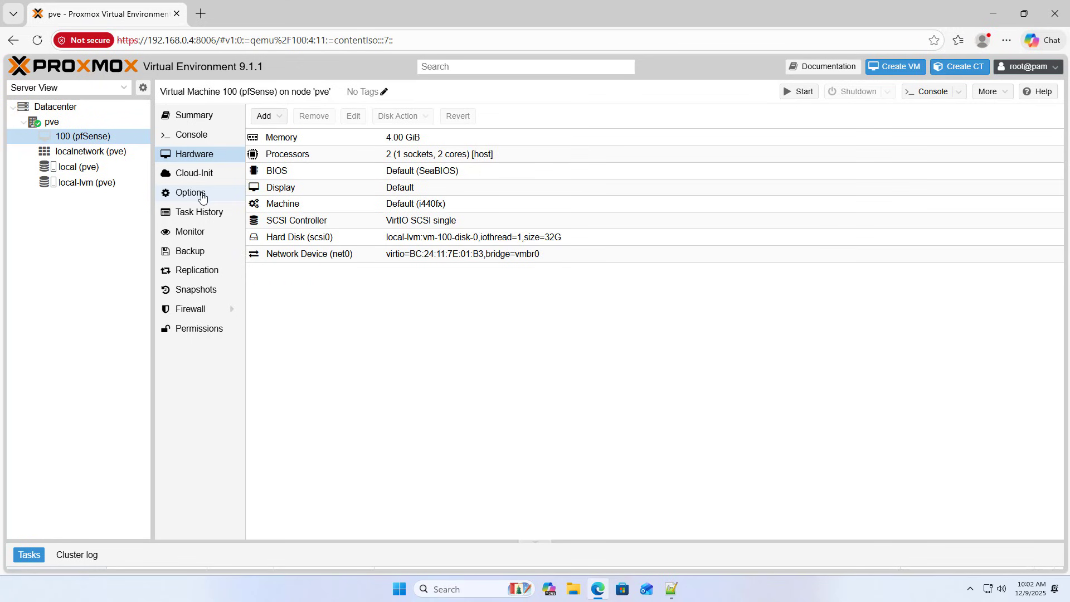
Confirm the boot order is scsi0 and bring up the pfSense notes.
click(202, 195)
click(406, 204)
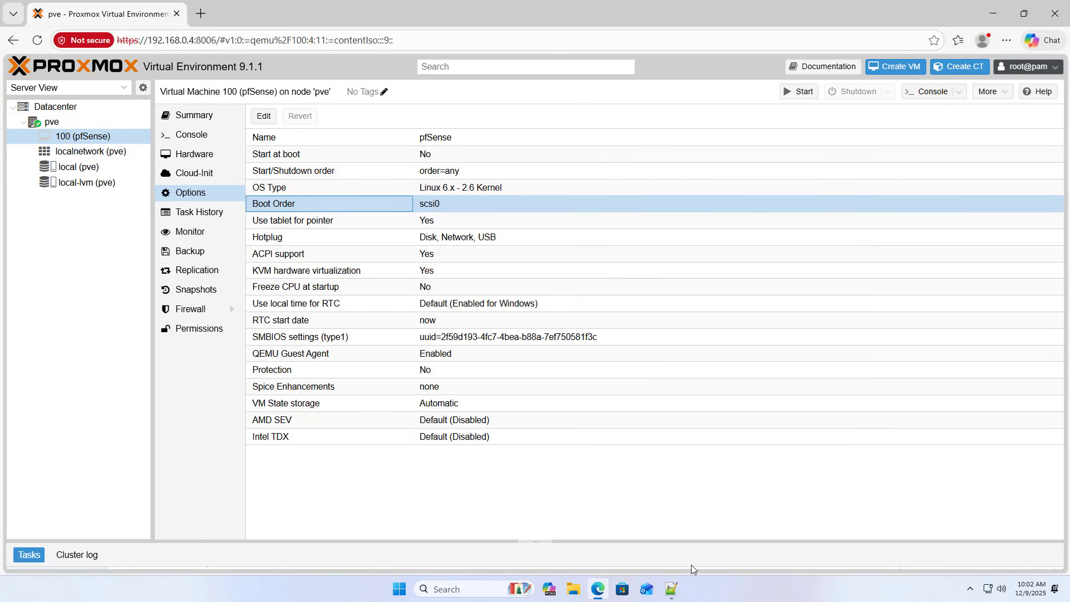
click(675, 588)
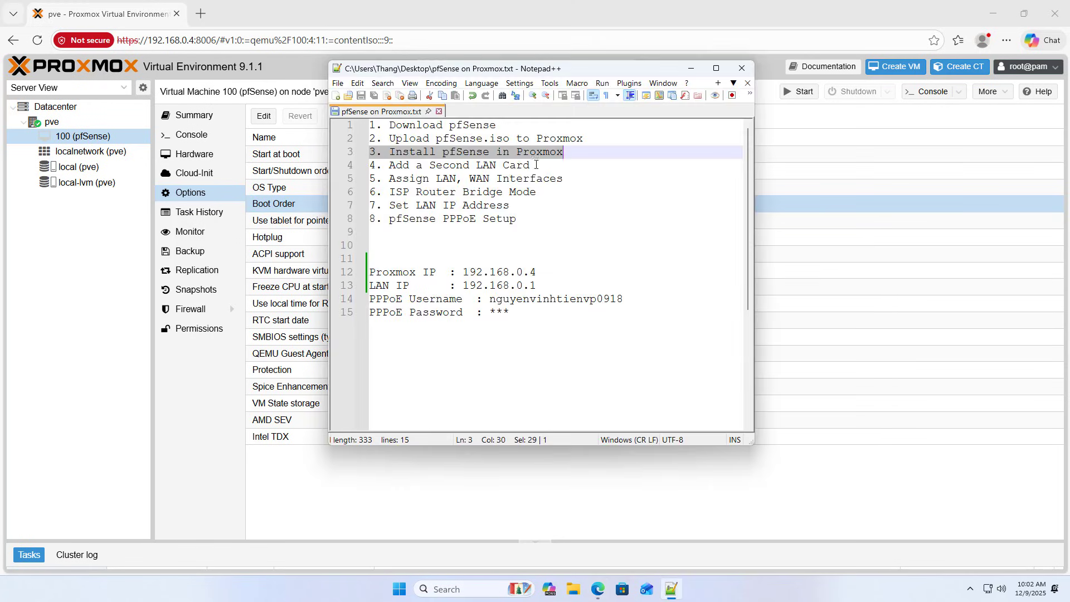
Highlight the 'Add a Second LAN Card' note, then shut down the pve node.
drag(536, 165, 369, 165)
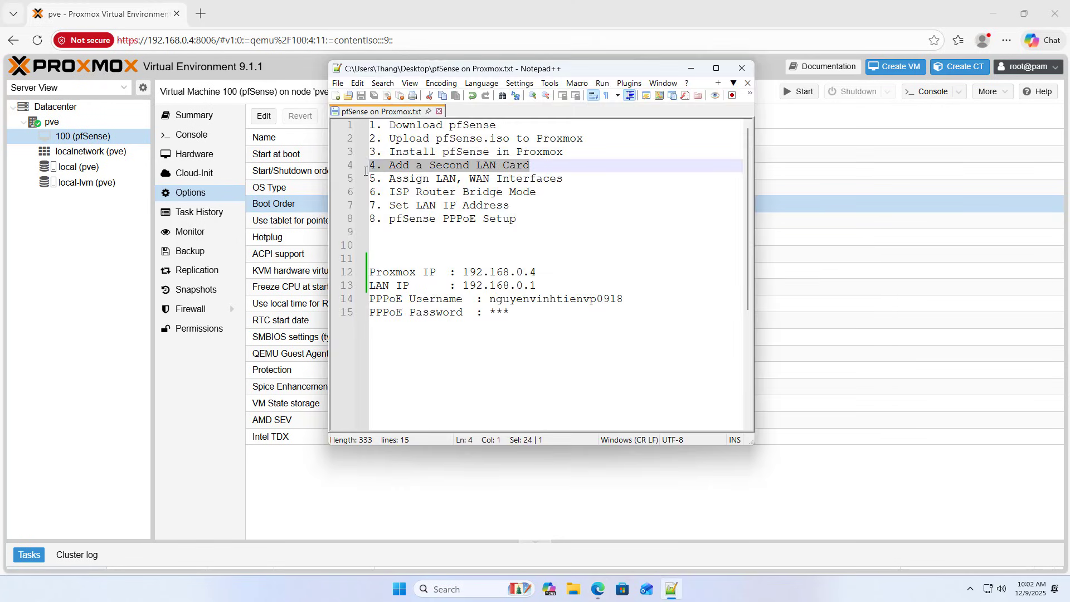
click(106, 292)
click(59, 125)
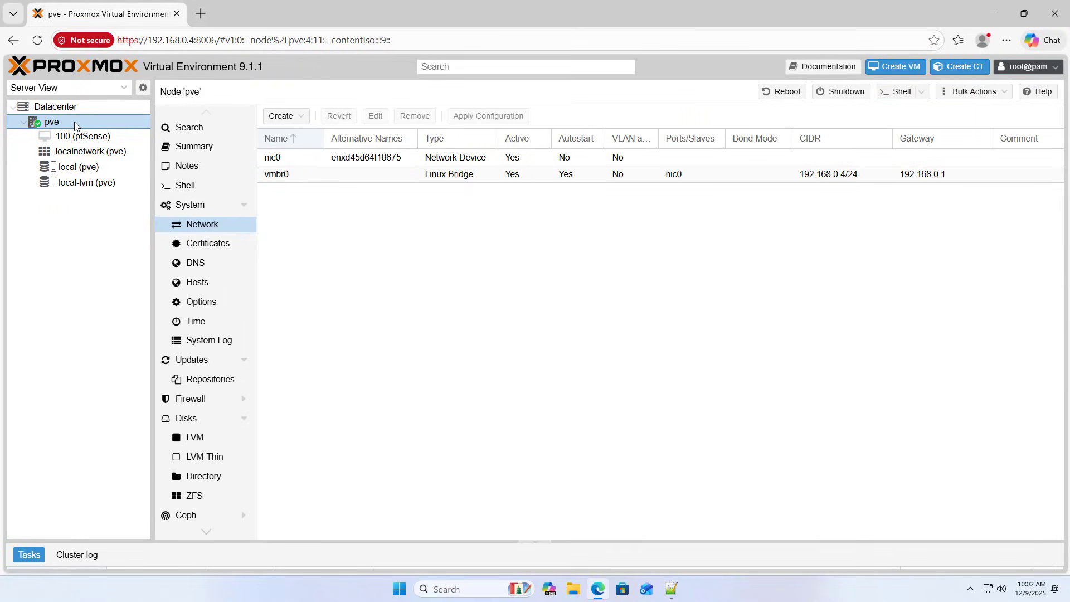
click(851, 94)
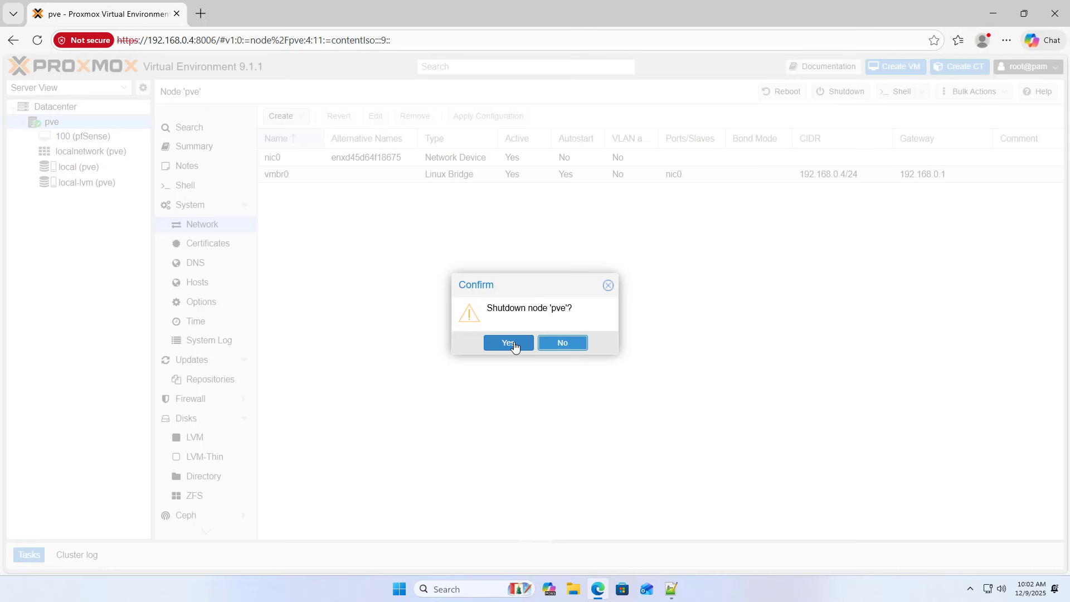
click(508, 343)
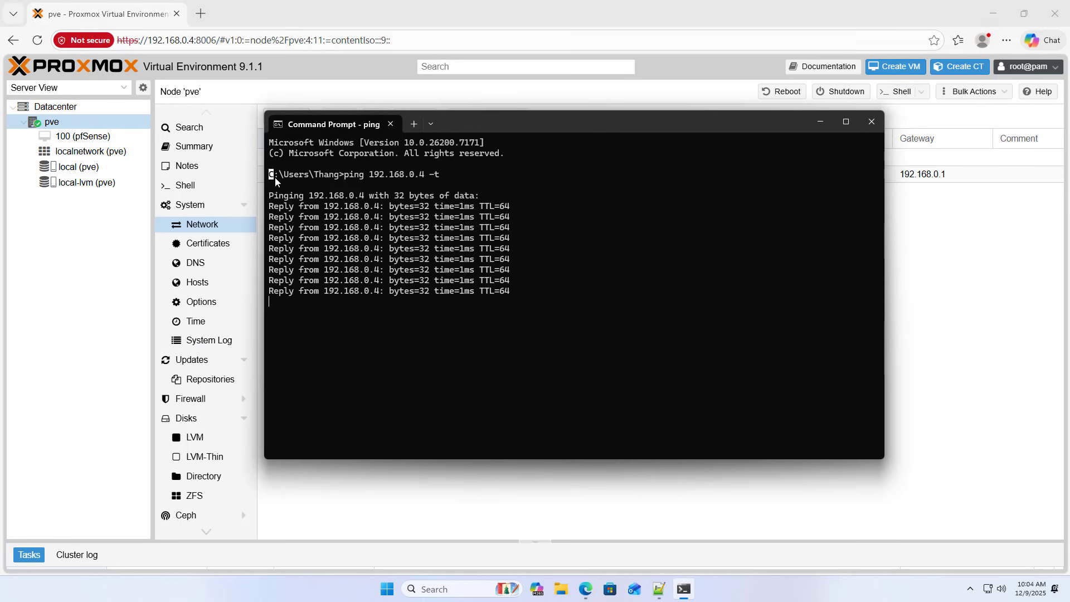
Close the ping window, reload Proxmox and check new device enp3s0 beside vmbr0.
drag(270, 175, 588, 302)
click(600, 301)
click(873, 122)
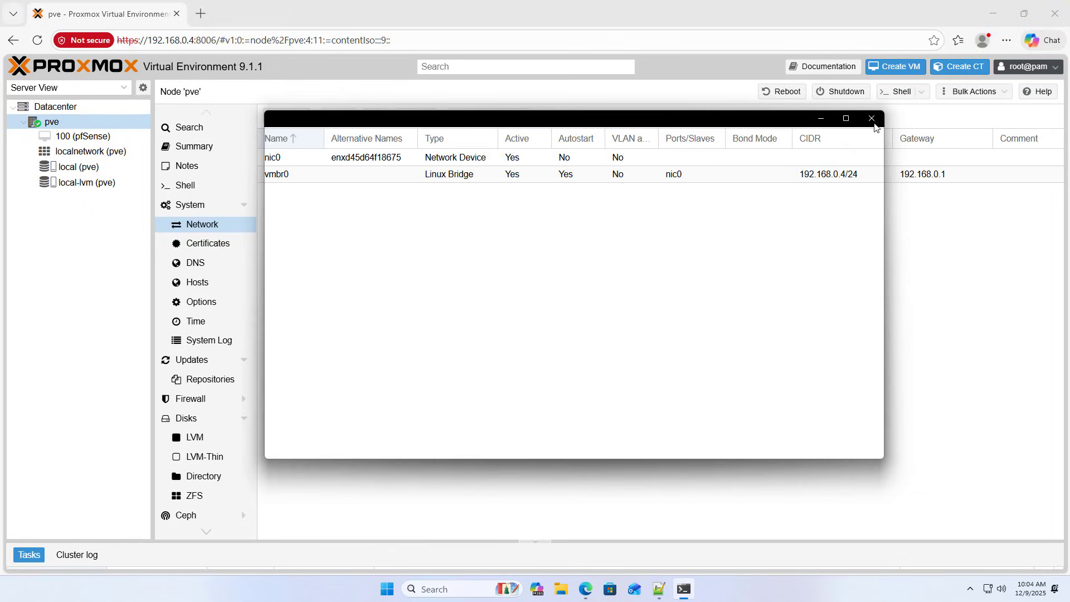
key(F5)
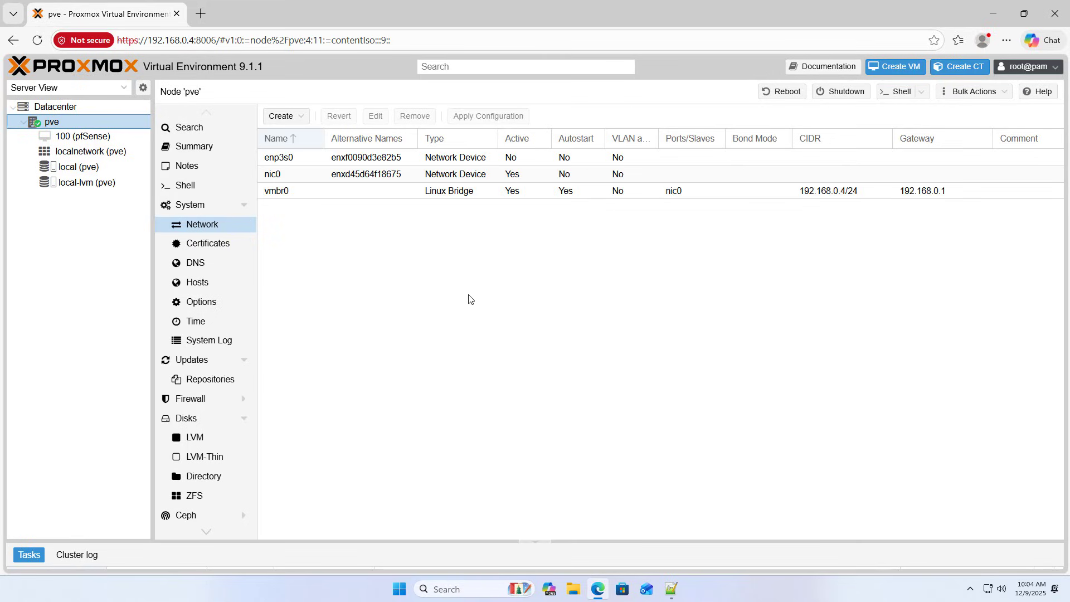
click(281, 160)
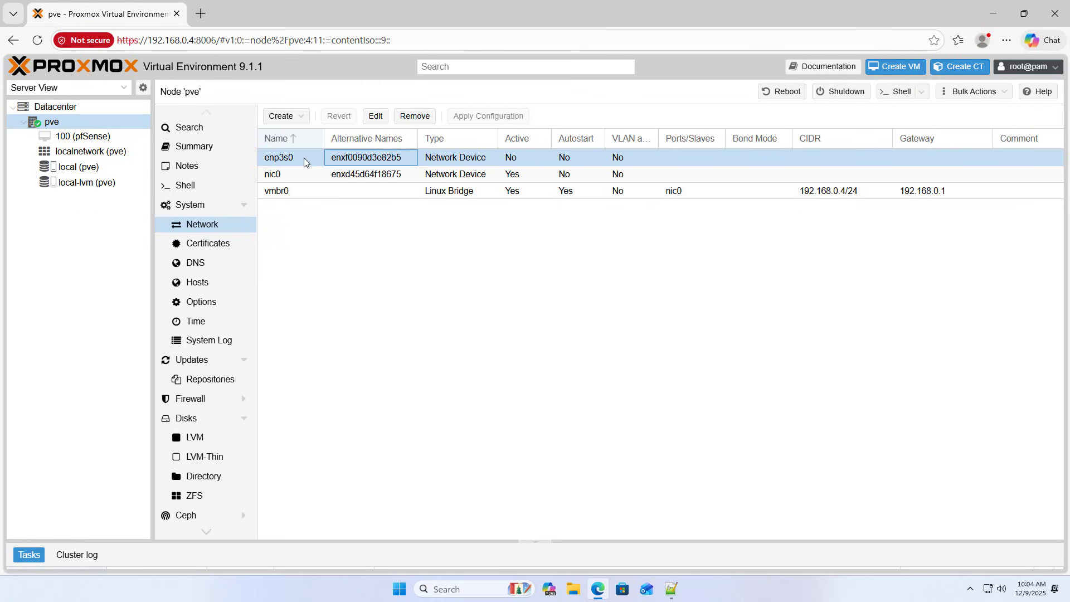
click(283, 191)
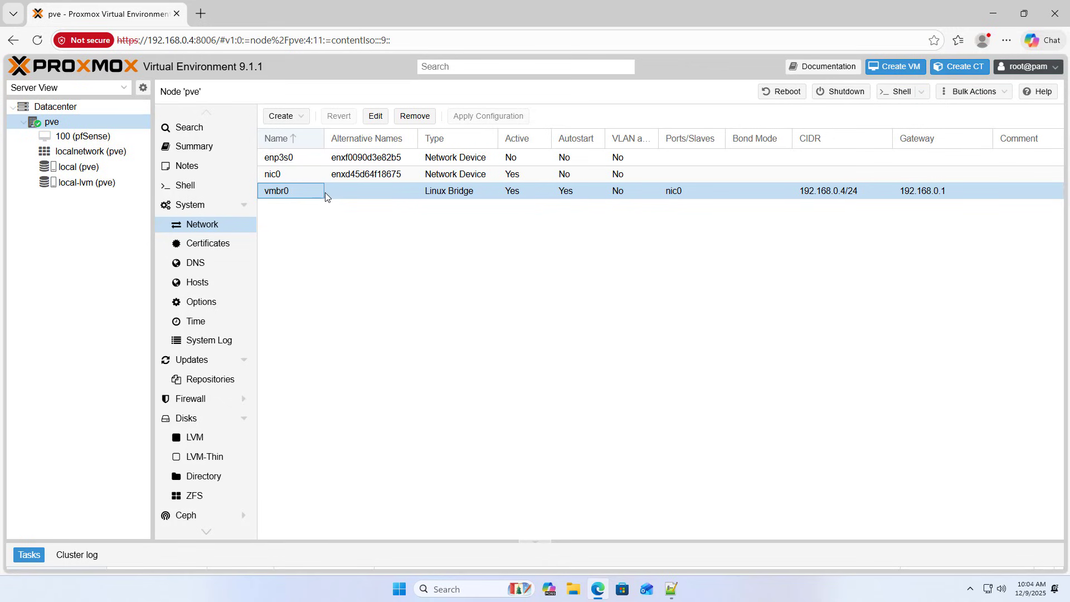
Give the vmbr0 bridge the comment LAN.
click(377, 117)
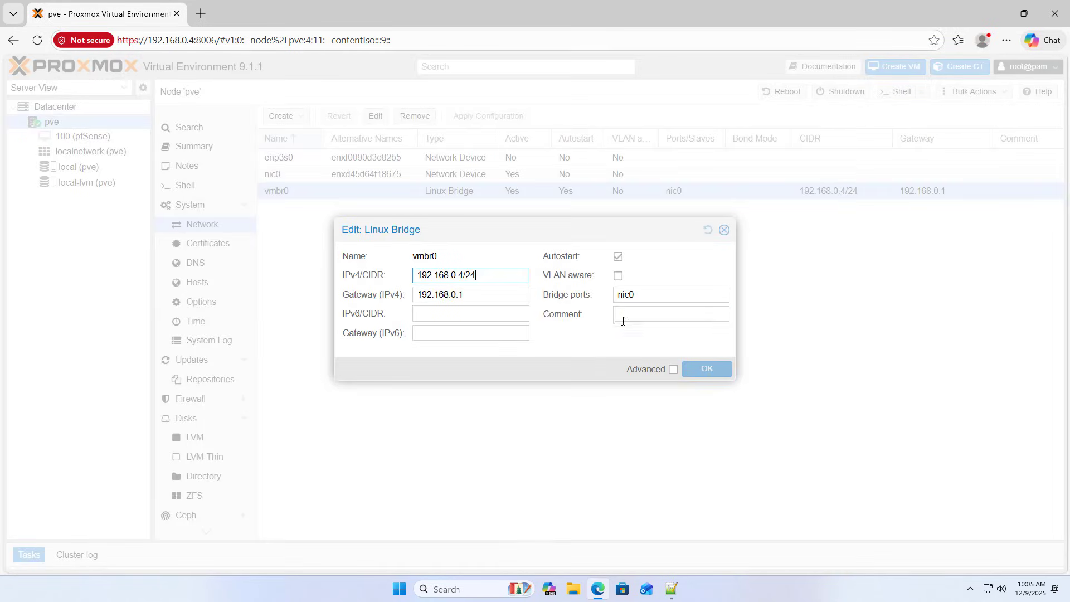
click(647, 315)
text(LAN)
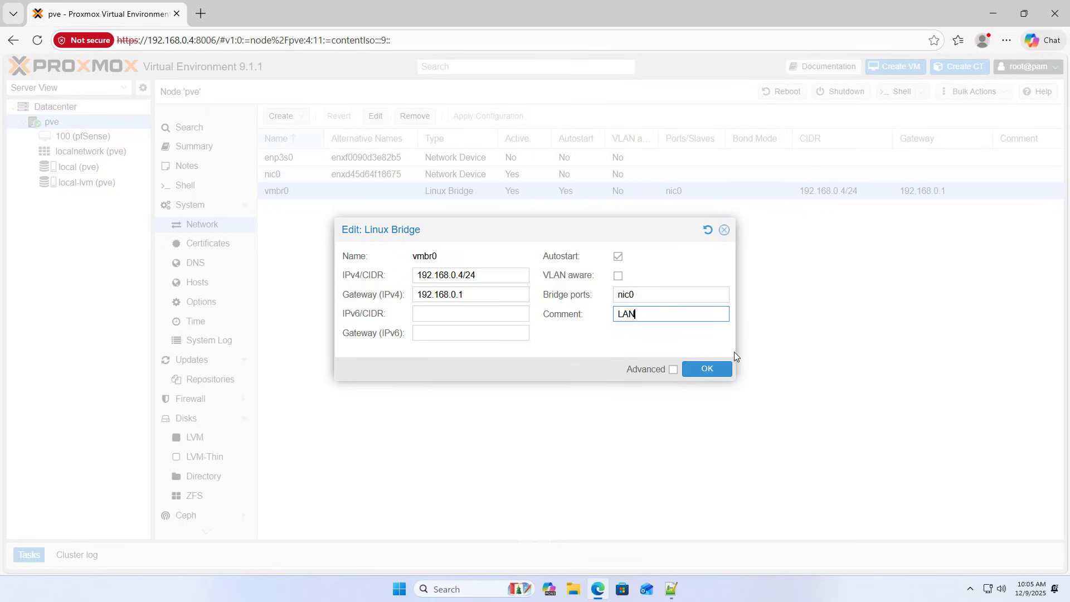
double_click(648, 314)
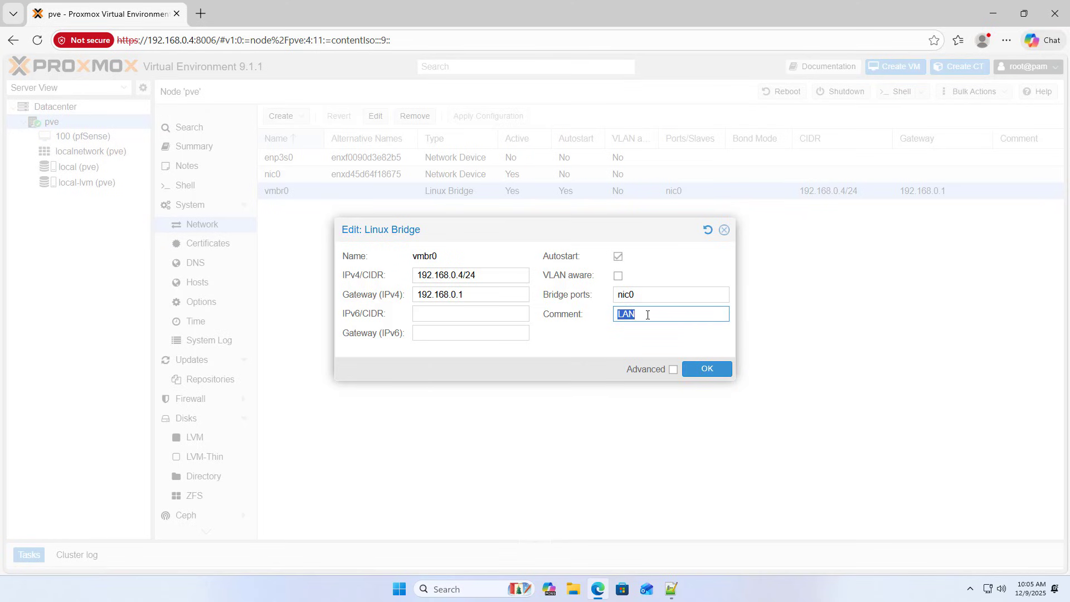
click(706, 369)
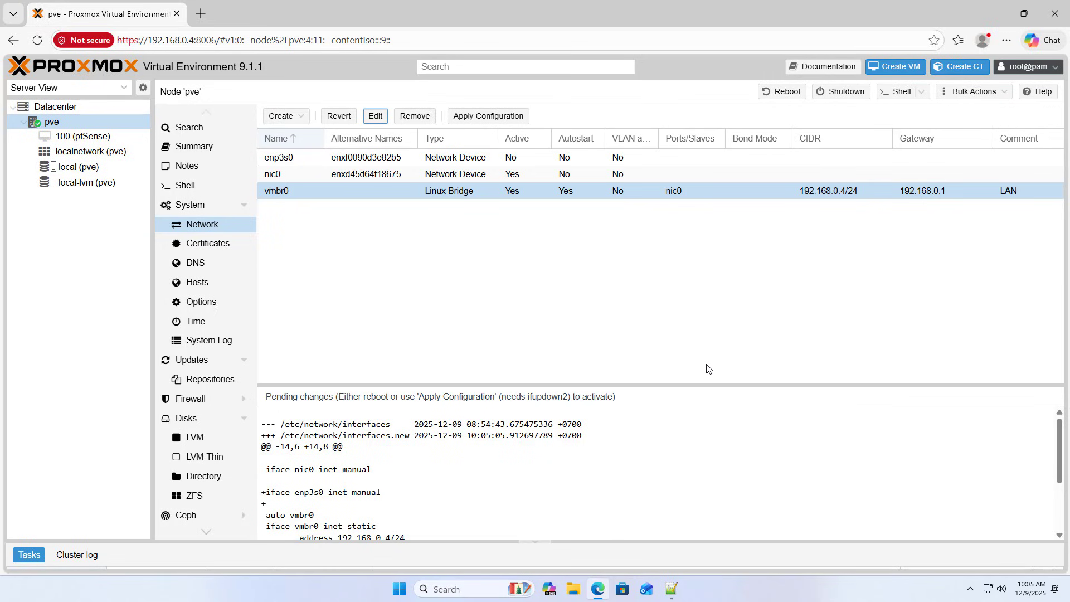
click(312, 161)
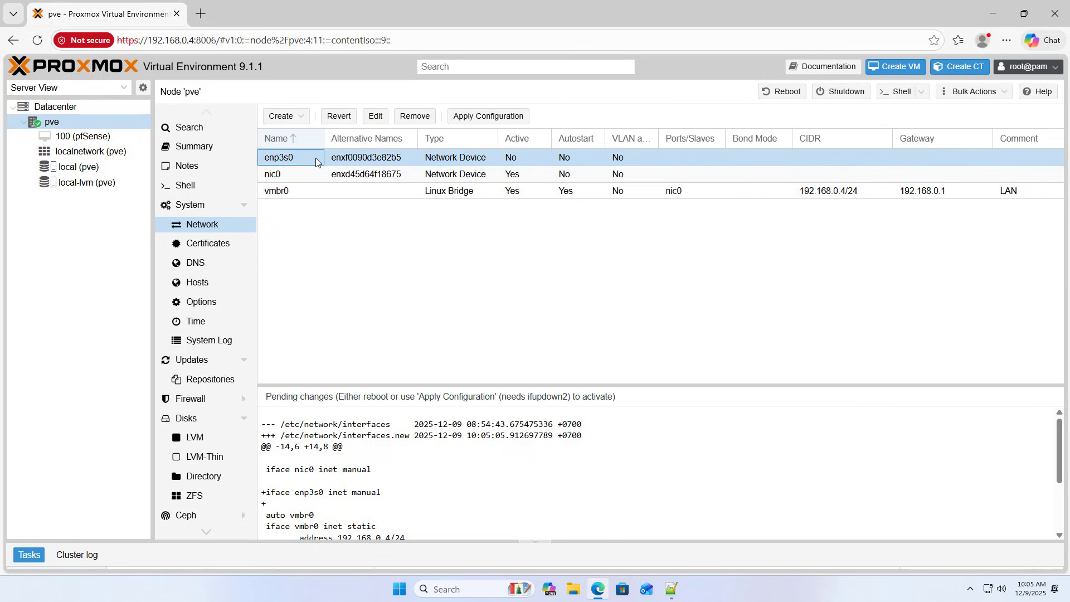
Create a new Linux bridge vmbr1 on port enp3s0 with comment WAN.
click(302, 117)
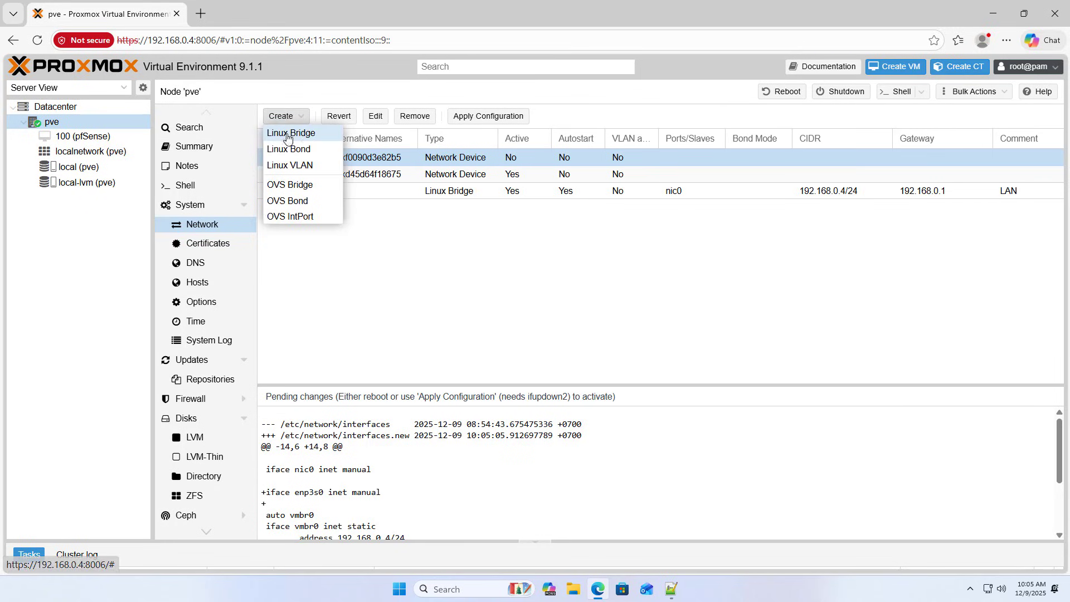
click(309, 136)
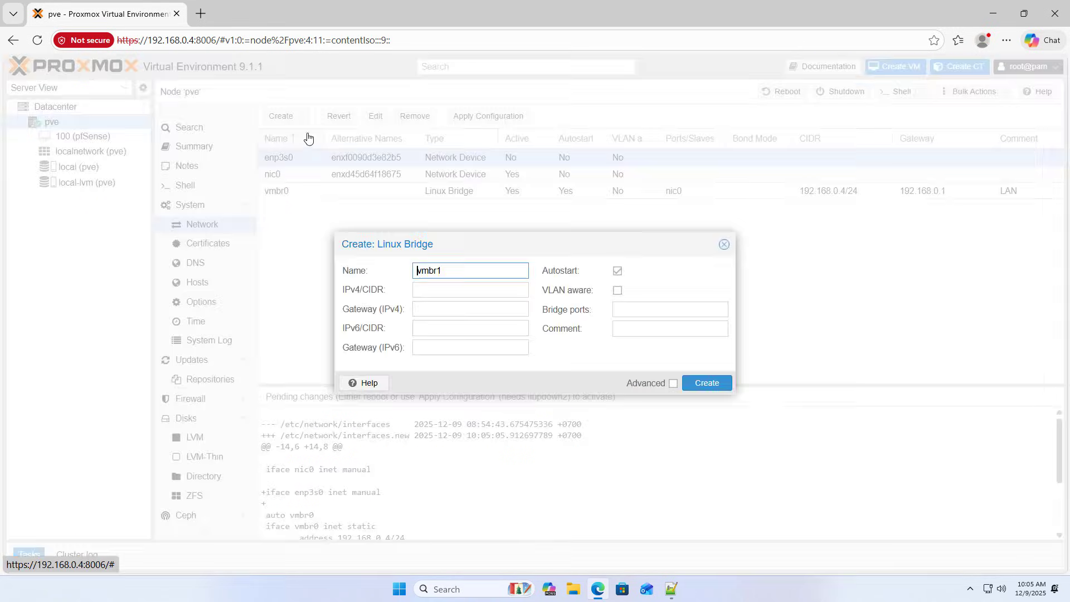
double_click(453, 273)
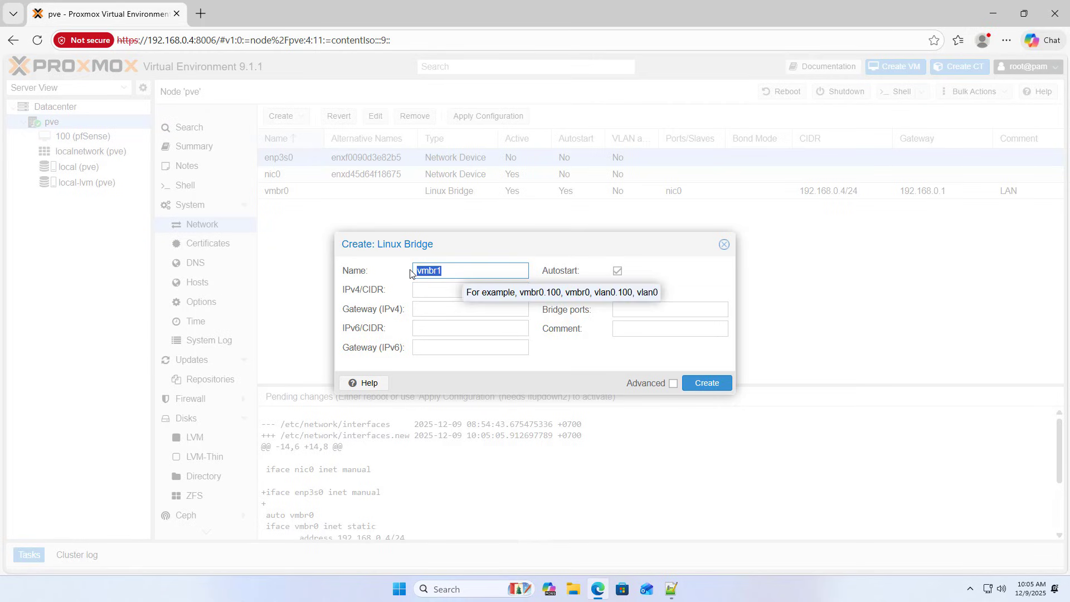
click(625, 312)
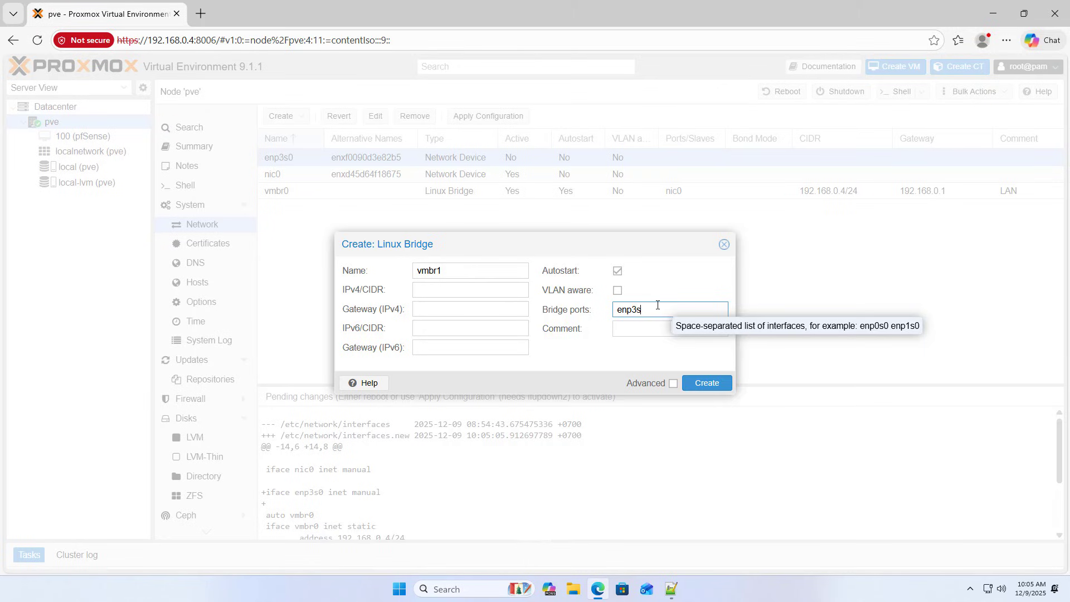
click(653, 335)
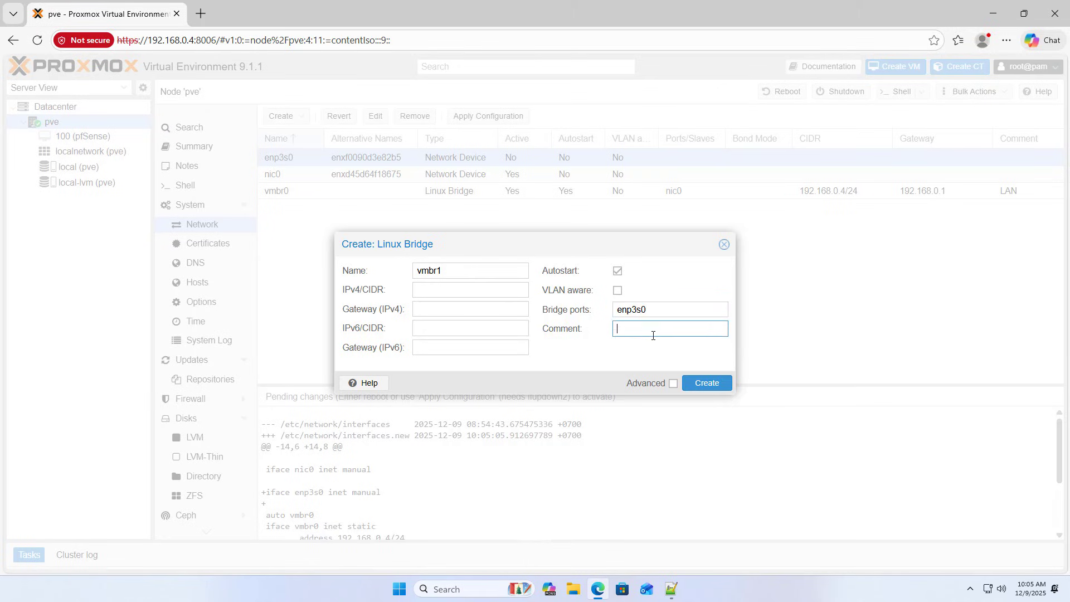
text(WAN)
click(713, 390)
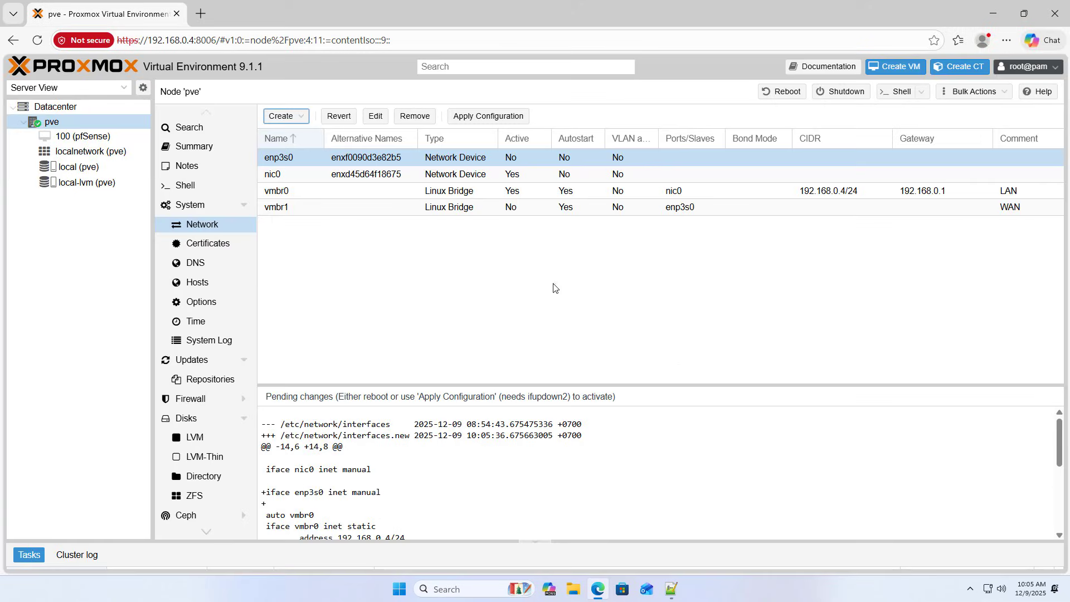
Review the ports and comments of vmbr1, enp3s0, nic0 and vmbr0, then return to the notes.
click(372, 211)
click(674, 212)
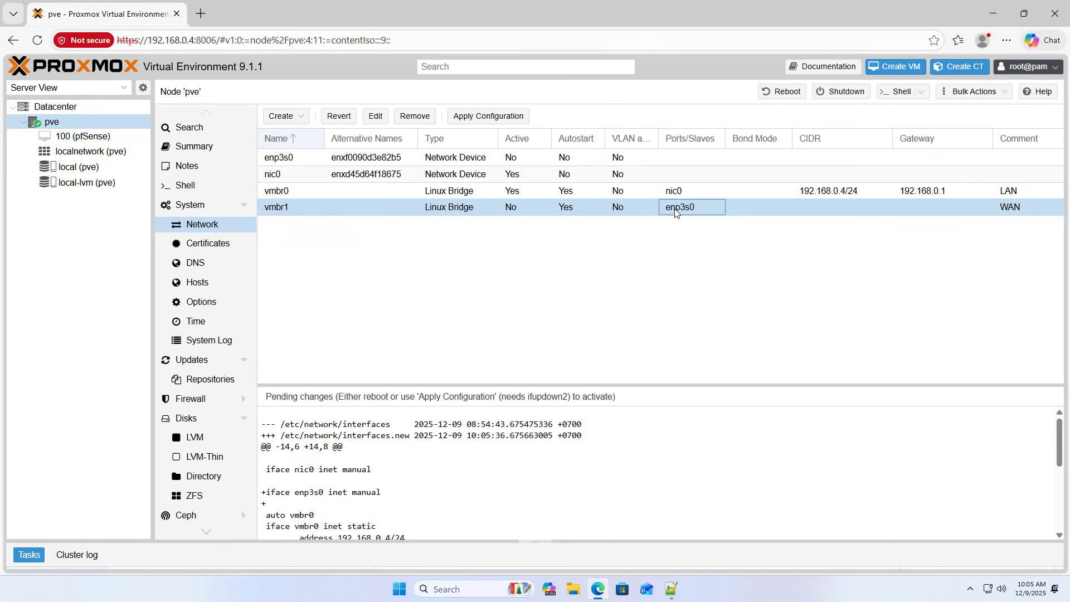
click(281, 157)
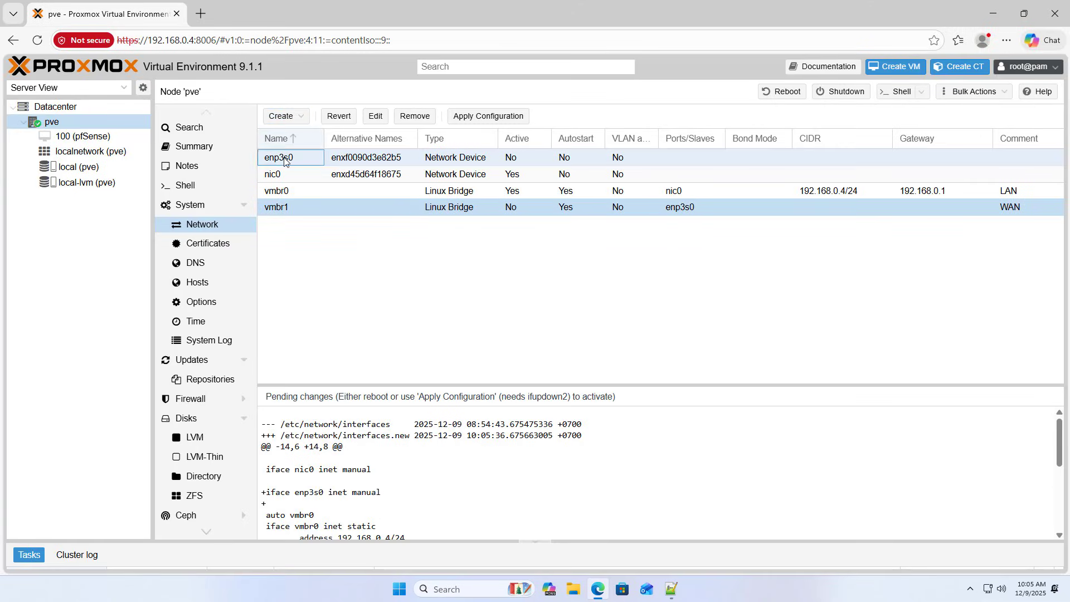
click(675, 191)
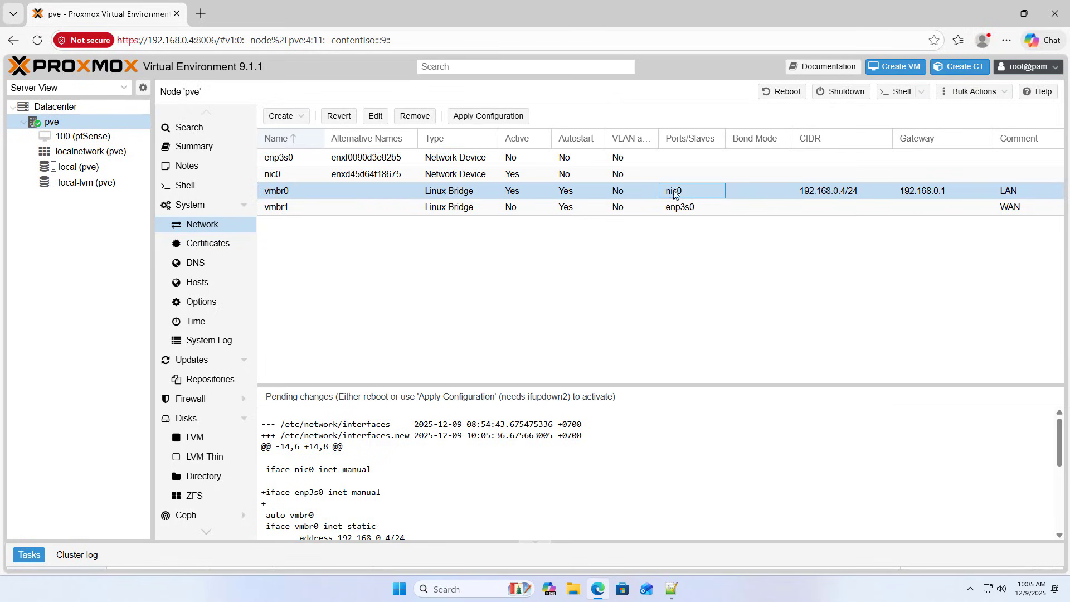
click(285, 175)
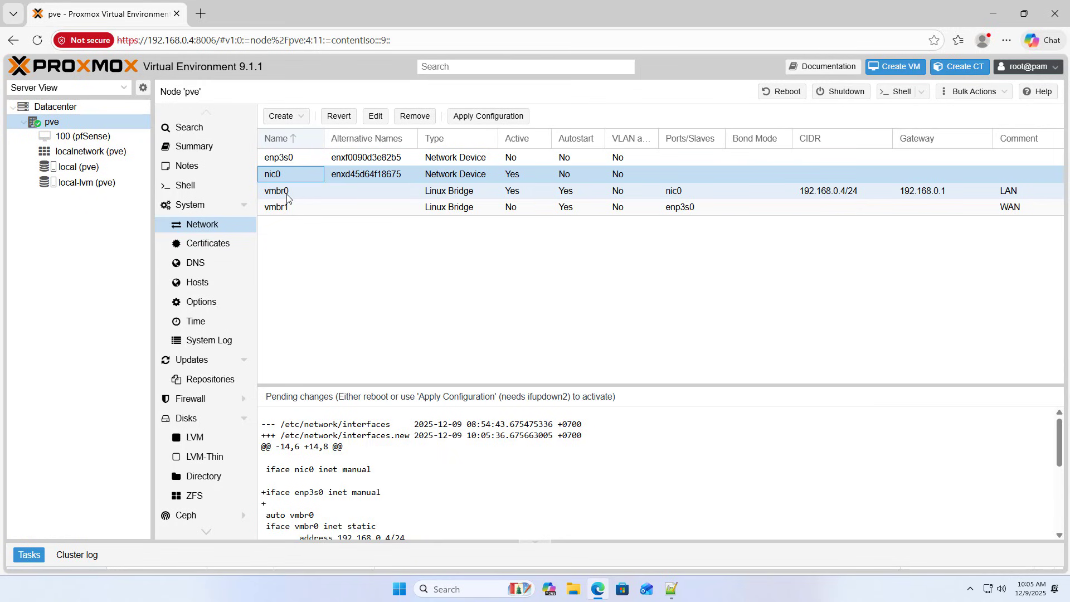
click(287, 196)
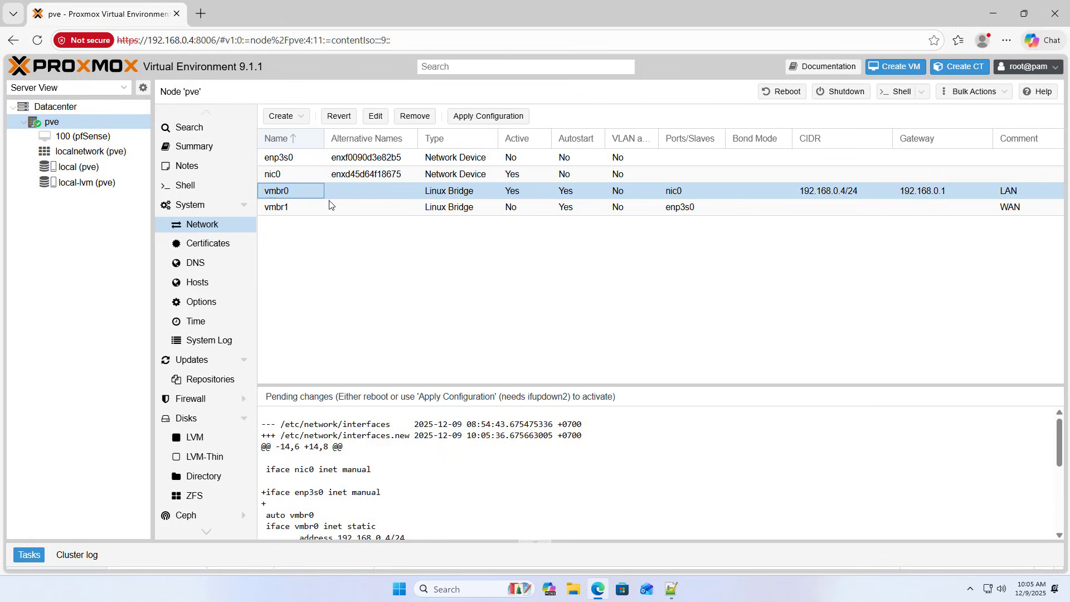
click(1022, 196)
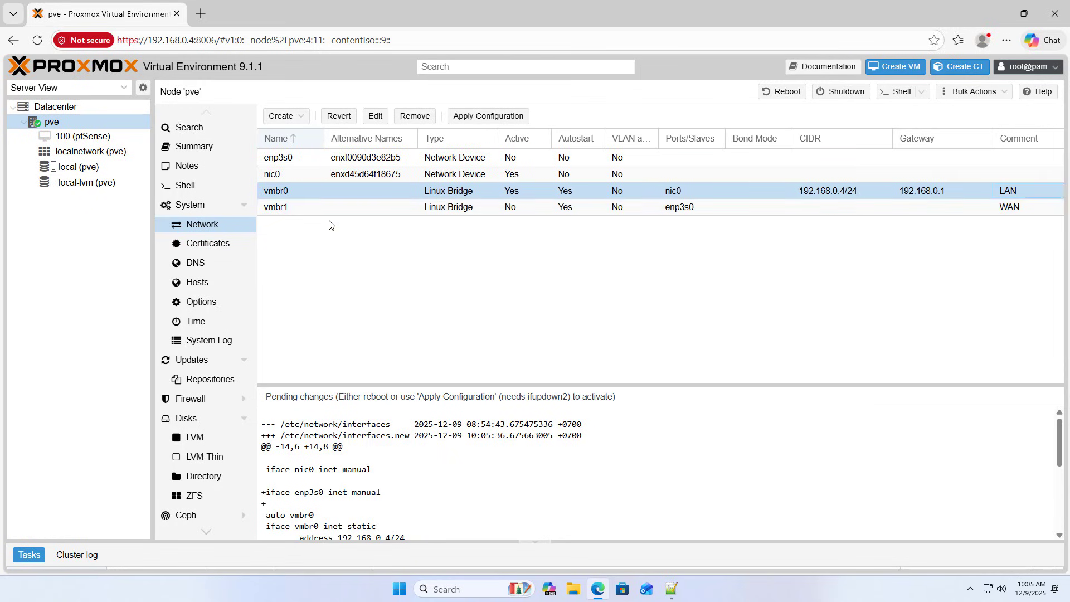
click(287, 211)
click(1006, 214)
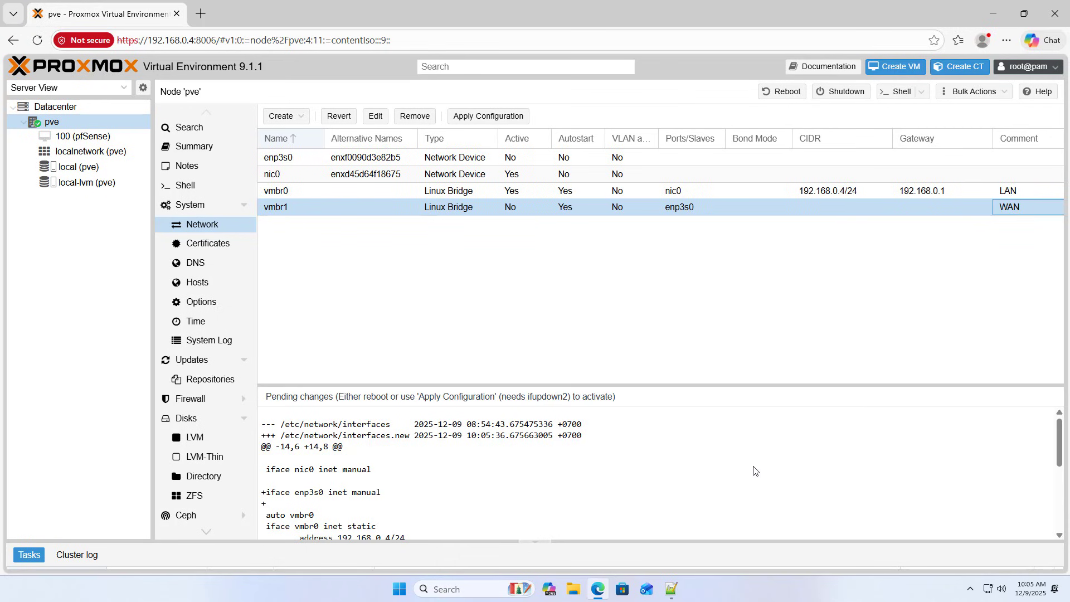
click(672, 589)
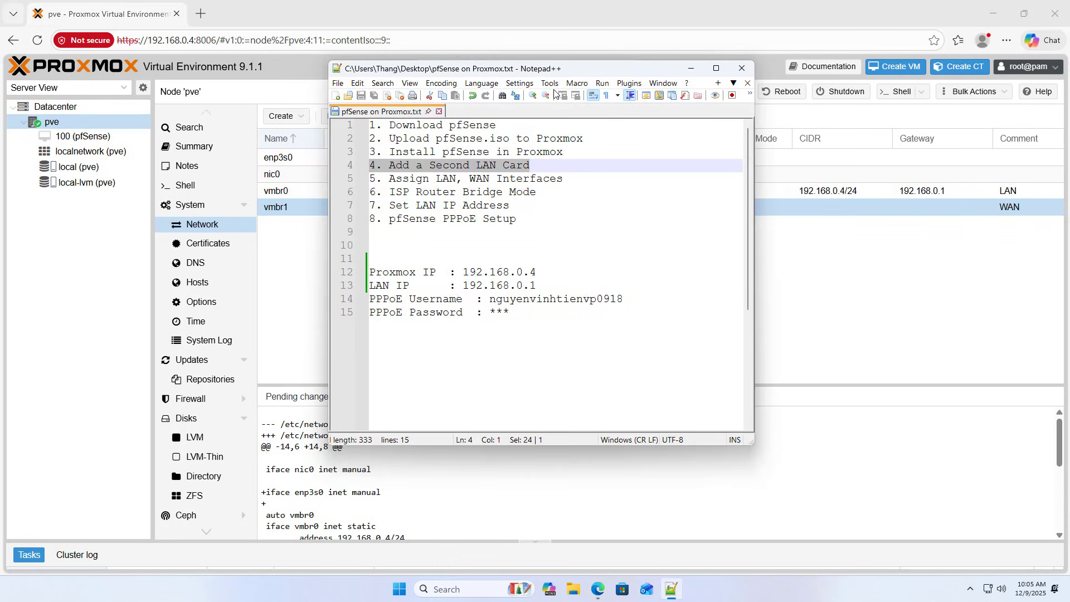
Add the note line 'LAN vmbr0 nic0' below line 15.
drag(535, 68, 572, 234)
click(572, 481)
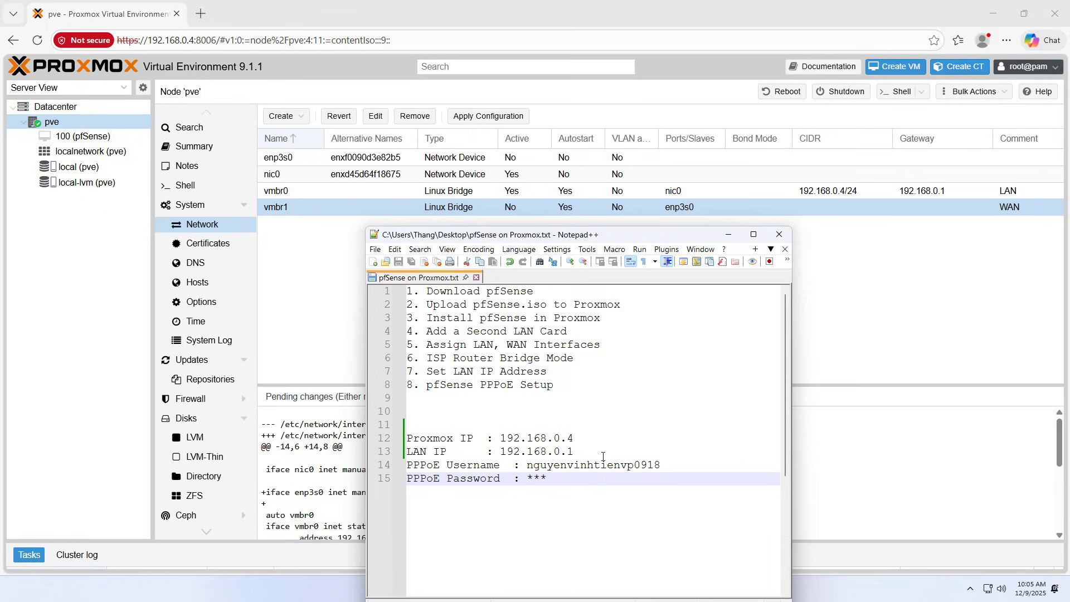
key(Return)
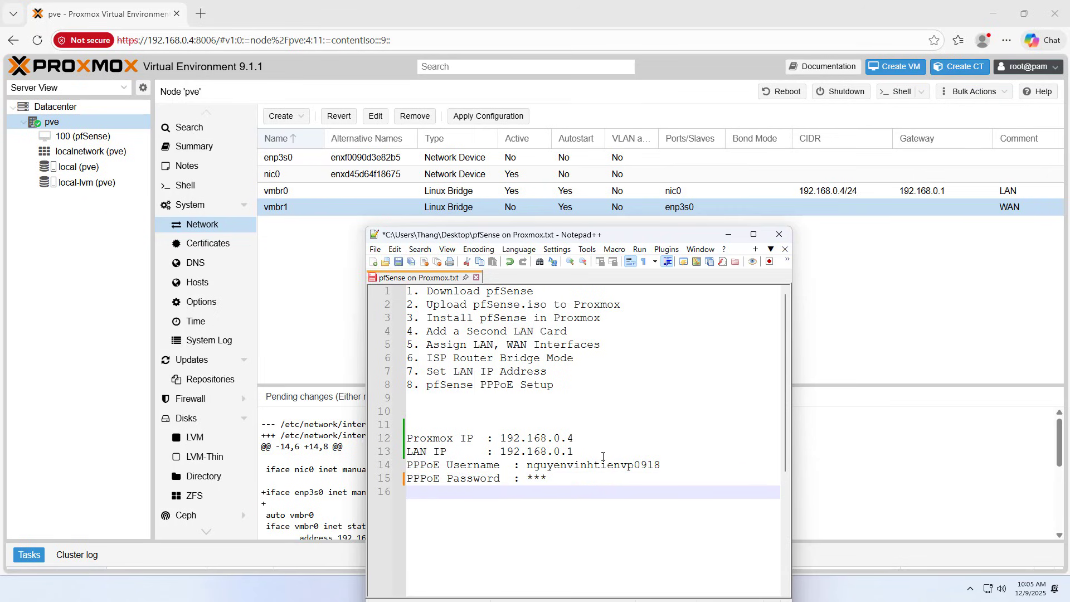
text(LAN)
key(Escape)
text(vmbr0   nic0)
key(Return)
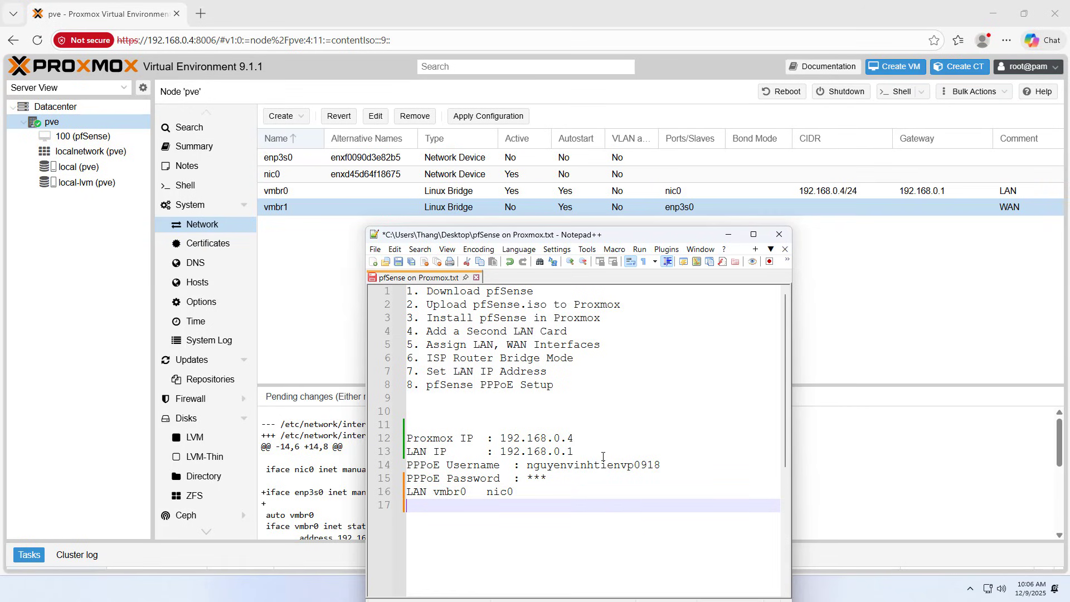
Add the line 'WAN vmbr1 enp3s0' and save the notes file.
text(W)
key(Return)
text(vmbr1)
key(Tab)
text(enp3s0)
key(shift+Up)
key(shift+Home)
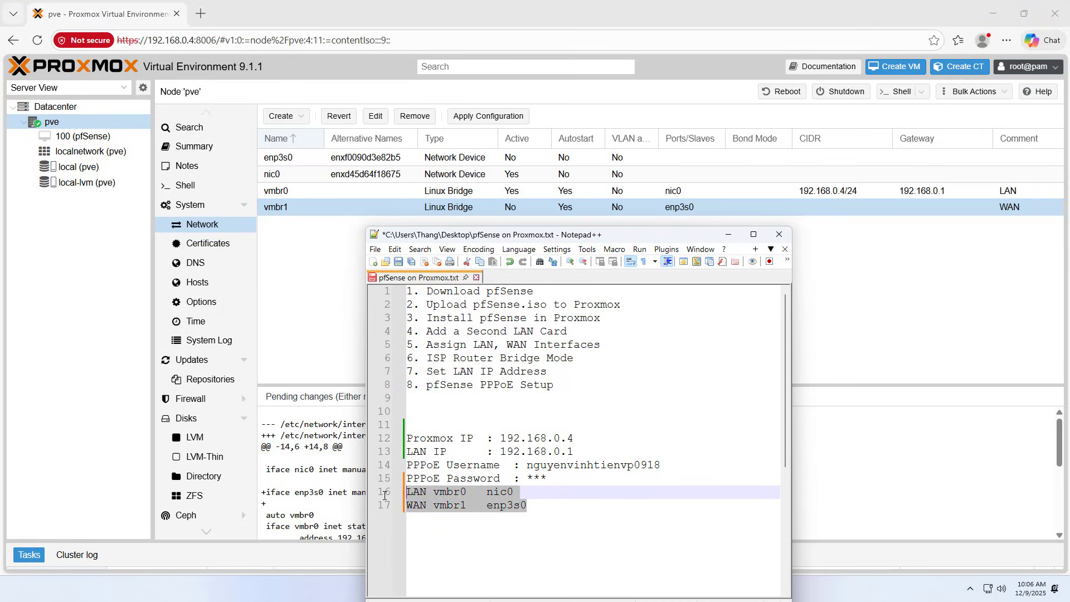
click(398, 261)
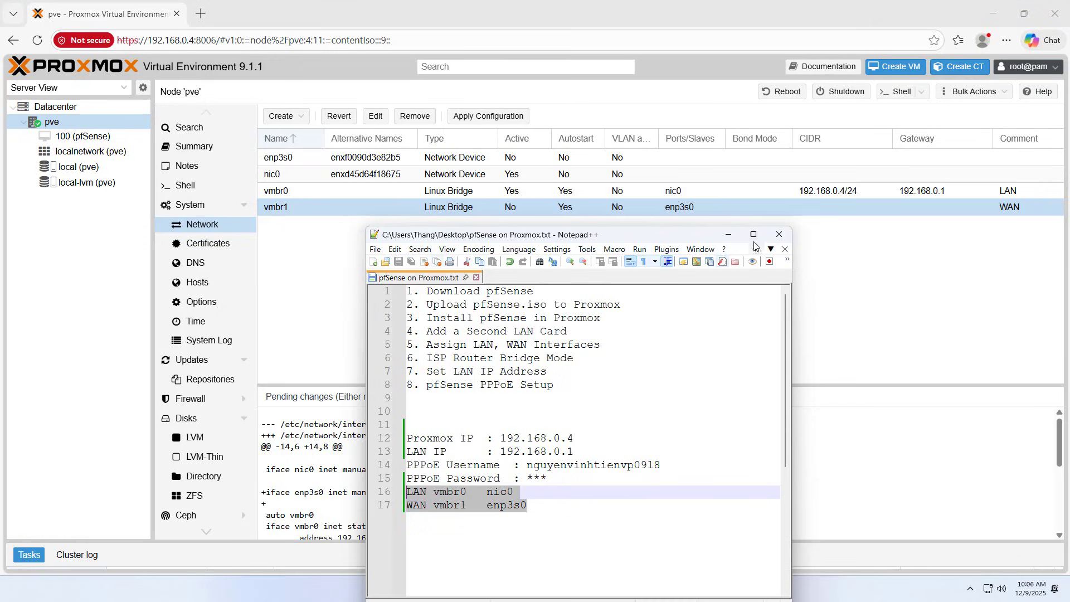
Apply the pending Proxmox network configuration and select VM 100 pfSense.
click(728, 234)
click(489, 116)
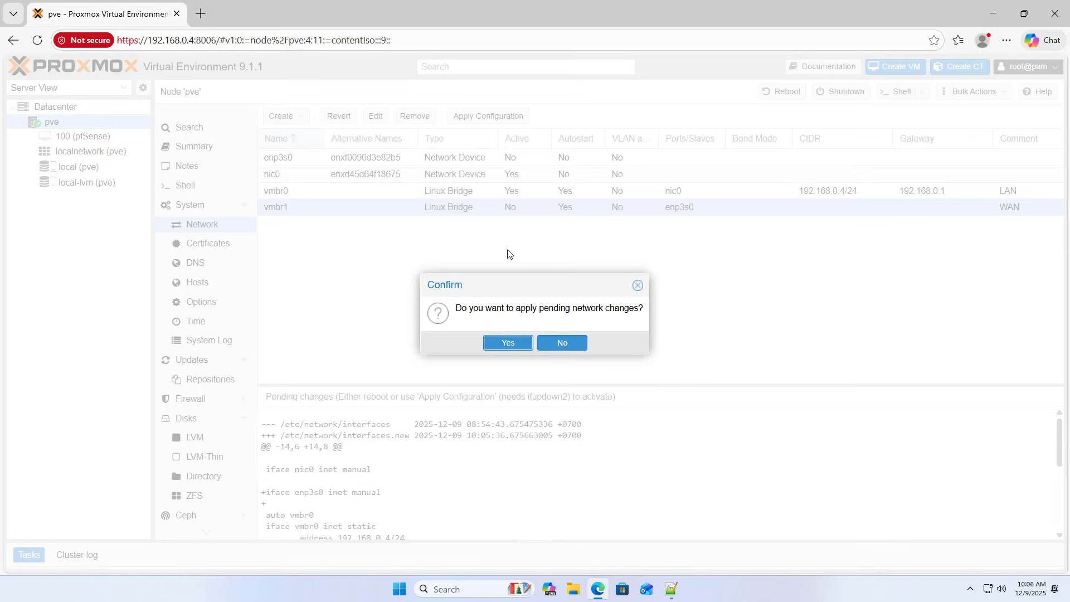
click(520, 343)
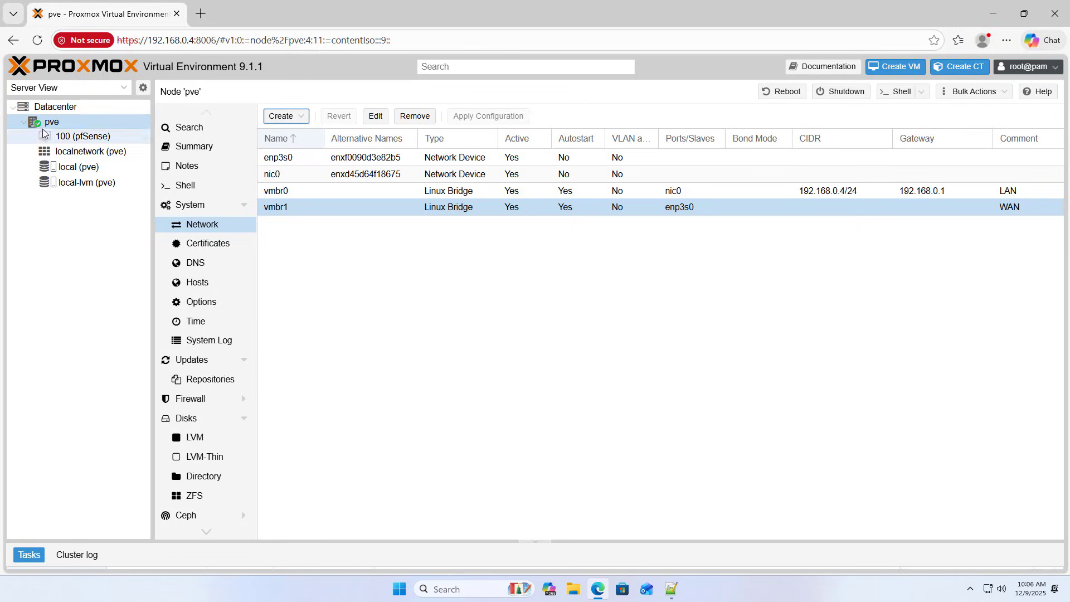
click(85, 142)
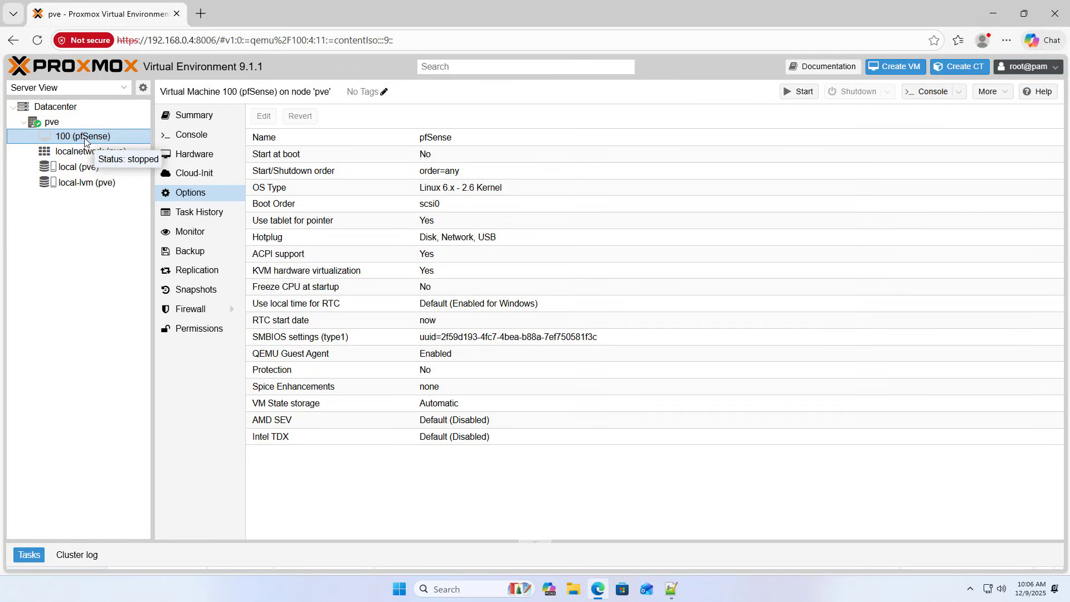
Add network device net1 on bridge vmbr1 with firewall disabled to VM 100.
click(218, 155)
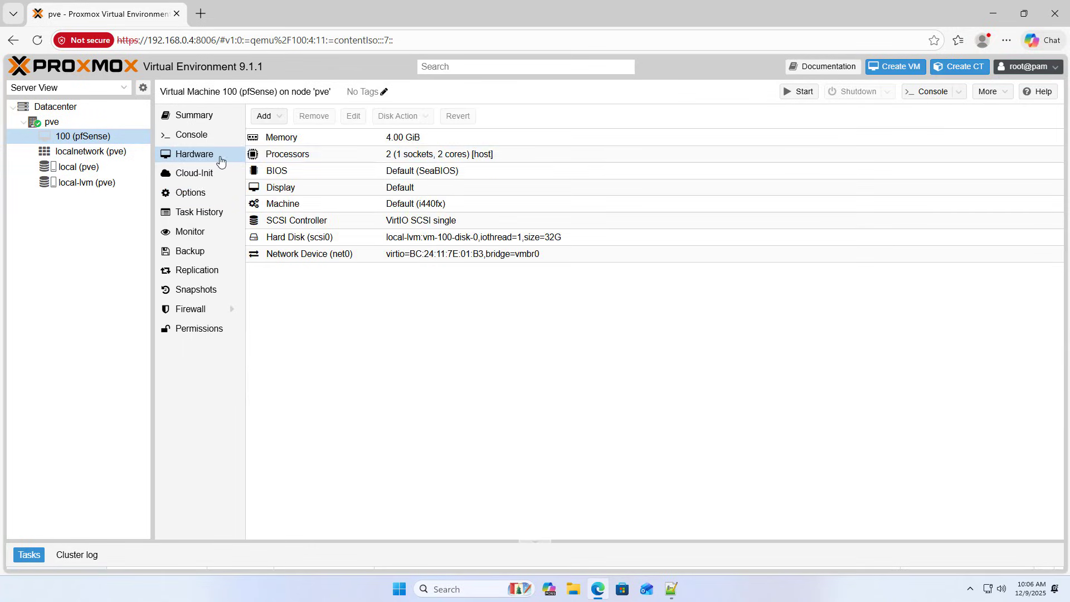
click(337, 255)
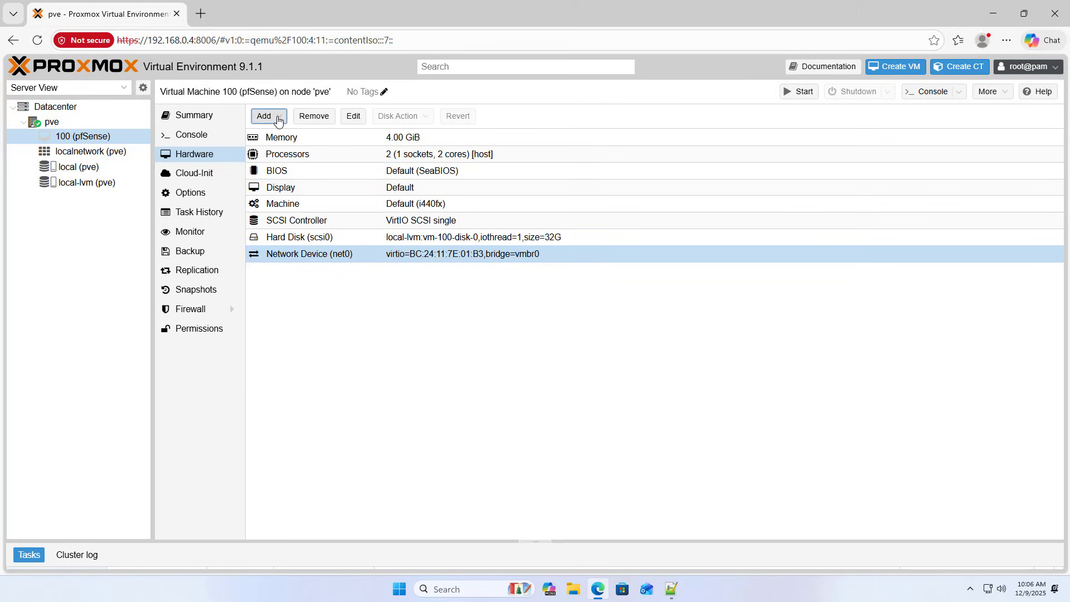
click(279, 118)
click(286, 182)
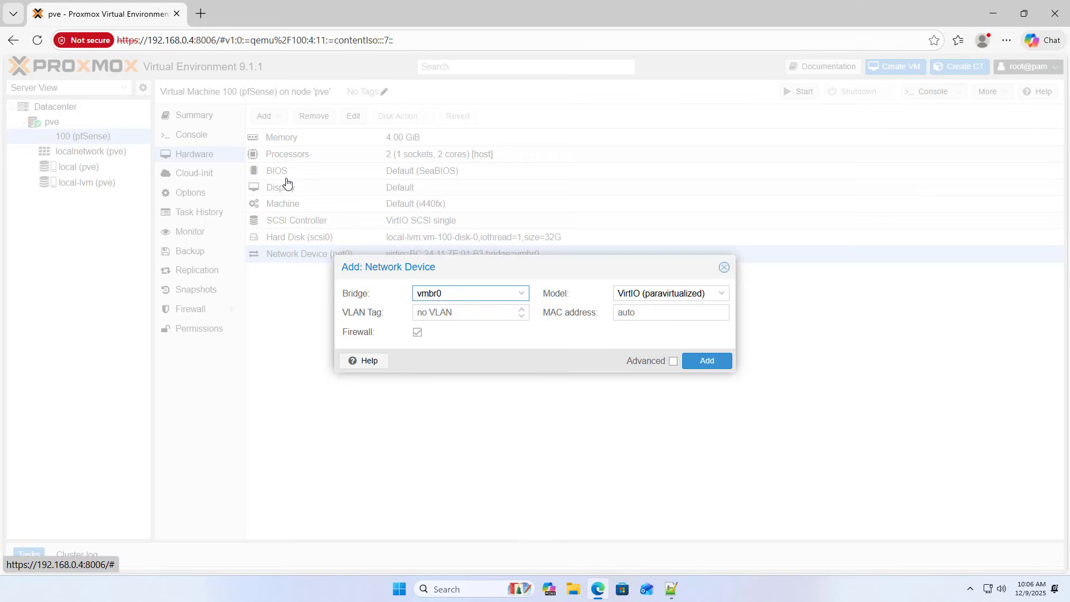
click(521, 297)
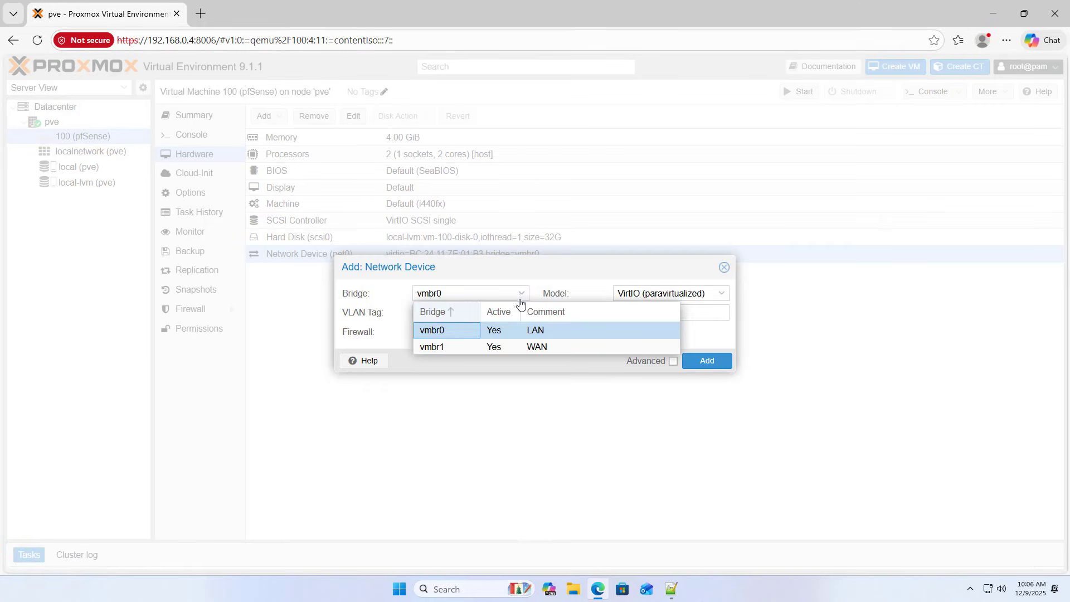
click(441, 346)
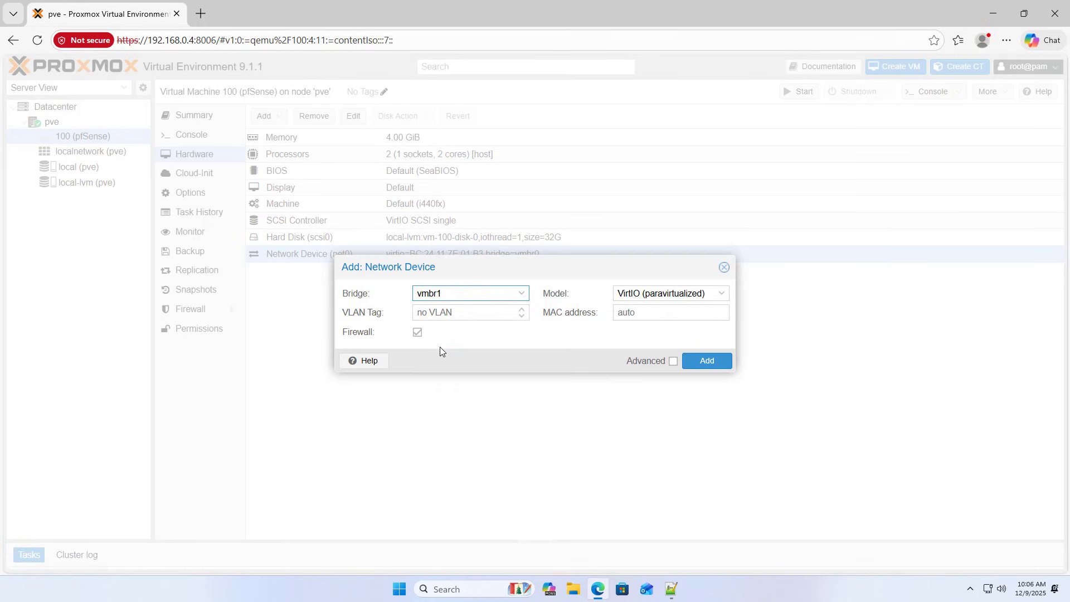
click(522, 295)
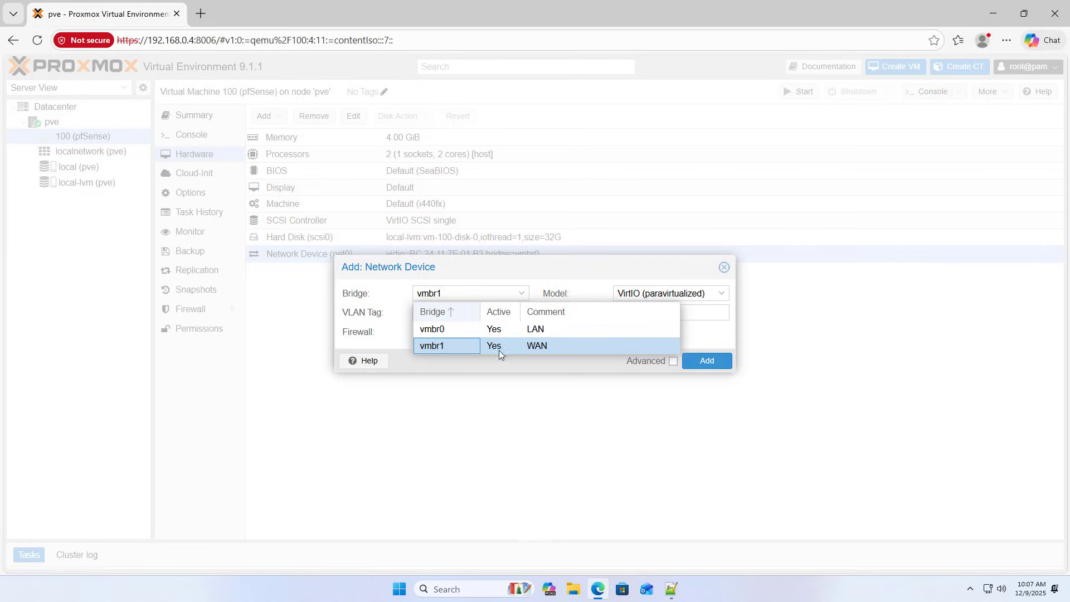
click(443, 346)
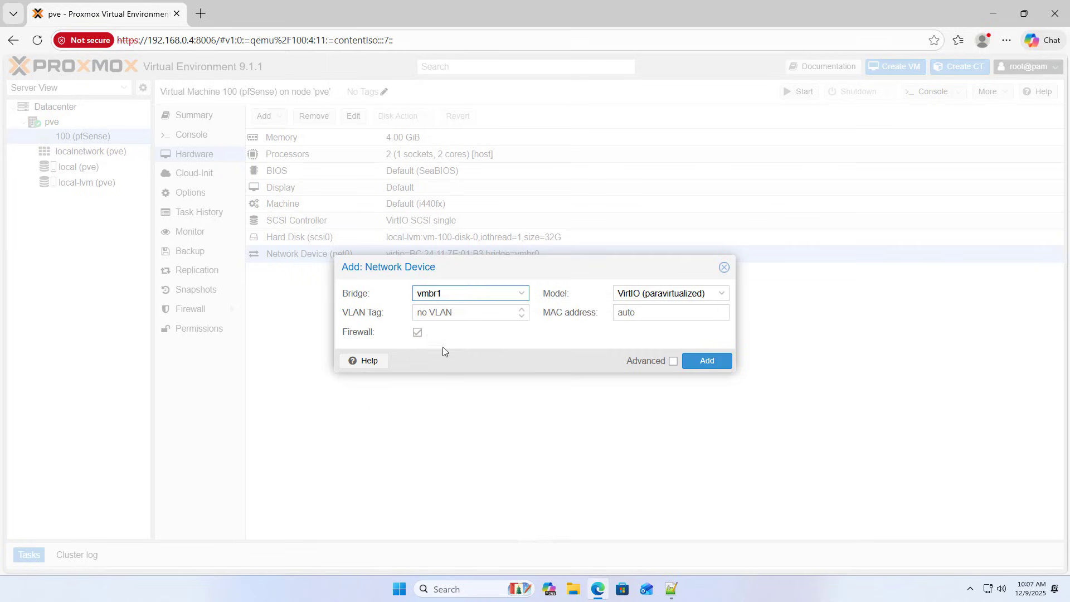
click(418, 333)
click(706, 361)
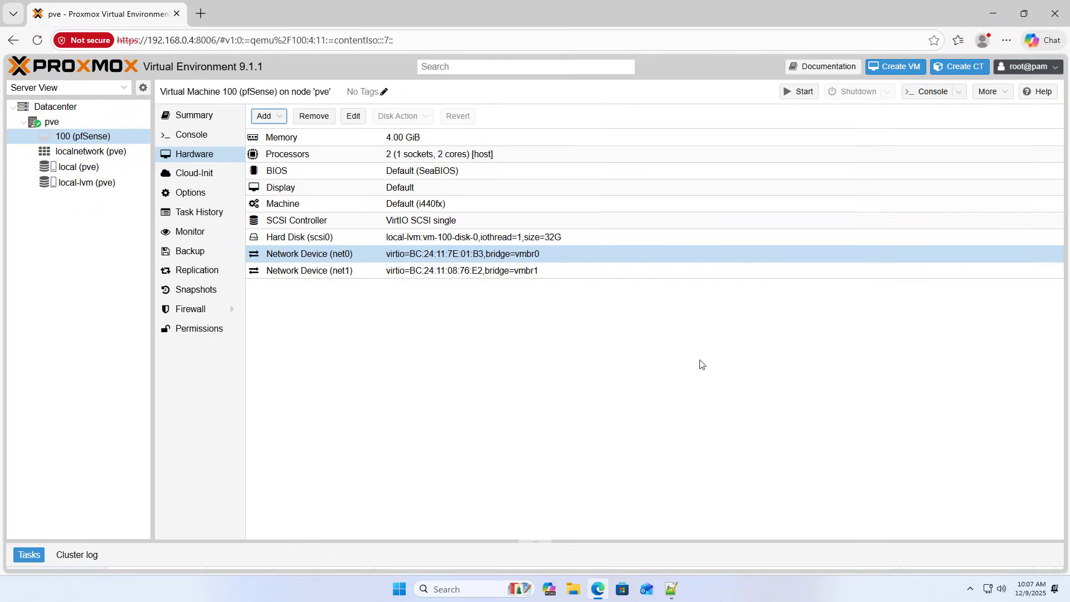
click(202, 140)
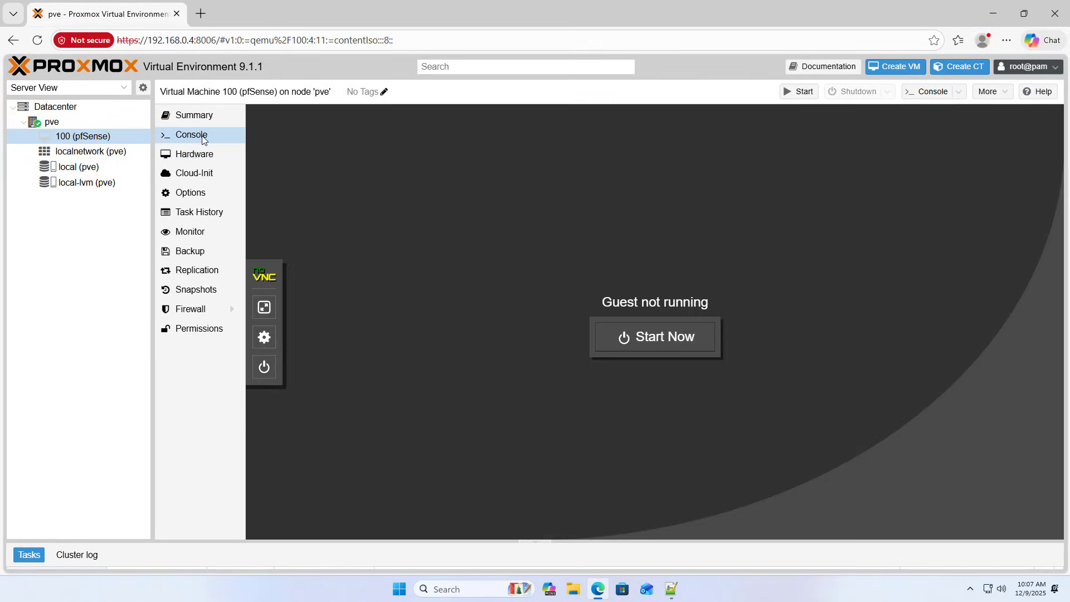
Start VM 100 and let pfSense 2.8.1 boot to its menu with WAN 192.168.0.10/24.
click(647, 337)
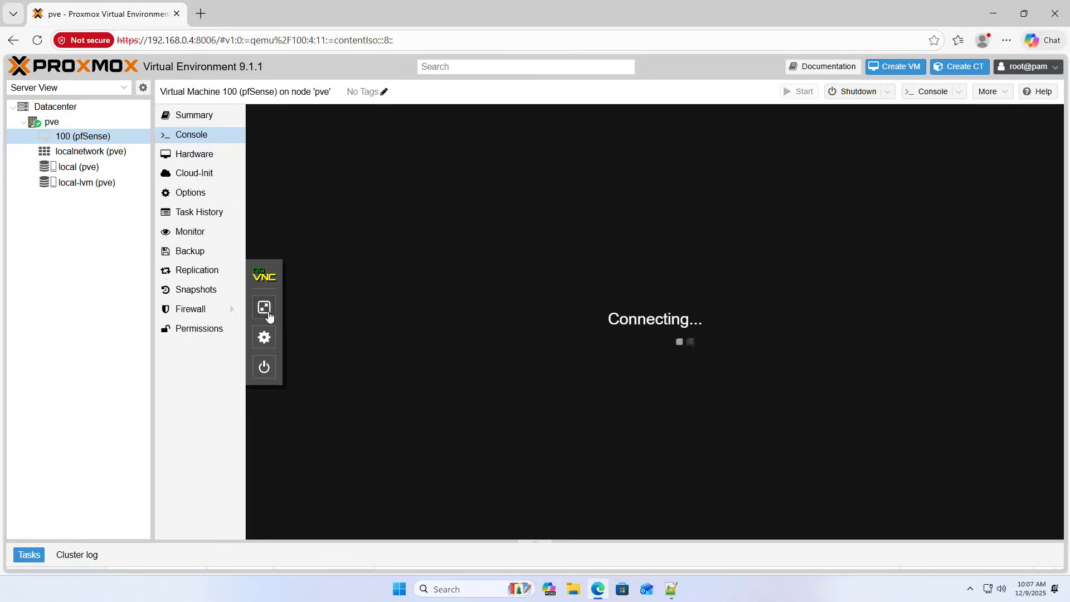
click(264, 308)
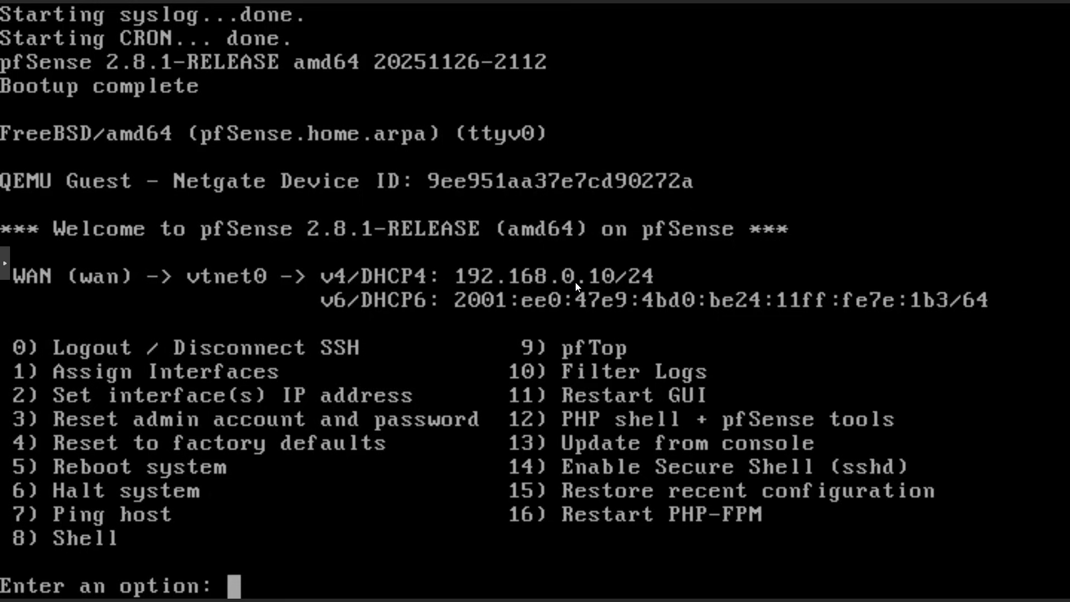
click(6, 267)
Open 192.168.0.10 in a new browser tab and proceed past the certificate warning.
click(17, 302)
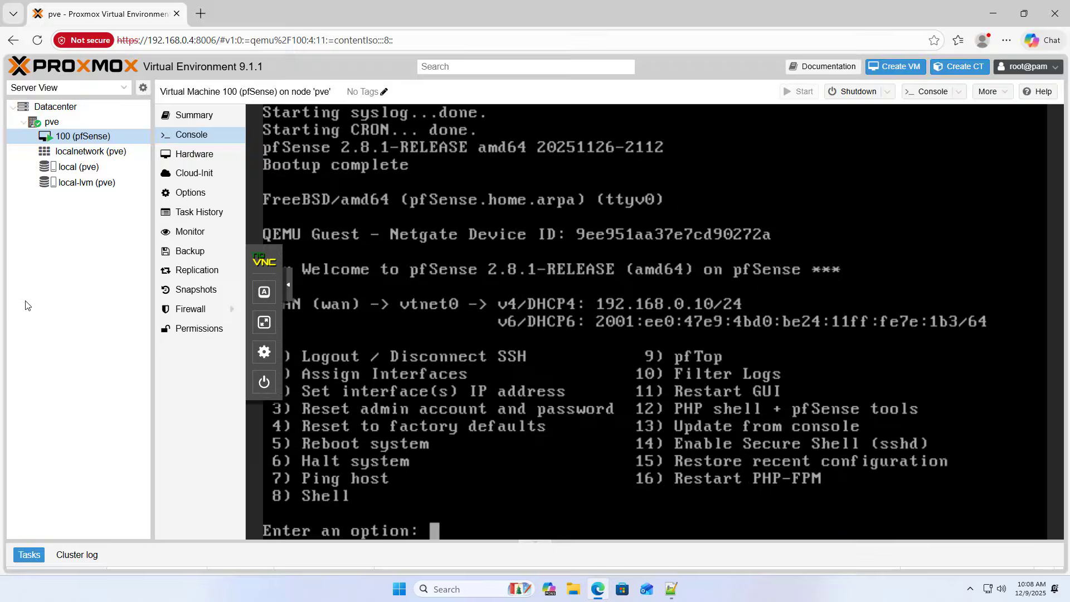
click(201, 13)
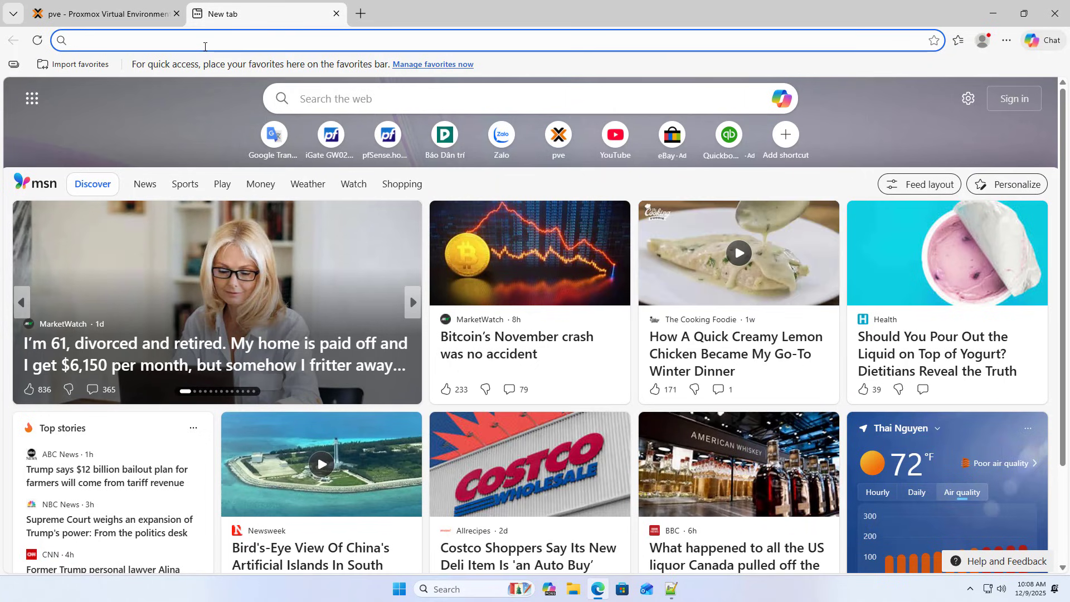
text(192.168)
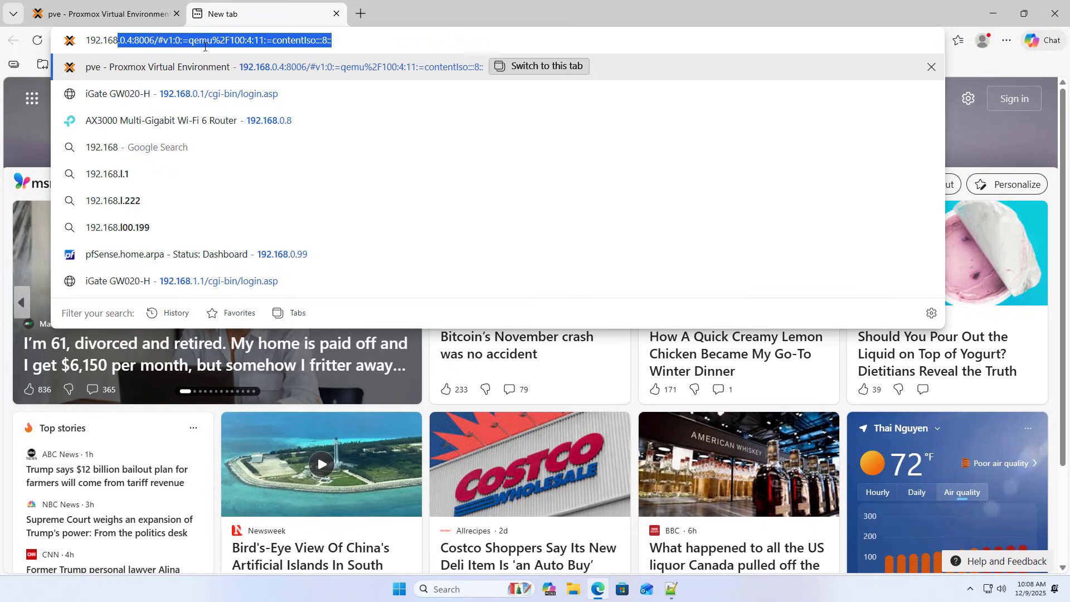
text(.0.10)
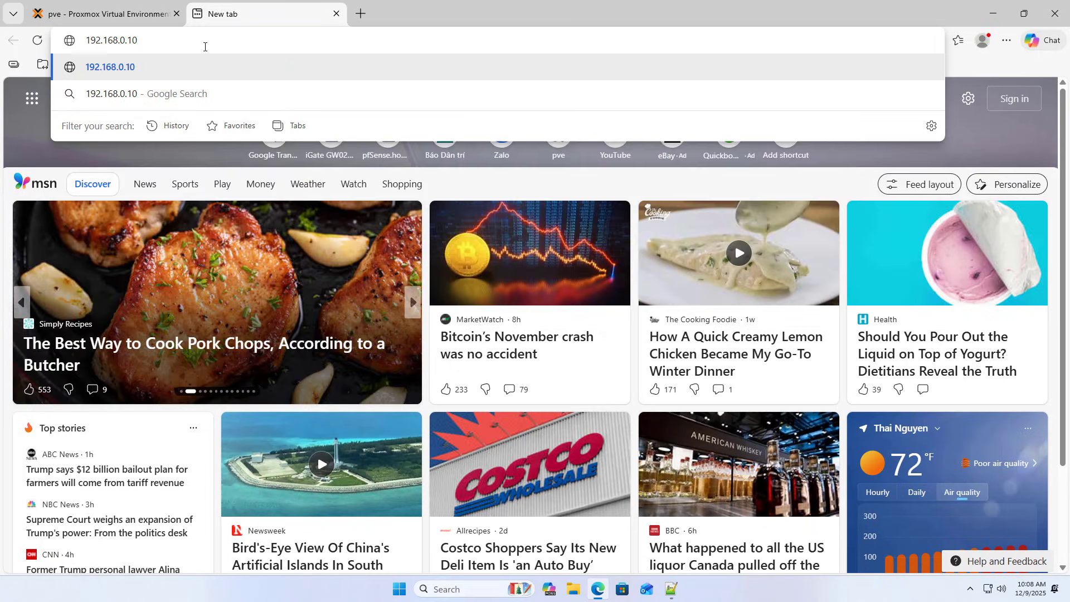
key(Return)
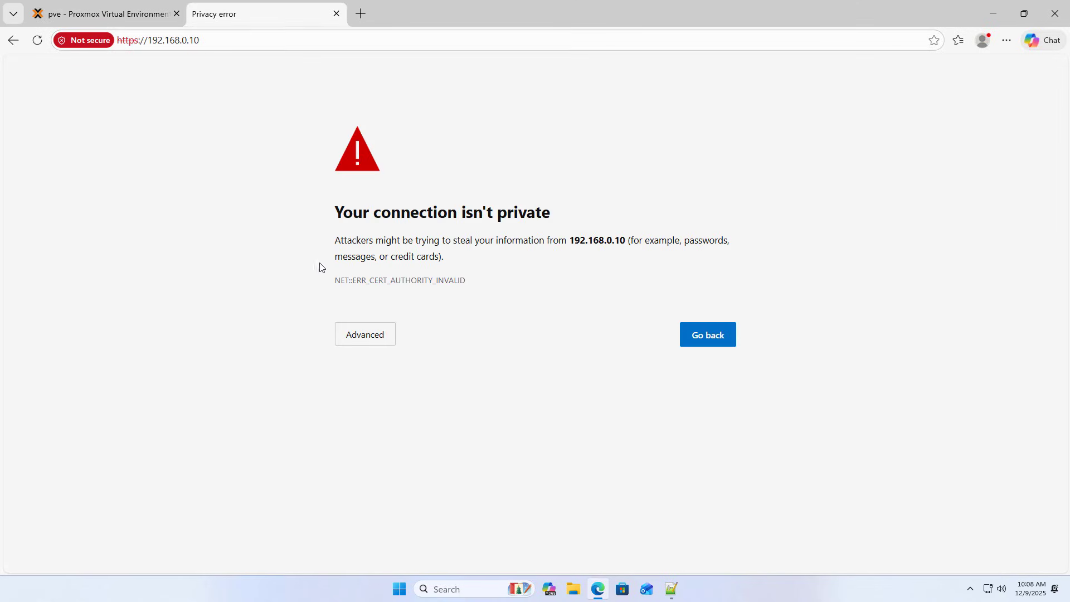
click(370, 335)
click(422, 438)
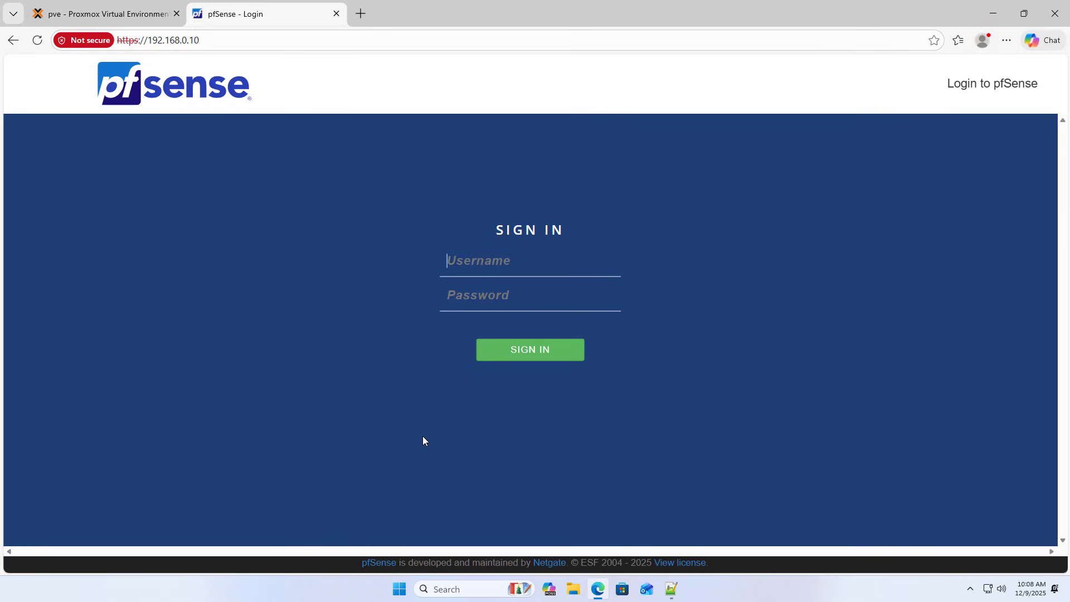
Sign in to pfSense as admin with the default password.
text(admin)
click(482, 302)
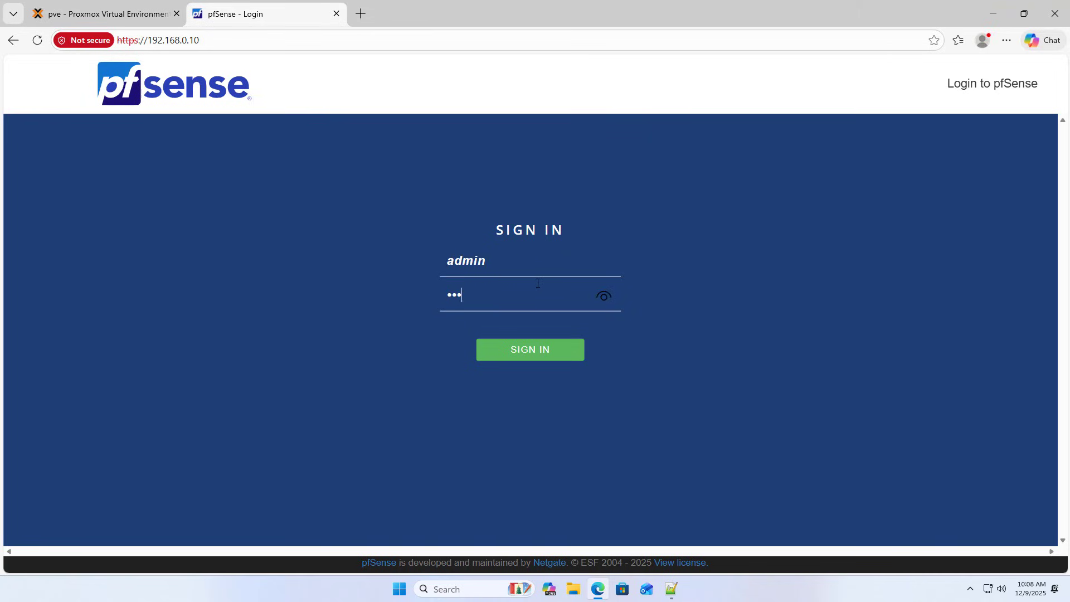
click(604, 298)
click(525, 357)
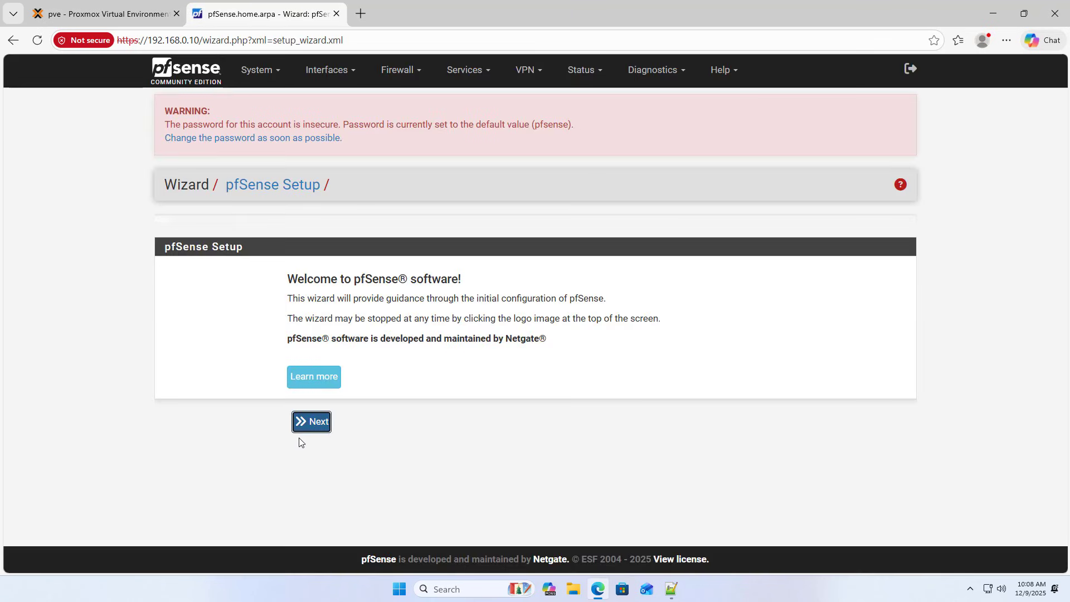
Move through setup wizard steps 1–5, accepting the general, time server and WAN defaults.
click(305, 423)
click(314, 448)
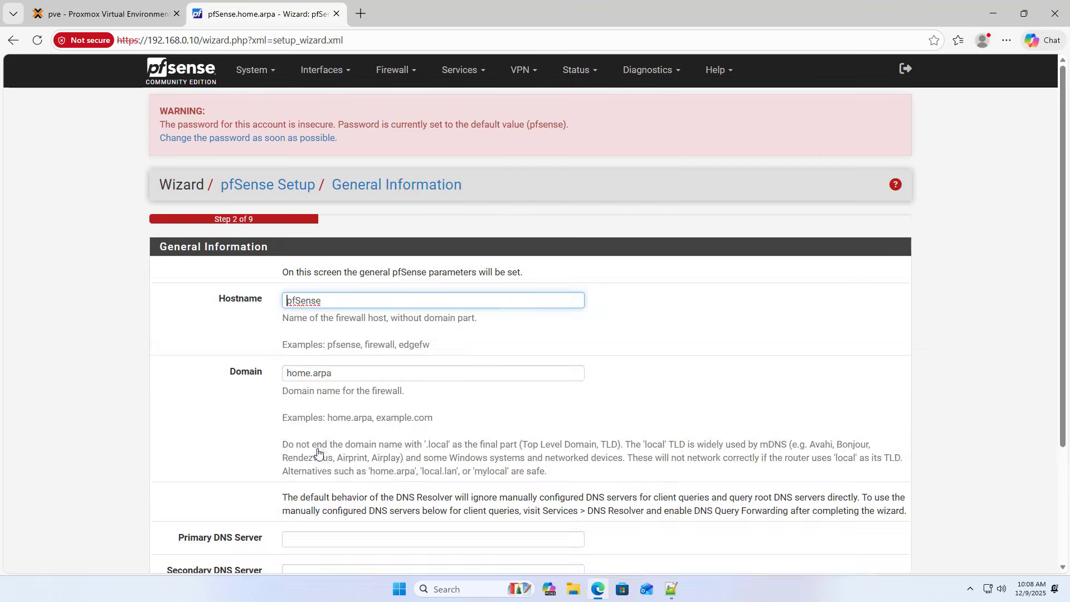
scroll(357, 429, down, 3)
click(311, 501)
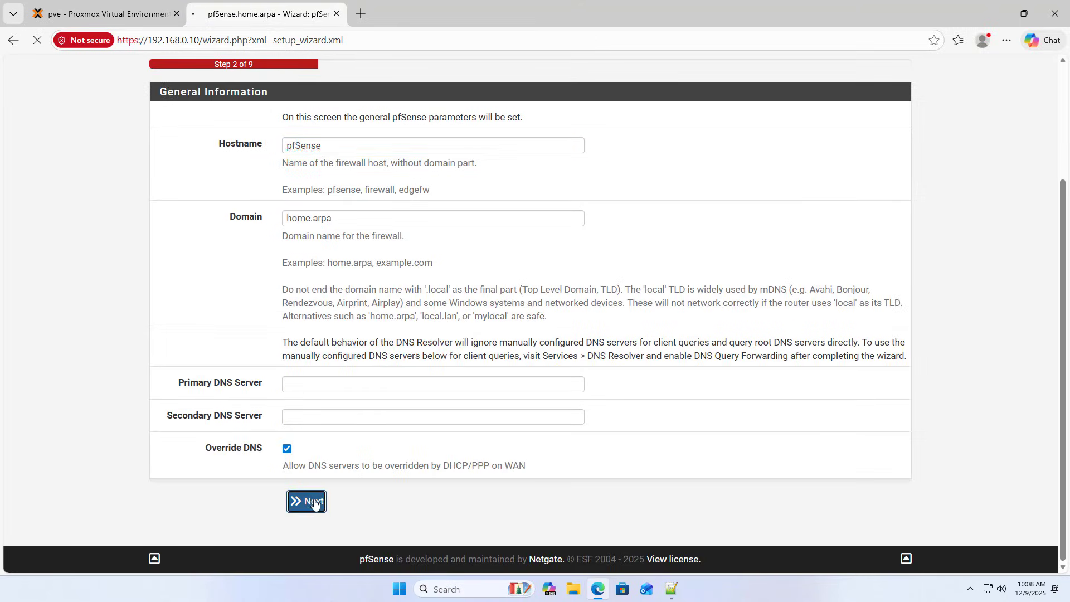
click(316, 390)
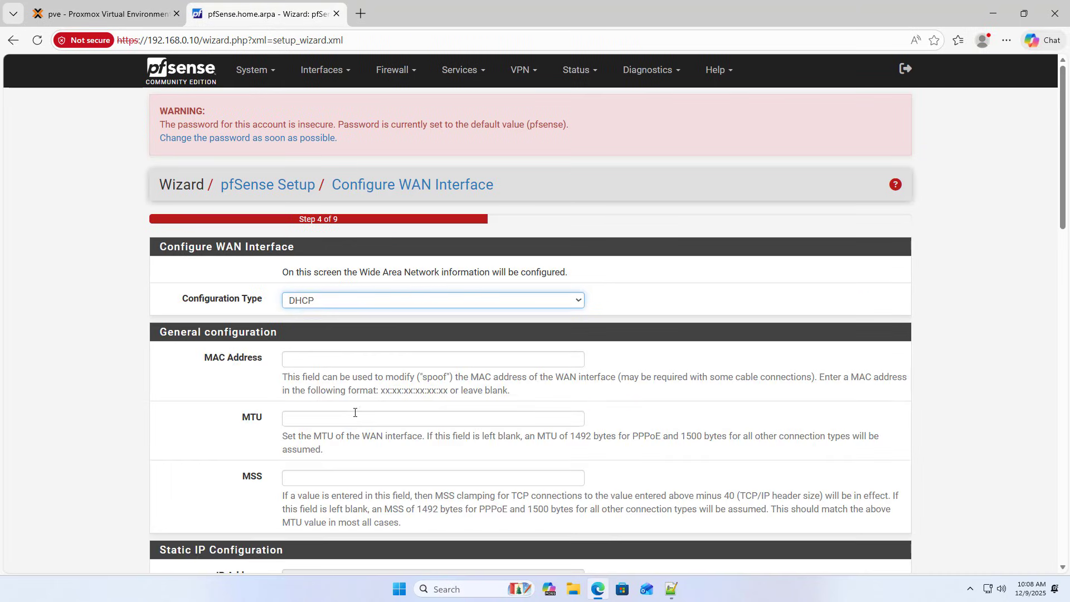
scroll(354, 413, down, 15)
scroll(372, 418, down, 3)
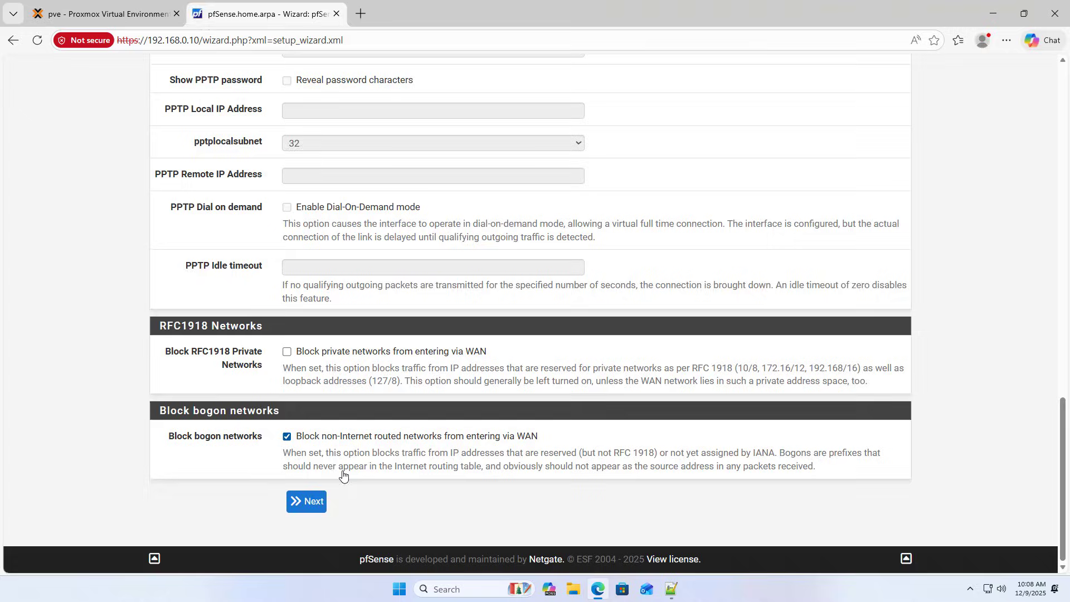
click(309, 503)
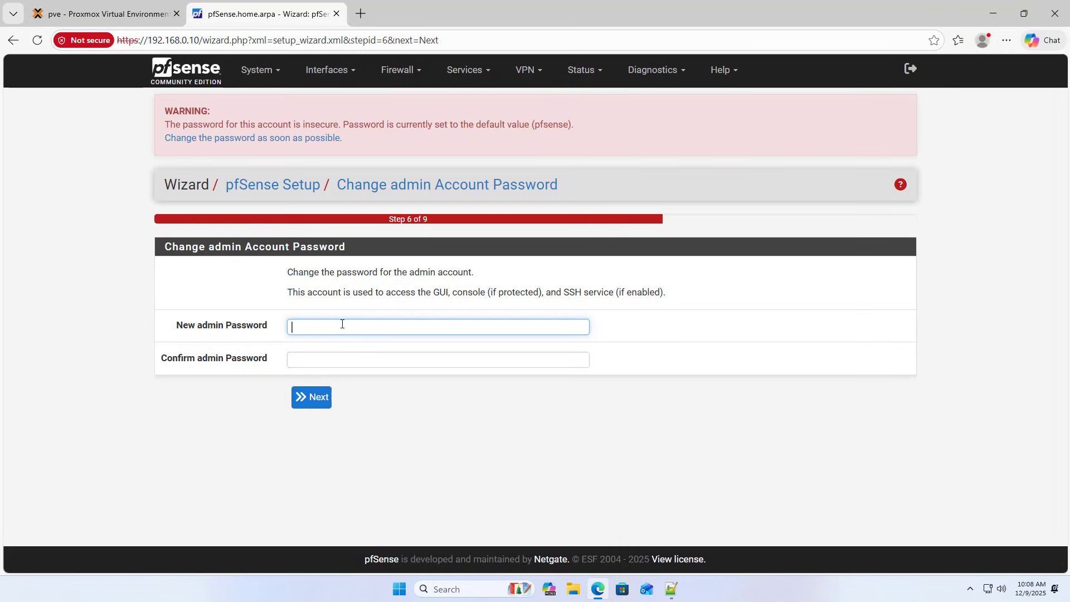
Enter the new admin password in both fields and copy the confirmed password.
text(******)
click(452, 350)
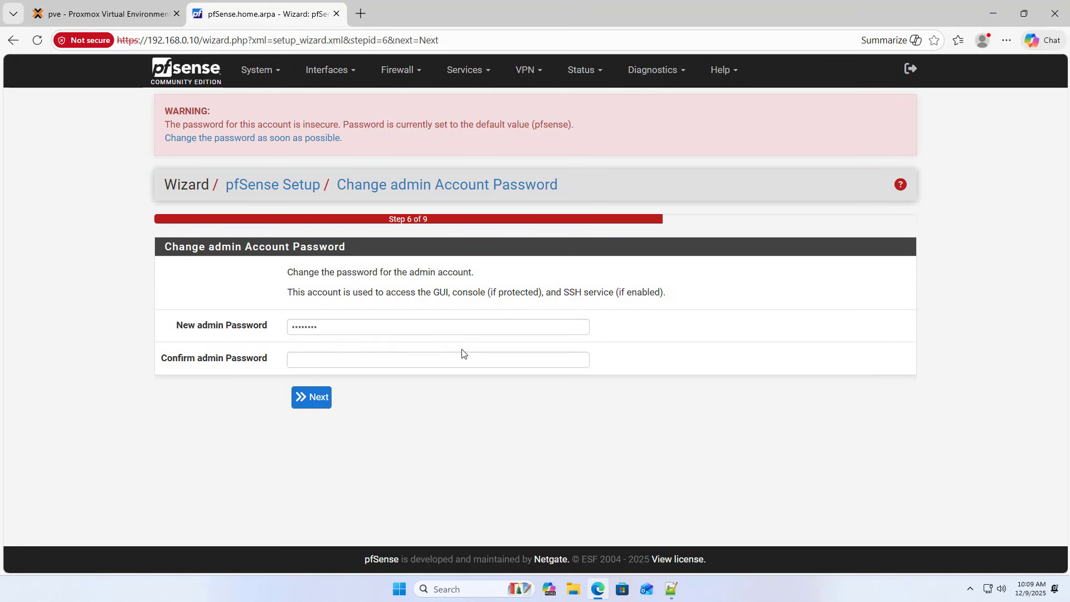
click(431, 357)
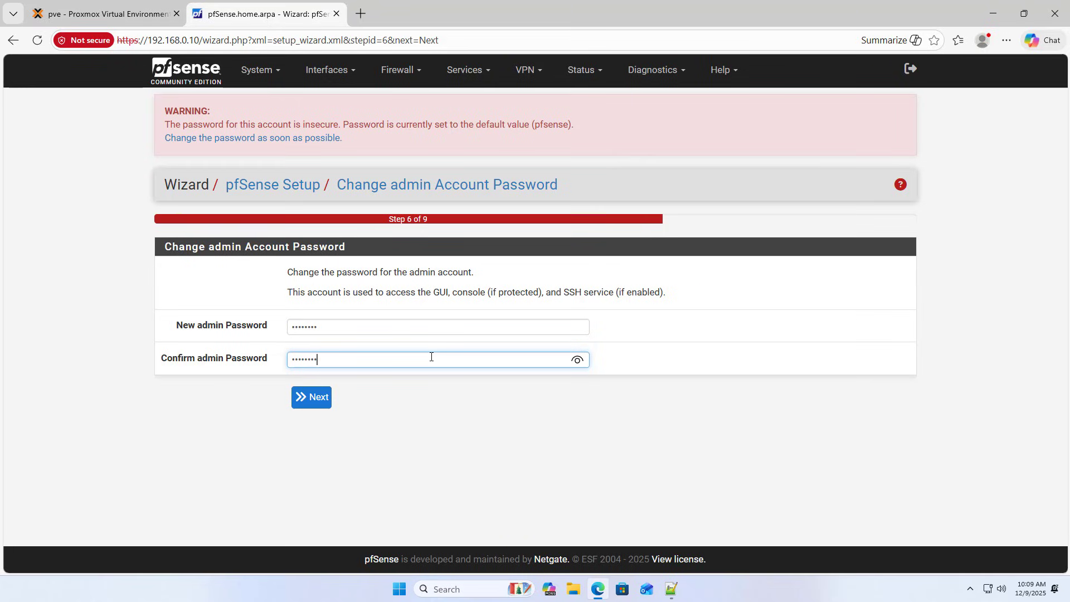
click(577, 359)
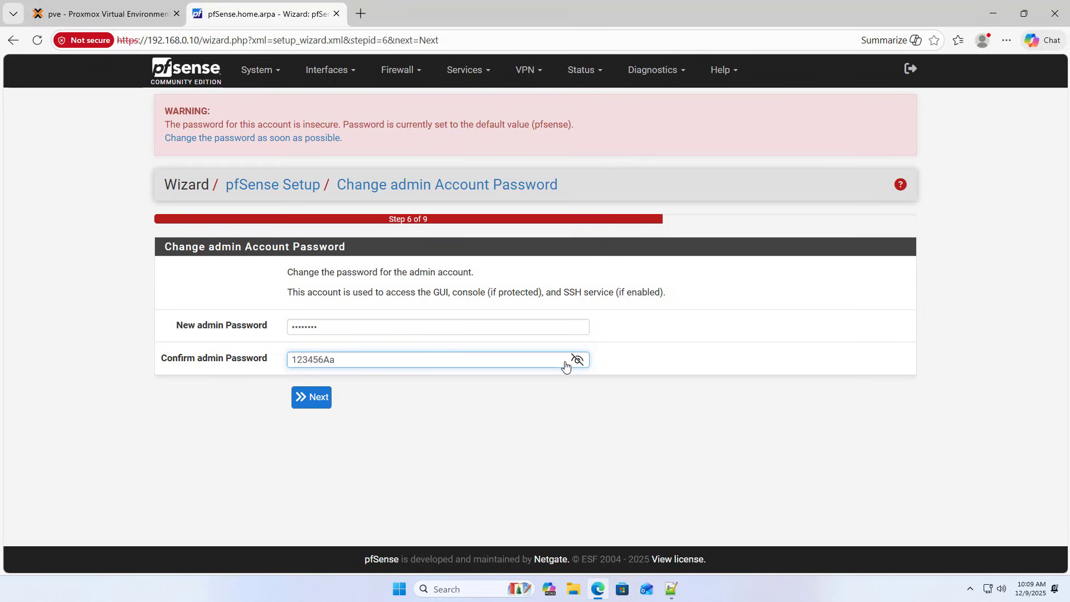
double_click(319, 359)
key(ctrl+c)
right_click(323, 362)
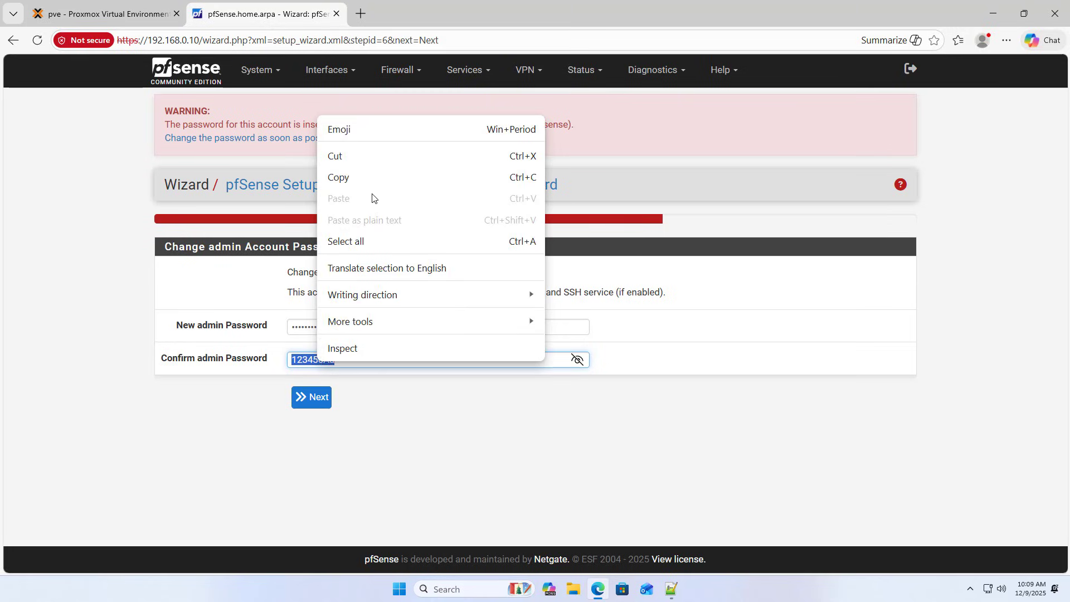
click(373, 177)
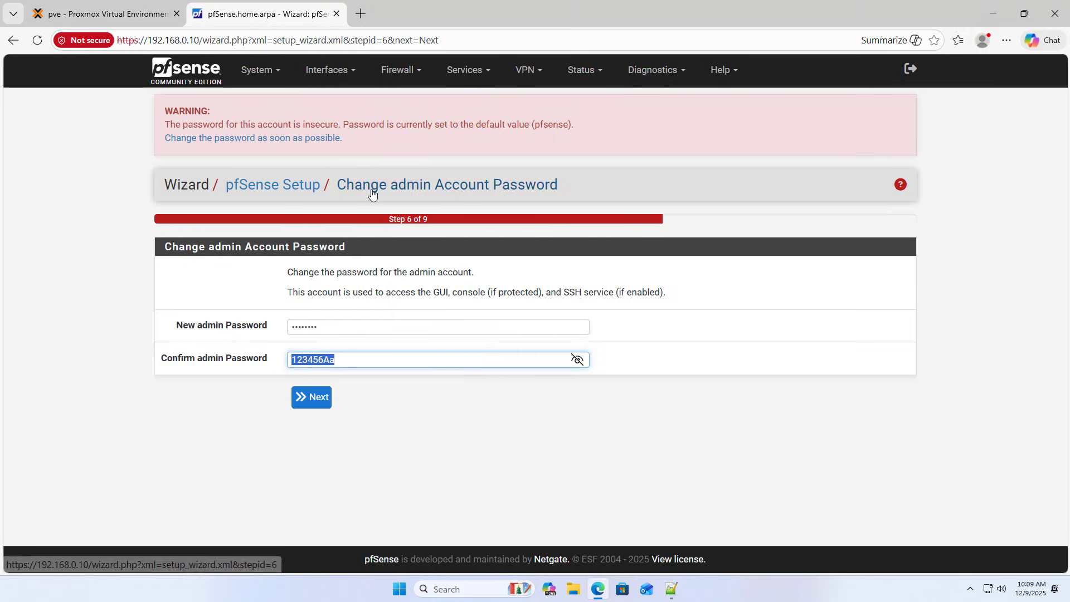
click(671, 589)
Add line 18 'pfSense admin Password :' with the pasted password to the notes and save.
click(616, 506)
key(Return)
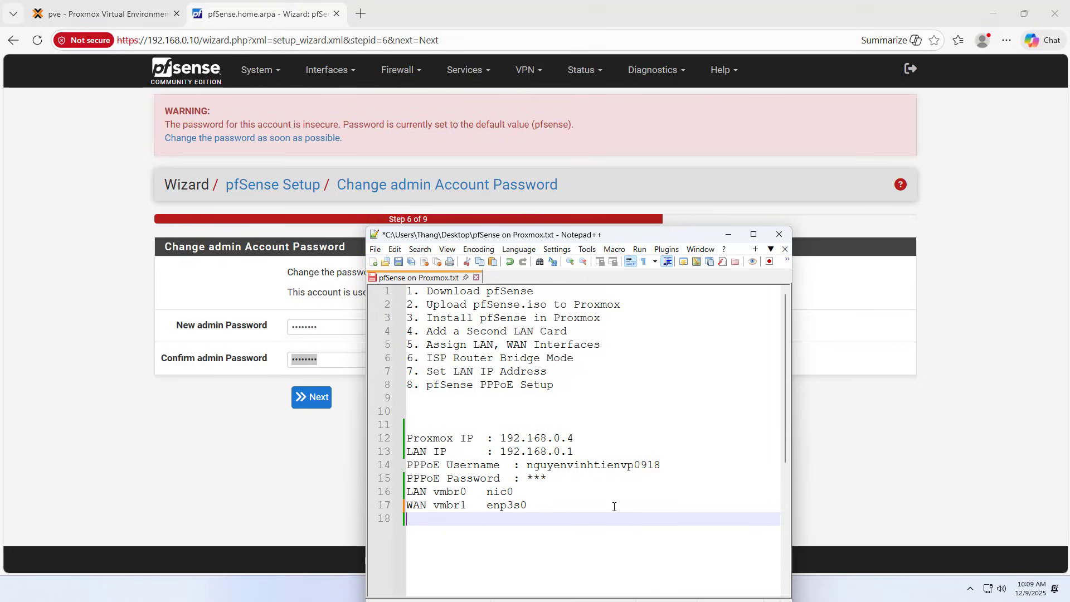
text(p)
key(Return)
text(admin Pa)
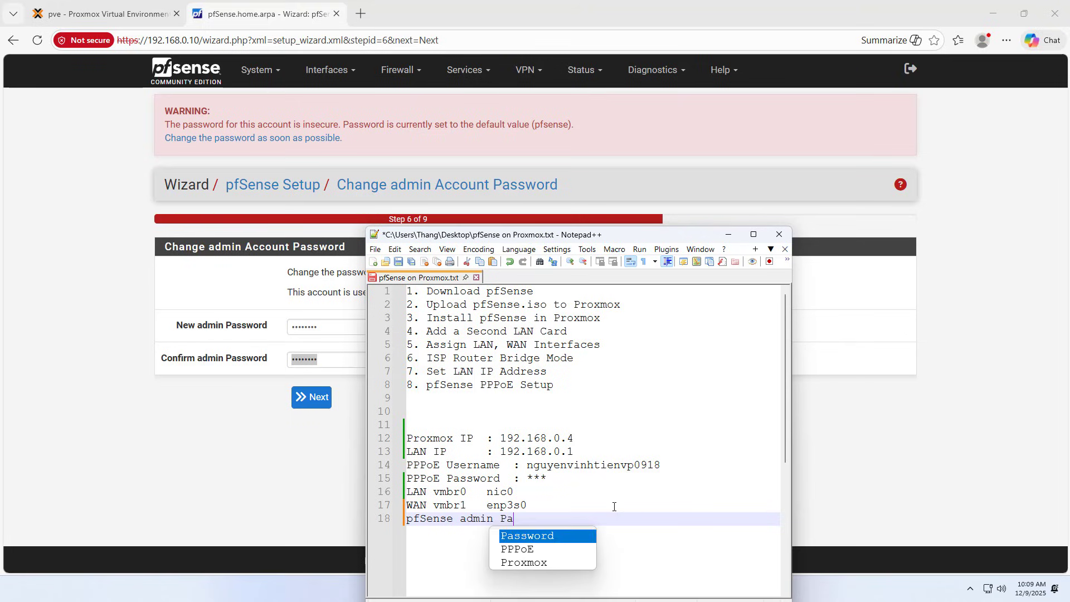
key(Return)
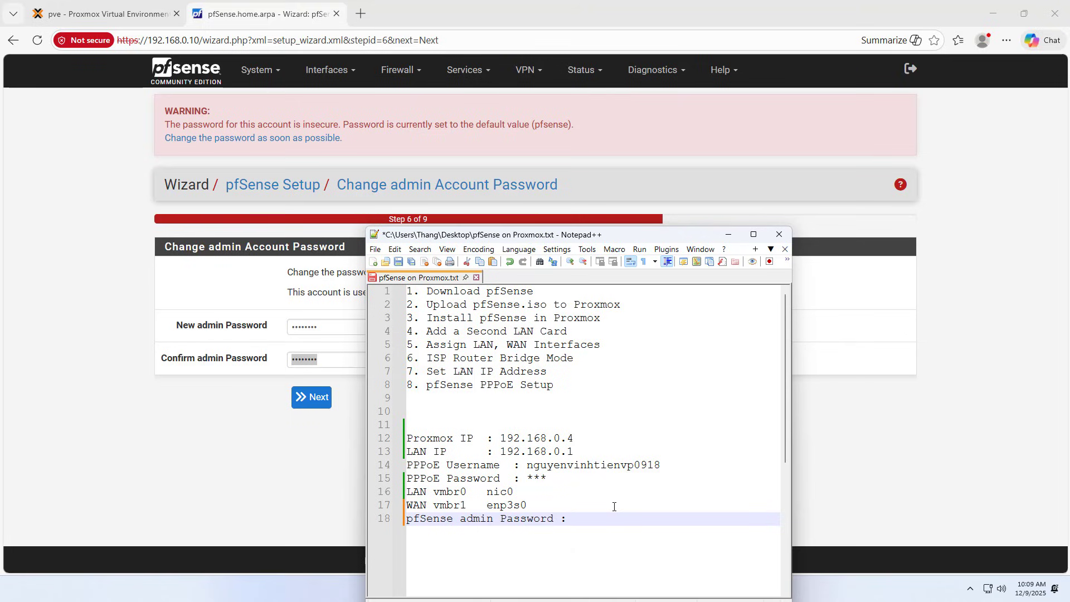
key(ctrl+v)
drag(666, 518, 403, 519)
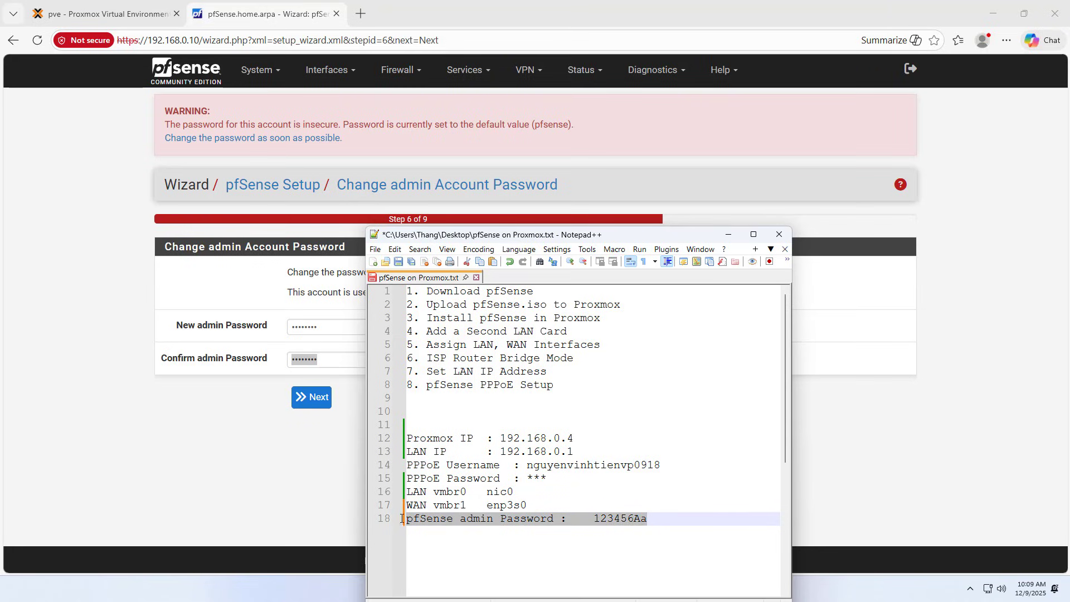
click(398, 262)
click(728, 234)
Submit the password, reload, finish the wizard, and check the dashboard's WAN address 192.168.0.10.
click(315, 396)
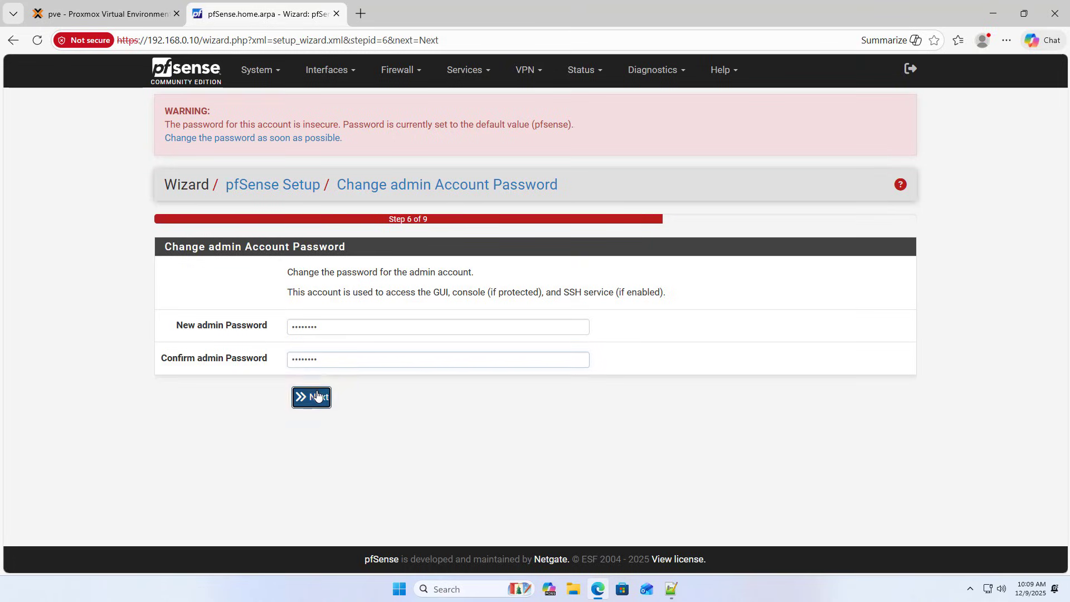
click(329, 241)
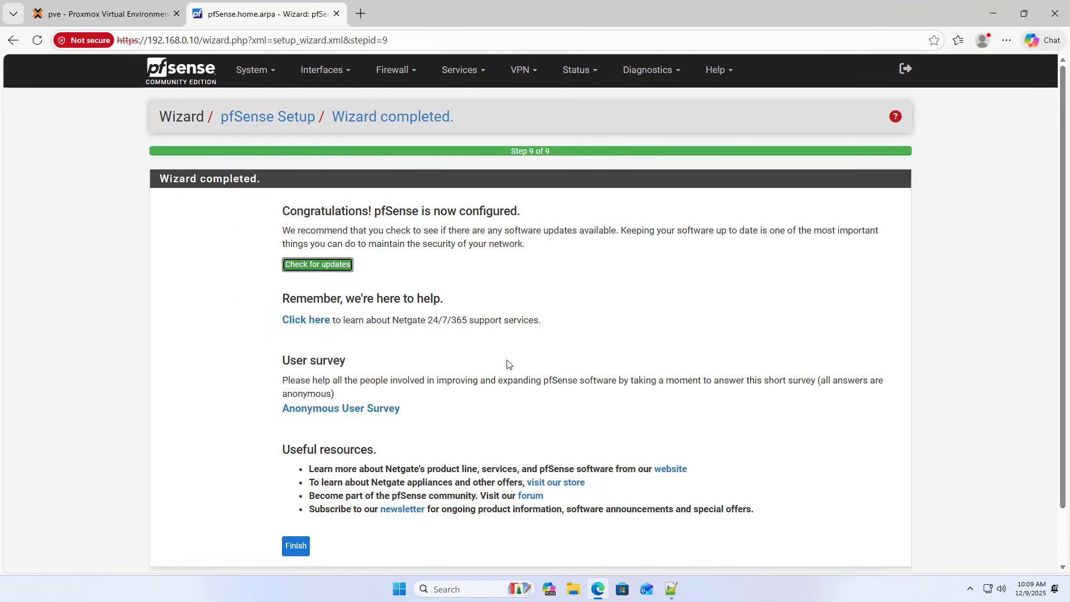
click(300, 547)
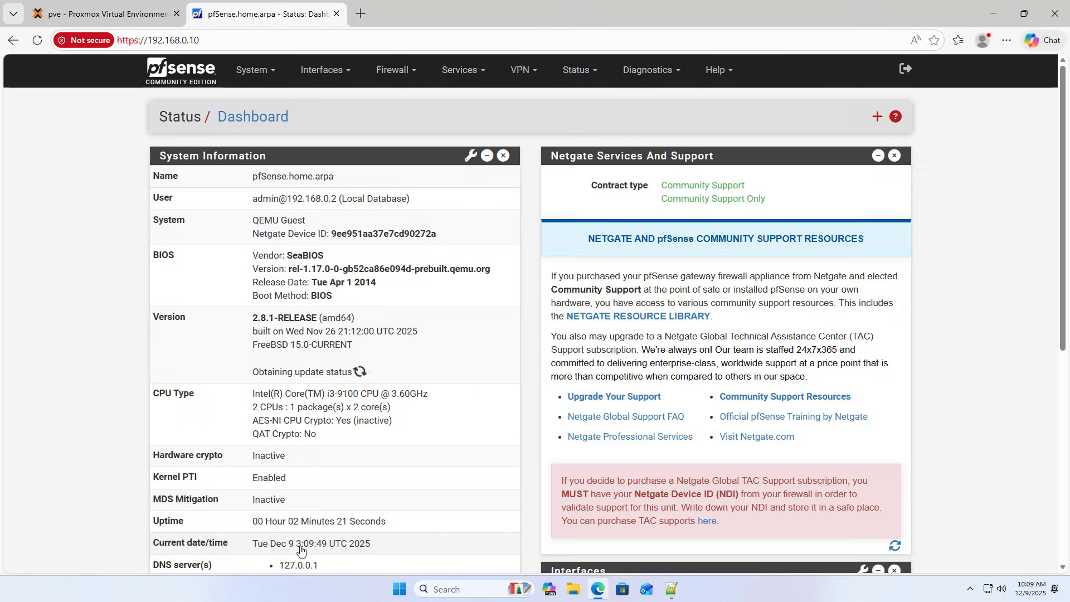
scroll(713, 452, down, 5)
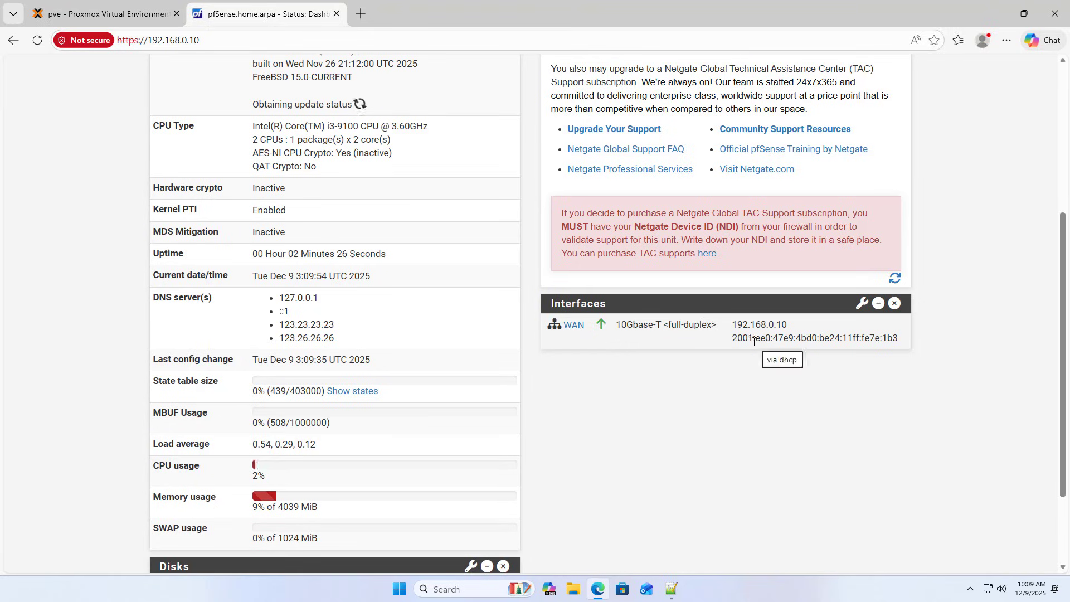
click(135, 17)
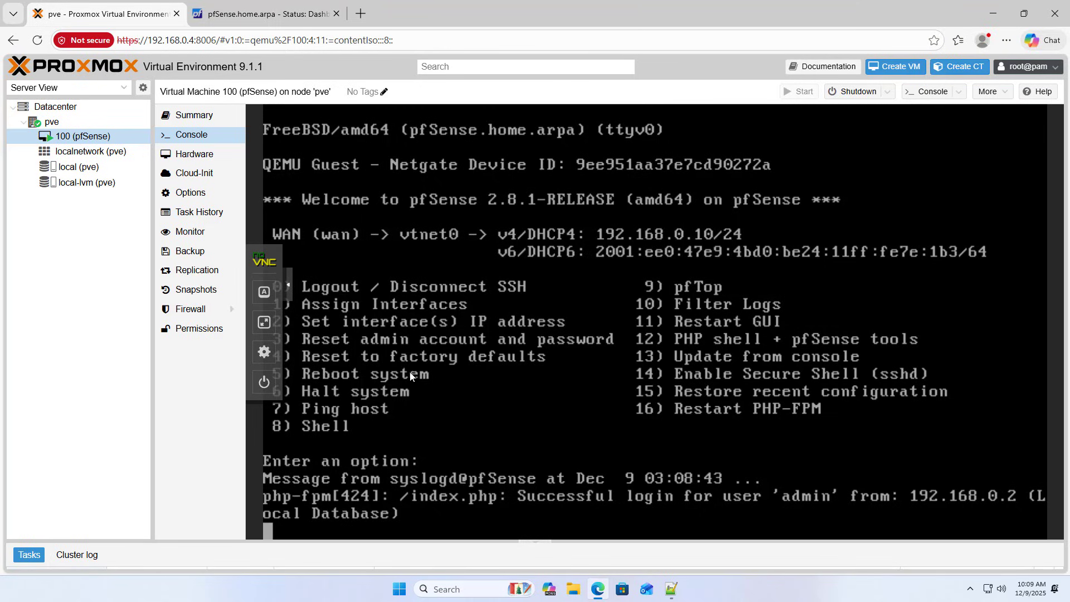
In the pfSense console choose option 1, Assign Interfaces, and answer n to VLANs.
click(264, 322)
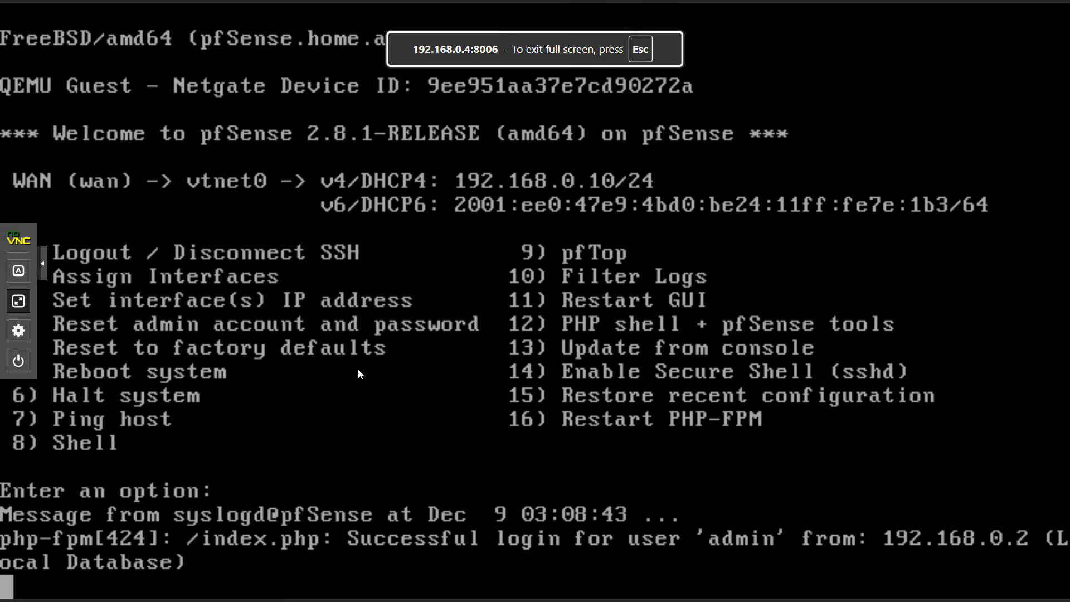
key(Return)
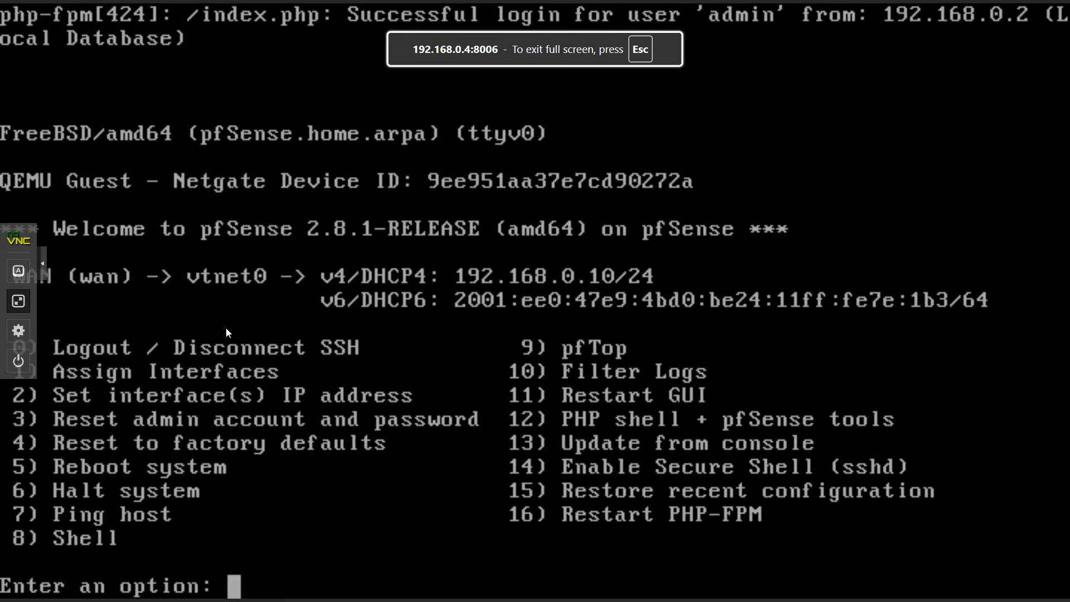
click(43, 264)
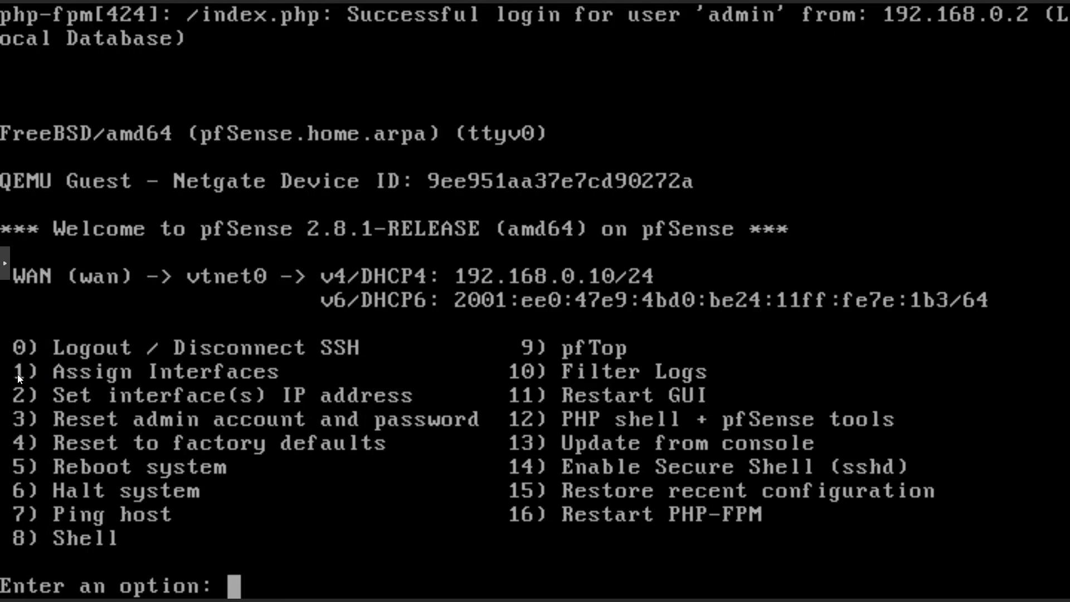
text(1)
key(Return)
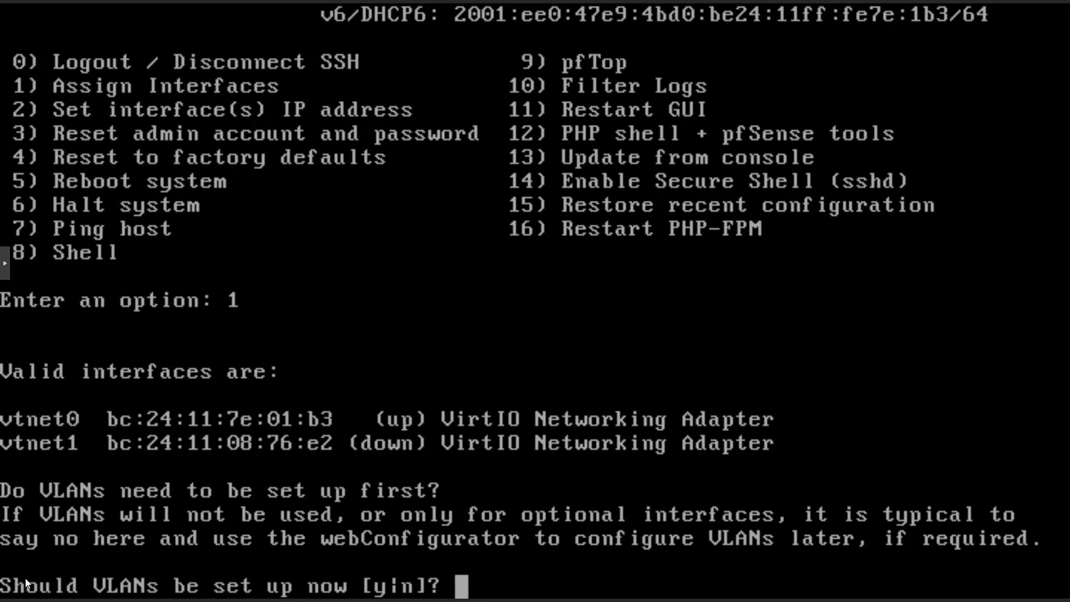
text(n)
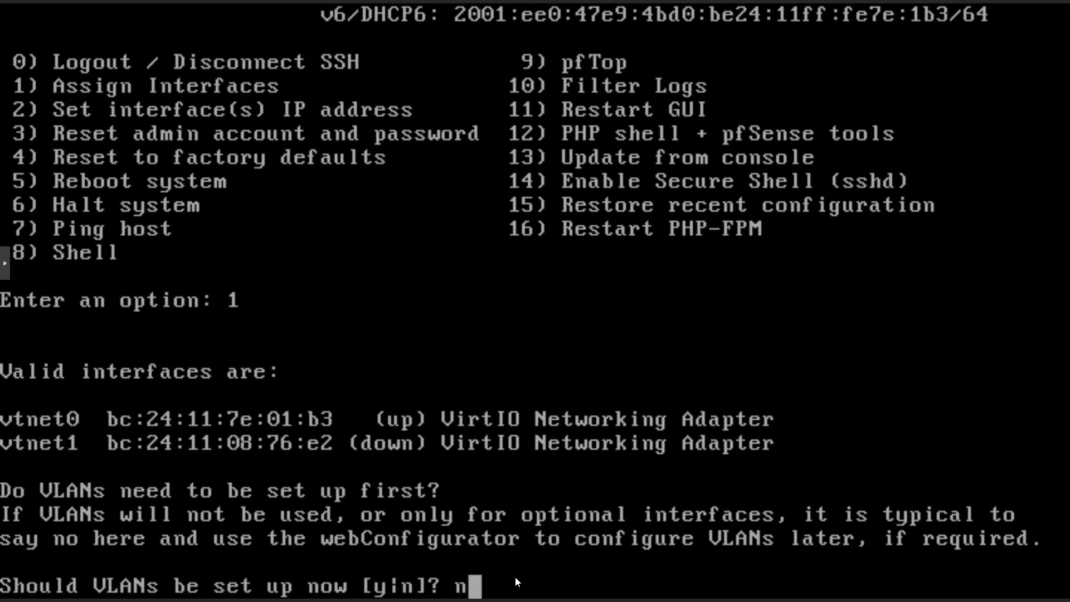
key(Return)
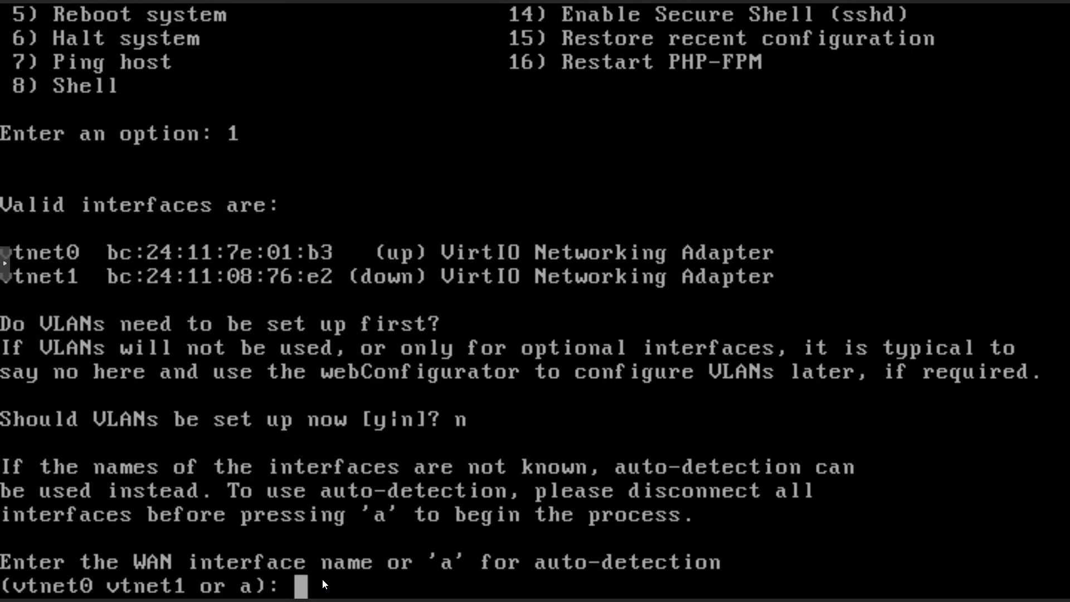
click(9, 266)
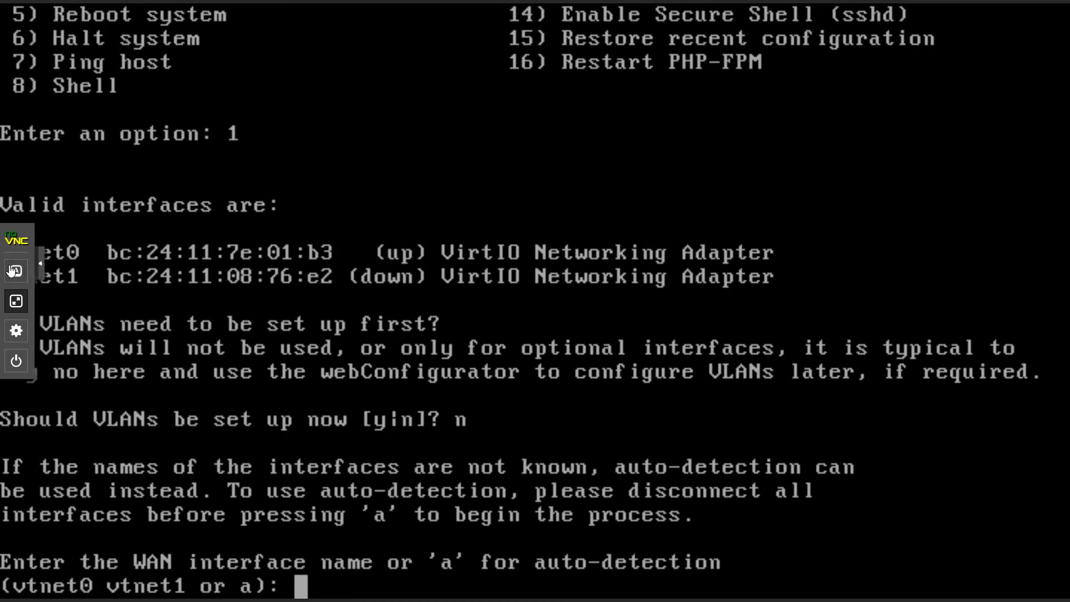
click(18, 302)
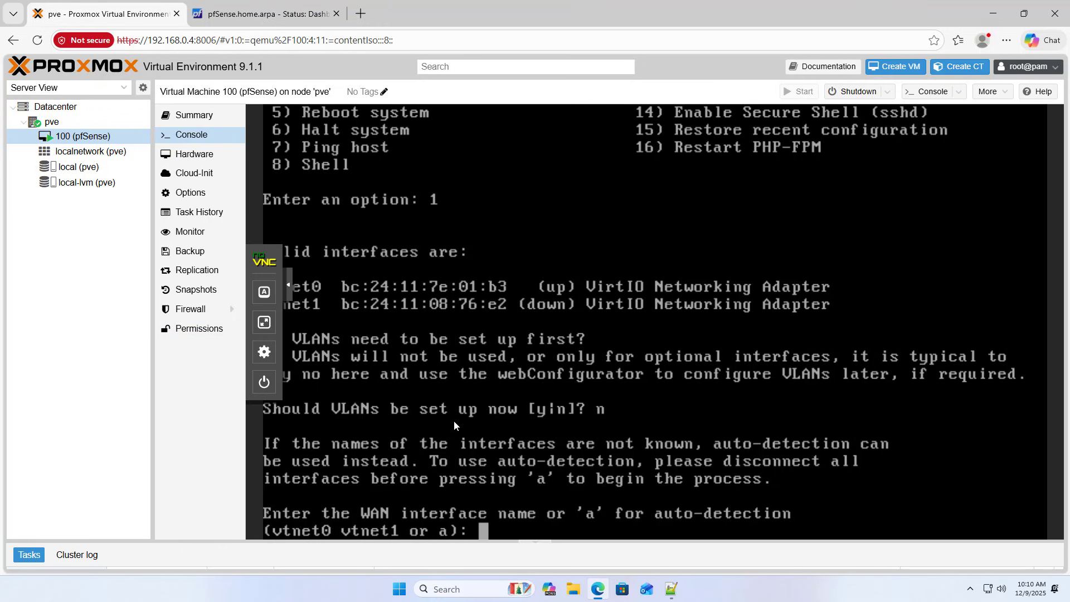
Append vtnet0 to the LAN vmbr0 line and vtnet1 to the WAN vmbr1 line, then save.
click(671, 589)
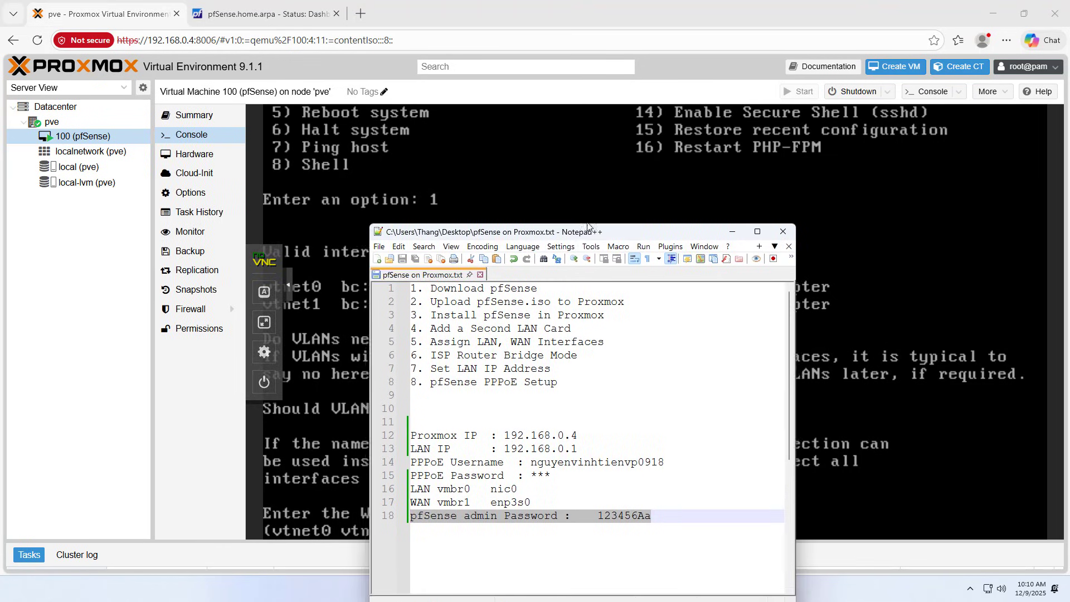
drag(541, 201, 790, 162)
click(773, 413)
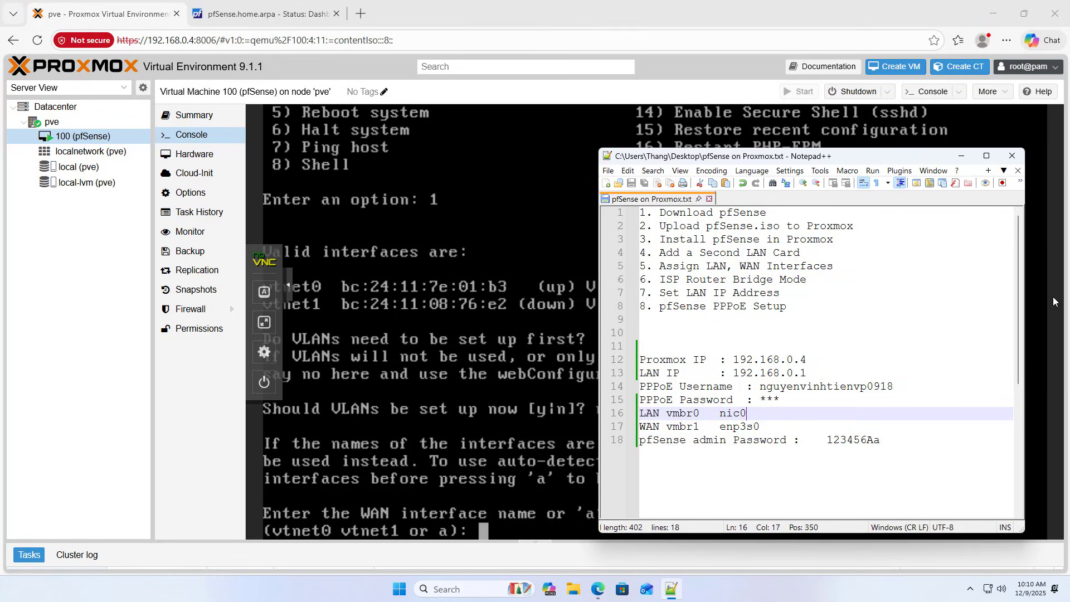
key(Tab)
text(vt)
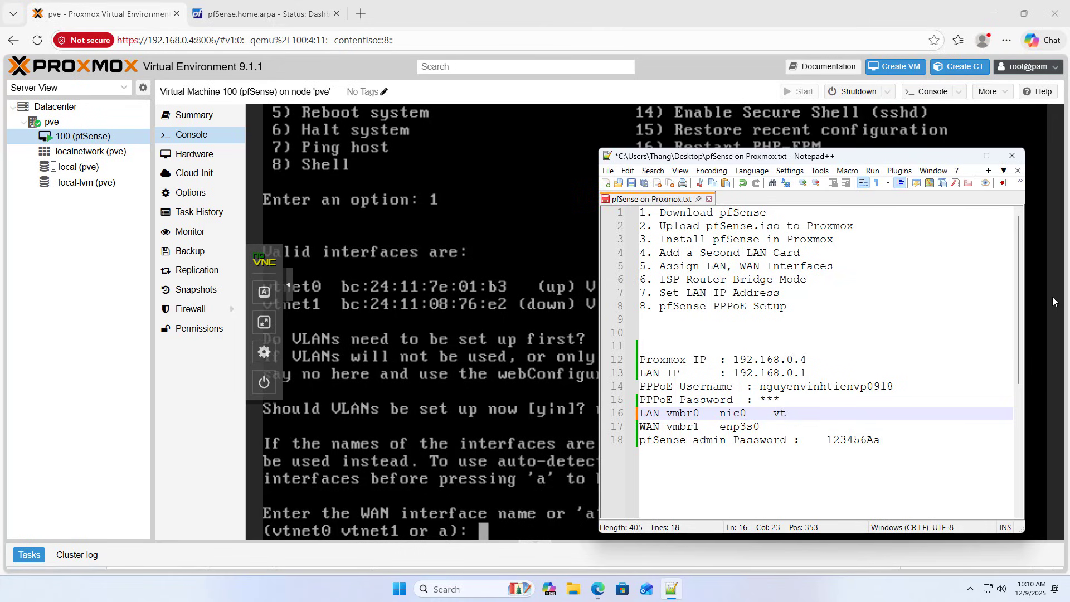
text(net0)
click(775, 429)
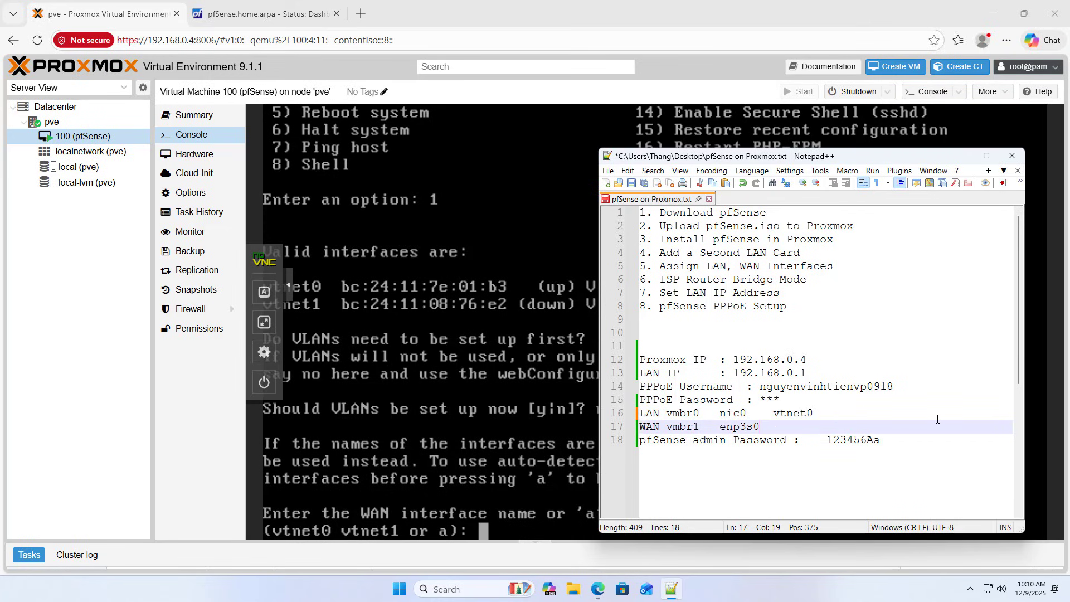
key(Tab)
text(vt)
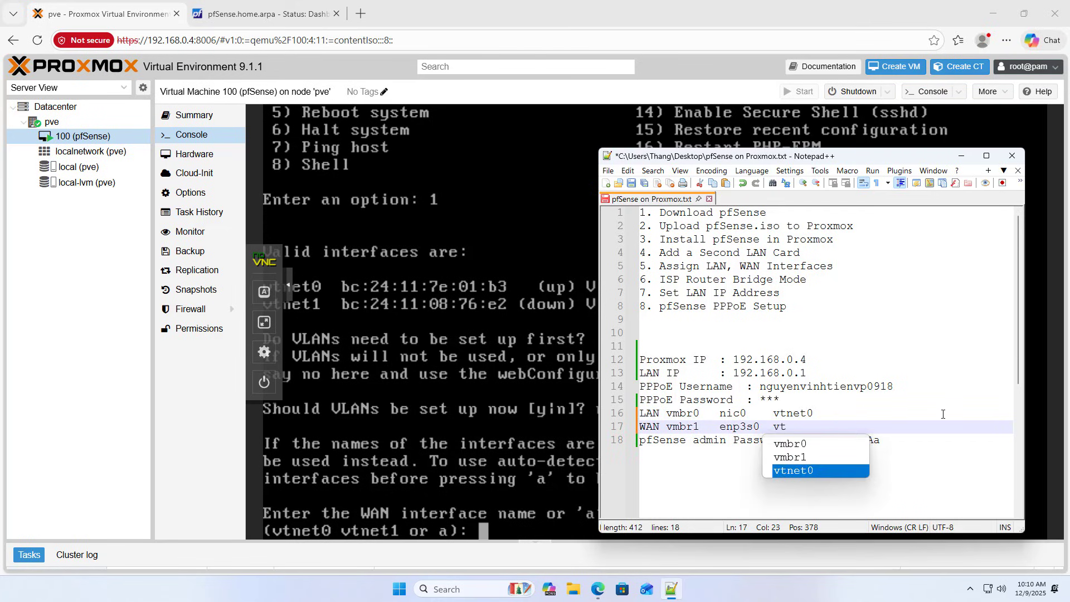
text(net1)
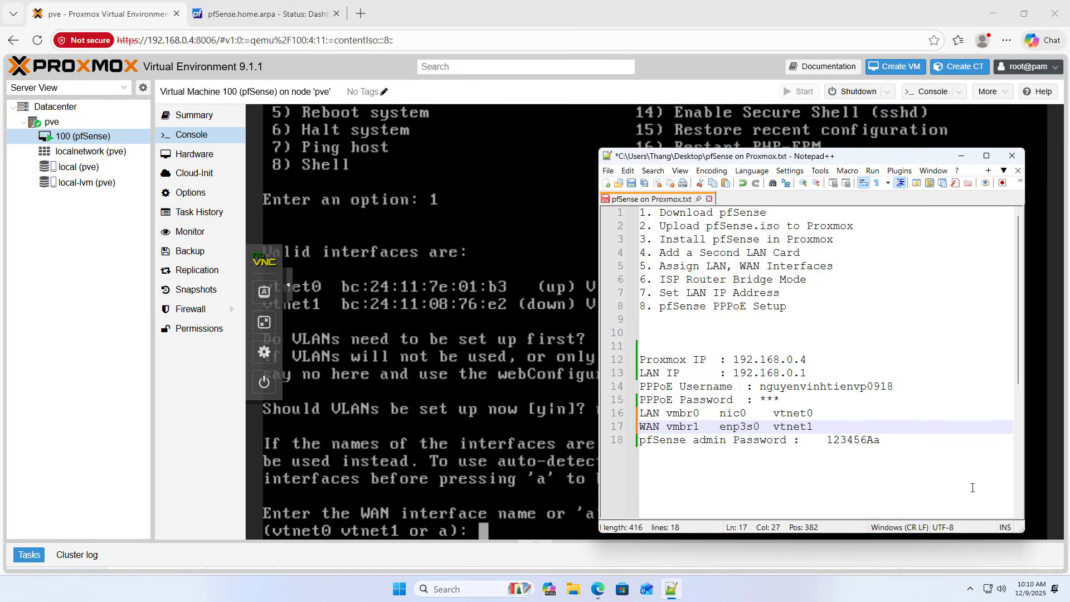
drag(814, 426, 609, 417)
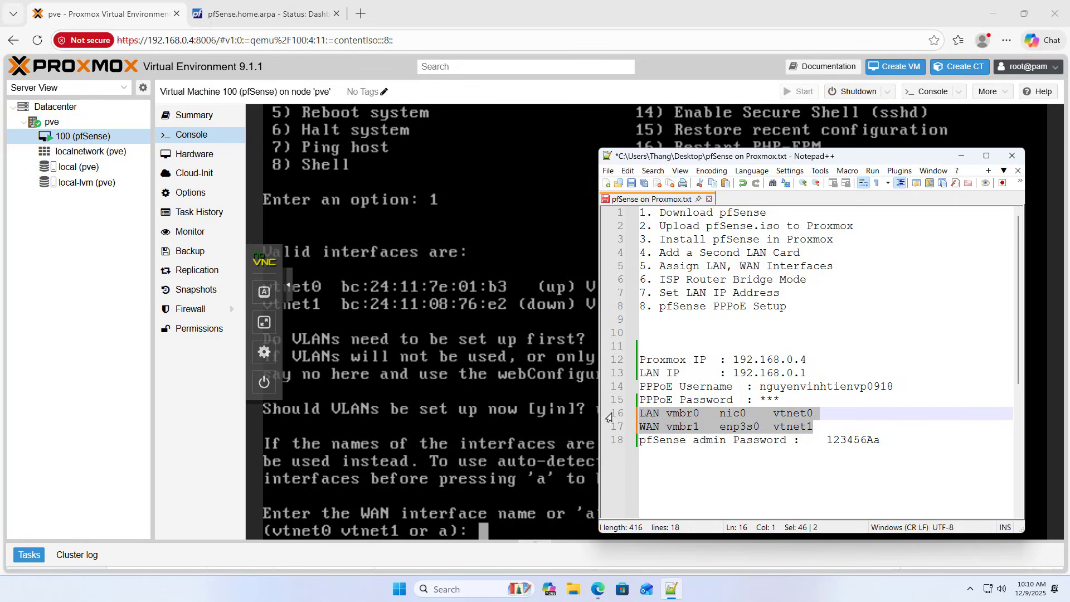
click(671, 589)
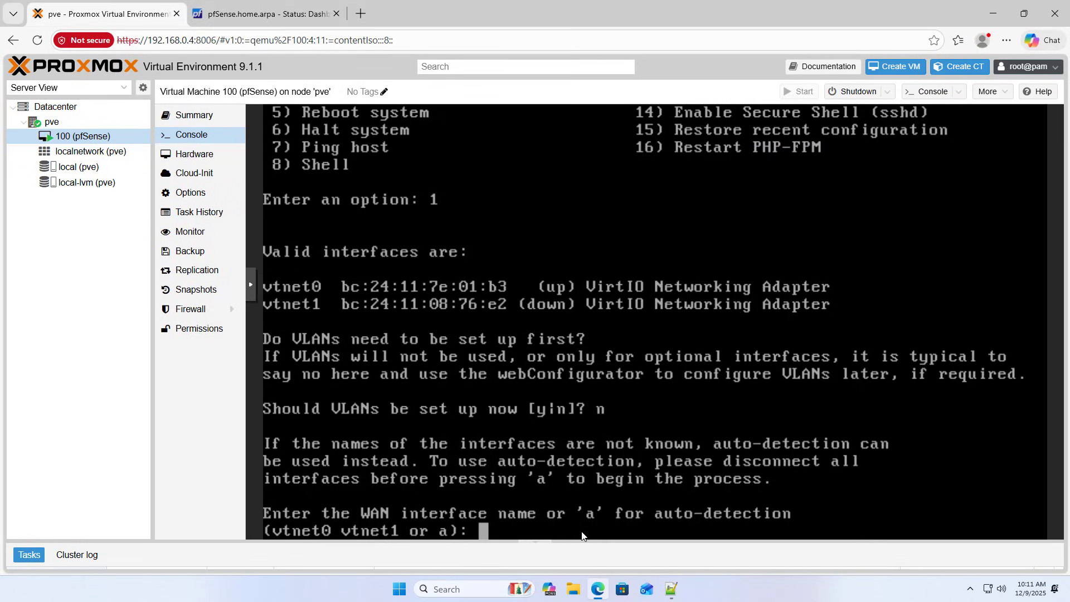
click(673, 591)
drag(825, 425, 637, 417)
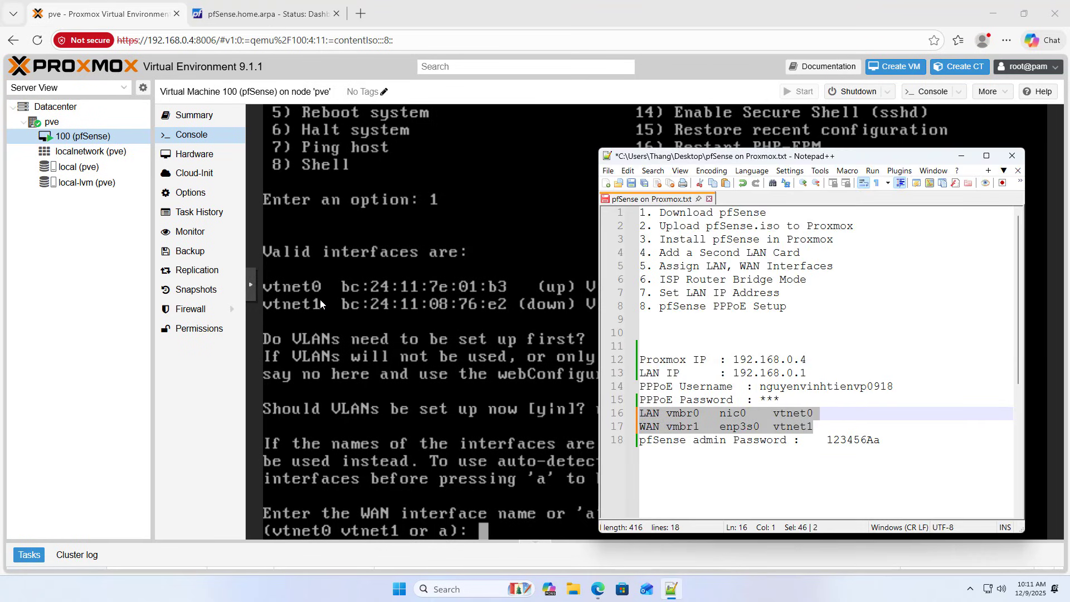
click(632, 183)
In the fullscreen console, enter vtnet1 for WAN and vtnet0 for LAN, confirming with y.
click(960, 155)
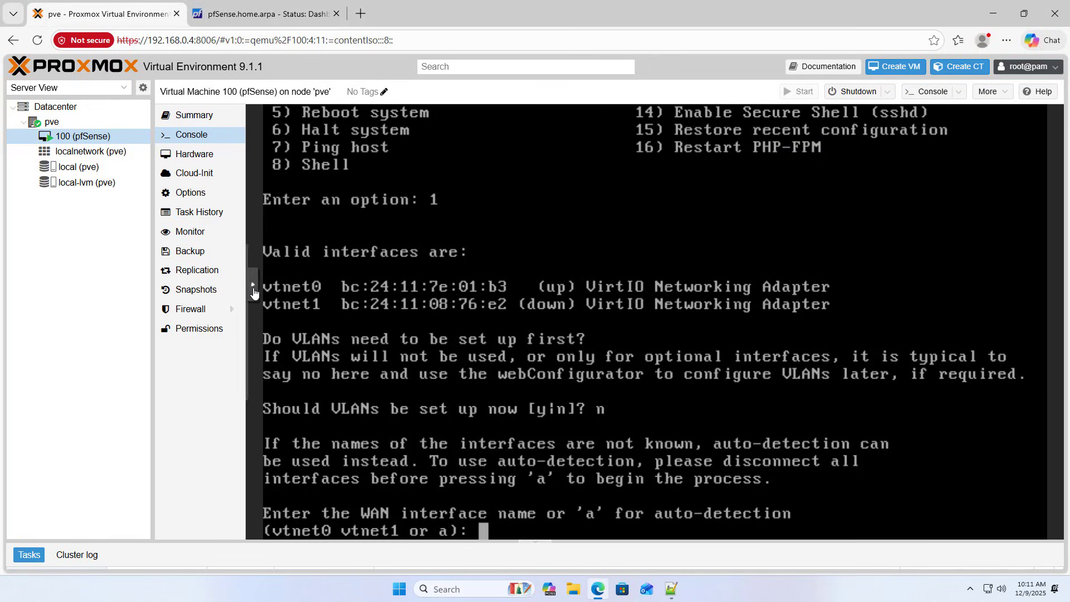
click(250, 285)
click(263, 324)
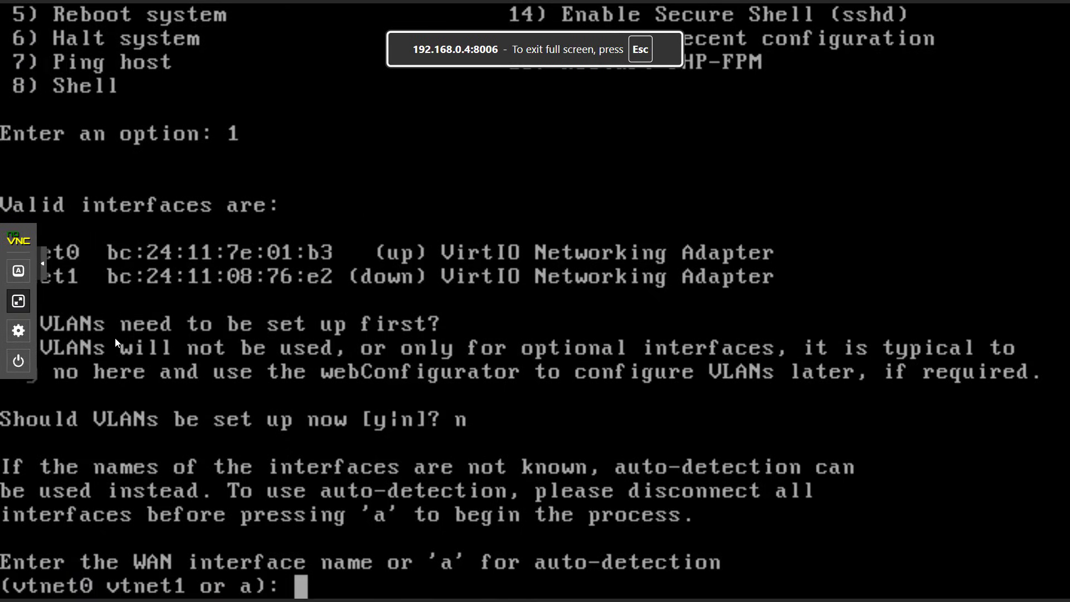
click(45, 270)
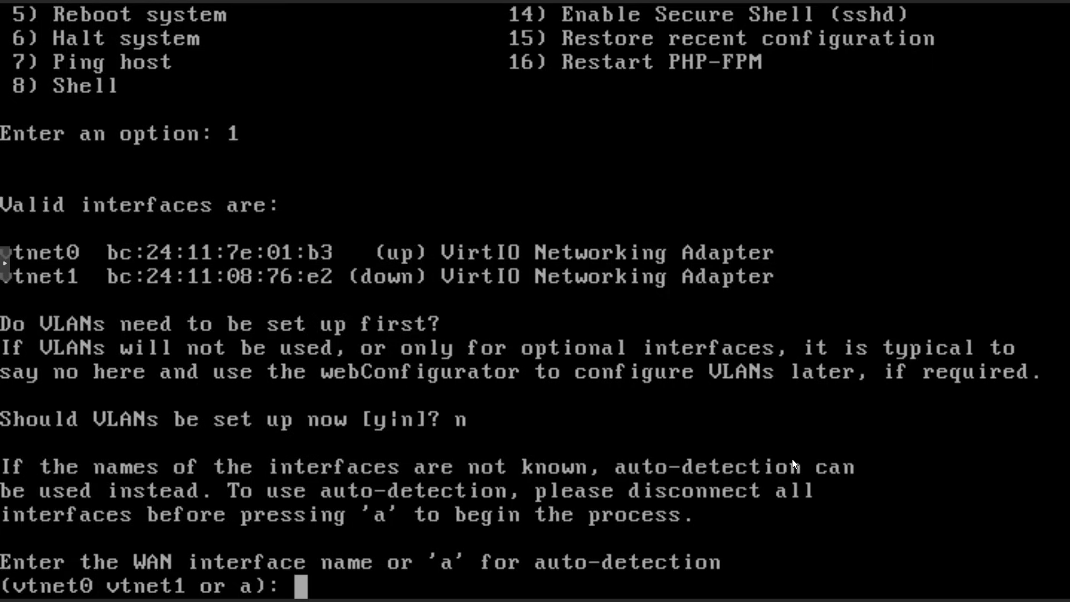
text(vt)
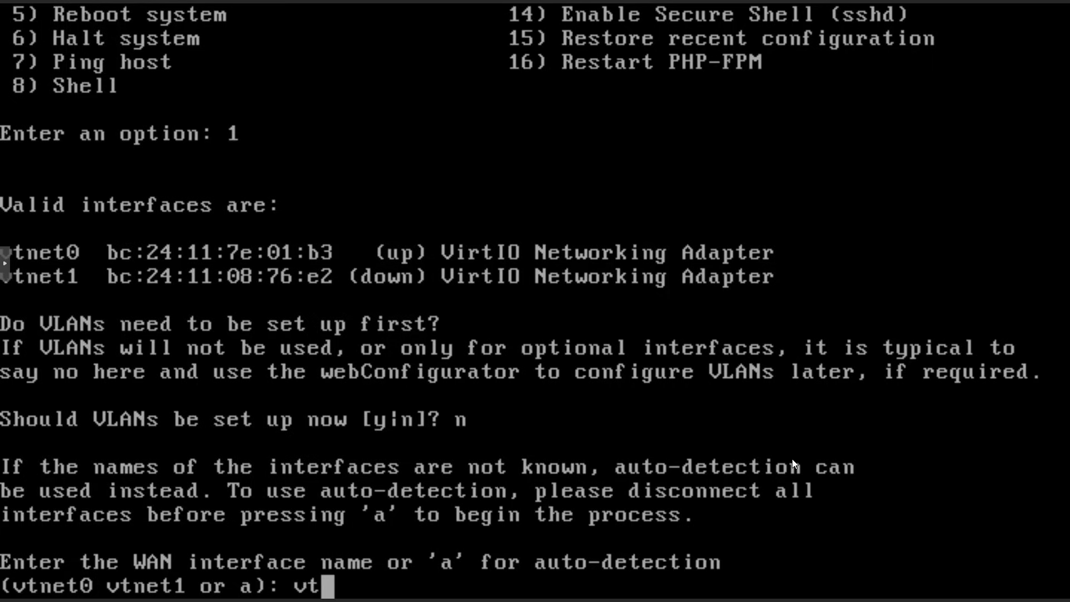
text(ne)
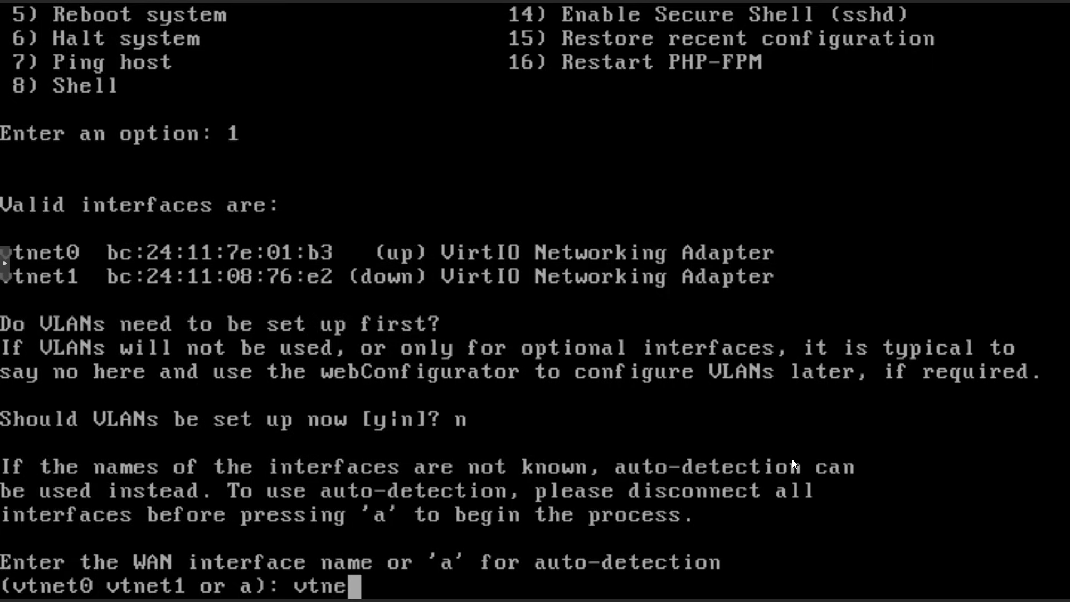
text(t1)
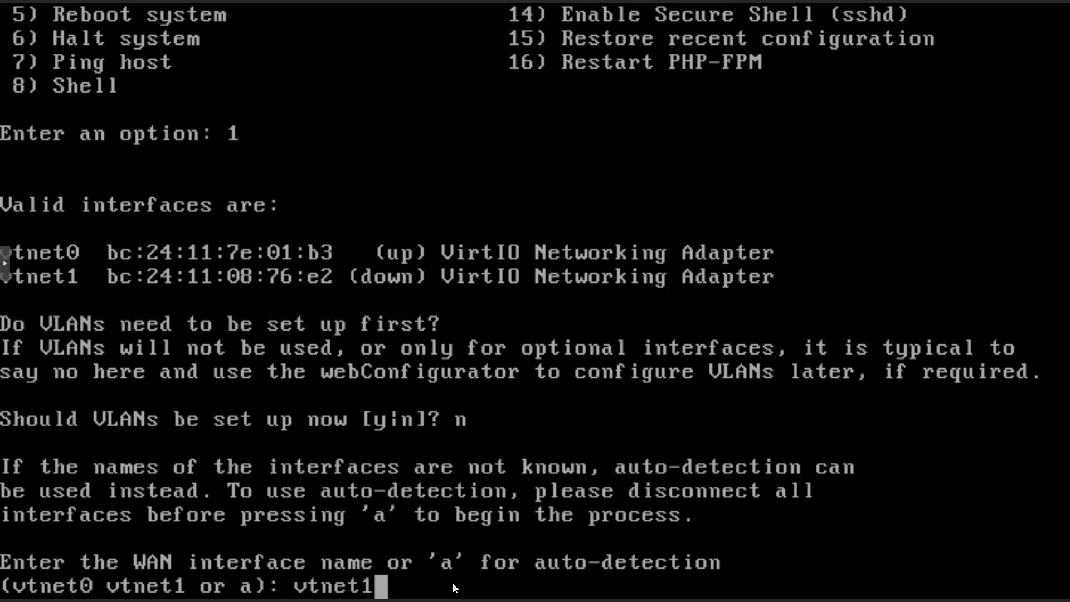
key(Return)
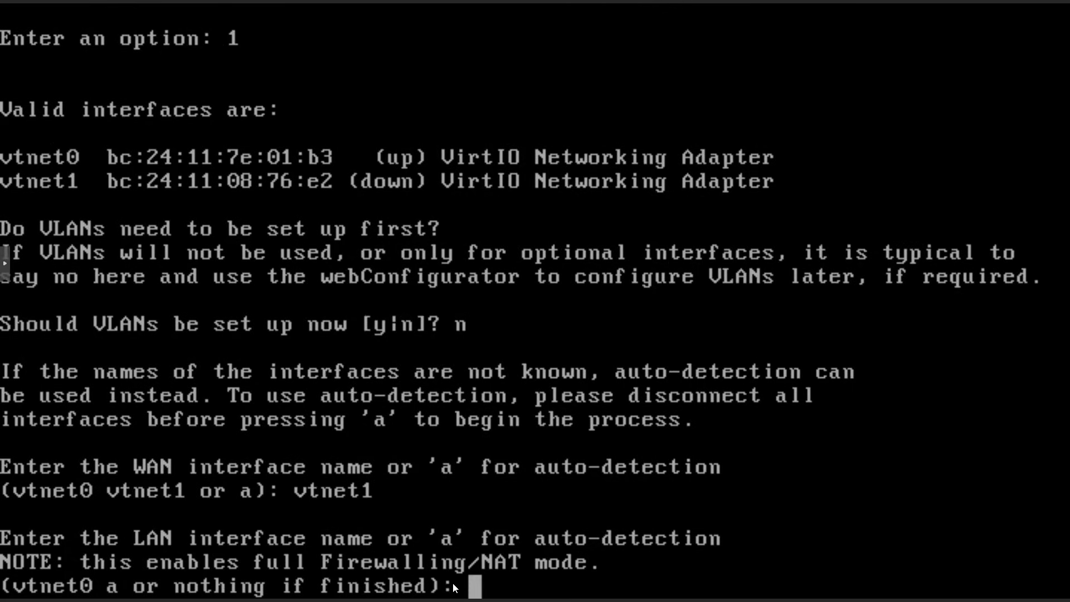
text(vt)
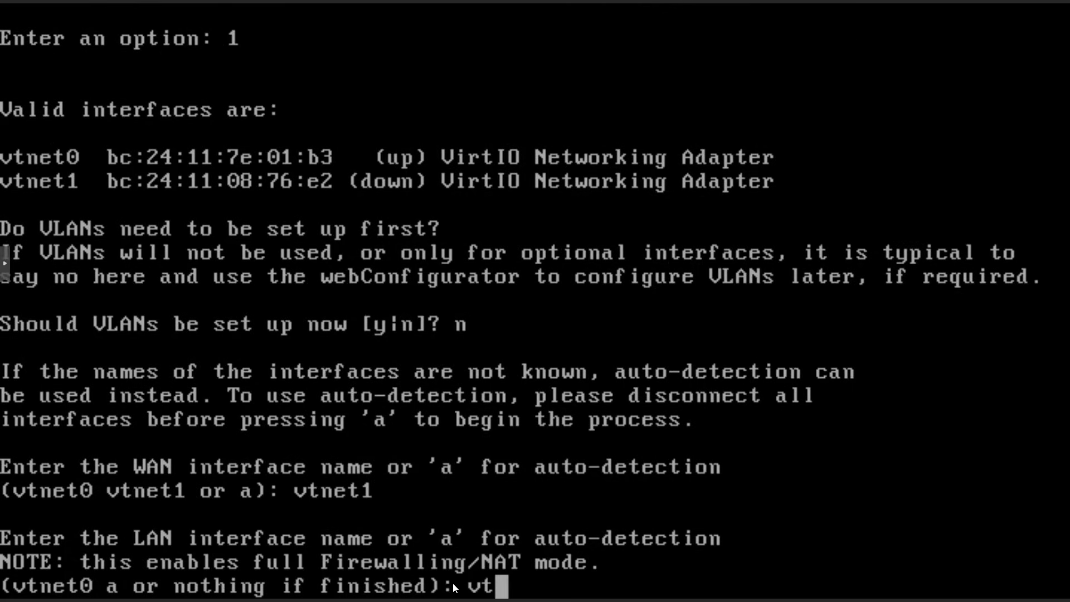
text(net)
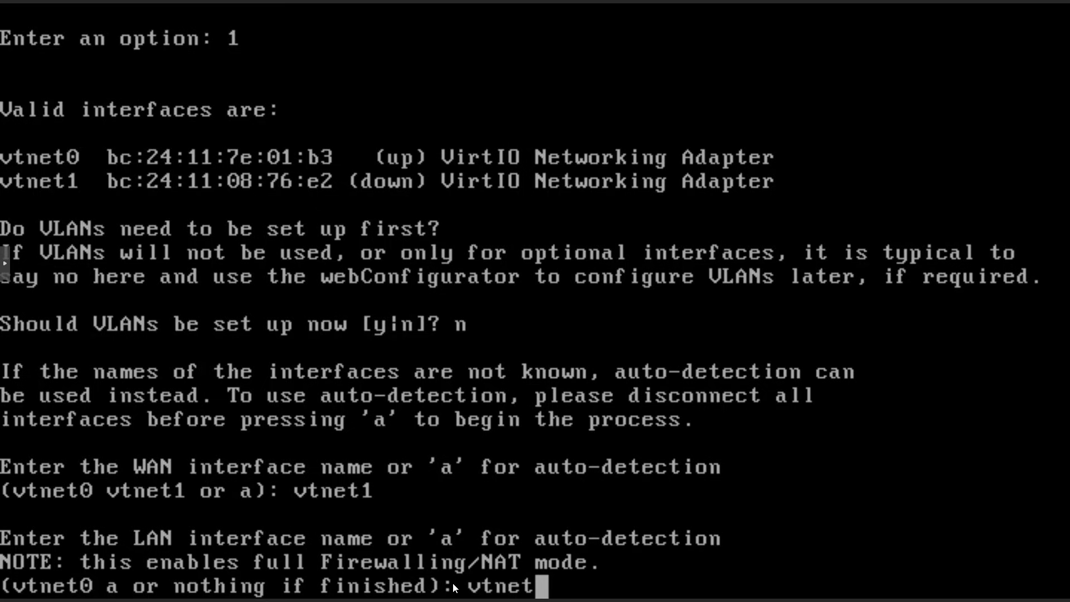
text(0)
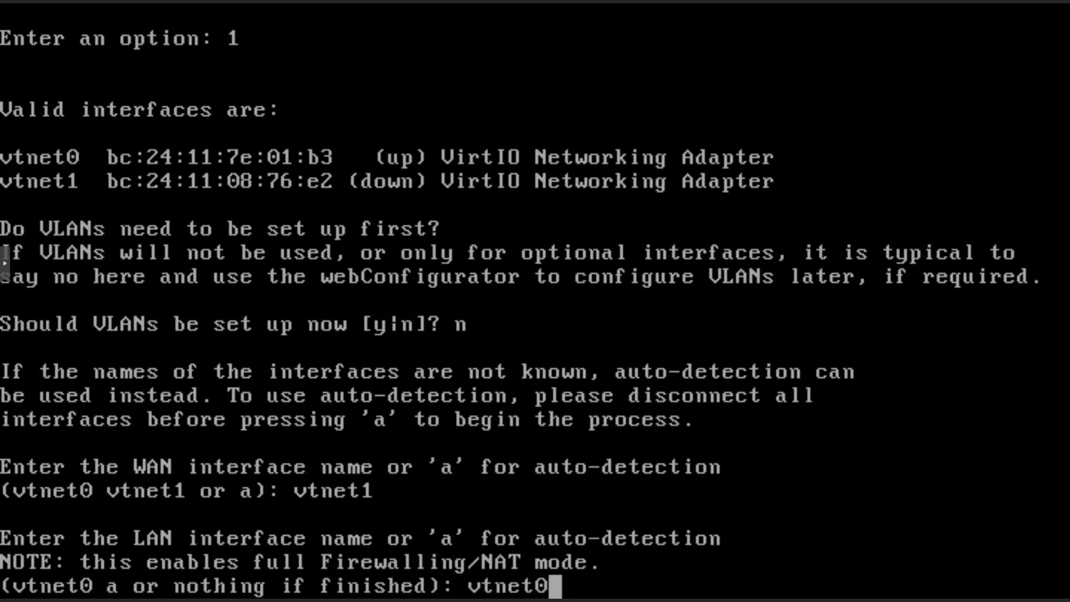
key(Return)
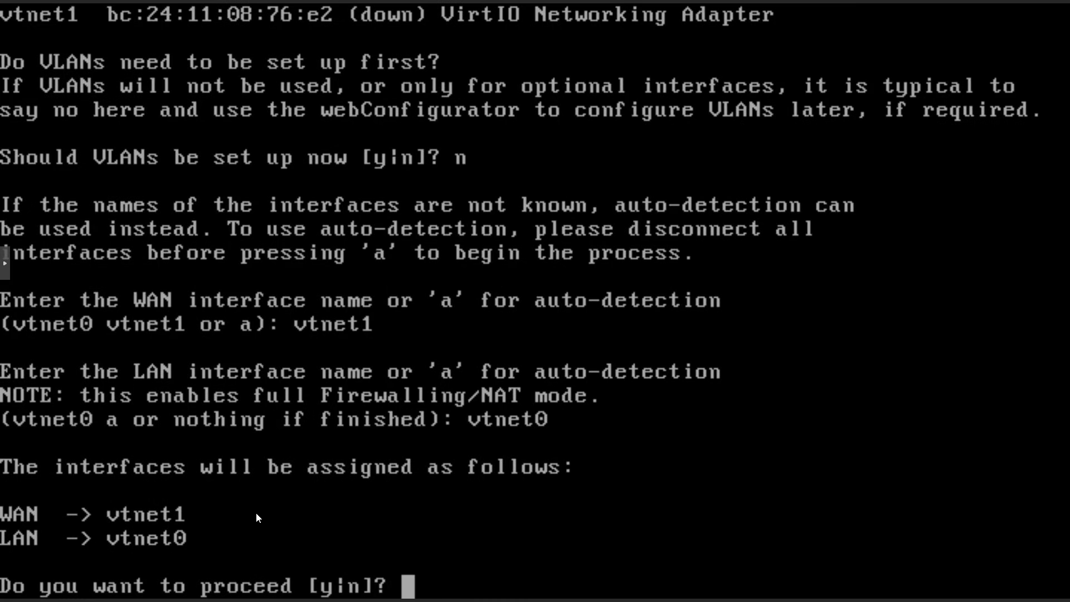
text(y)
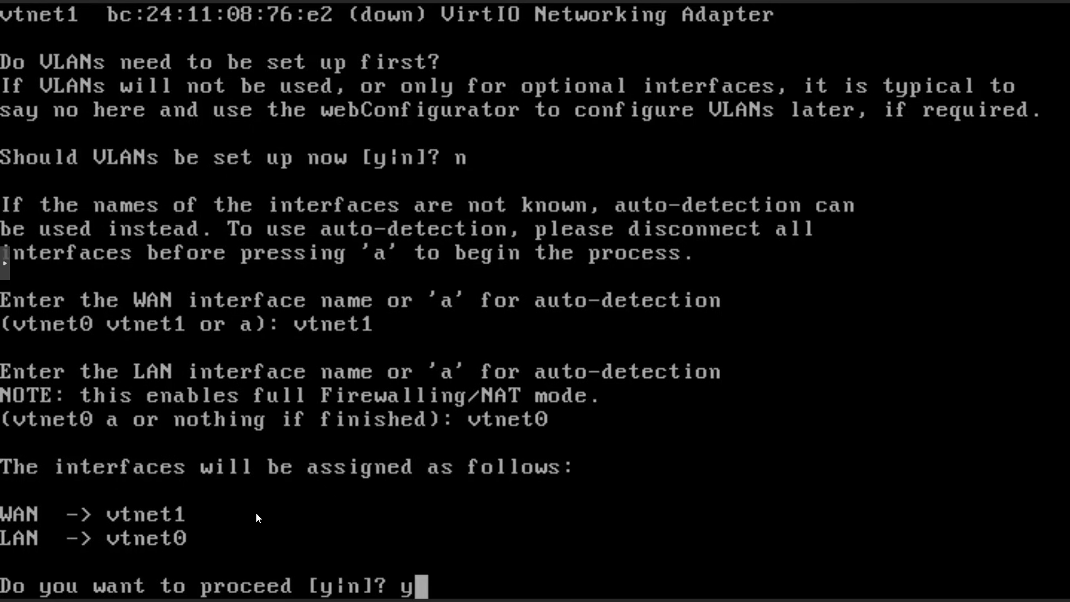
key(Return)
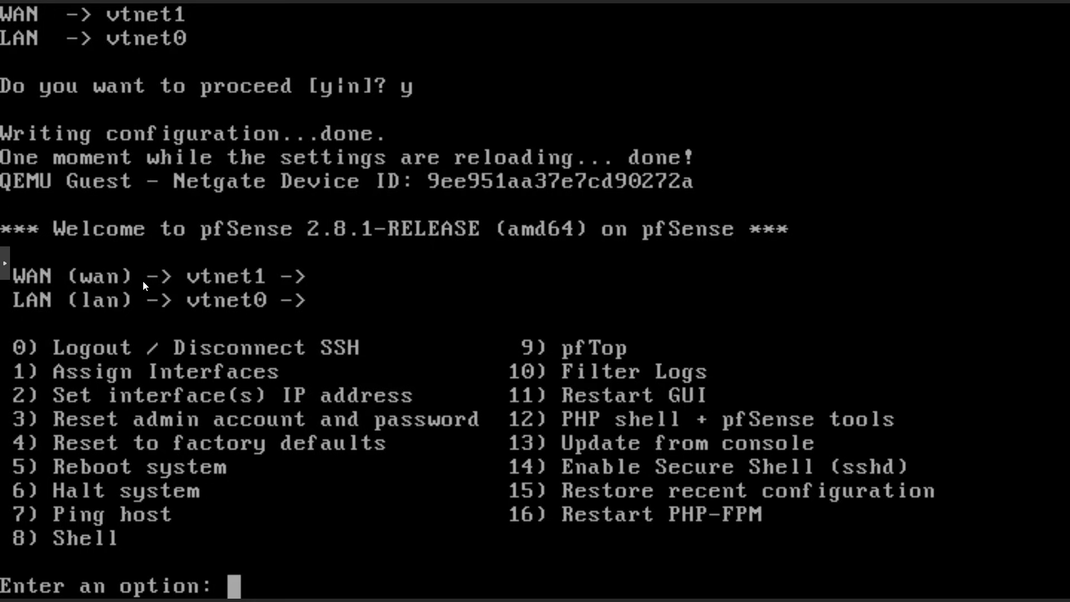
click(8, 268)
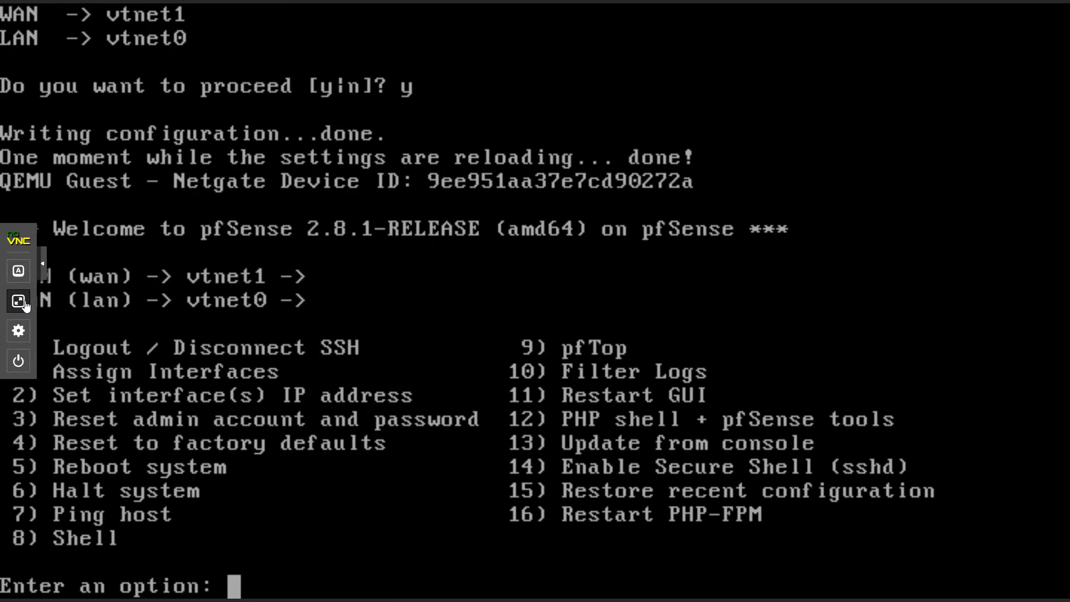
Review the notes' Assign LAN, WAN Interfaces and ISP Router Bridge Mode steps.
click(25, 301)
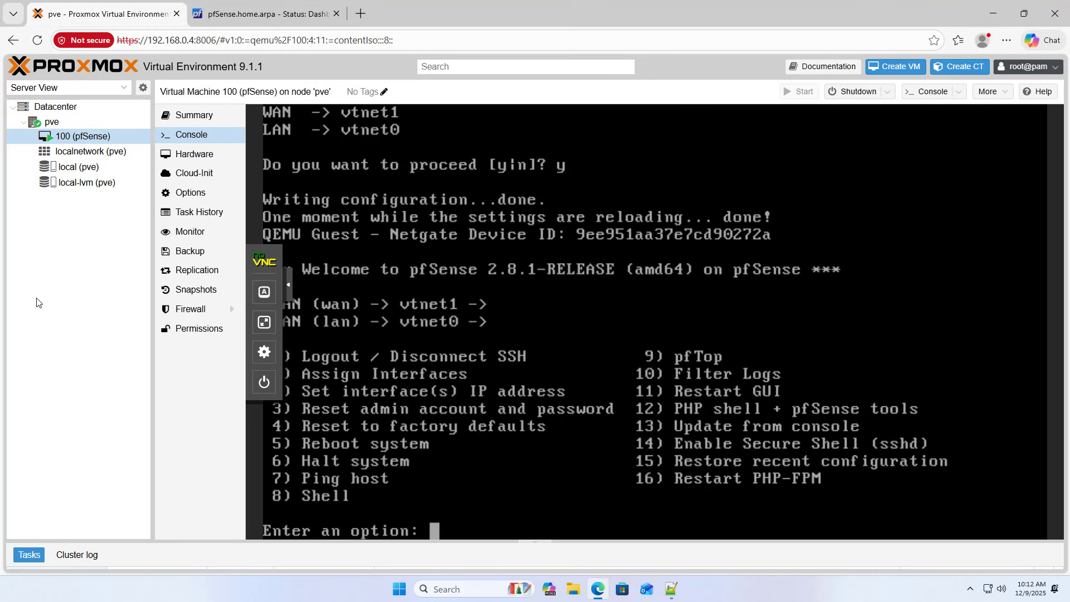
click(673, 592)
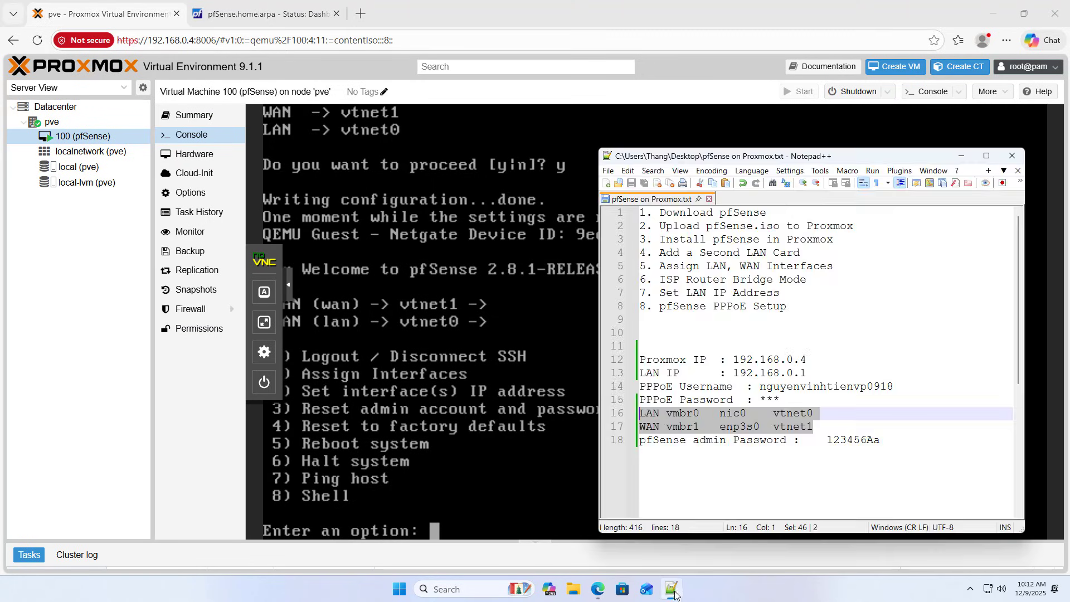
drag(780, 157, 547, 133)
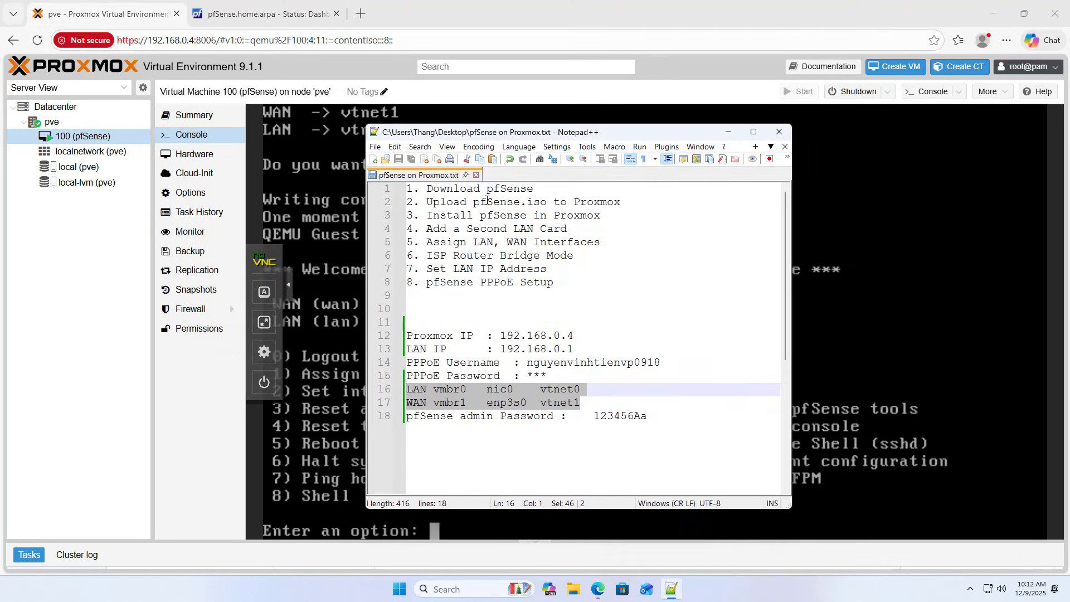
drag(427, 241, 610, 240)
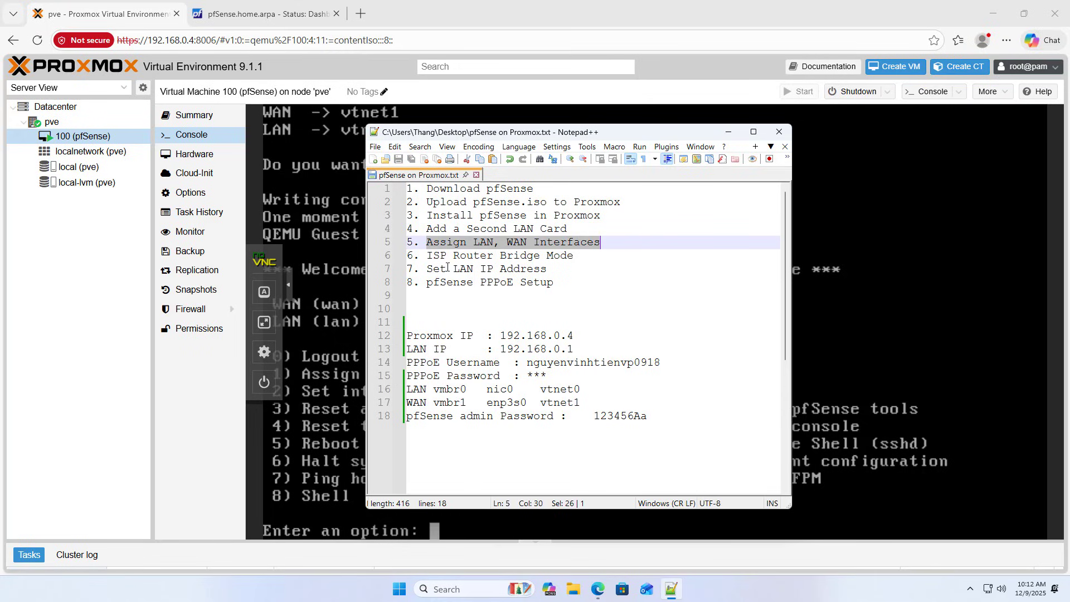
drag(426, 255, 574, 257)
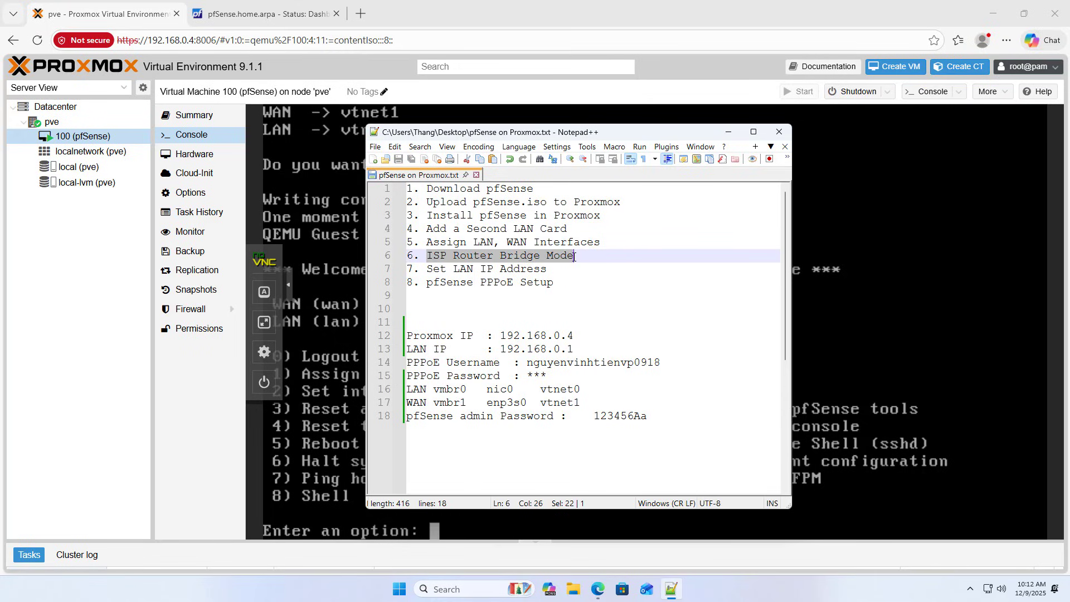
click(727, 132)
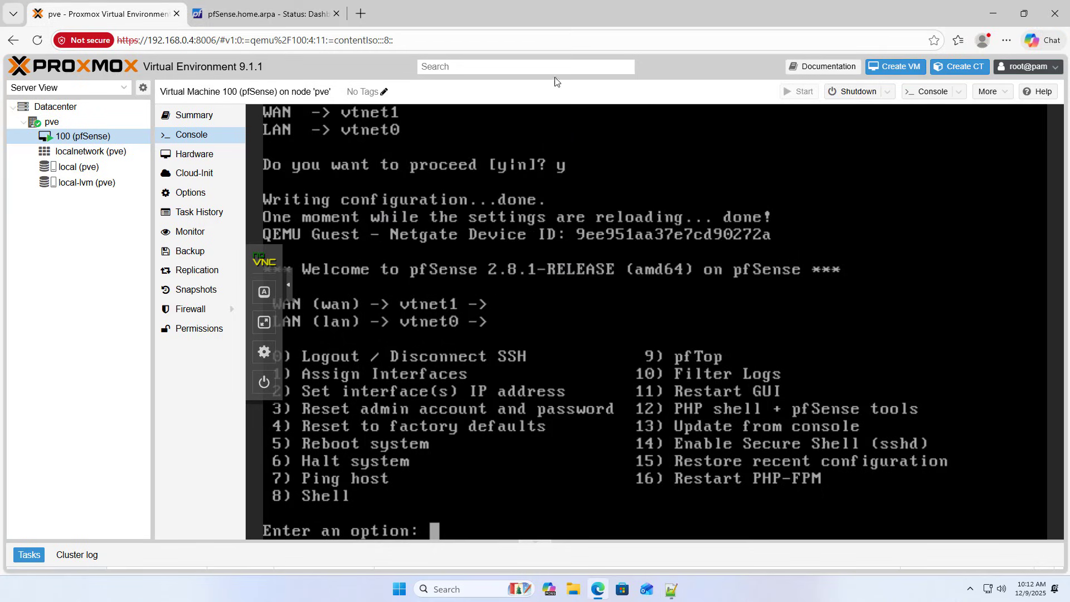
Load the router admin page at 192.168.0.1 and open its WAN service settings.
click(361, 14)
text(192.)
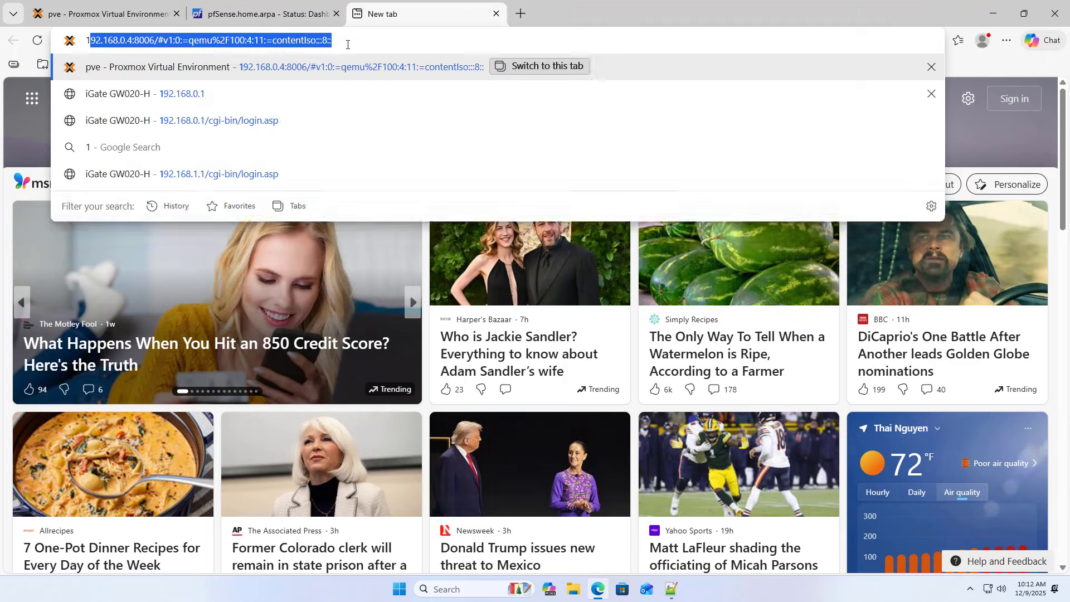
text(168.0.1/cgi-bin/login.asp)
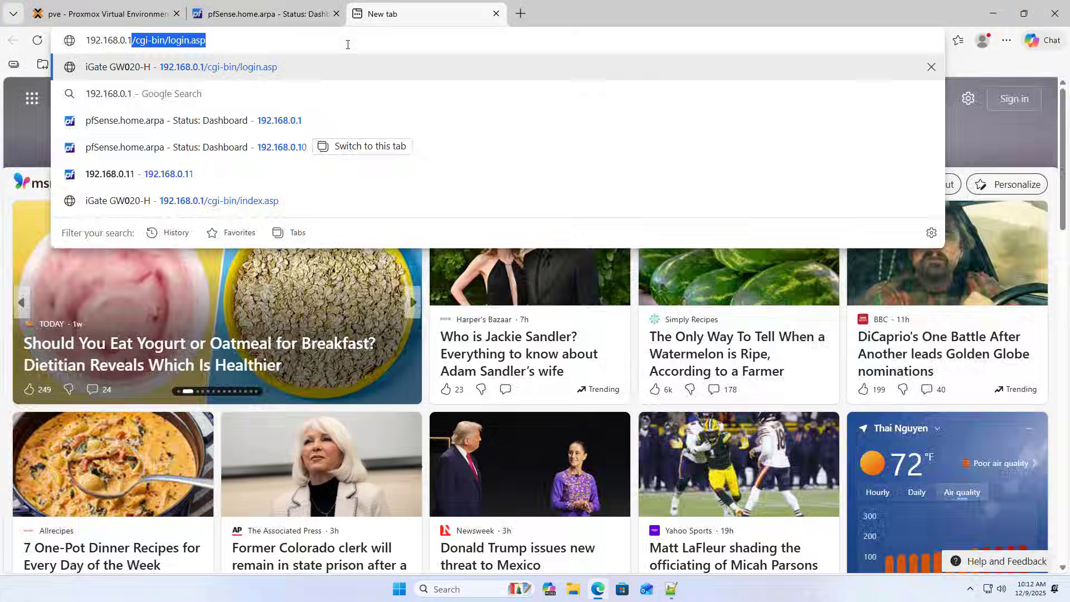
key(Return)
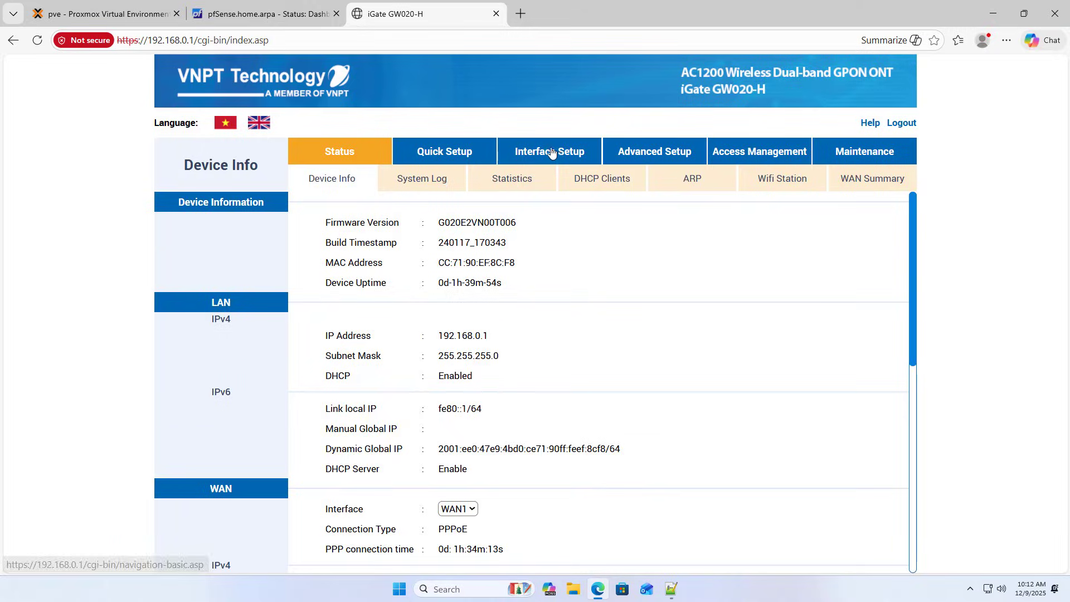
click(552, 151)
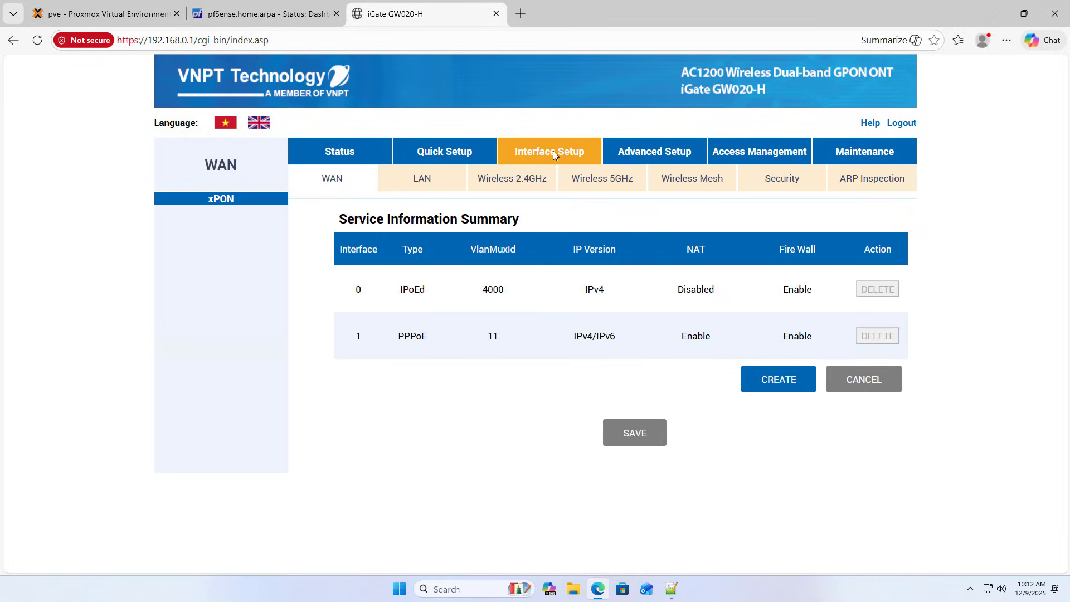
Change the PPPoE WAN service's connection type to Bridge Mode and save it.
click(421, 342)
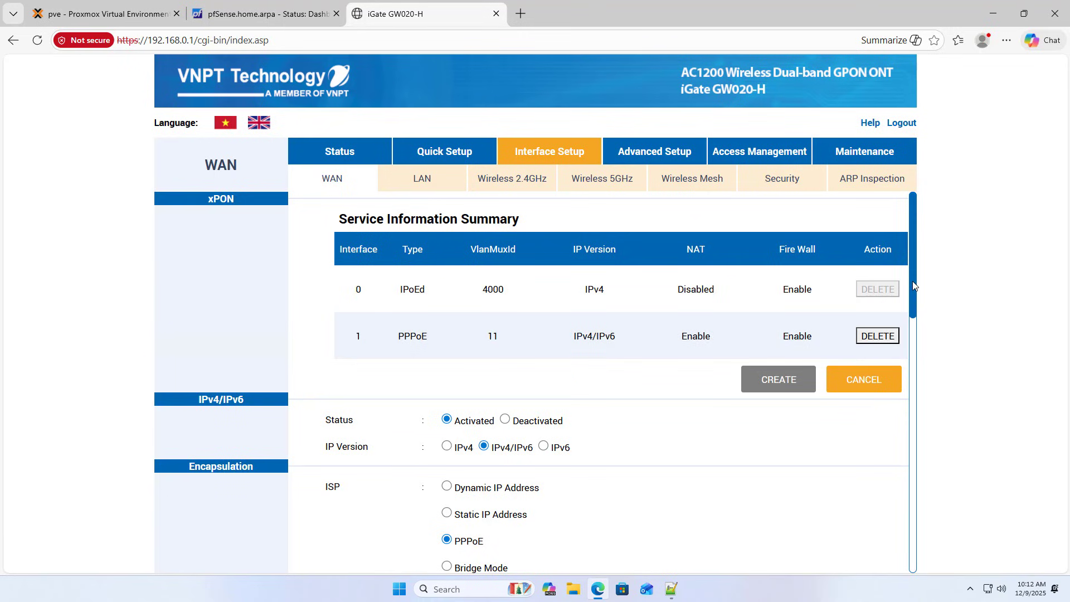
scroll(917, 329, down, 3)
drag(911, 341, 912, 373)
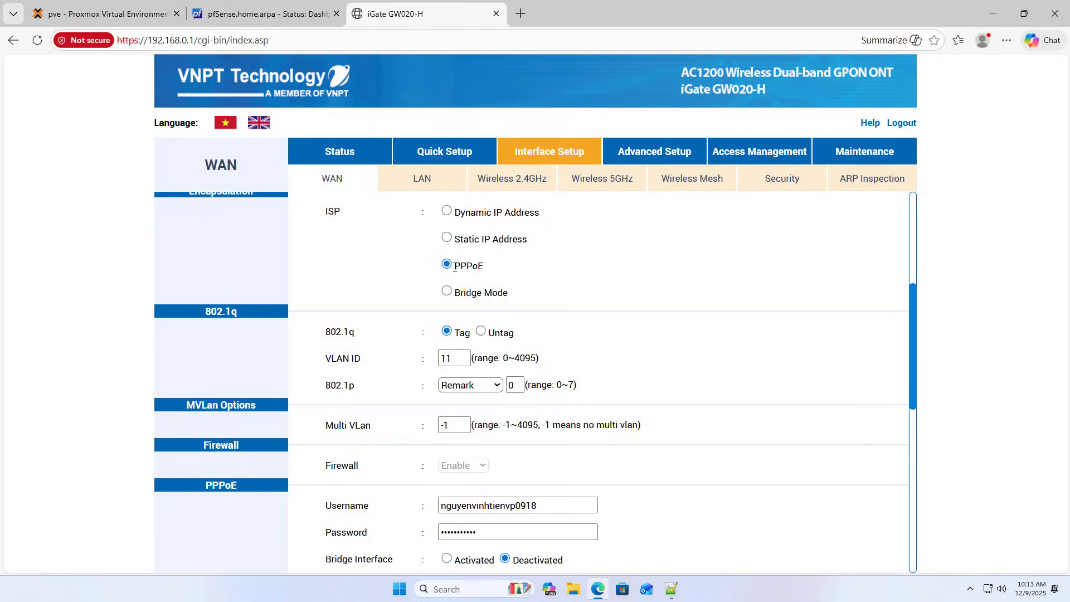
drag(454, 268, 499, 273)
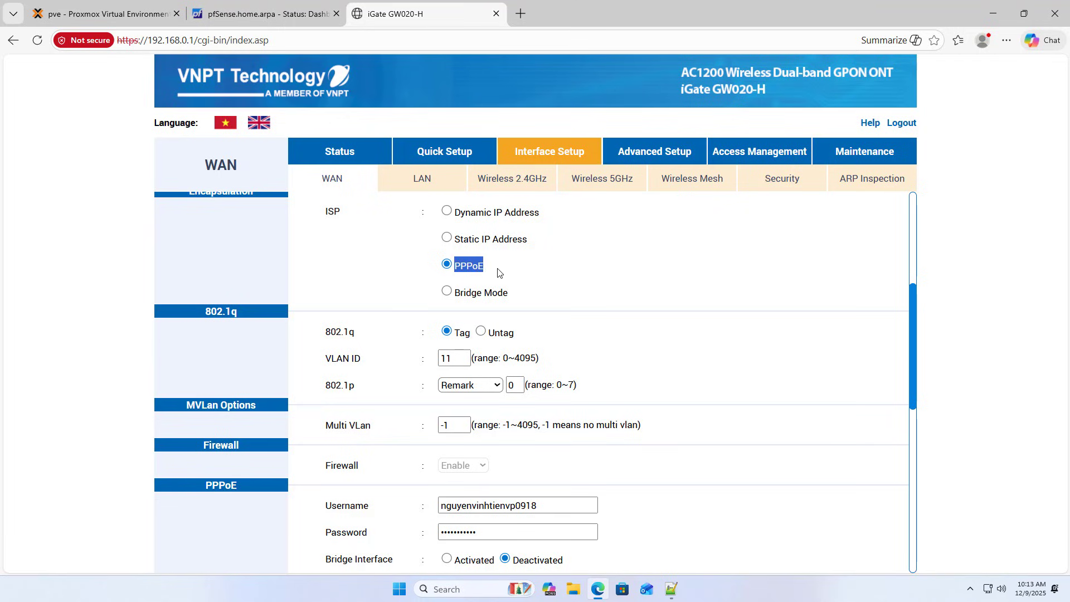
click(457, 294)
drag(457, 294, 512, 298)
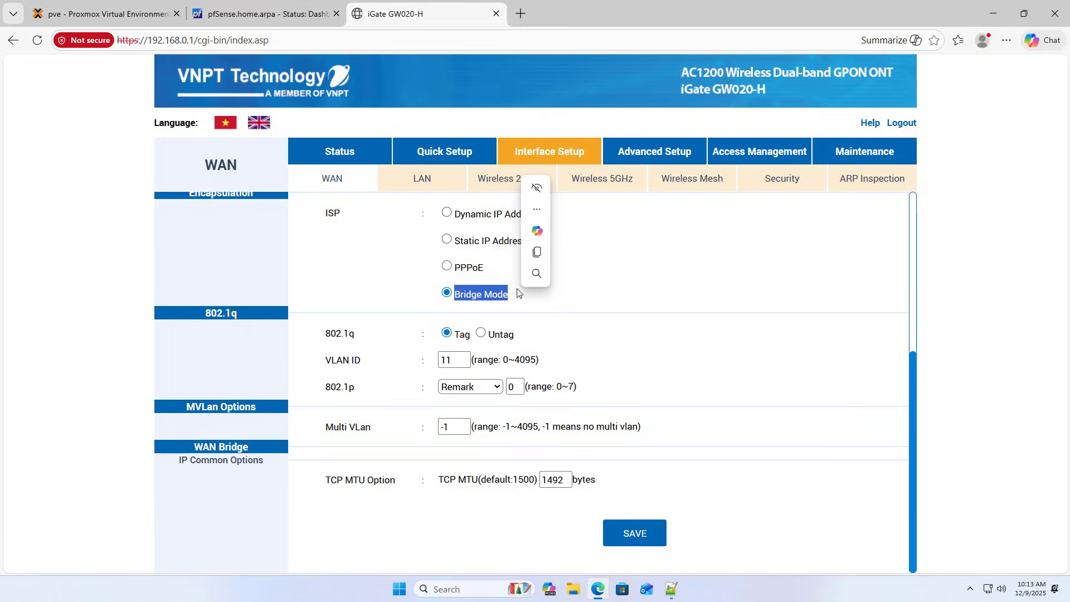
click(639, 534)
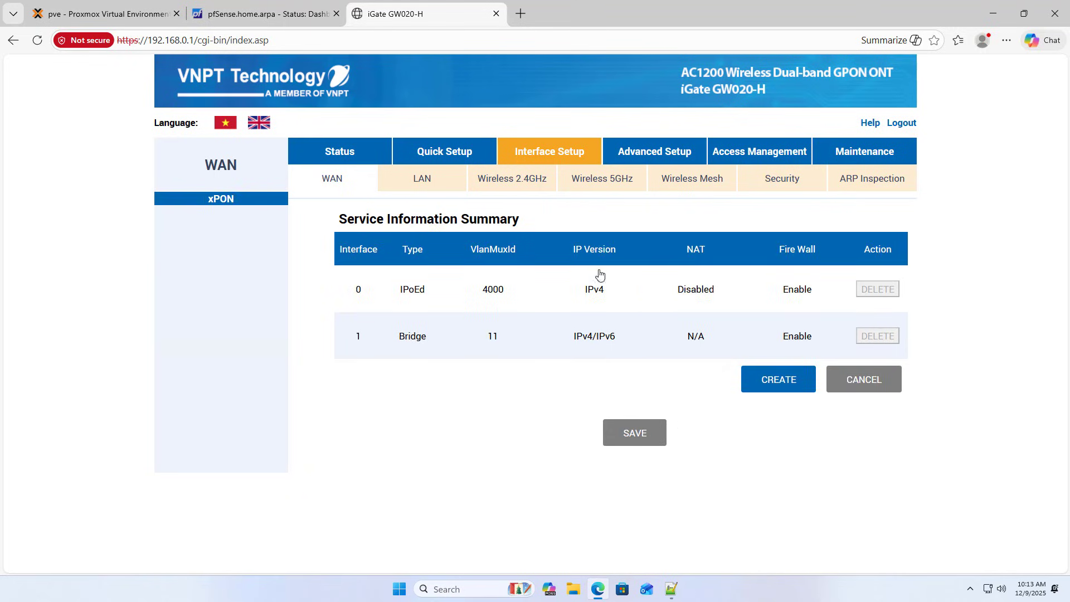
Set the router's LAN DHCP to Disabled, save, and return to the WAN summary.
click(425, 188)
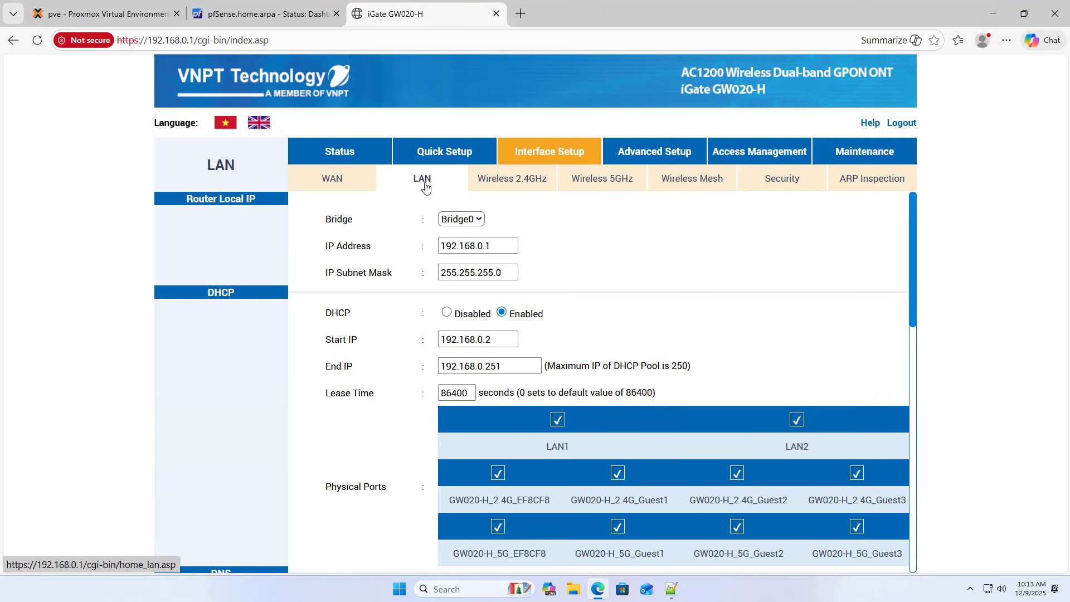
click(447, 312)
double_click(342, 314)
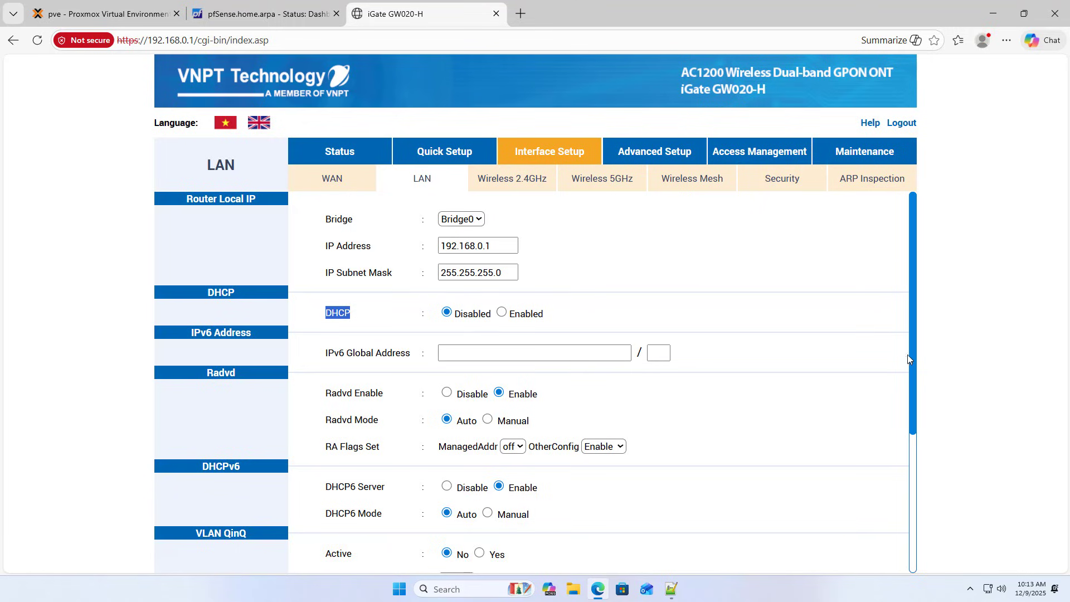
drag(907, 357, 908, 494)
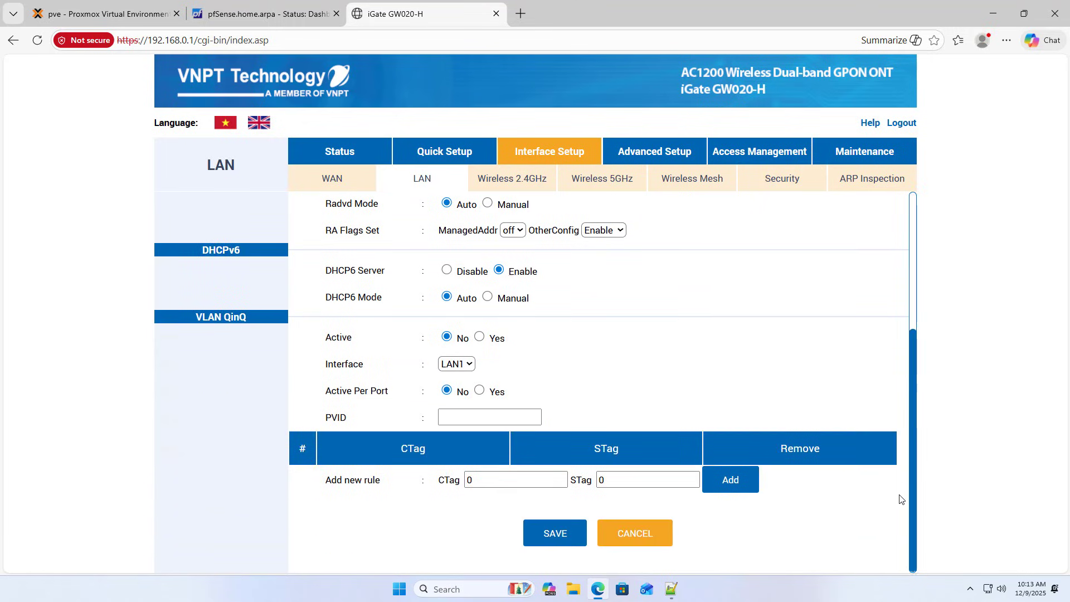
click(569, 543)
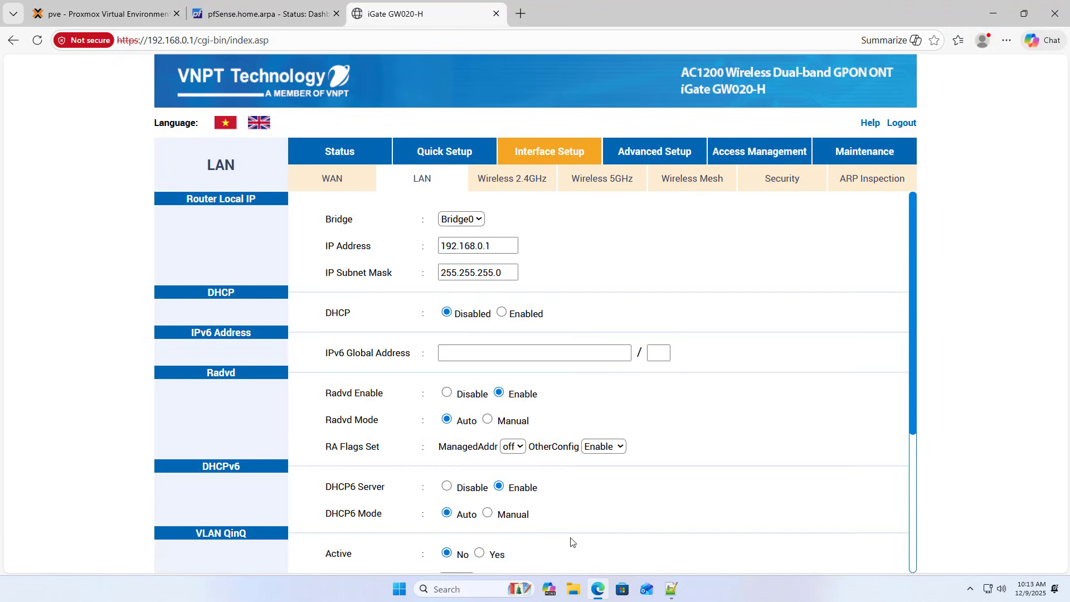
click(342, 178)
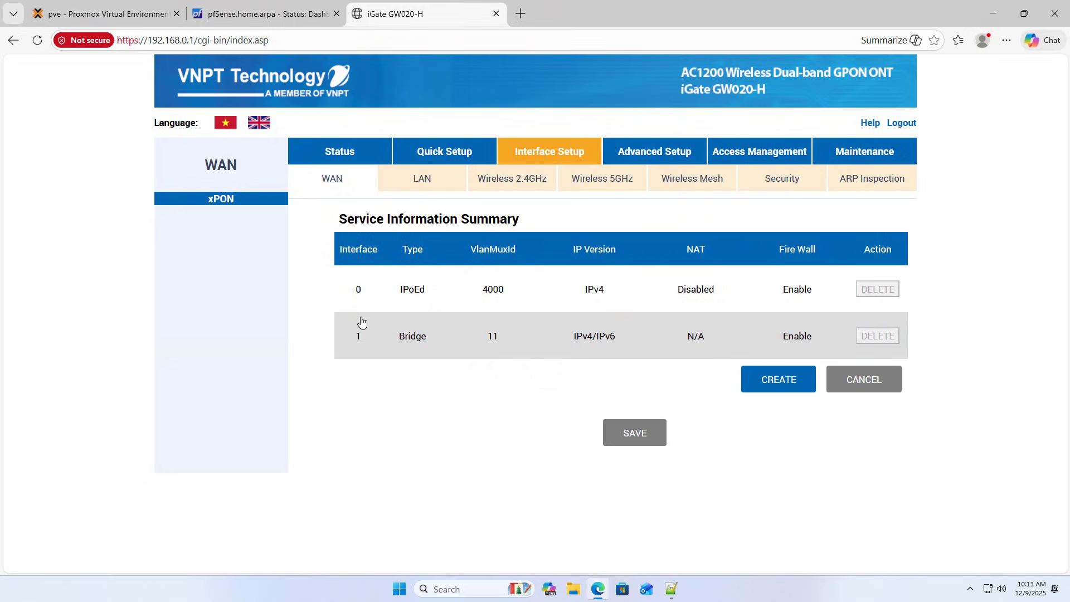
Save an activated interface group 'internet' joining WAN 1 and LAN1, then close the router tab.
click(671, 157)
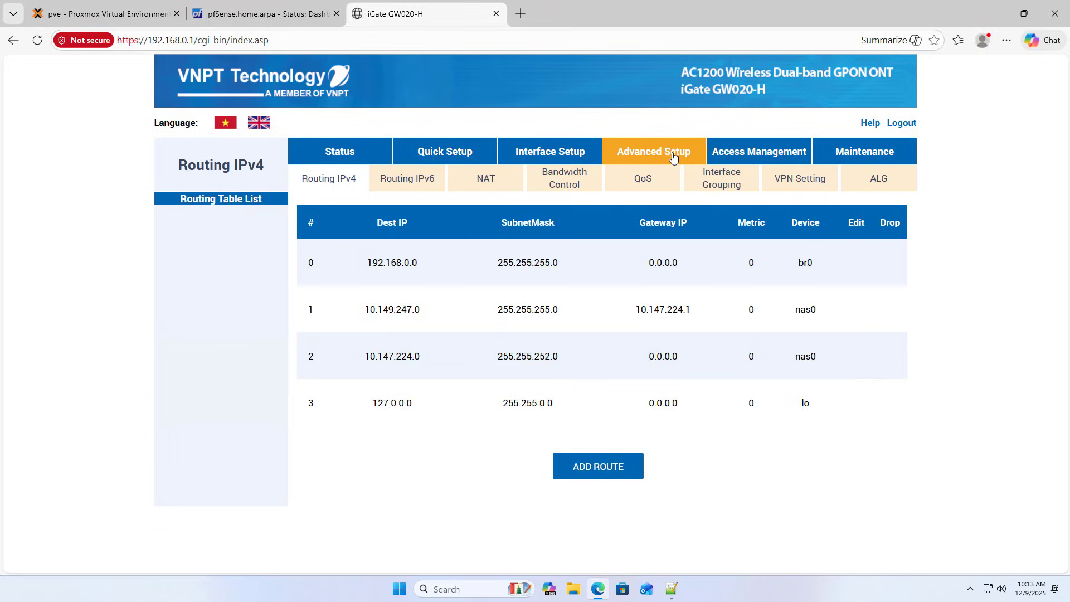
click(725, 188)
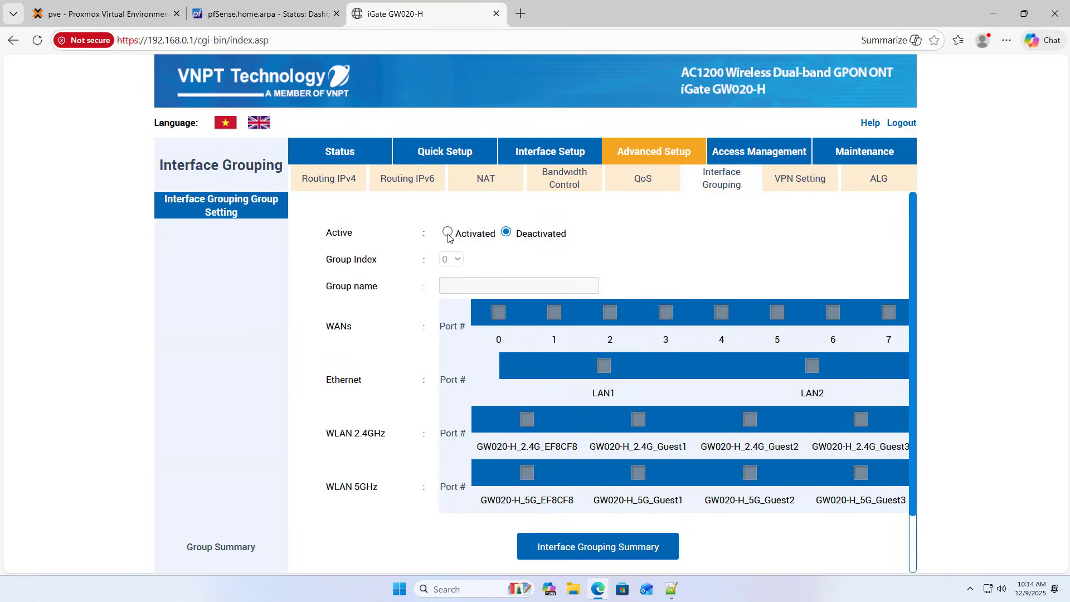
click(448, 232)
click(459, 285)
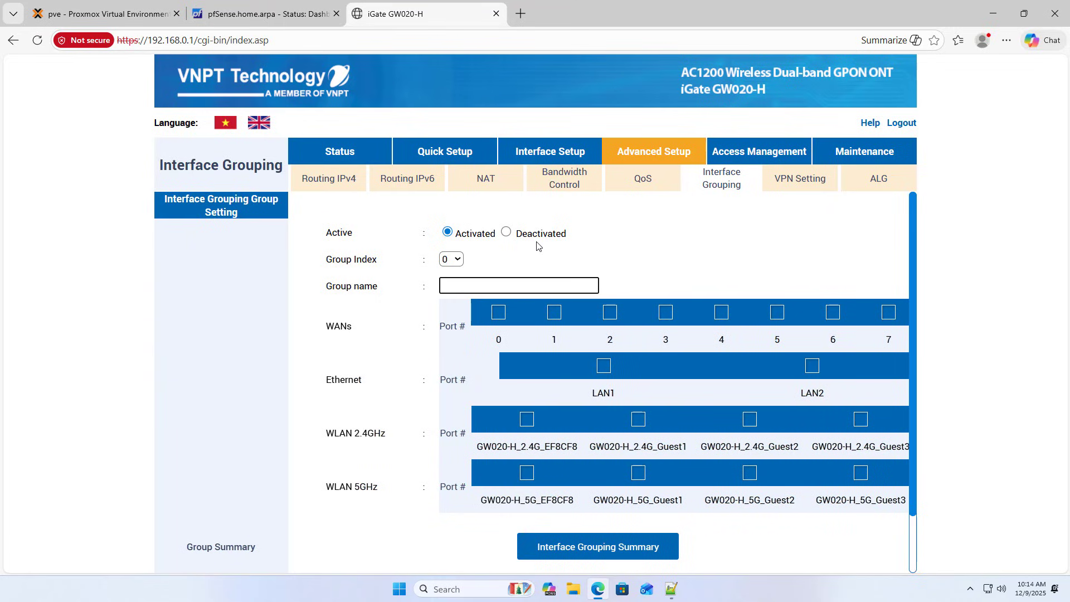
text(internet)
click(555, 314)
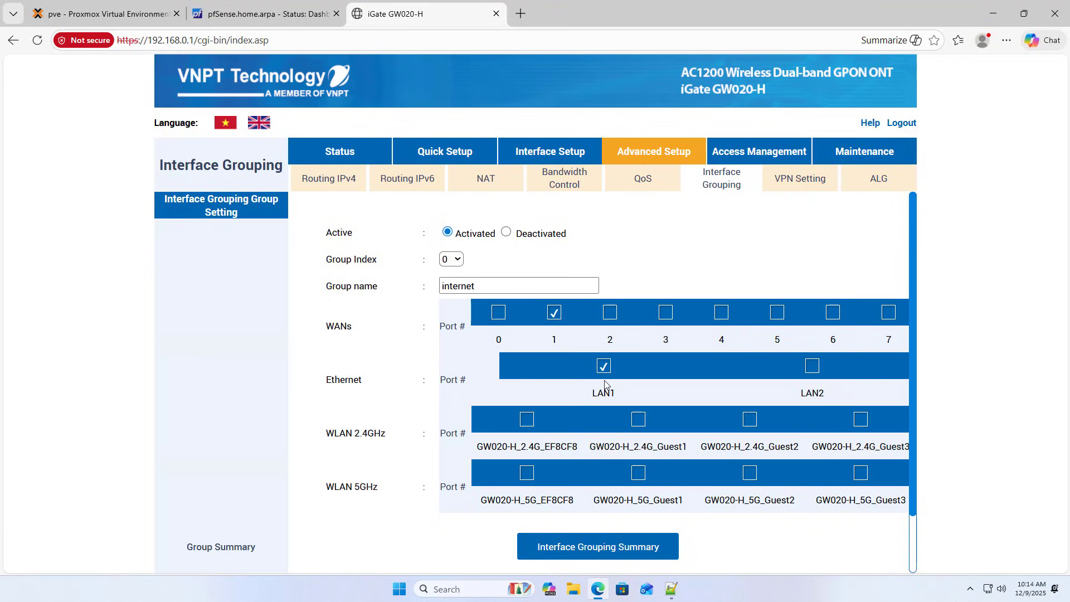
drag(912, 460, 911, 555)
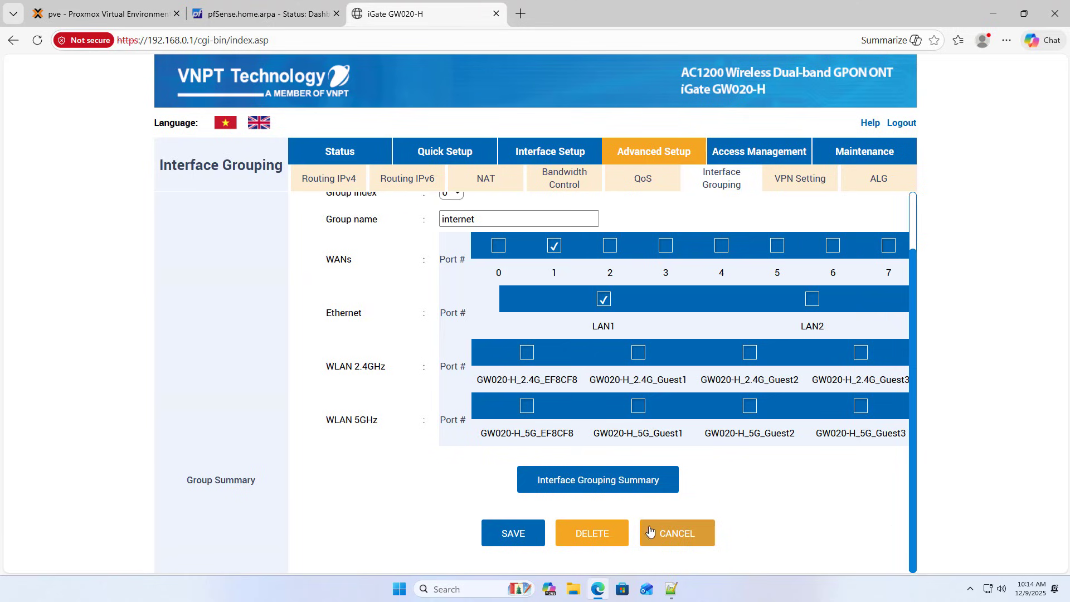
click(513, 533)
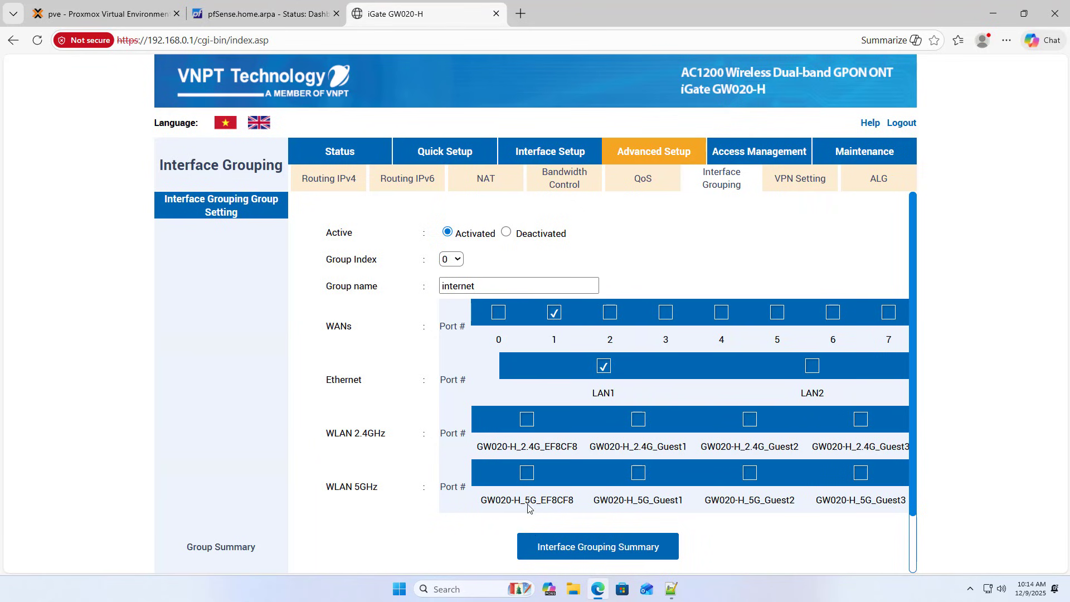
click(496, 13)
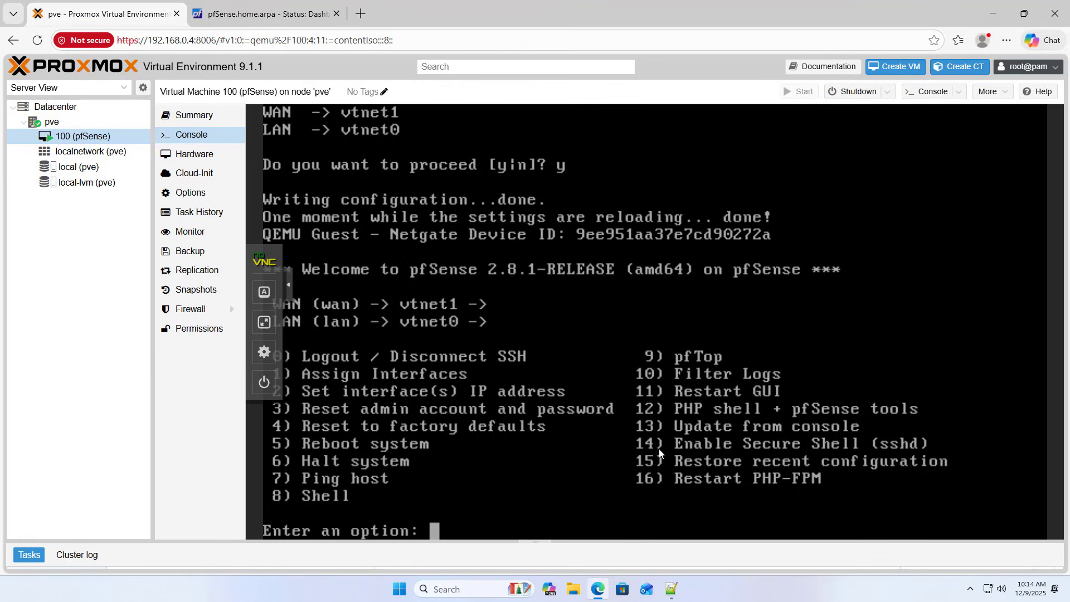
click(672, 589)
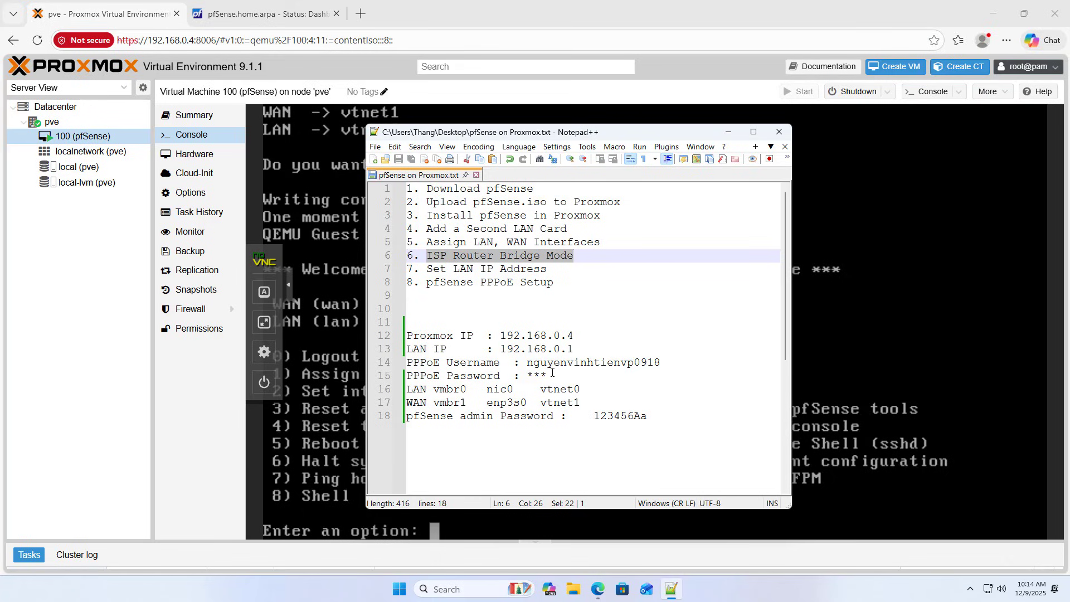
drag(551, 373, 406, 363)
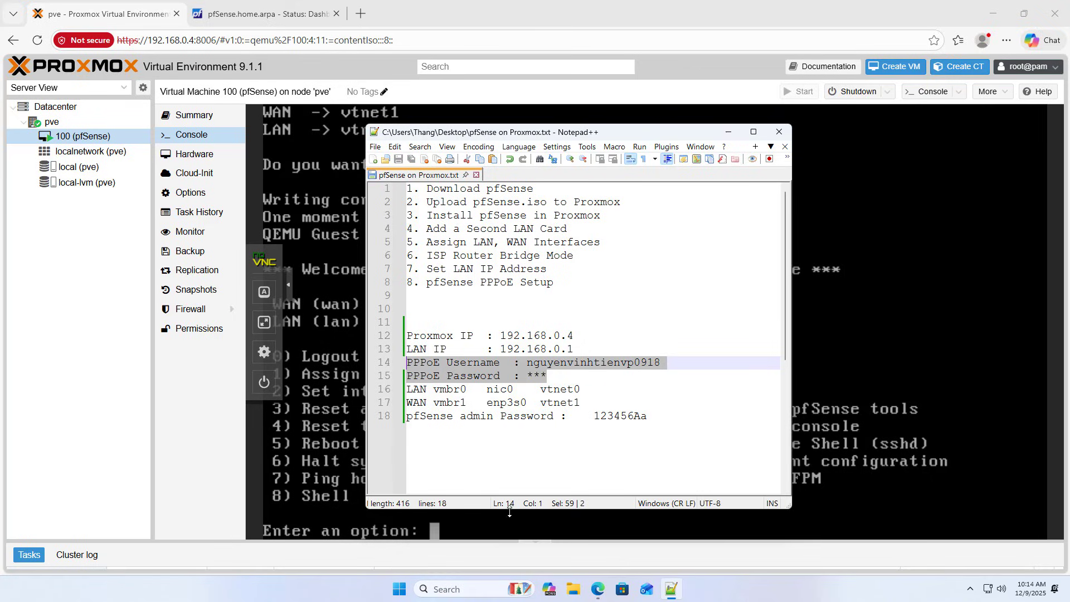
click(509, 519)
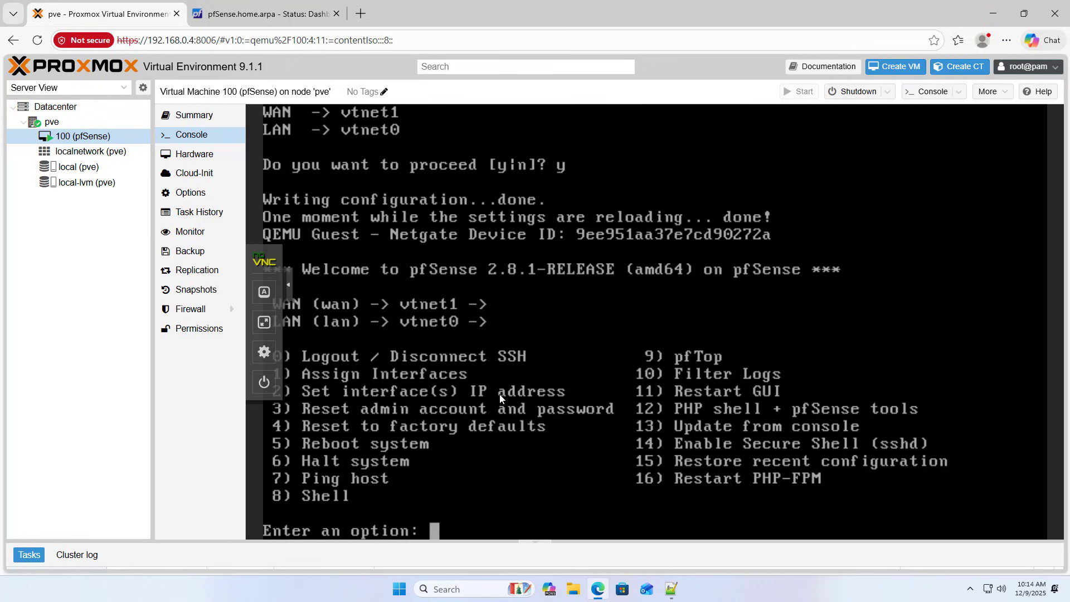
Switch the pfSense VM console to fullscreen and collapse the noVNC side toolbar.
click(270, 328)
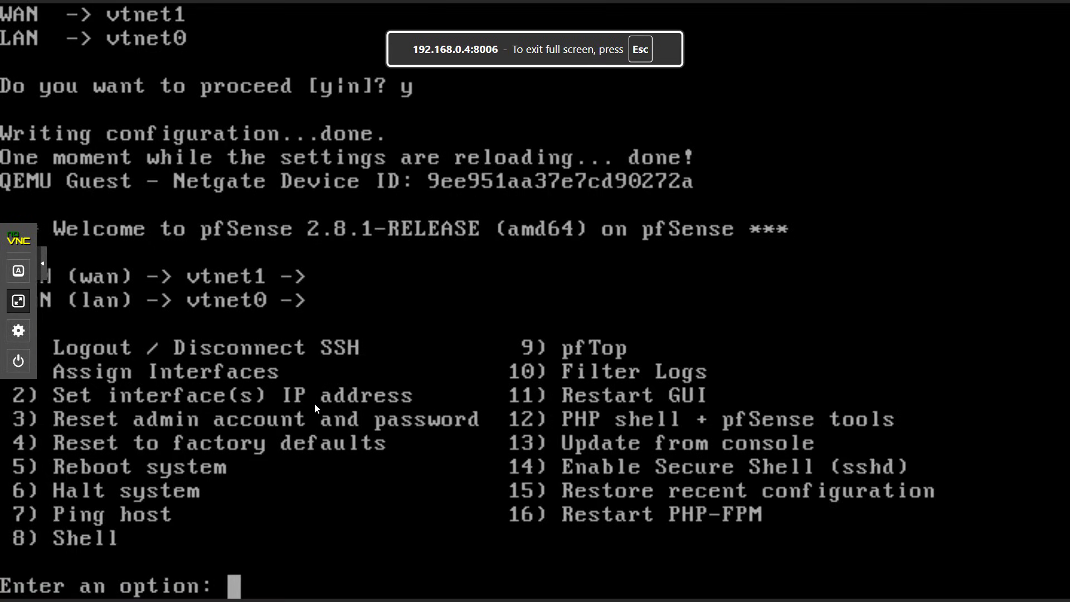
click(45, 270)
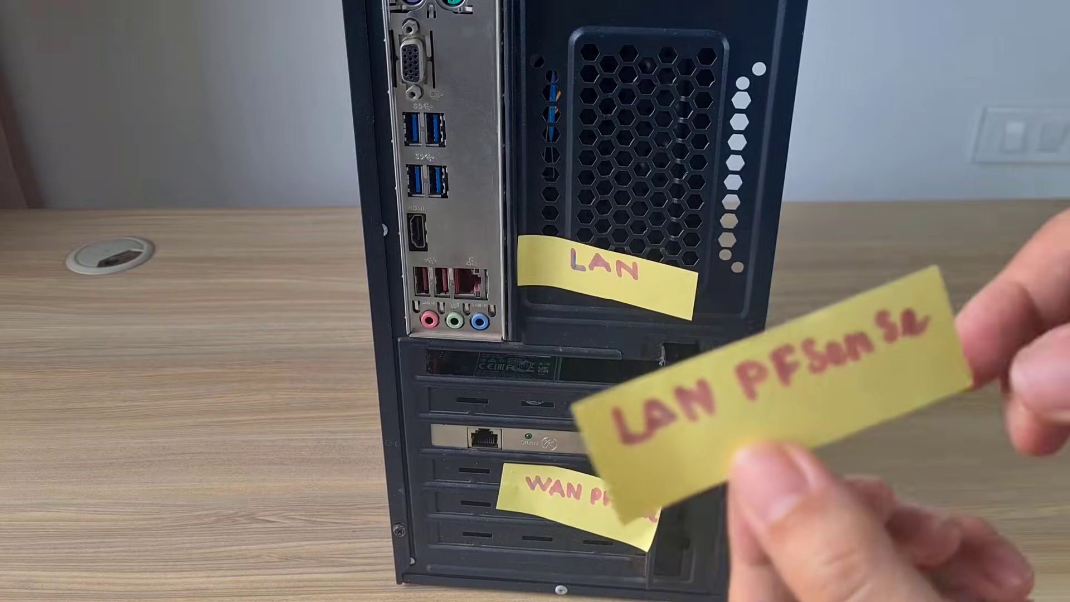
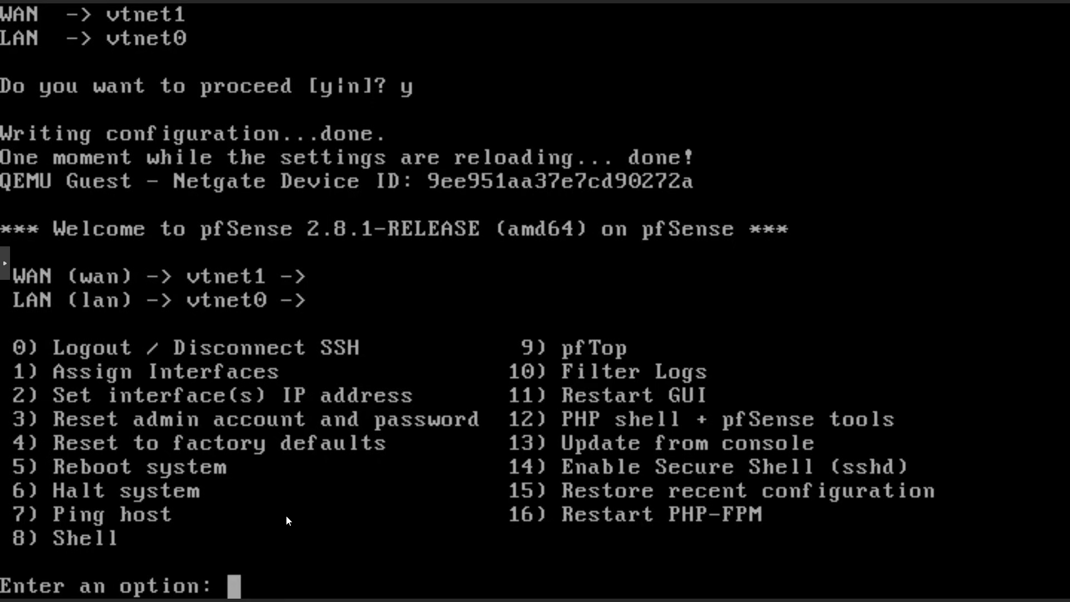
In the pfSense console, give the LAN interface the static IPv4 address 192.168.0.1/24.
text(2)
key(Return)
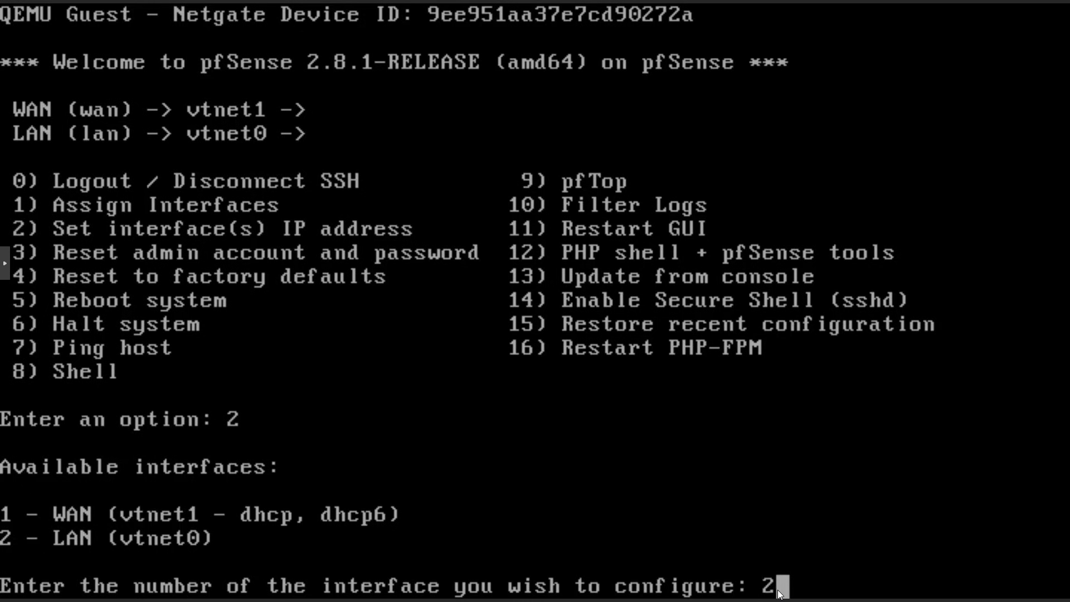
key(Return)
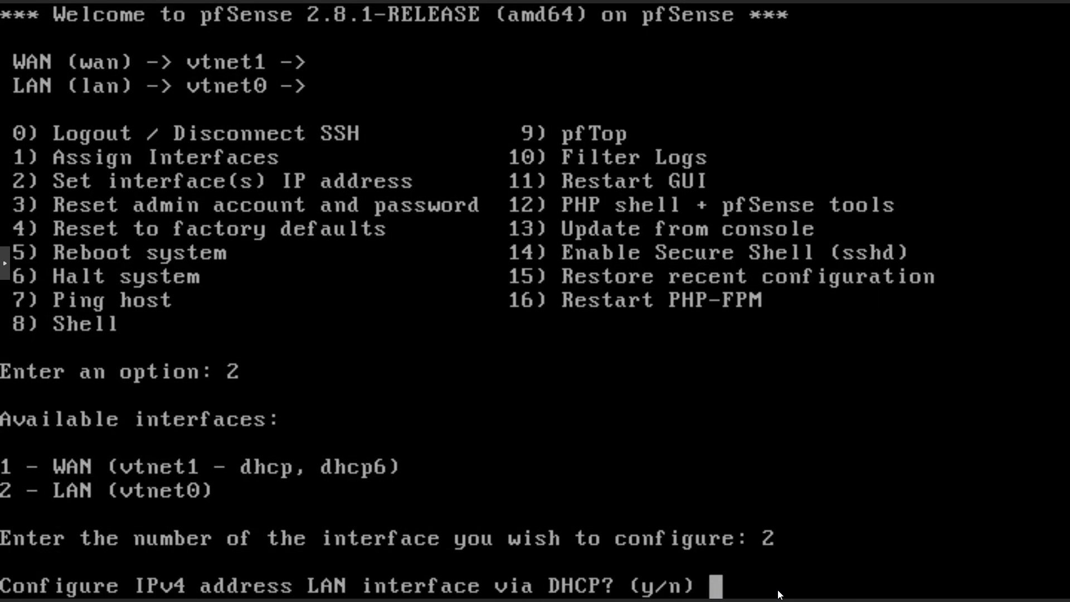
text(n)
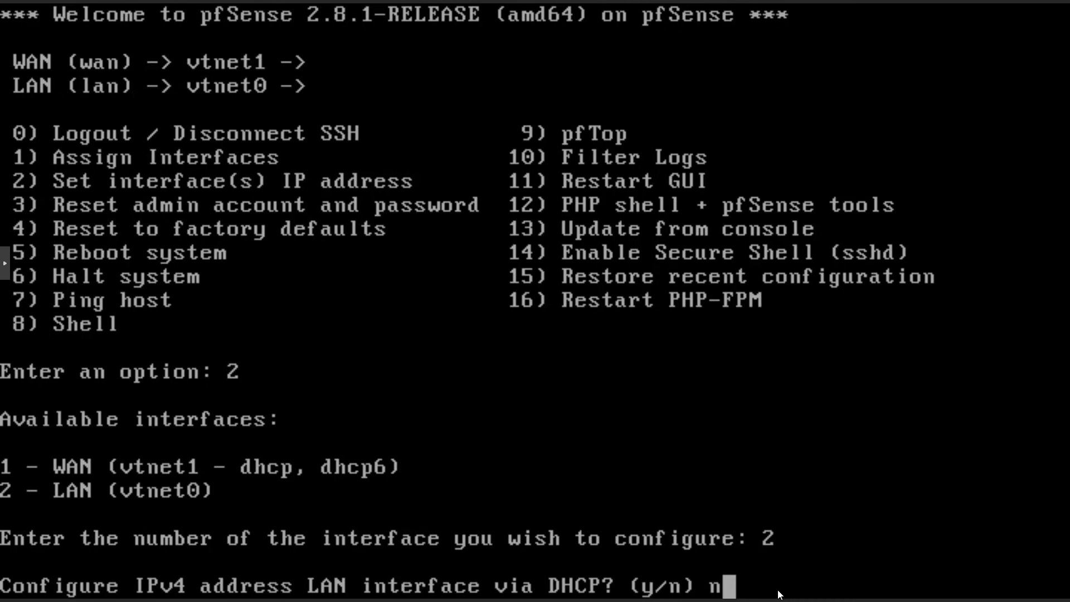
key(Return)
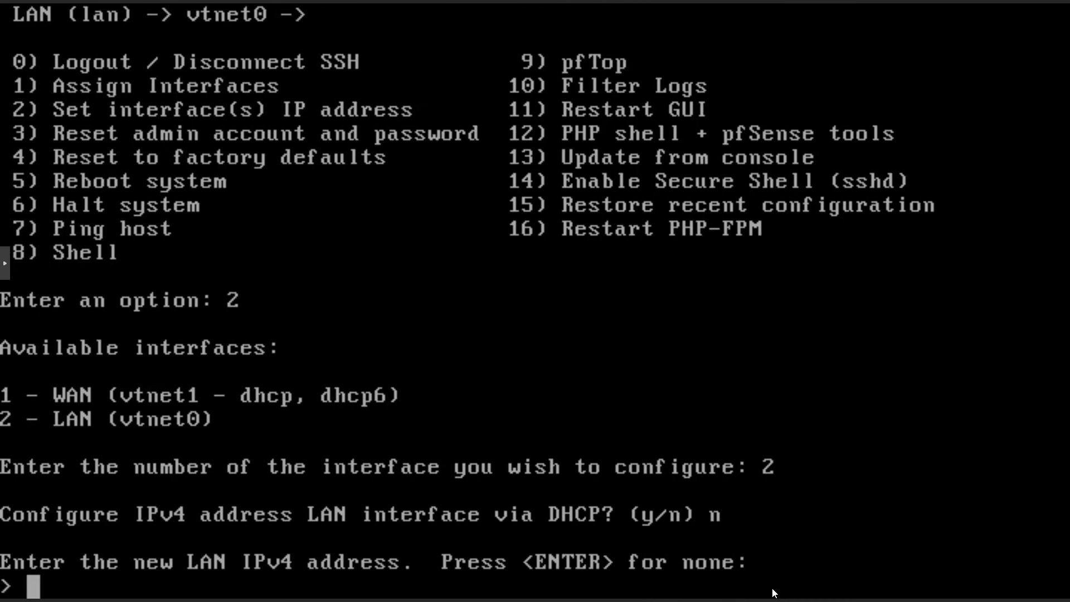
text(192.168)
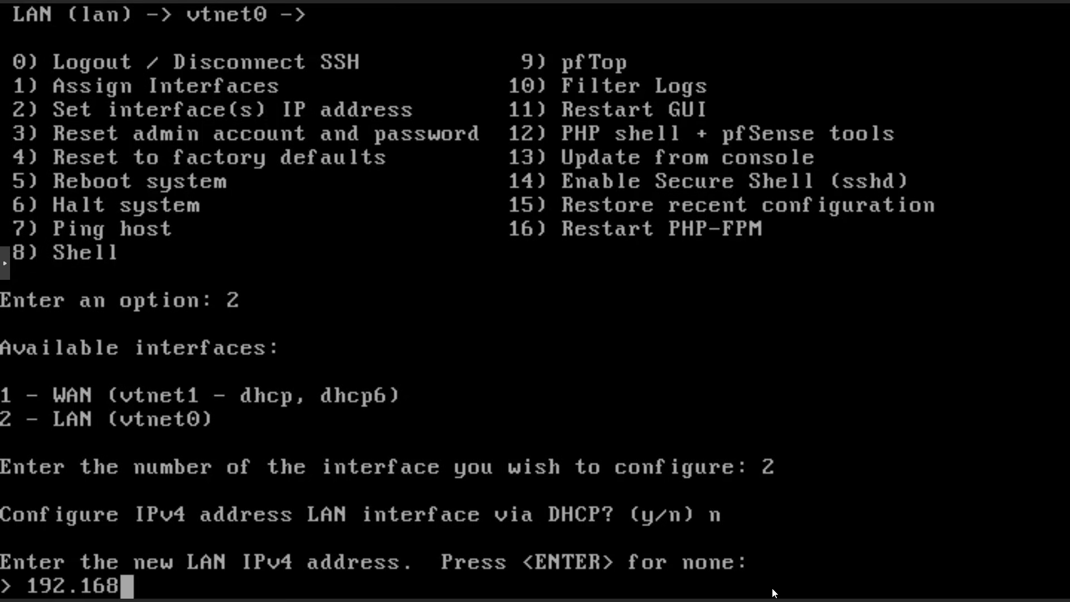
text(.0.1)
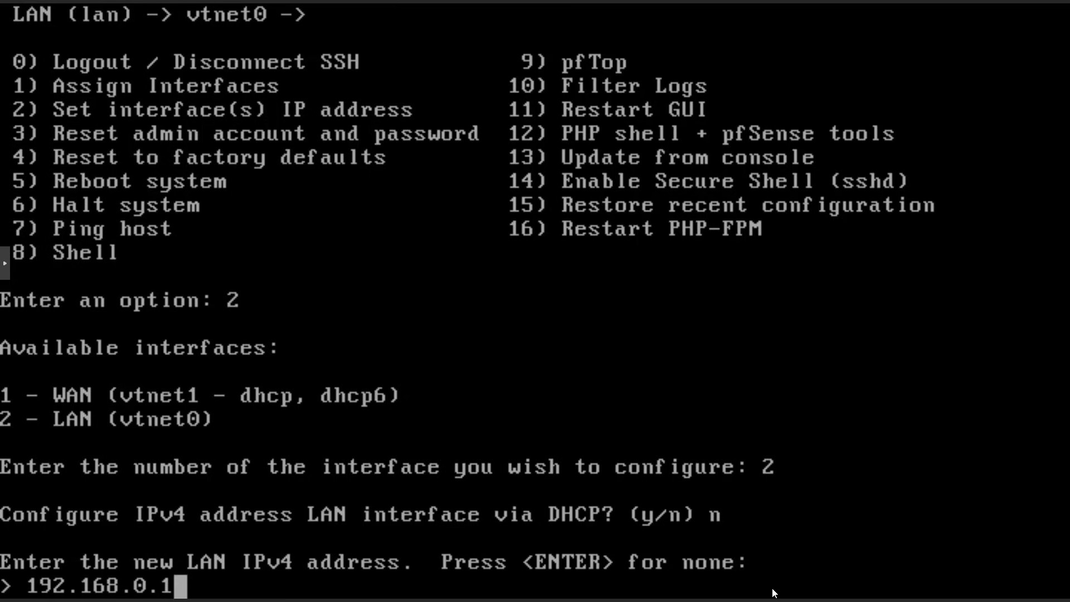
text(/24)
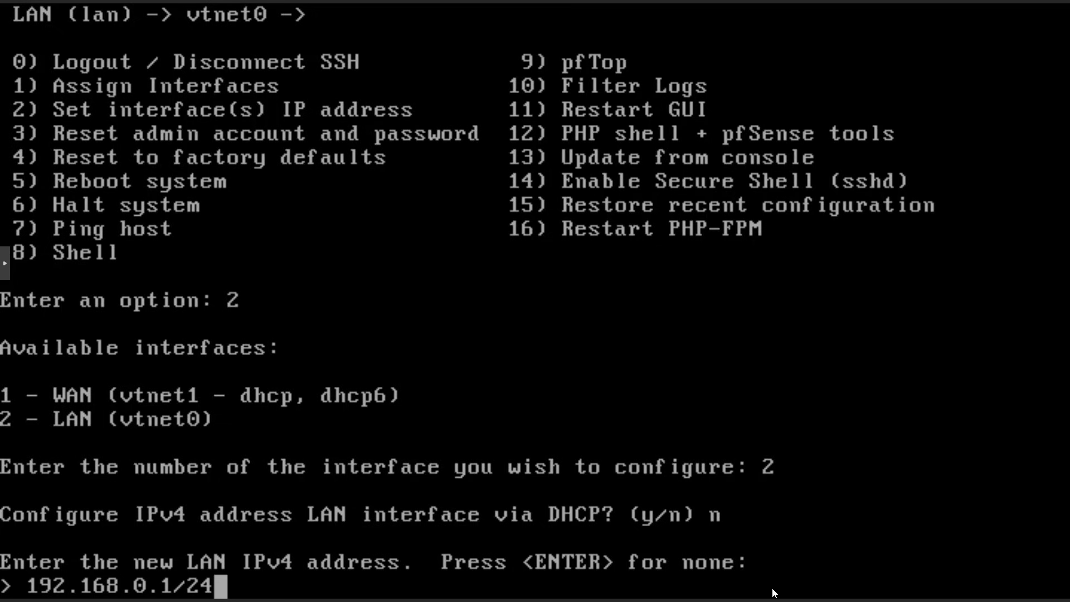
key(Return)
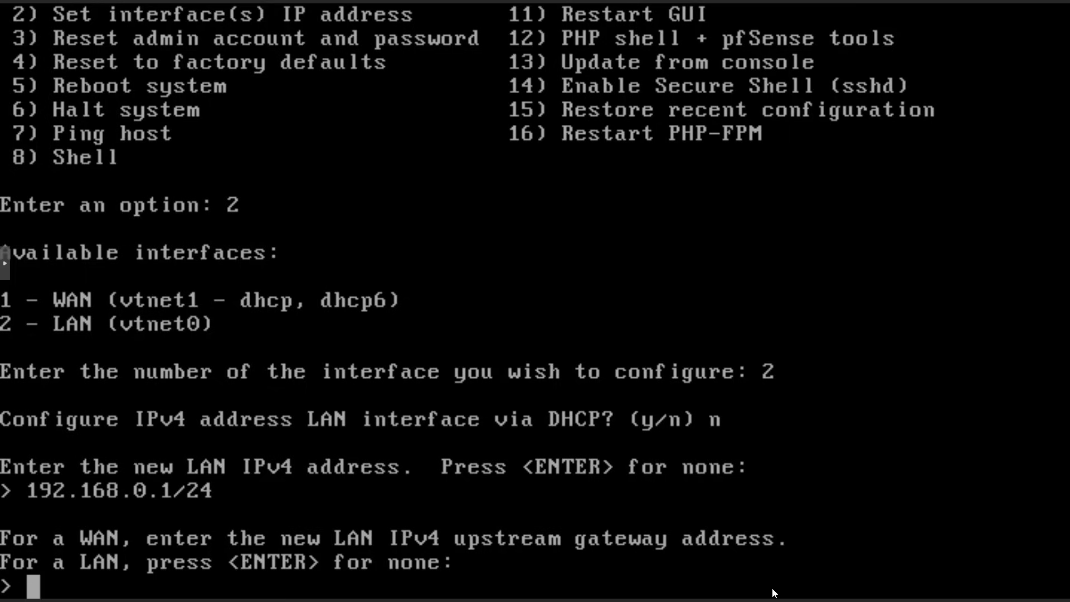
Leave the LAN gateway and IPv6 empty, declining DHCP6, and enable the LAN DHCP server.
key(Return)
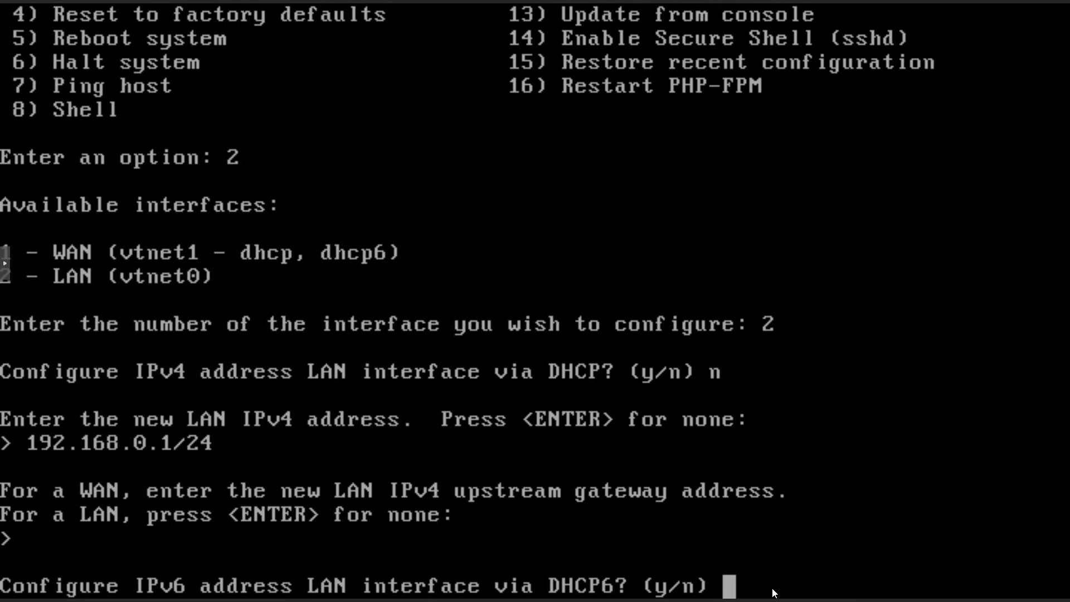
text(n)
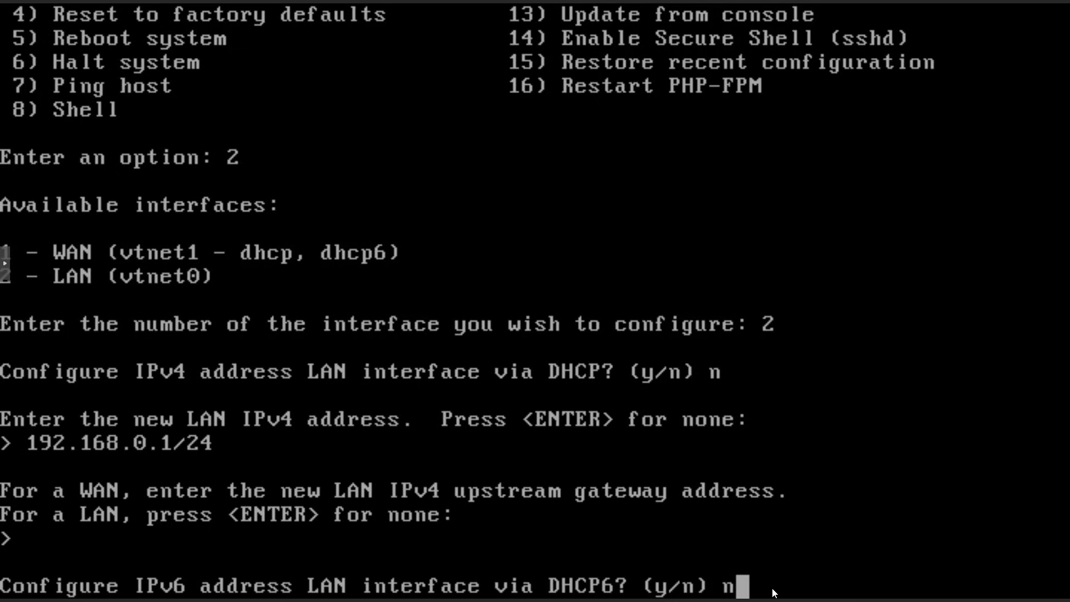
key(Return)
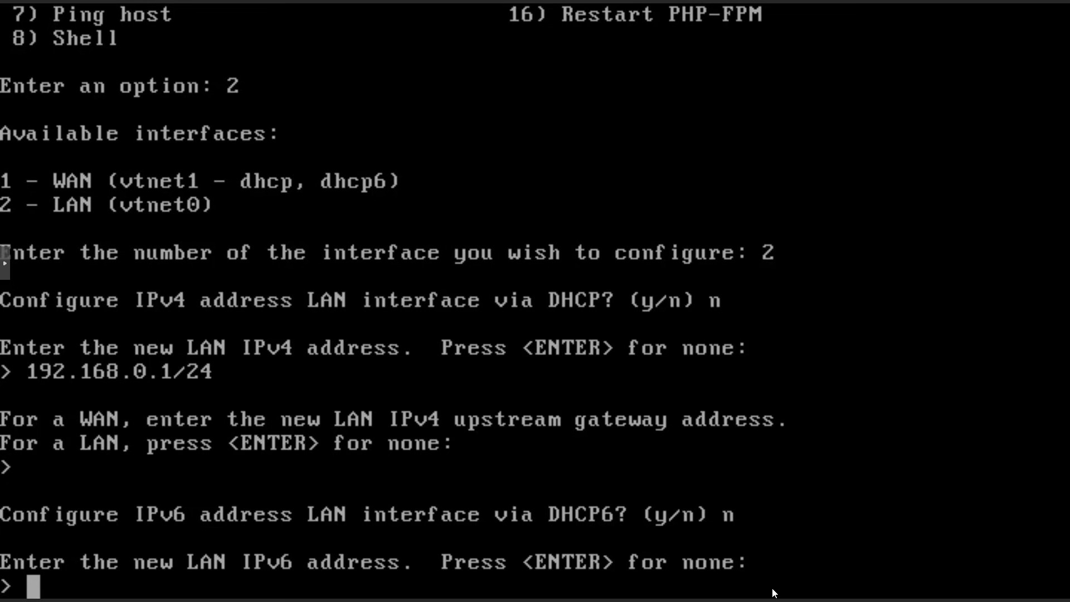
key(Return)
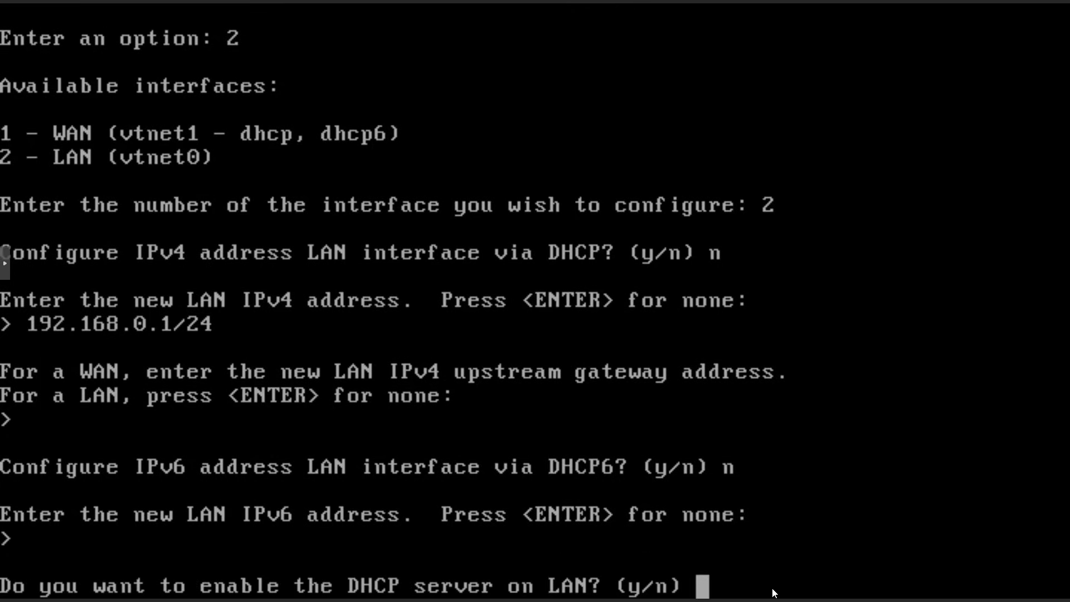
text(y)
key(Return)
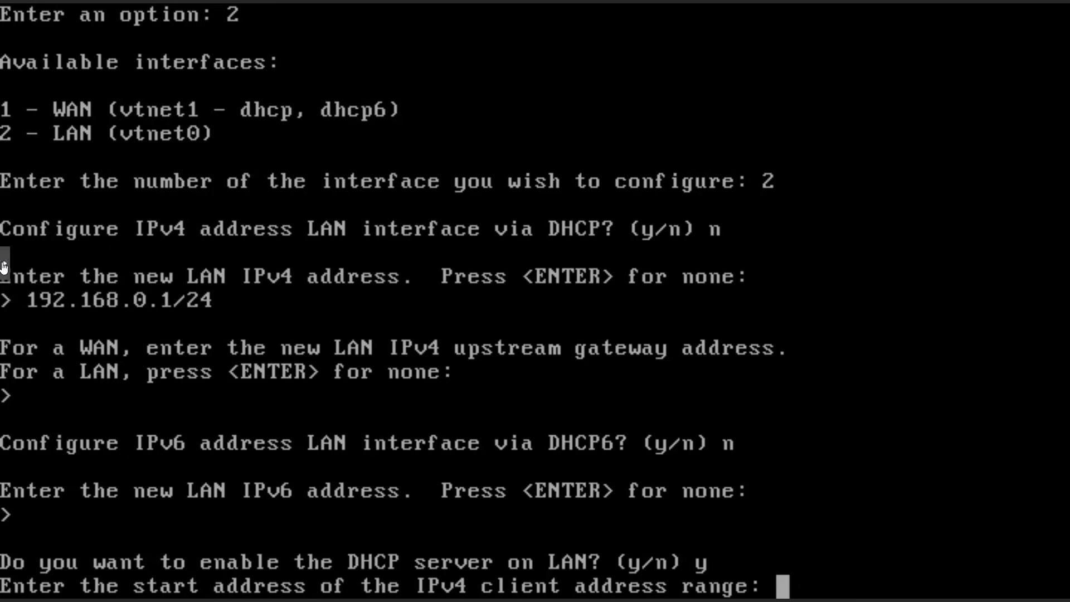
click(3, 263)
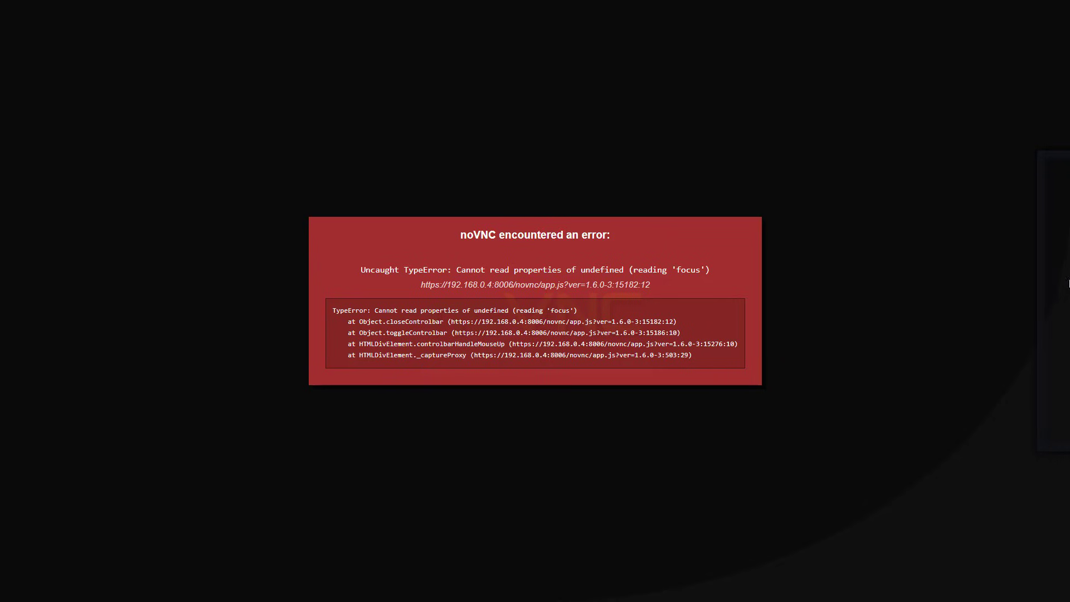
Reload the errored console, then open the Ethernet adapter's properties via ncpa.cpl.
key(F5)
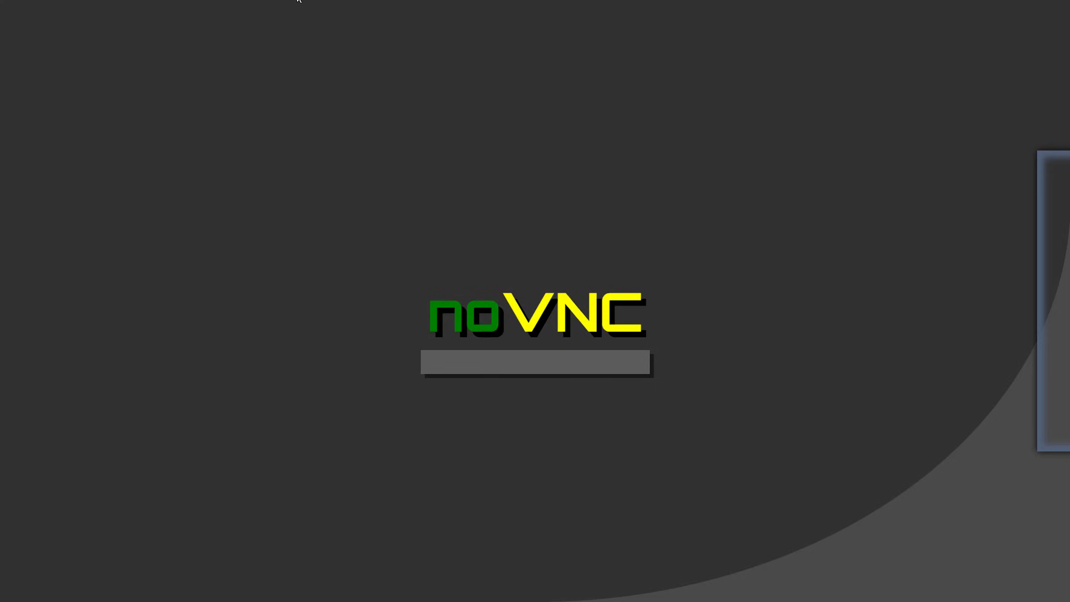
click(534, 46)
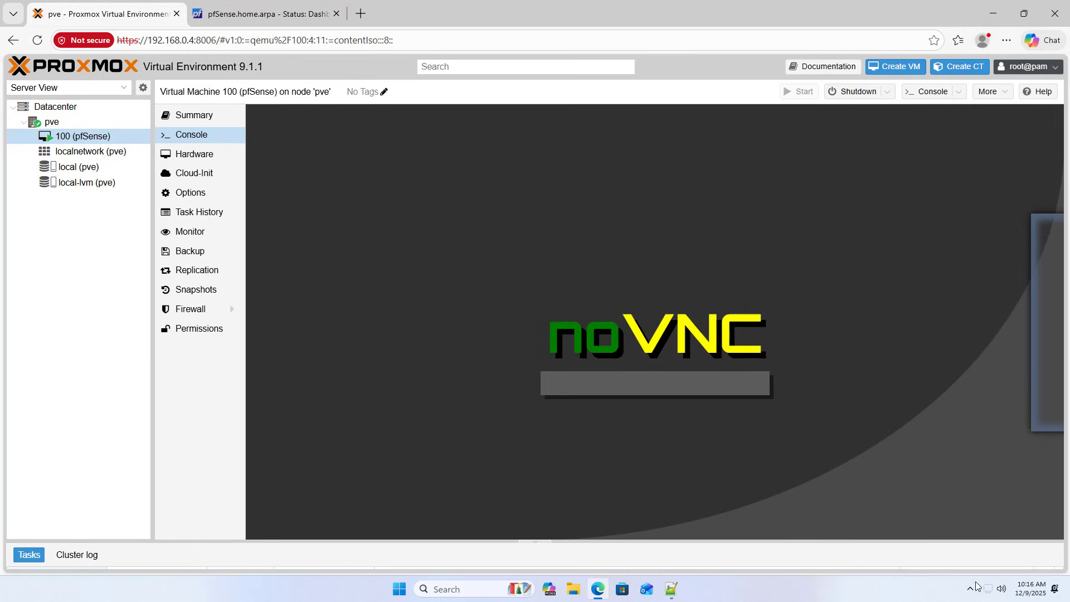
click(449, 589)
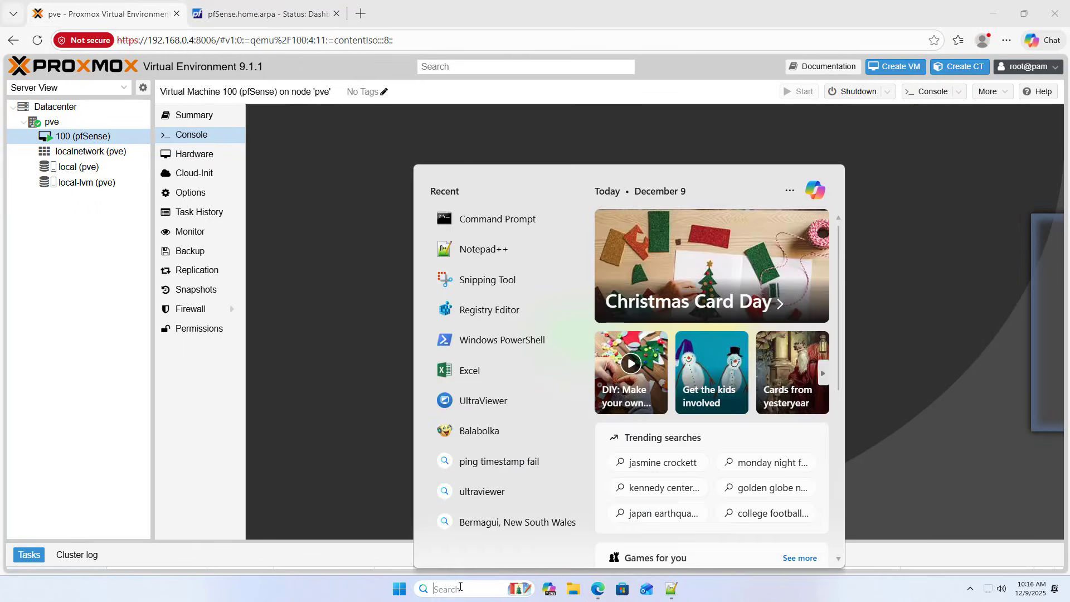
text(nc)
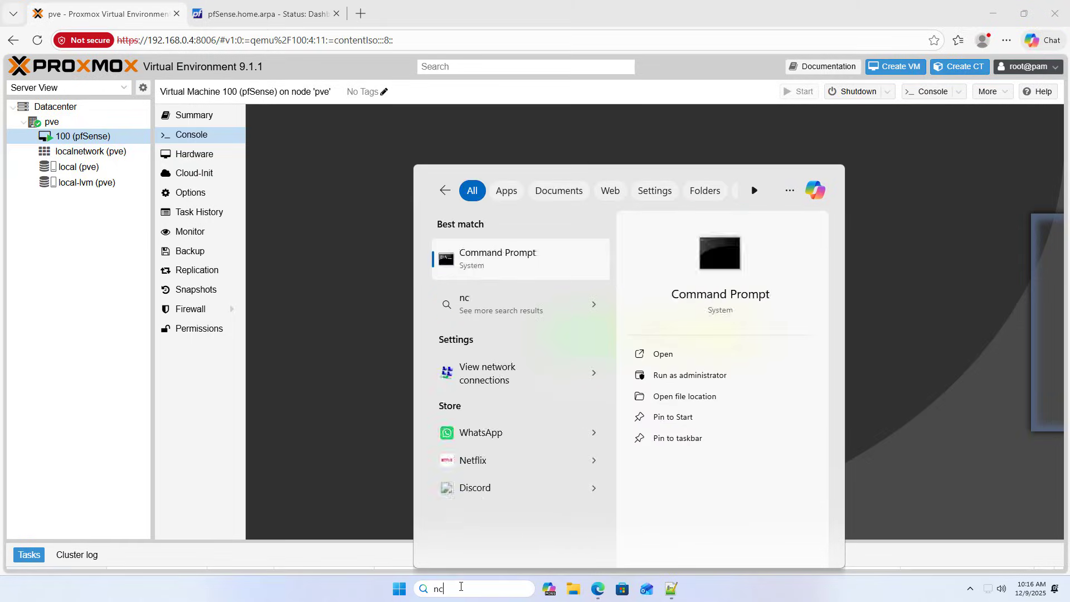
text(pa.cpl)
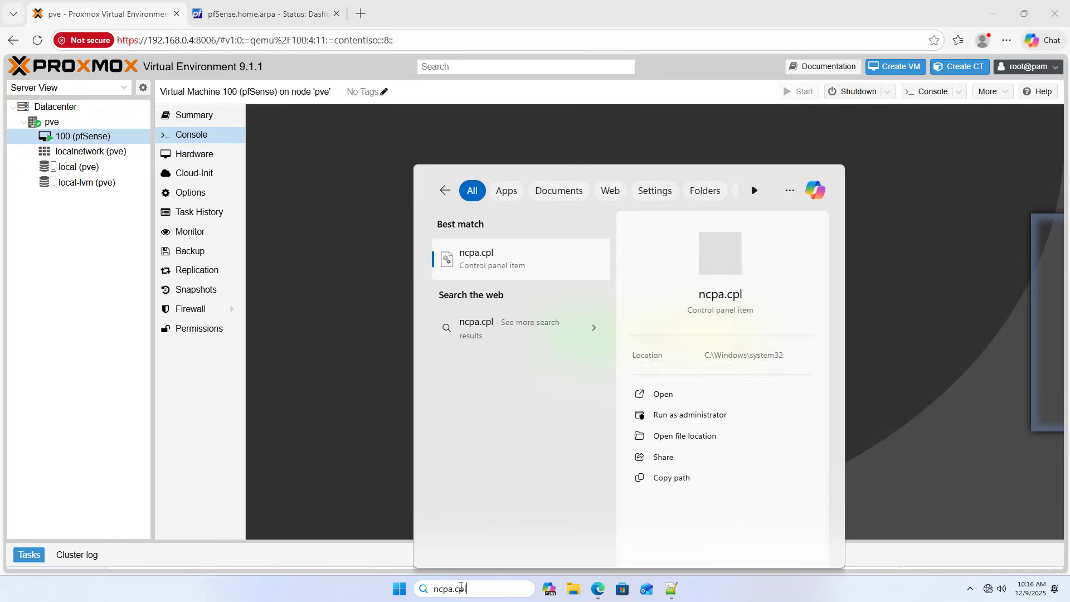
key(Return)
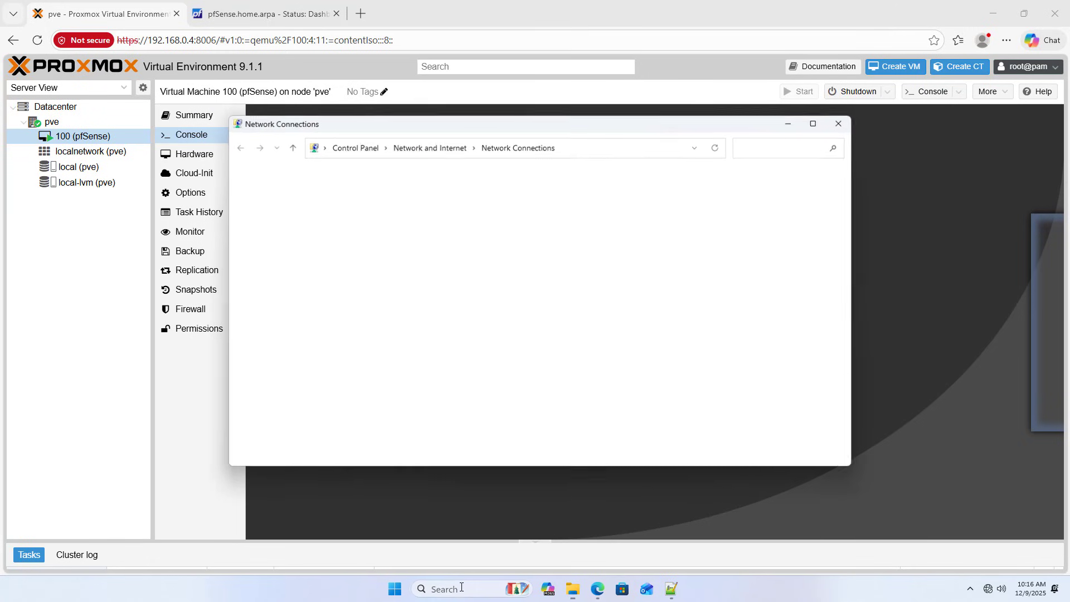
right_click(292, 214)
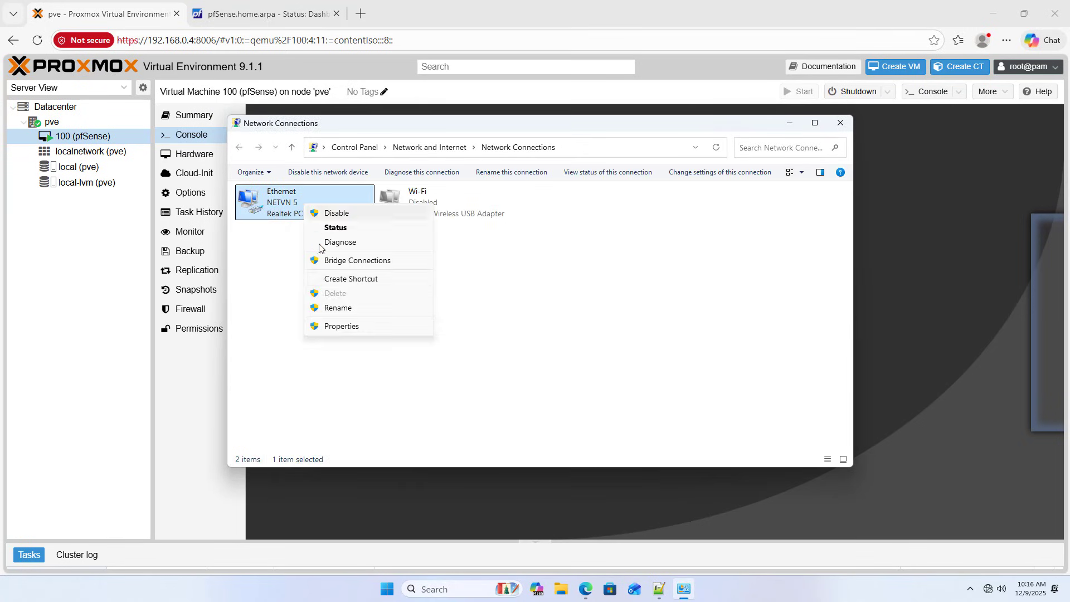
click(341, 329)
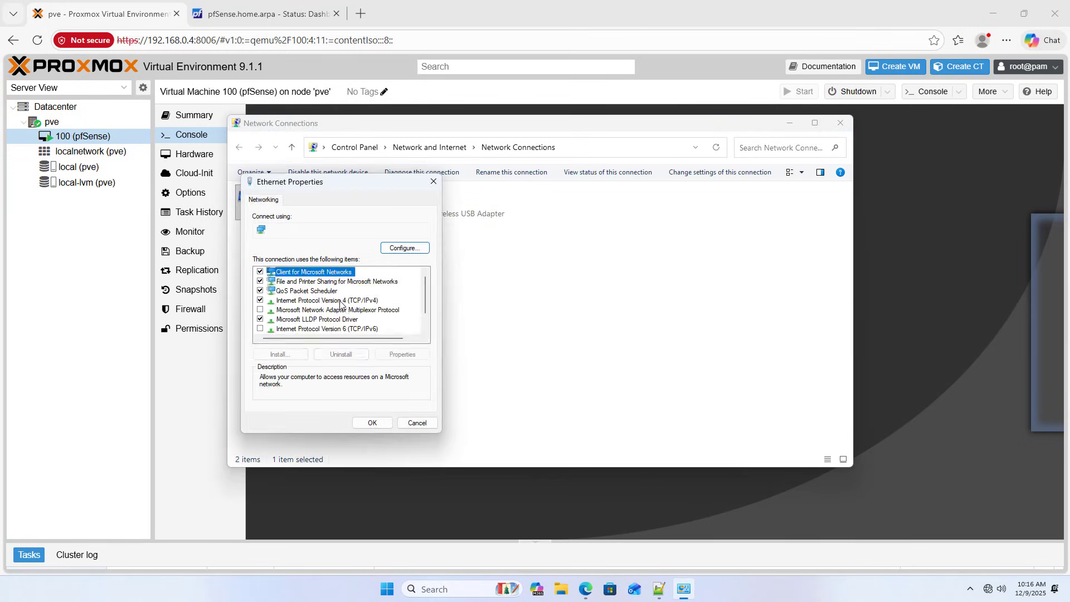
Set Ethernet IPv4 to static 192.168.0.80, mask 255.255.255.0, gateway 192.168.0.1, and apply.
double_click(348, 302)
click(349, 310)
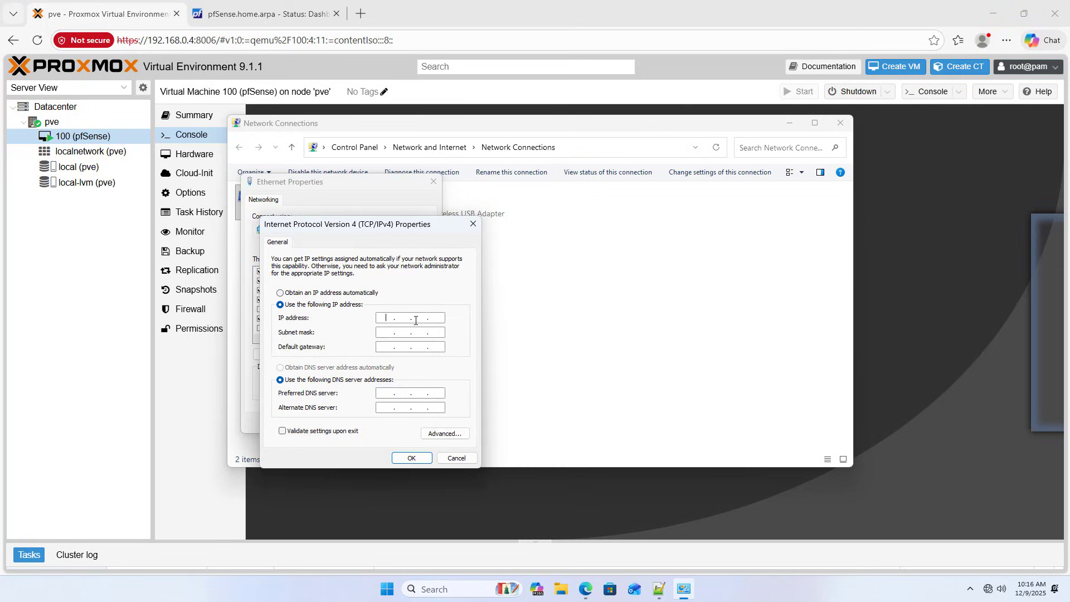
text(192.168.0.80)
key(Tab)
key(Tab)
text(192 . 168 . 0)
key(Tab)
key(Tab)
click(411, 457)
click(372, 423)
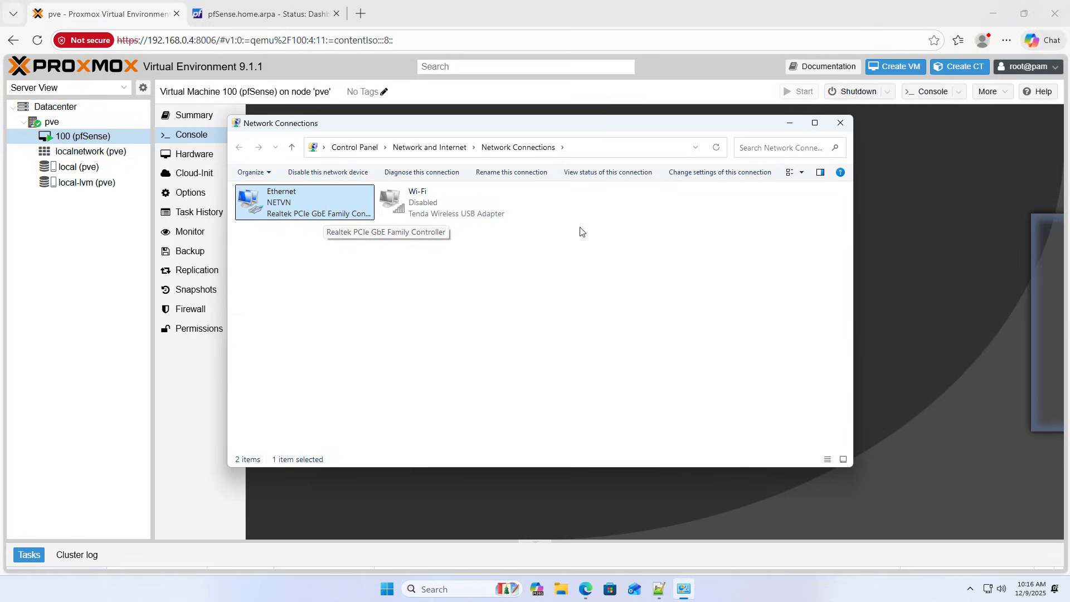
click(840, 122)
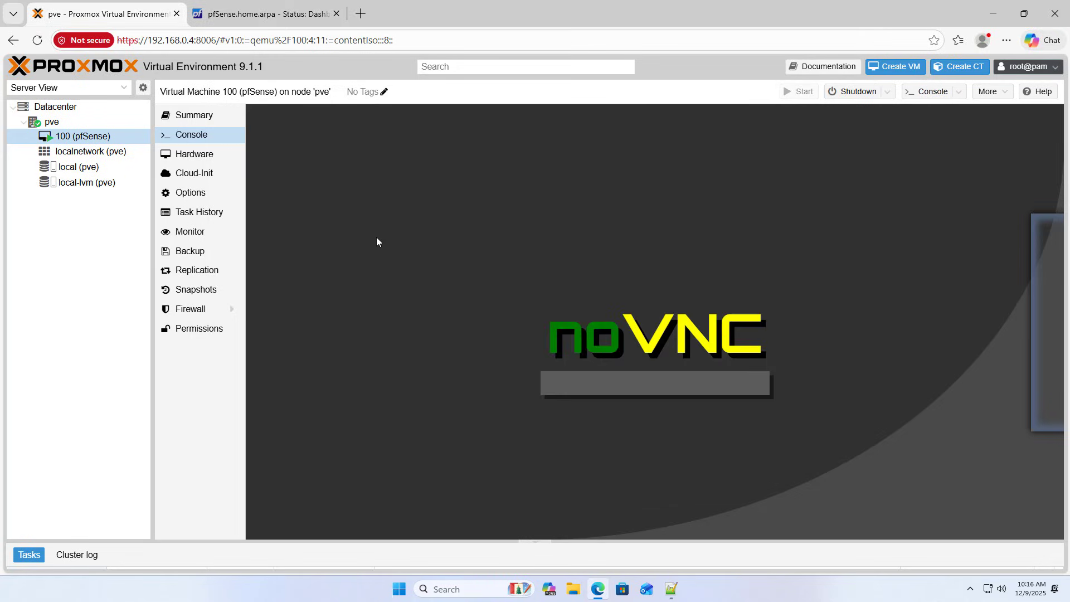
Reopen the pfSense VM console in full screen.
click(202, 154)
click(195, 138)
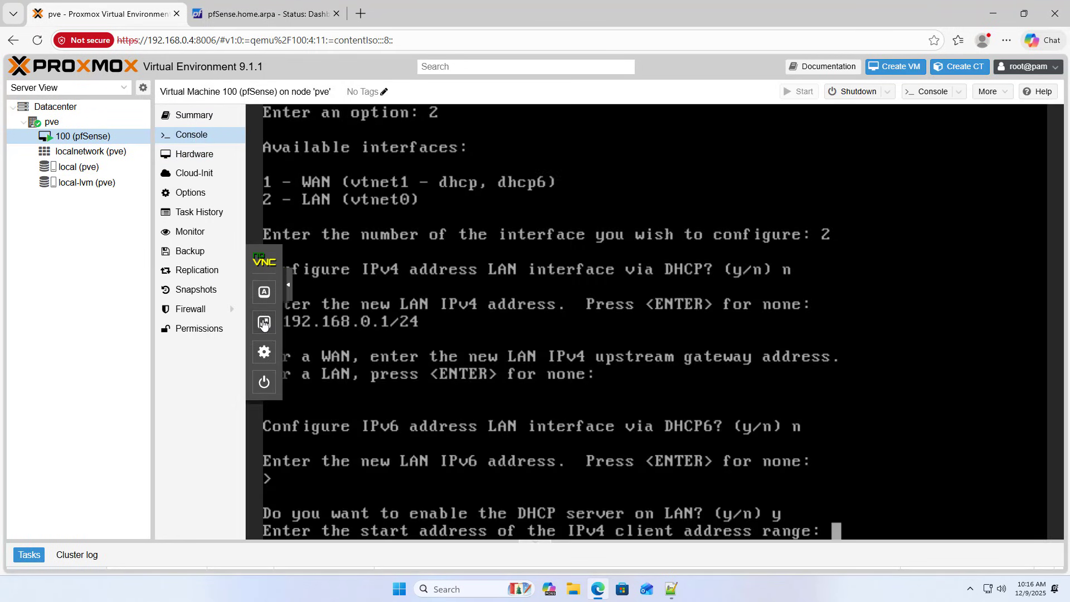
click(254, 290)
click(267, 322)
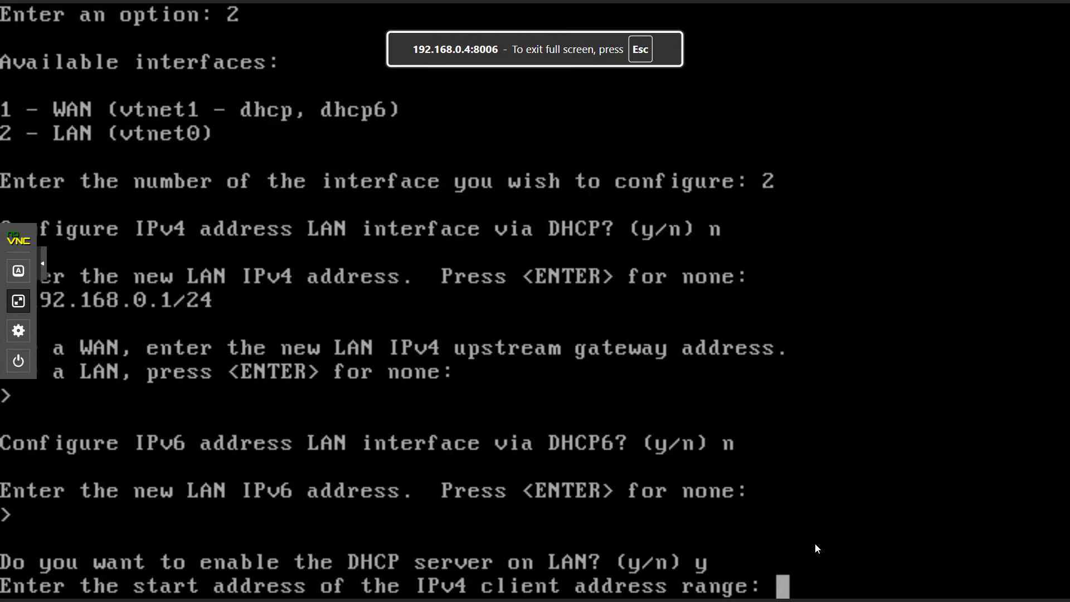
Set the LAN DHCP range 192.168.0.100–192.168.0.199 and revert the webConfigurator to HTTP.
text(192)
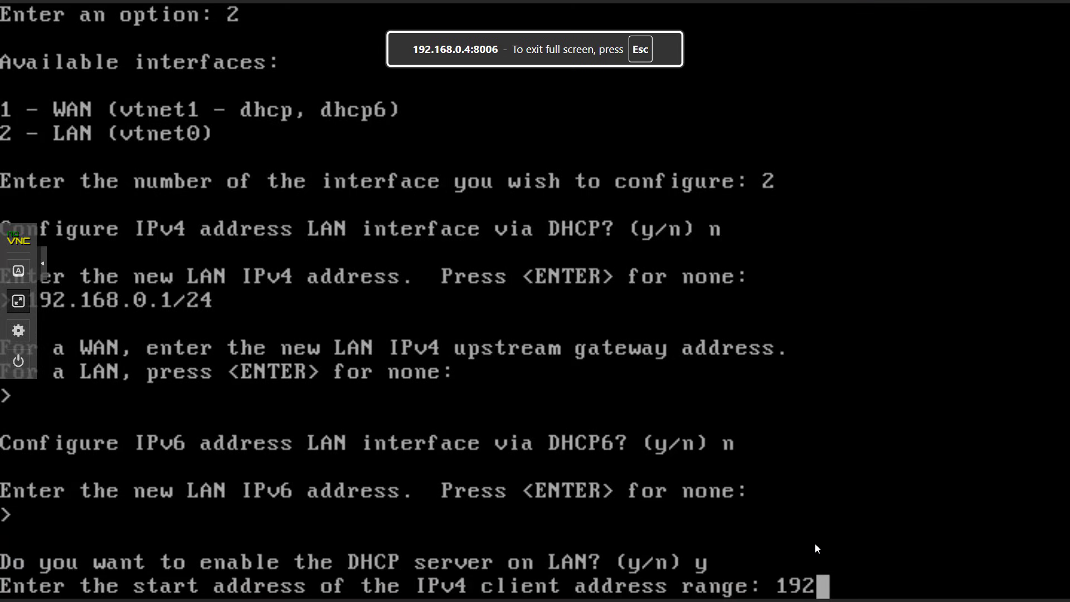
text(.168.0.)
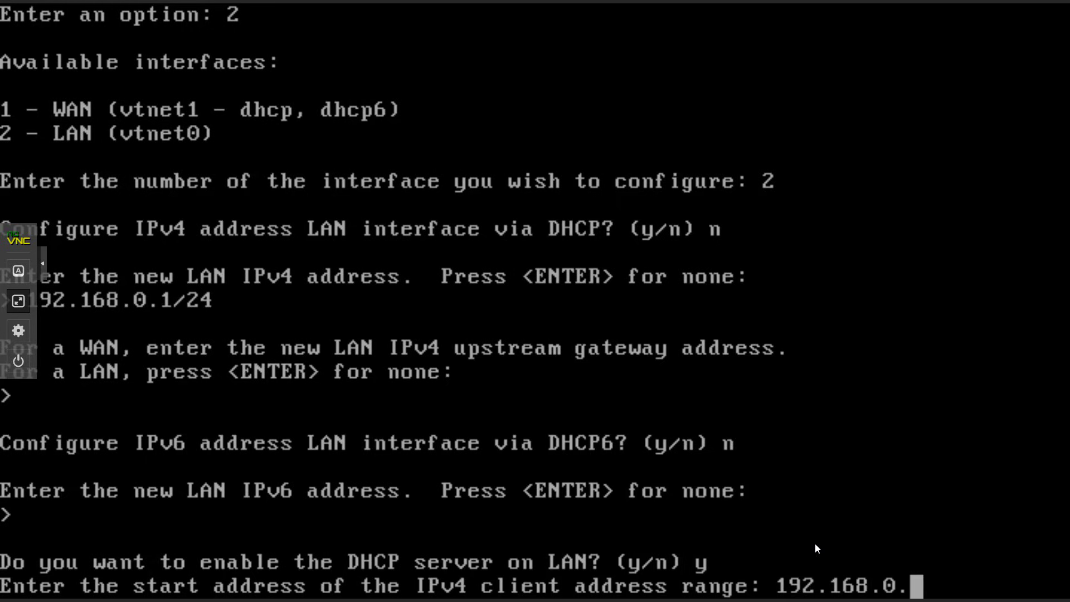
text(100)
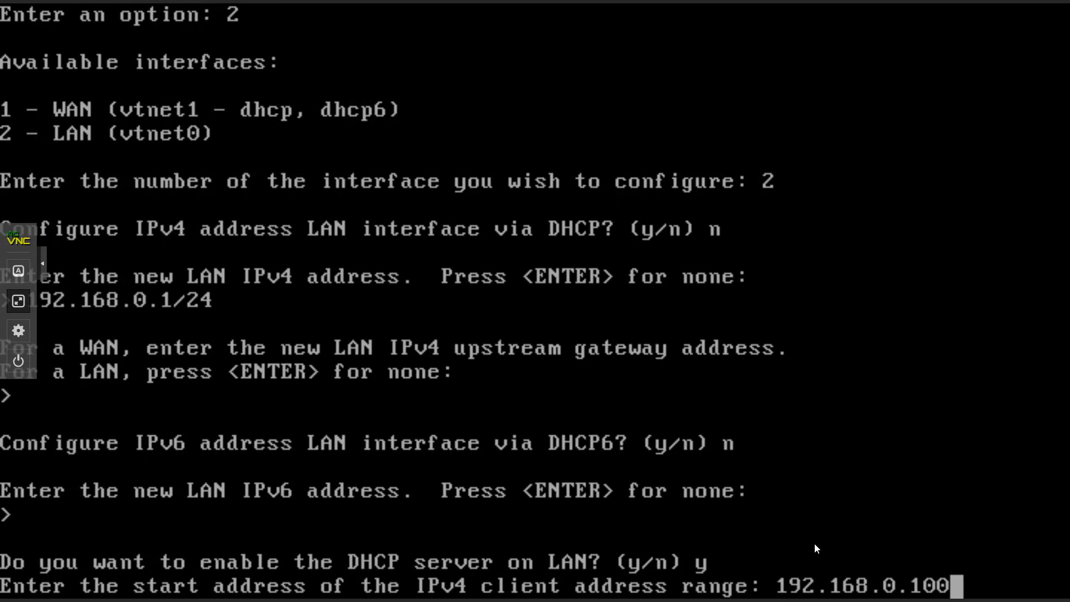
key(Return)
text(192)
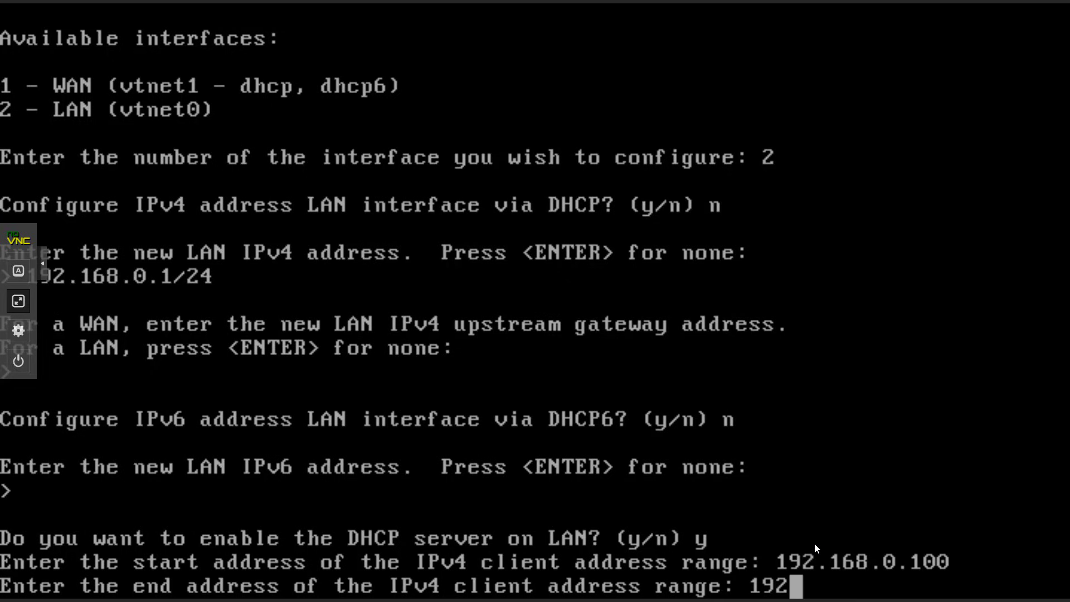
text(.168.0.)
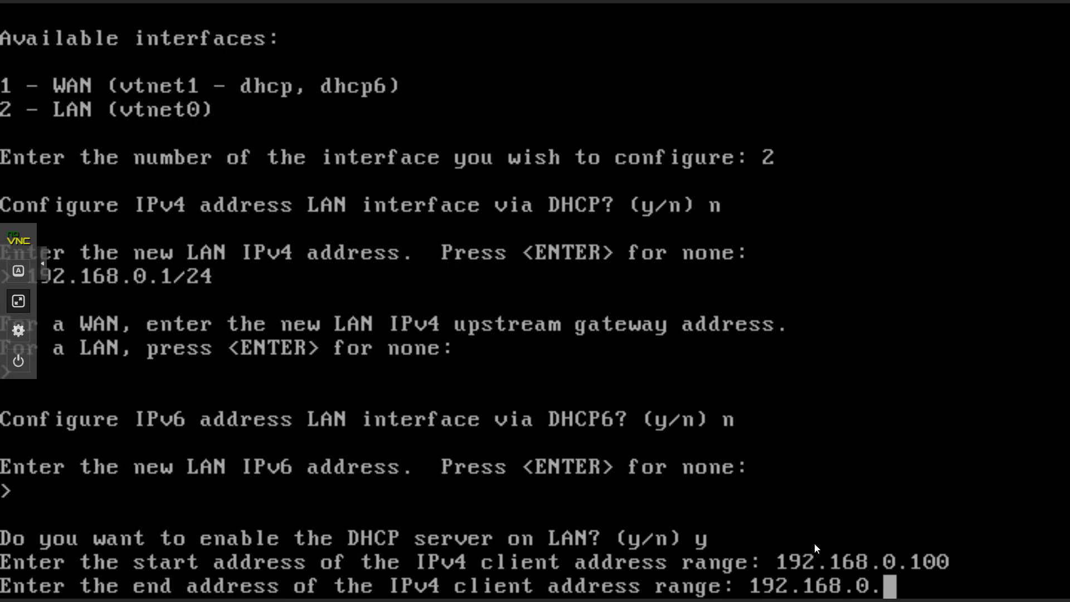
text(199)
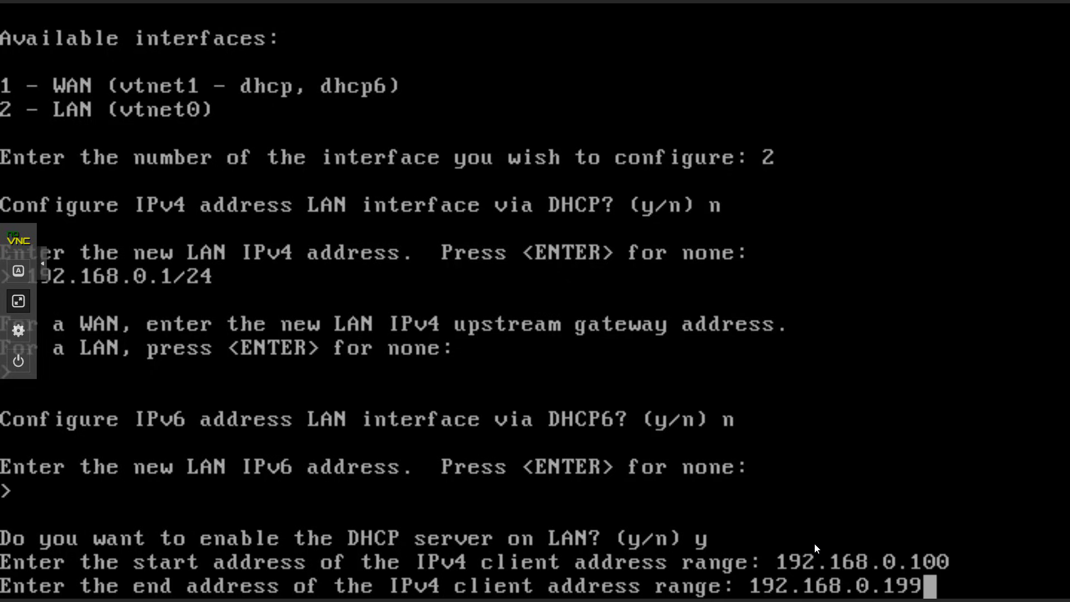
key(Return)
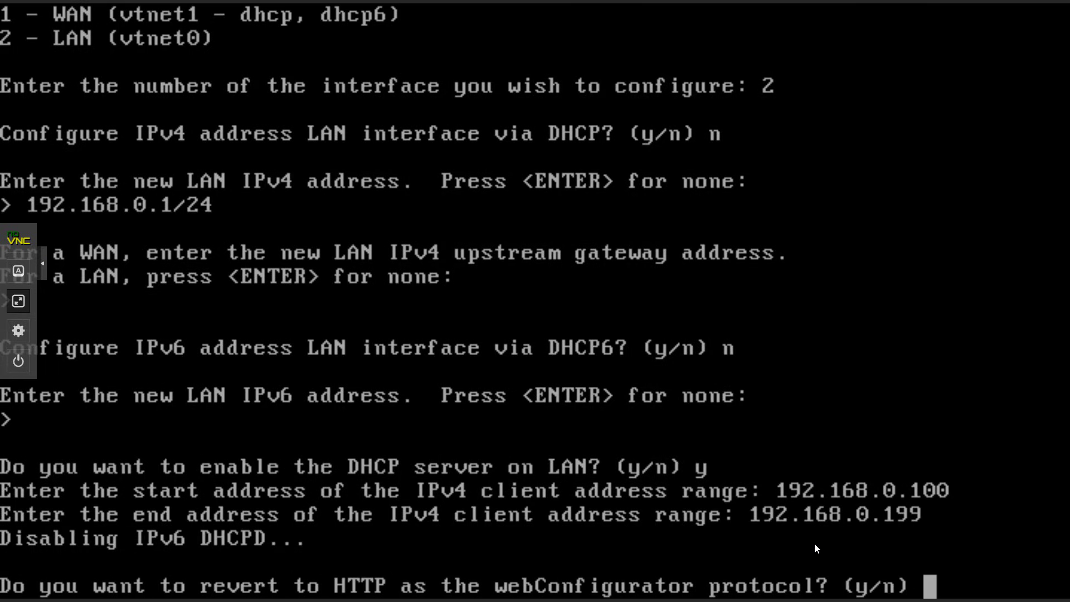
text(y)
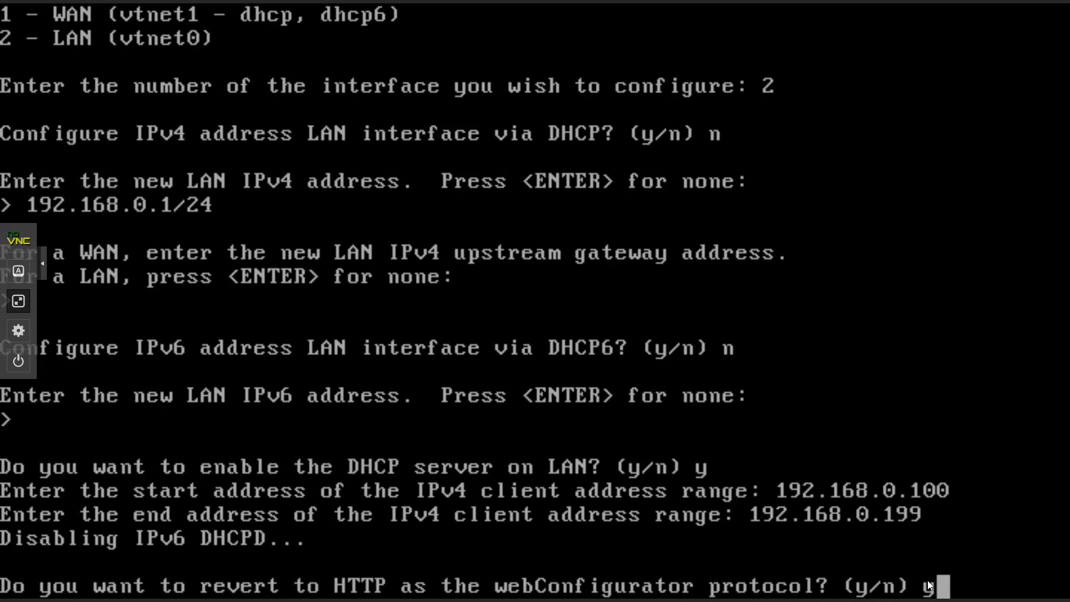
key(Return)
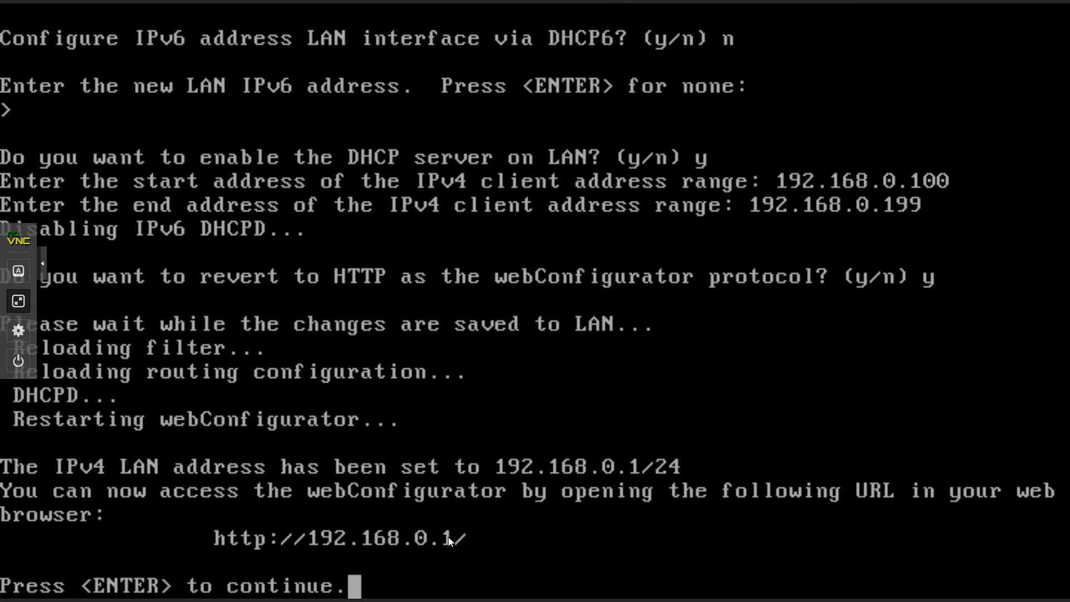
key(Return)
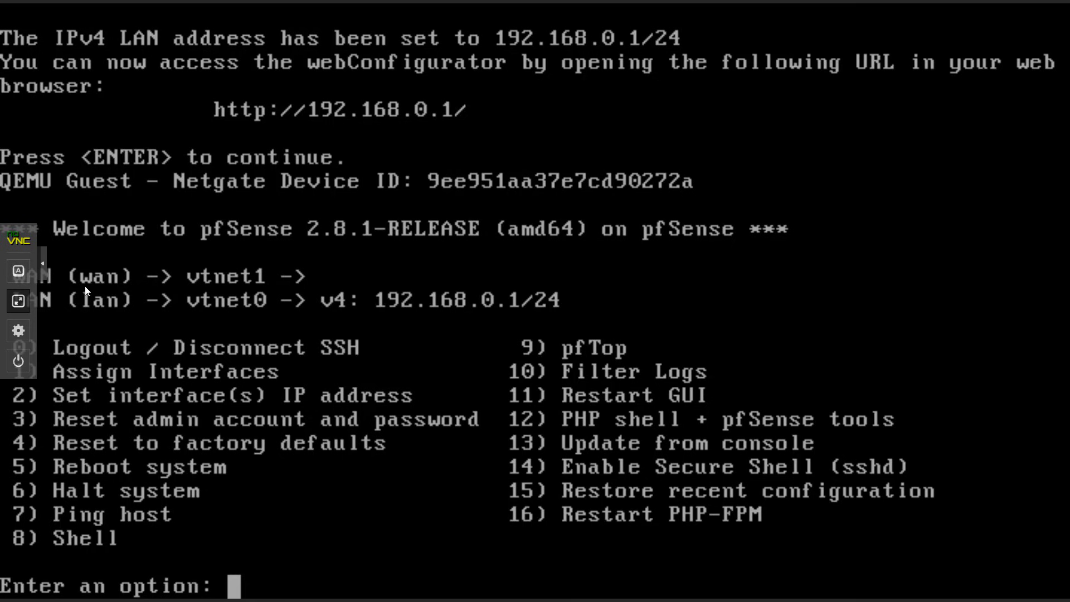
click(18, 302)
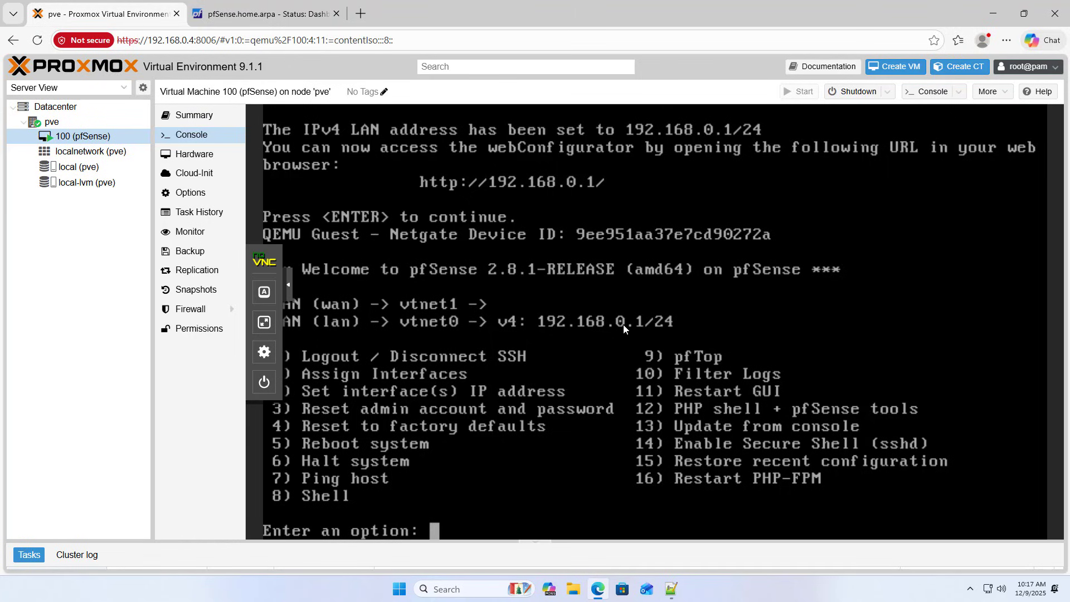
Replace the outdated pfSense tab with a new one loading the login page at 192.168.0.1.
click(269, 12)
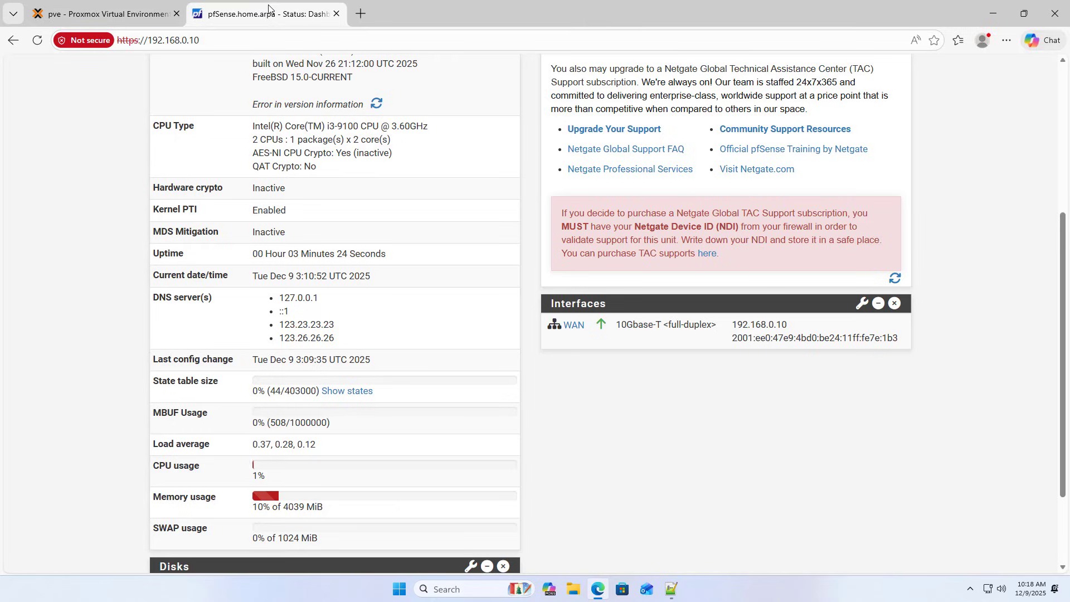
click(336, 14)
click(211, 22)
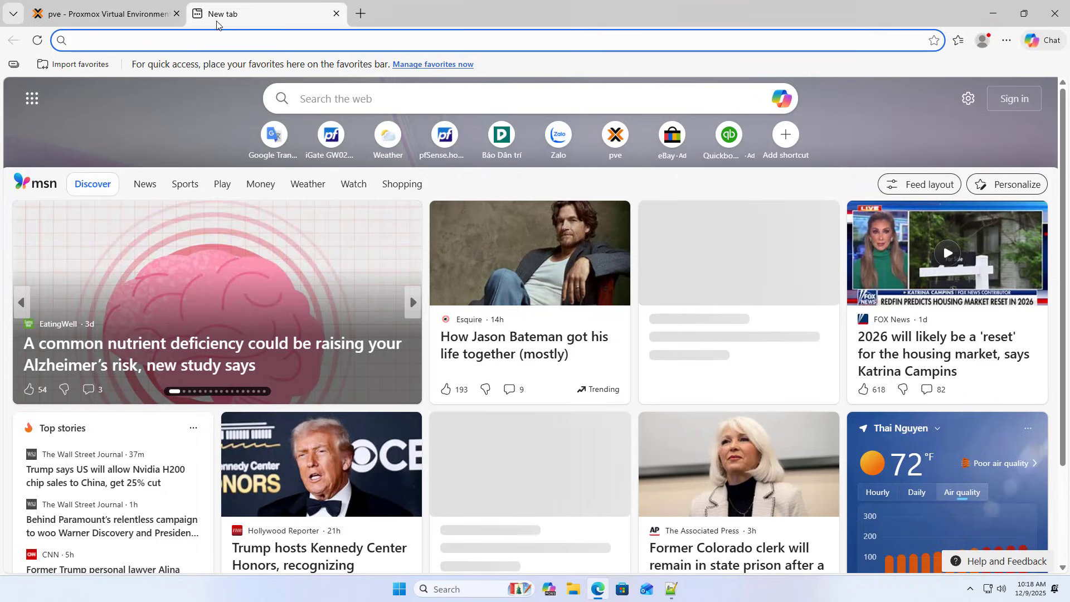
text(192.168.0.1)
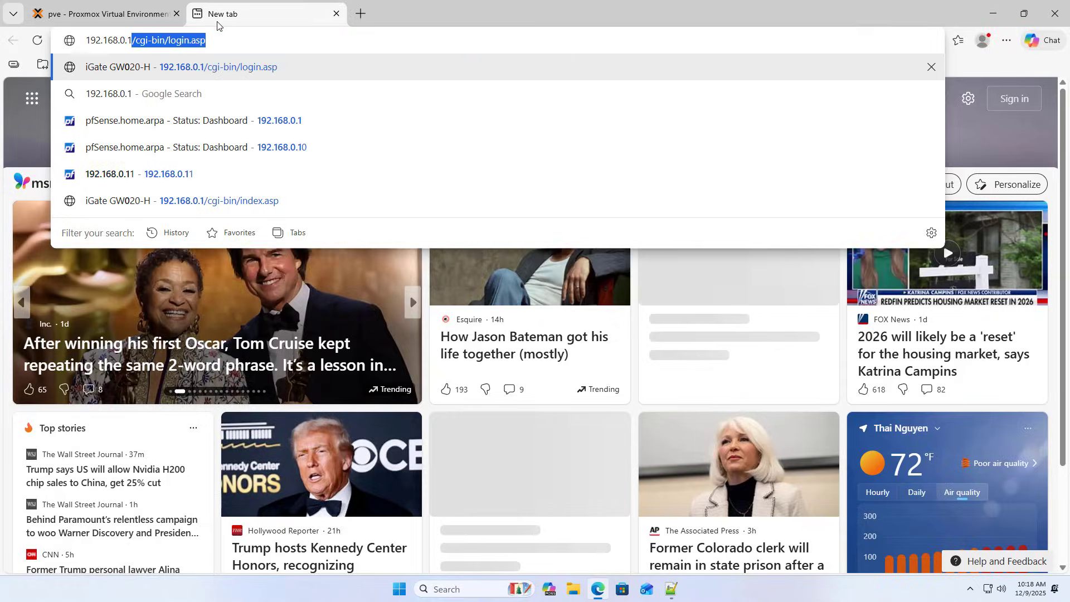
key(Delete)
key(Return)
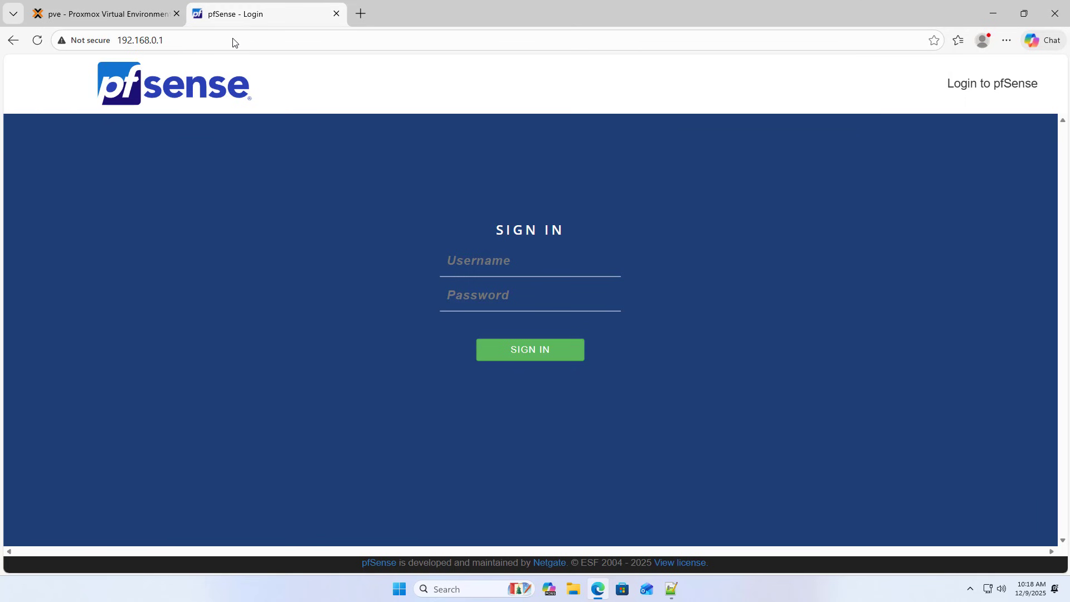
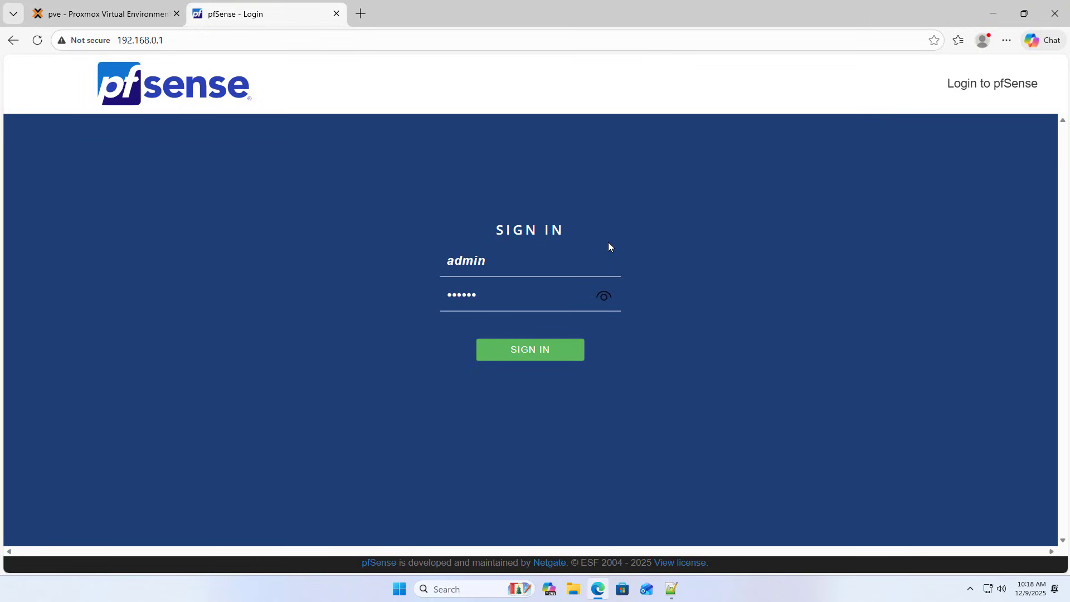
Sign in with the admin password and scroll the dashboard to check LAN at 192.168.0.1.
click(605, 298)
key(ctrl+a)
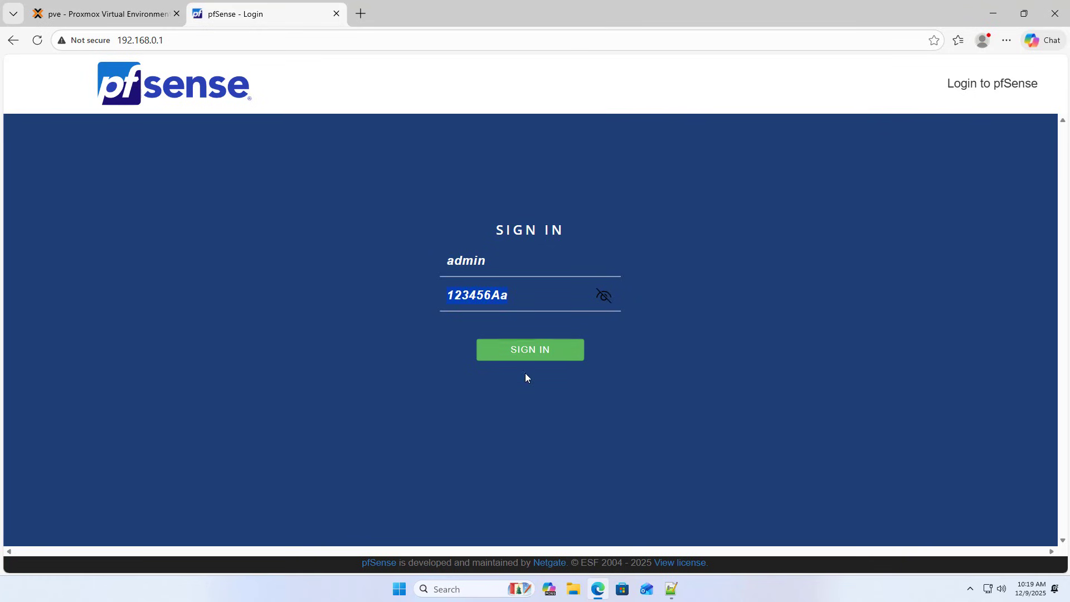
click(542, 353)
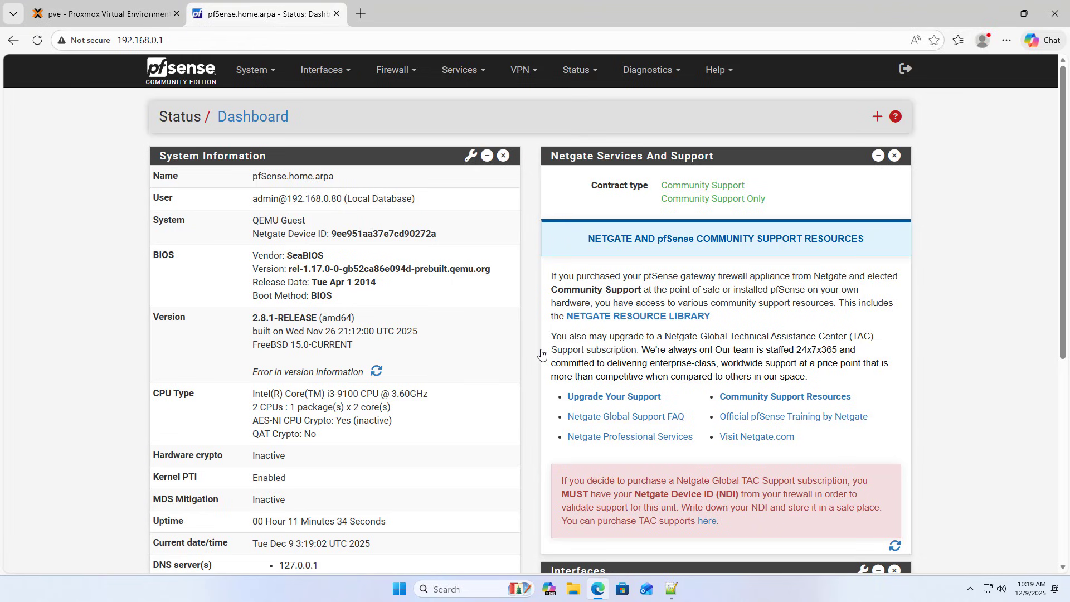
drag(1064, 319, 1060, 384)
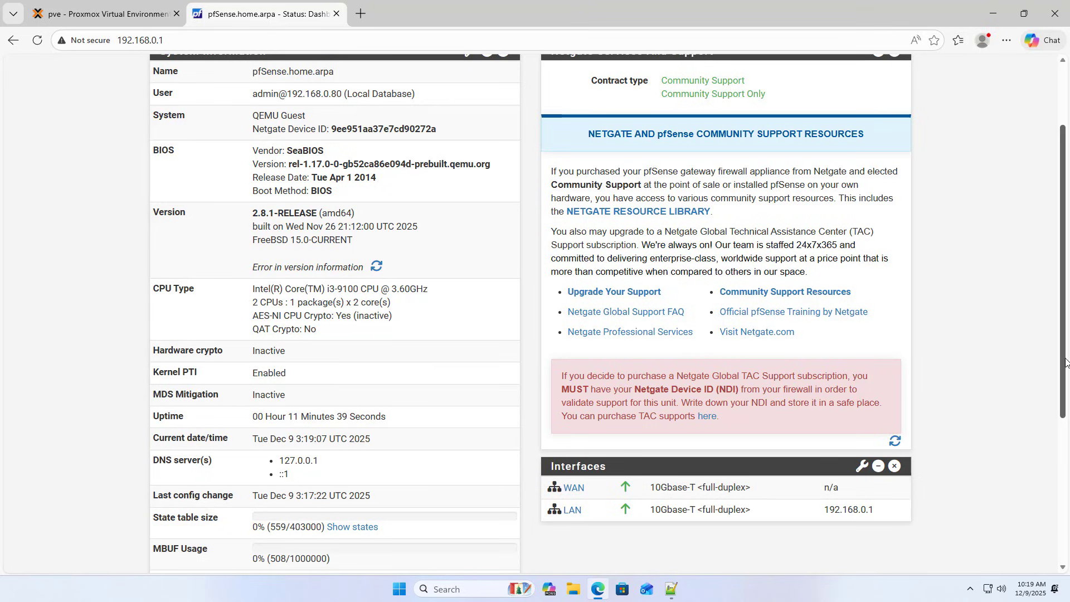
drag(1065, 362, 1046, 239)
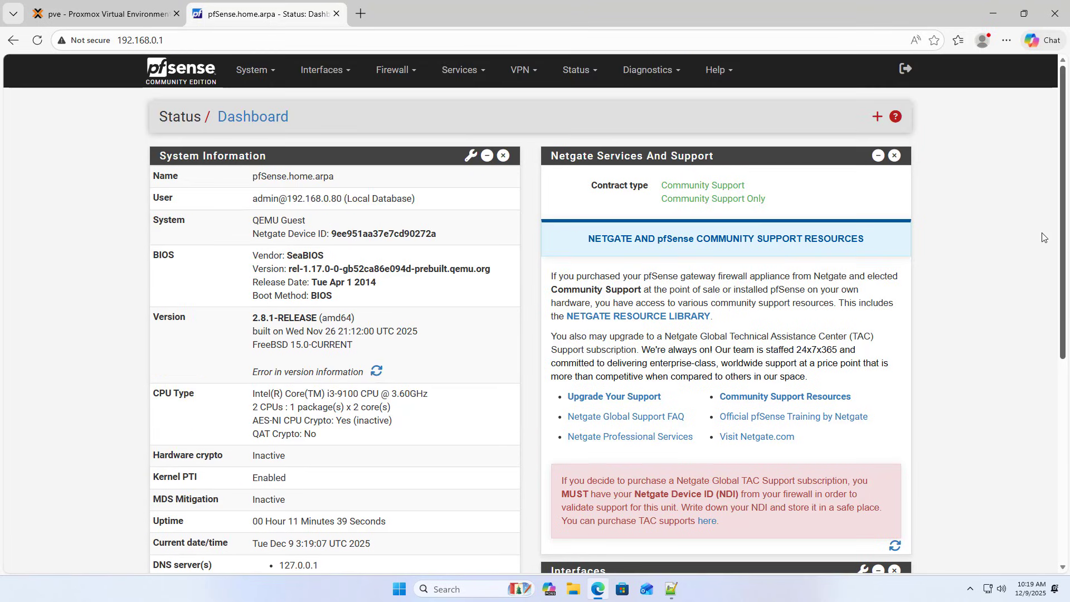
Set the WAN interface's IPv4 type to PPPoE and IPv6 type to None.
click(323, 78)
click(319, 136)
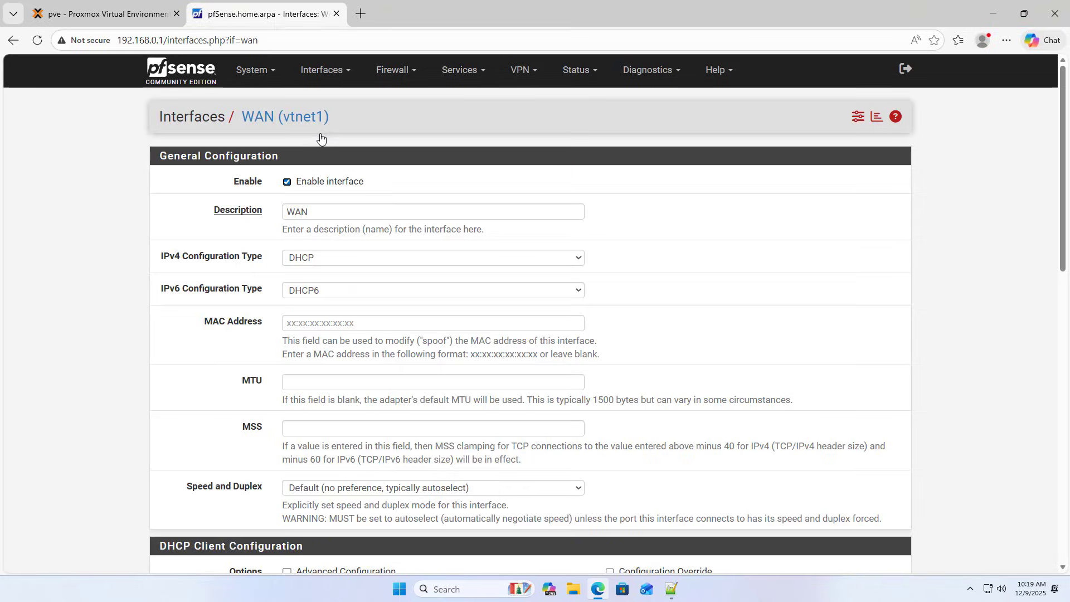
click(322, 267)
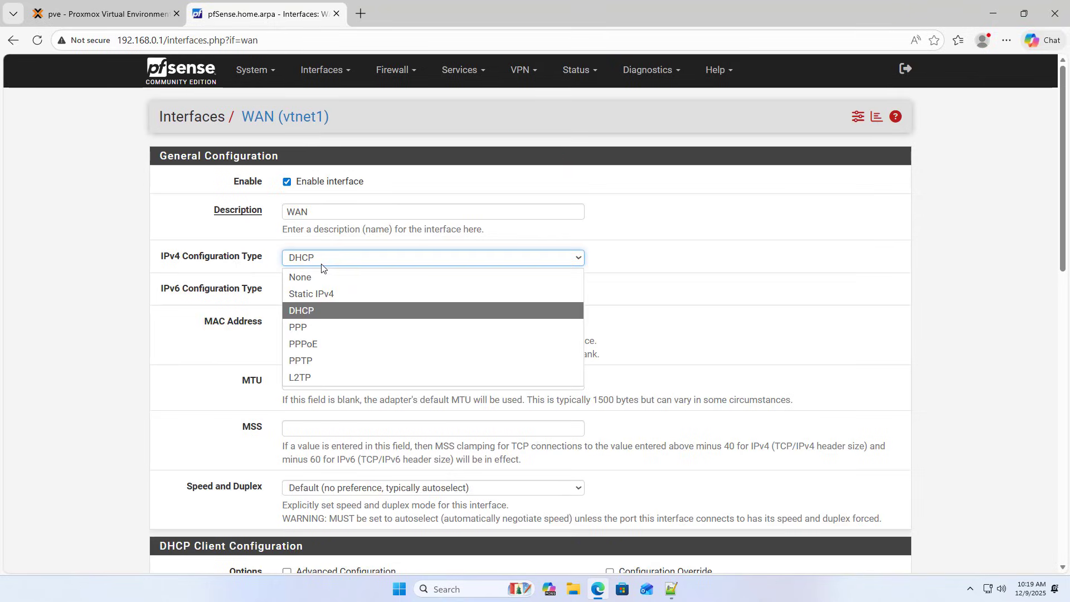
click(316, 341)
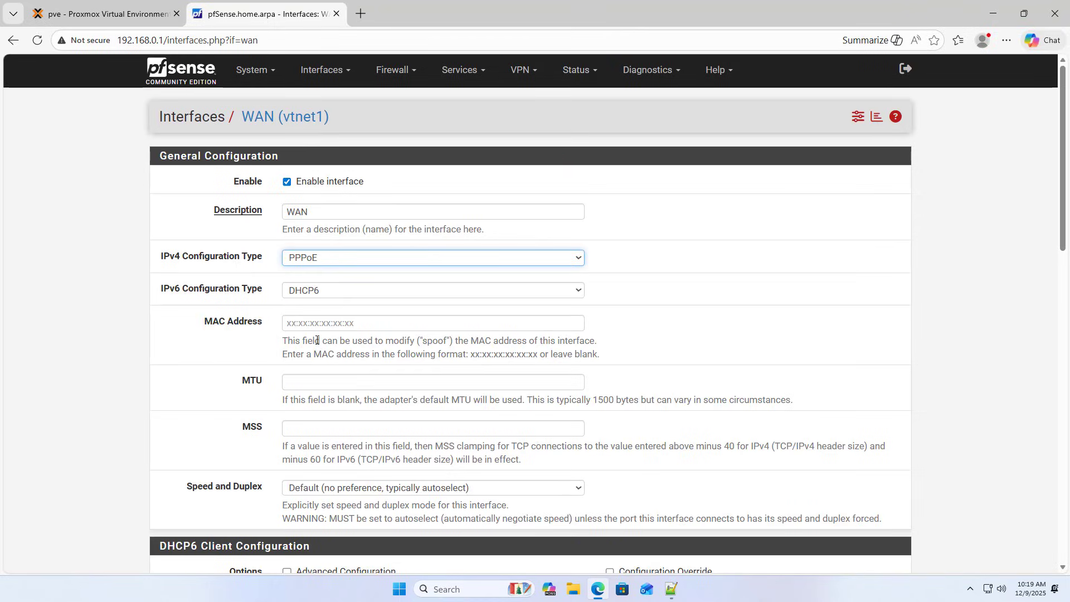
click(321, 291)
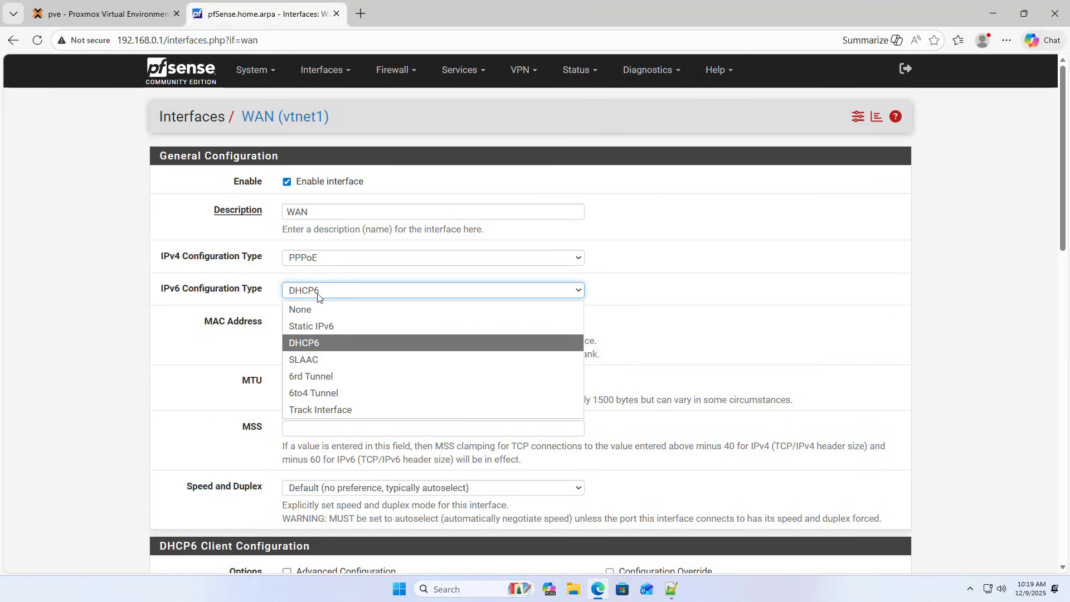
click(314, 309)
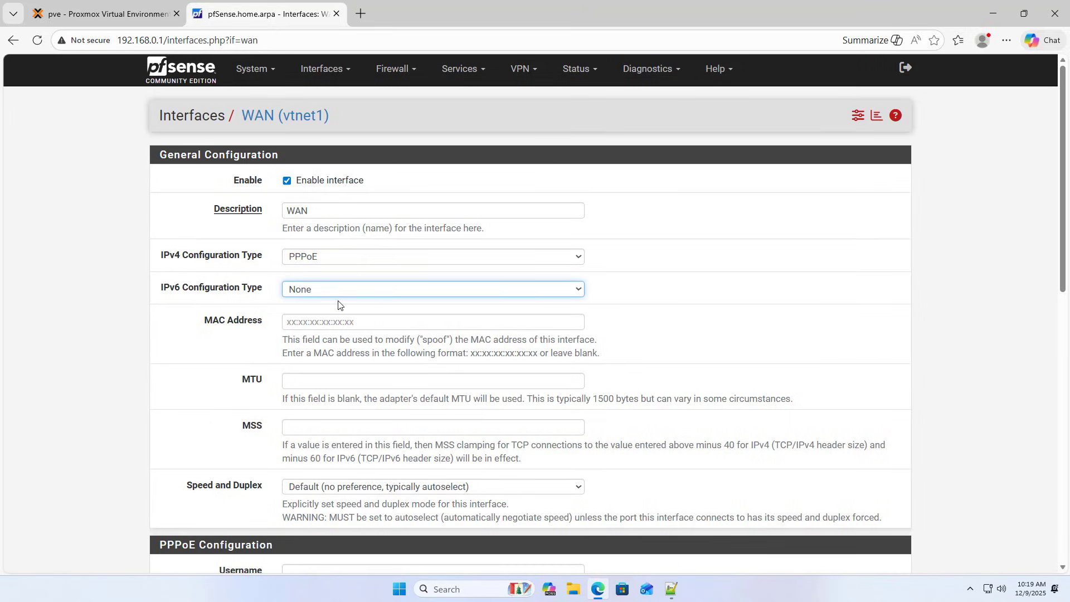
scroll(341, 306, down, 5)
Fill in the PPPoE username copied from the Notepad++ notes, plus the ISP password.
click(338, 304)
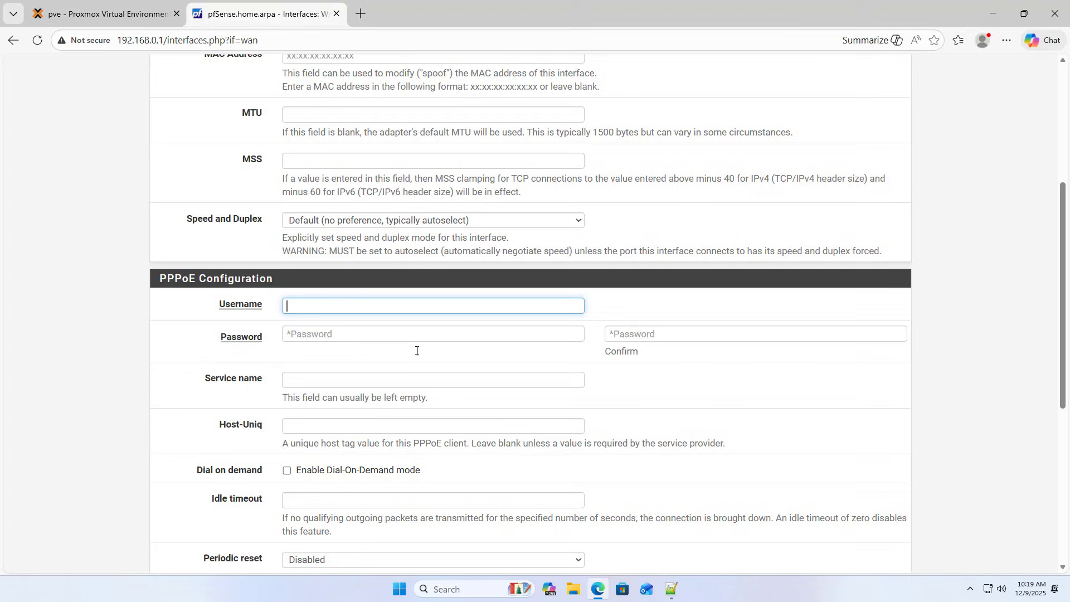
click(671, 589)
double_click(561, 363)
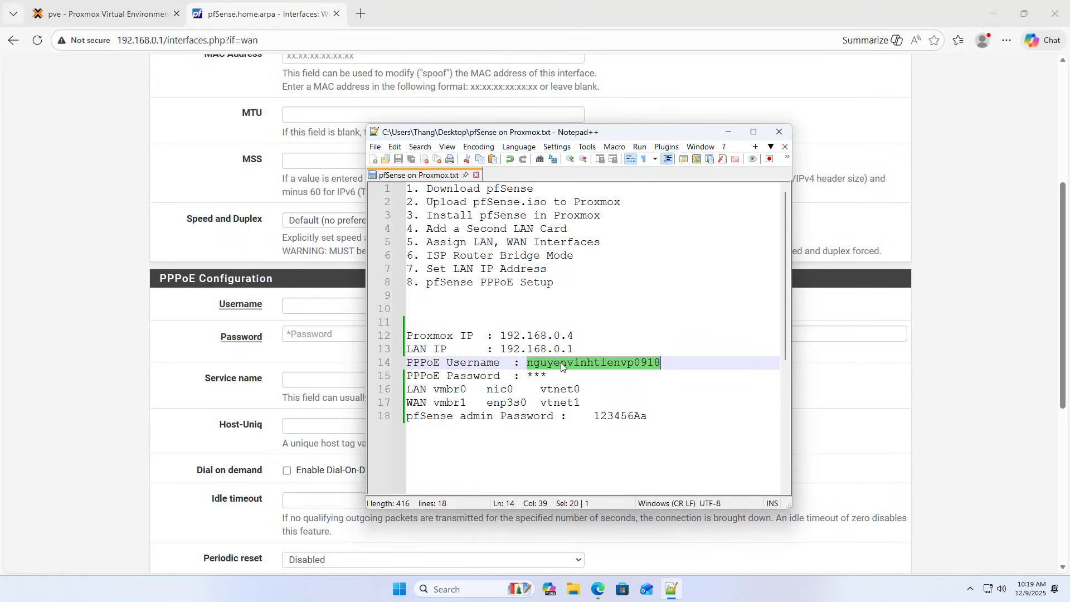
right_click(561, 362)
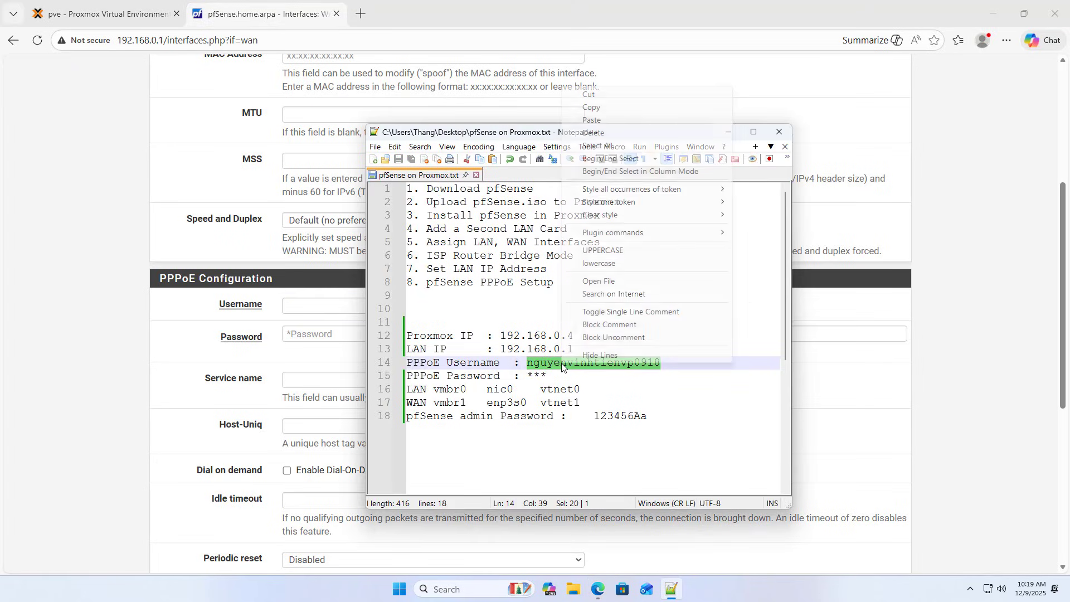
click(614, 108)
key(alt+Tab)
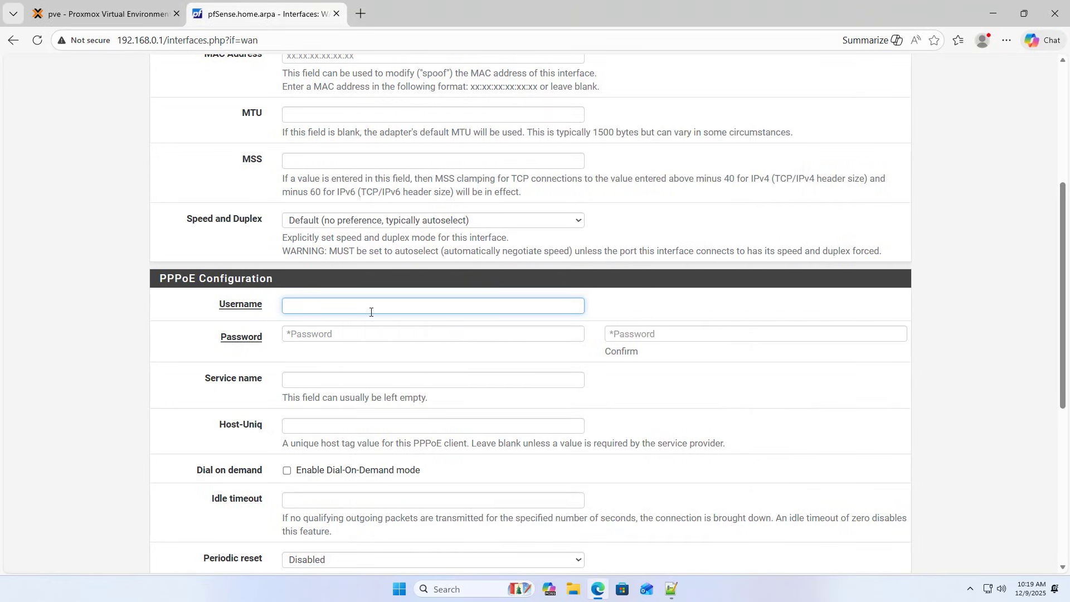
key(ctrl+v)
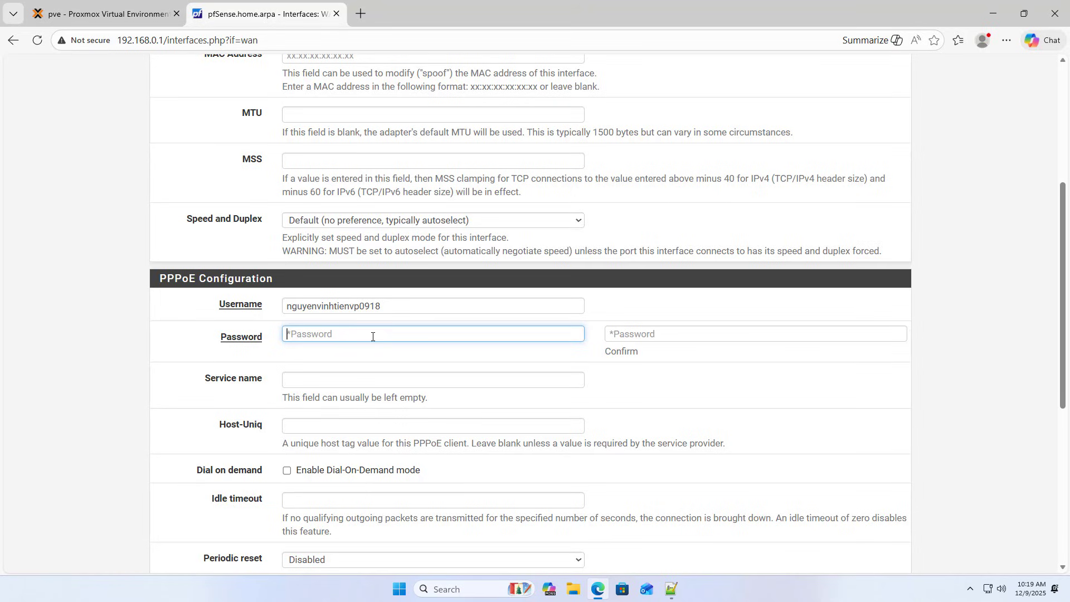
text(******)
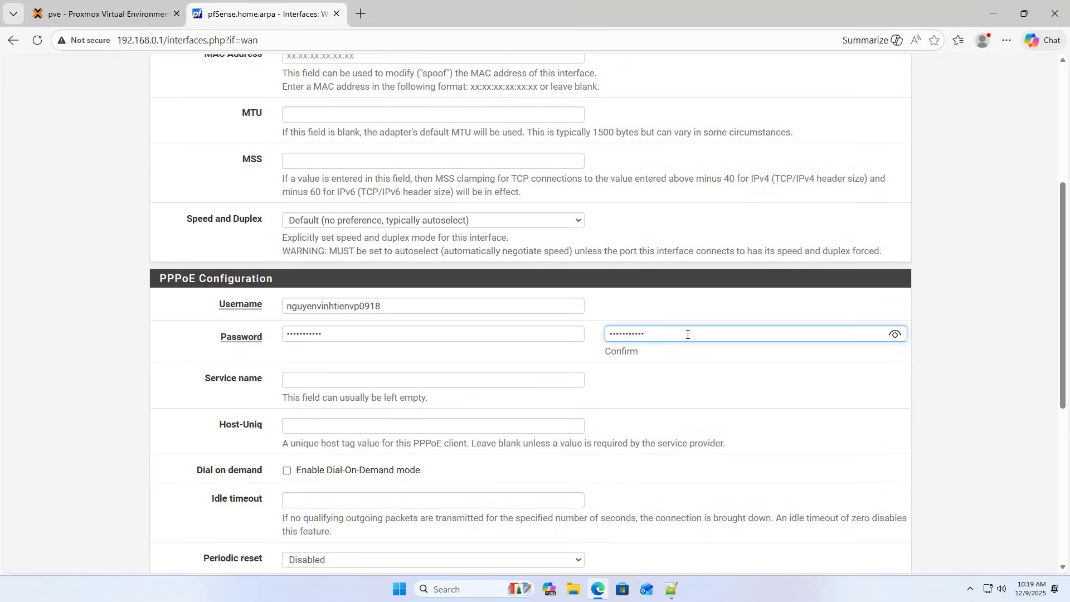
drag(1064, 377, 1064, 530)
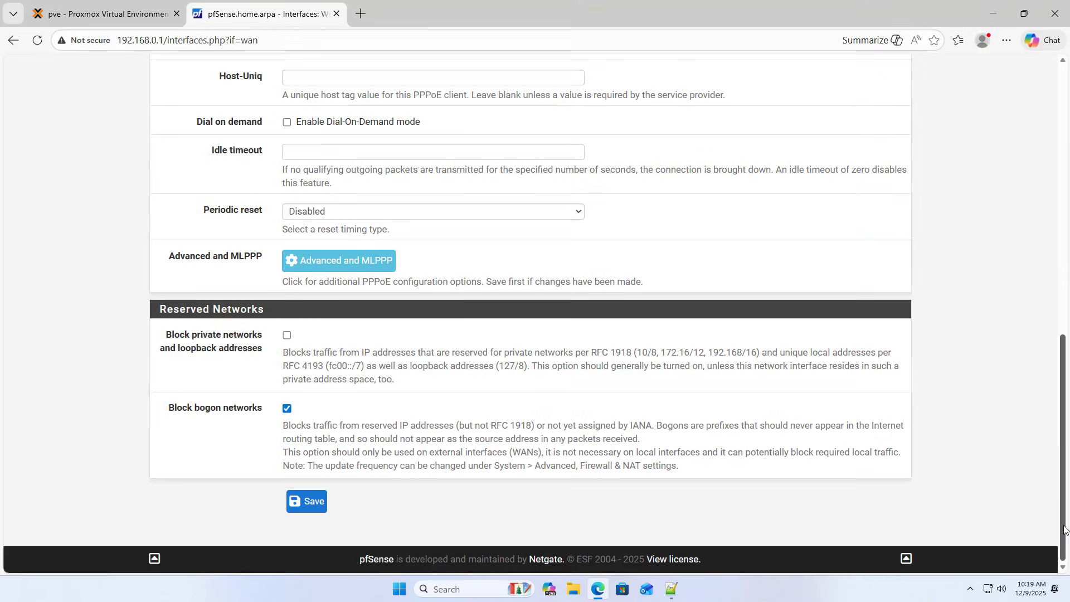
click(310, 504)
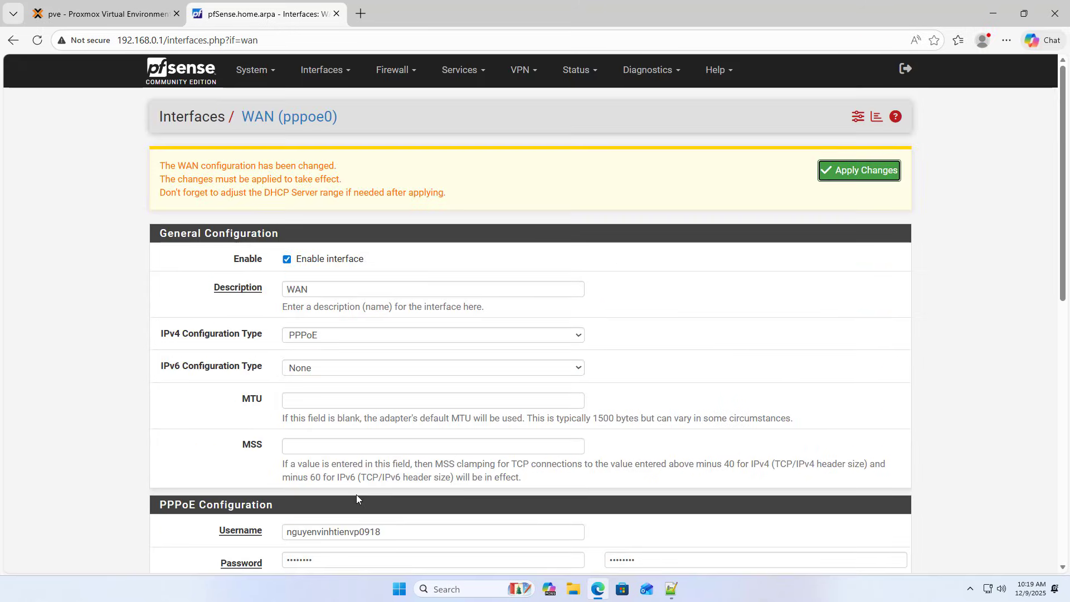
click(860, 169)
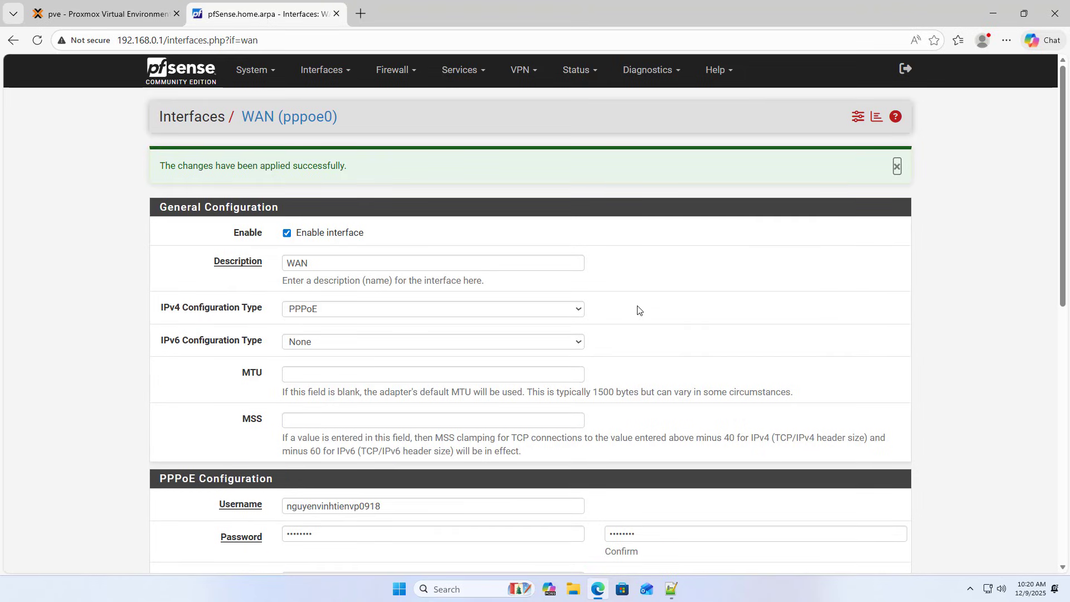
click(181, 69)
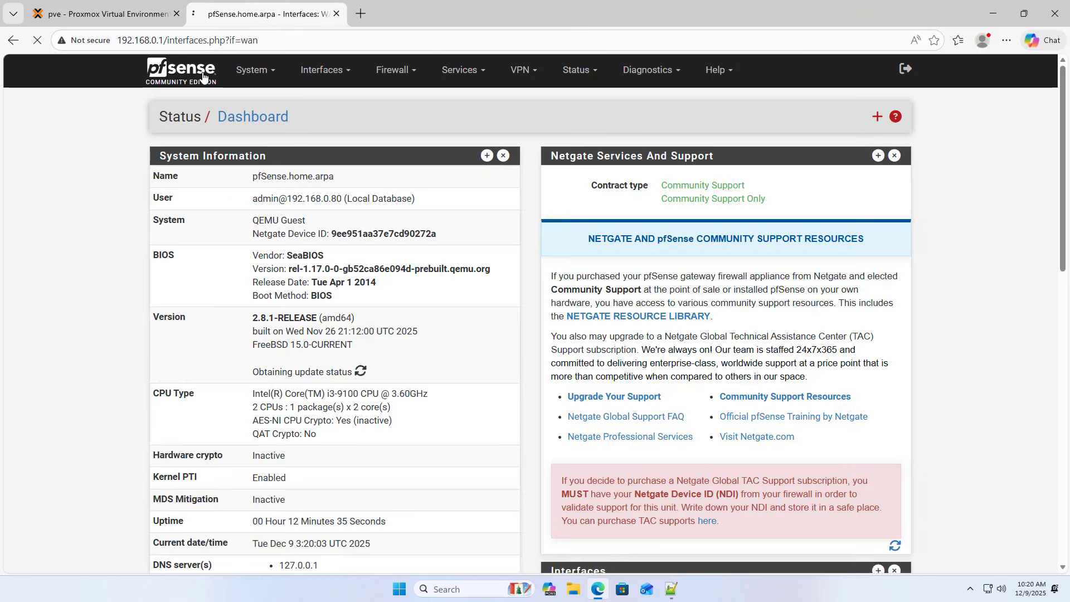
scroll(646, 359, down, 5)
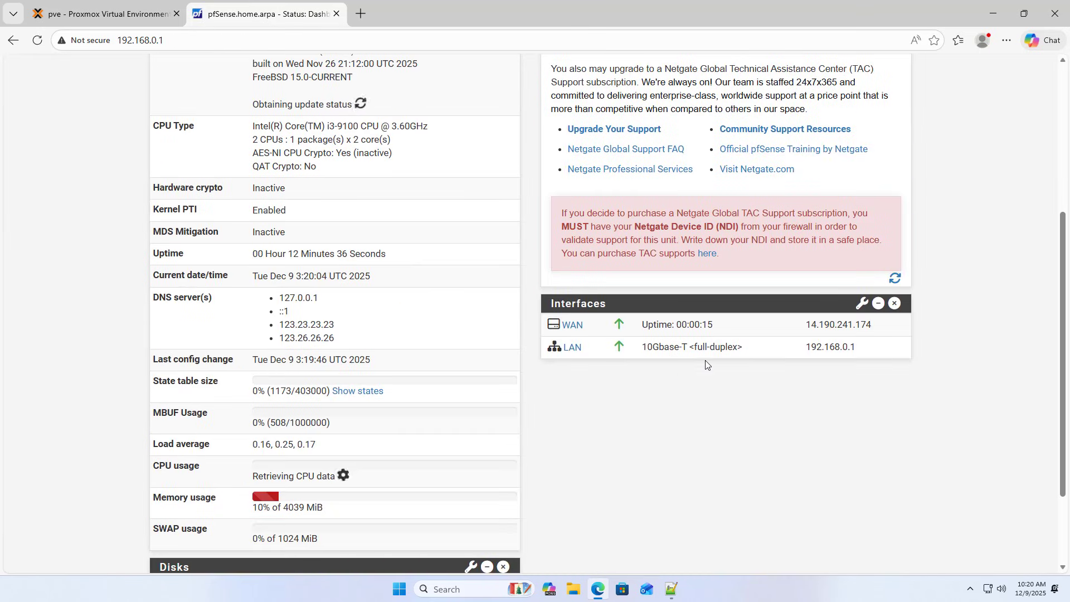
drag(805, 326, 880, 329)
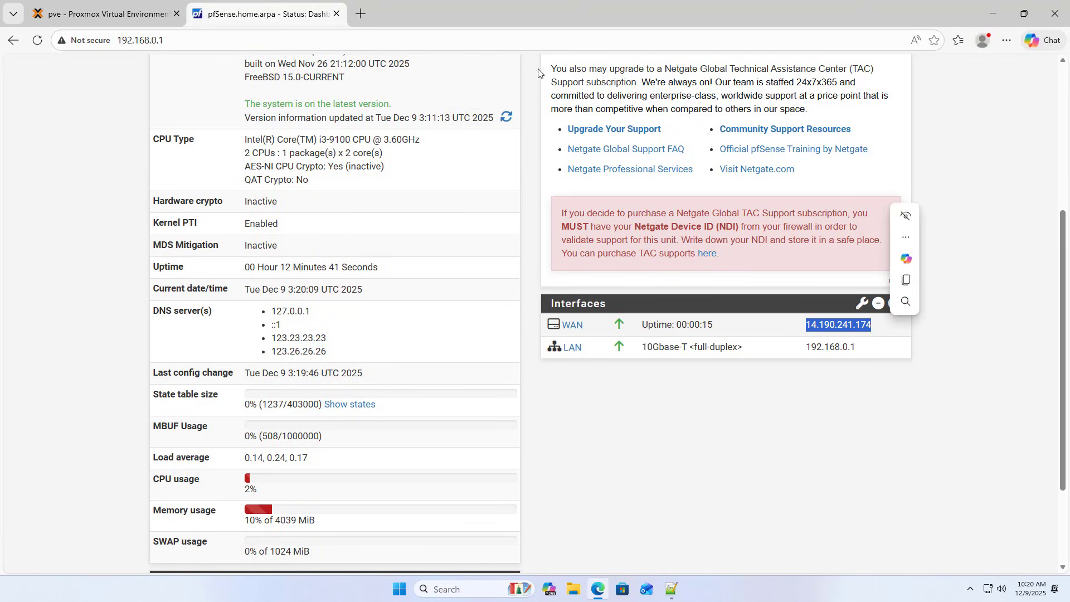
Run a speedtest.net test, reaching 94.65 Mbps download, then go back to the Proxmox tab.
click(367, 14)
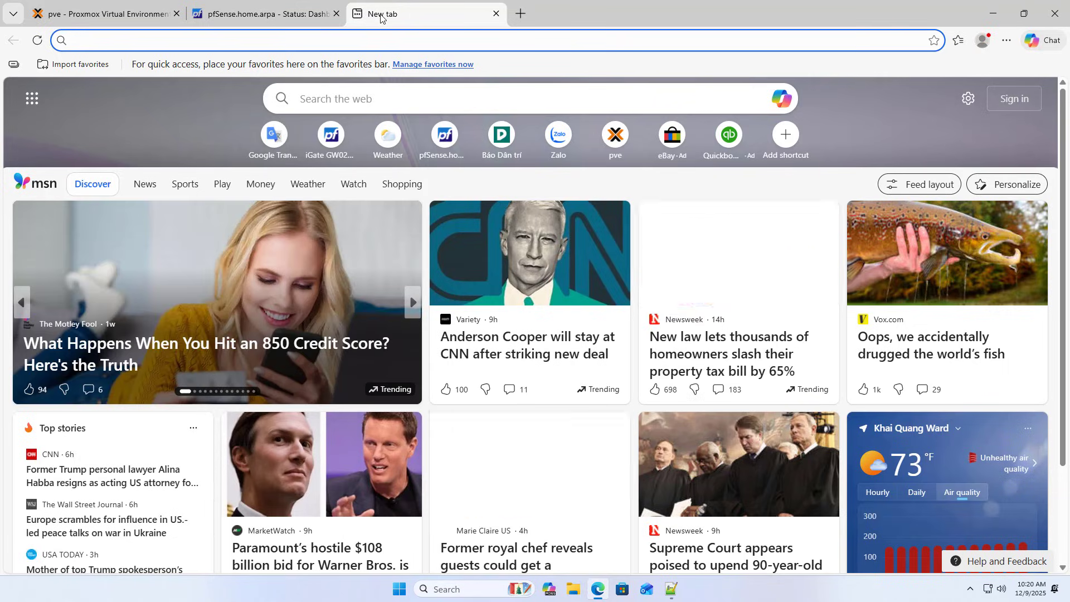
text(spe)
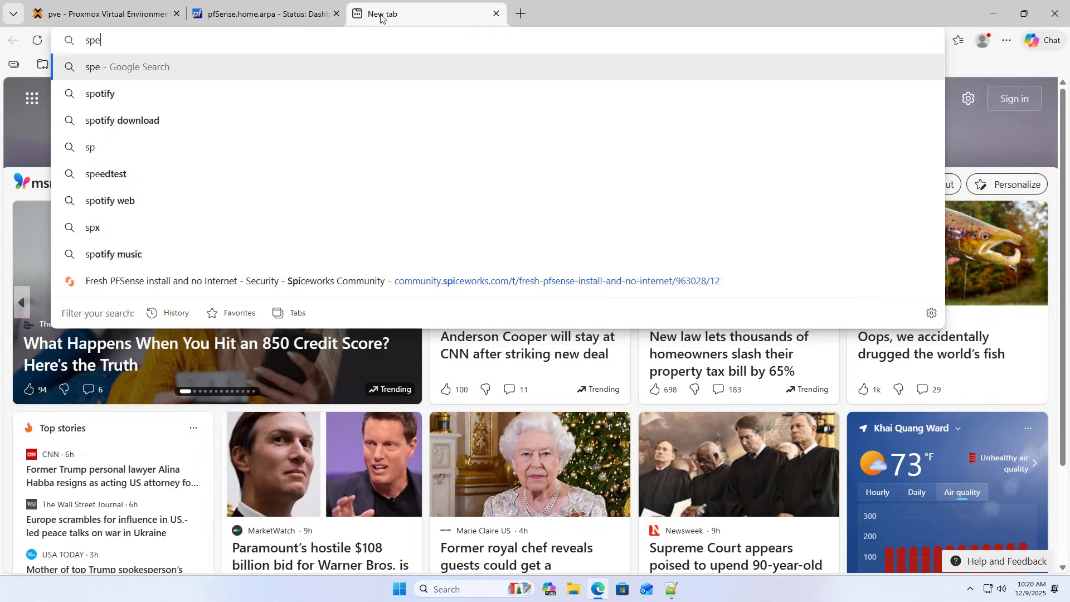
text(edtest)
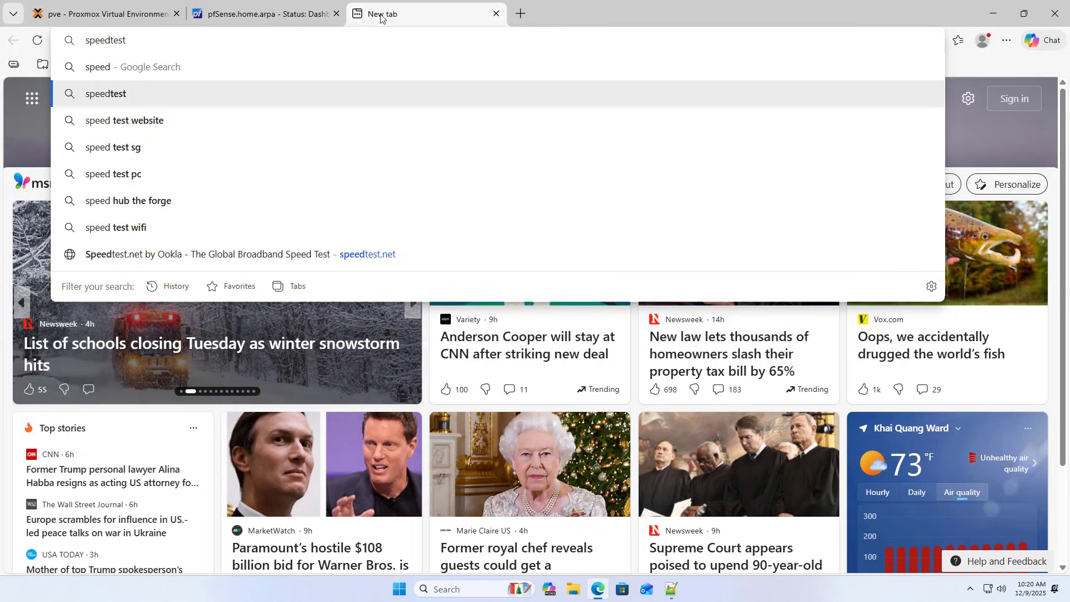
key(Return)
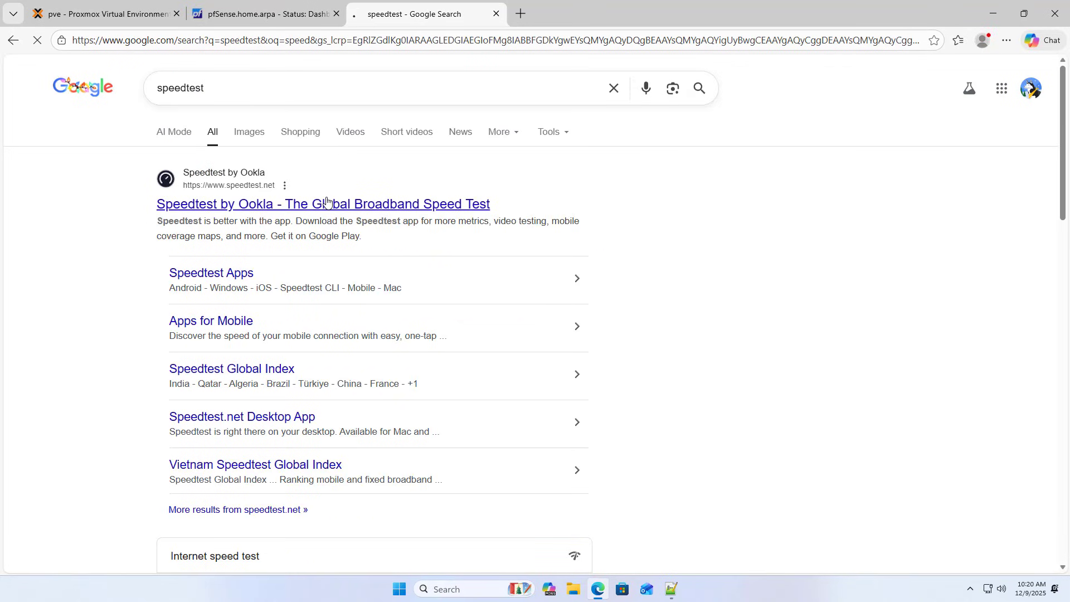
click(326, 202)
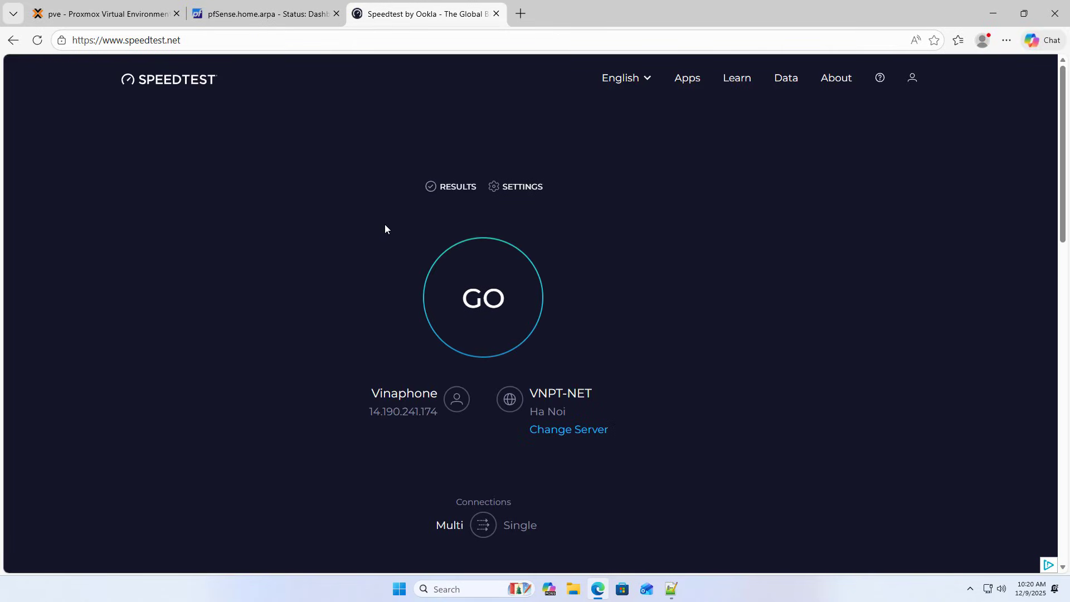
click(489, 296)
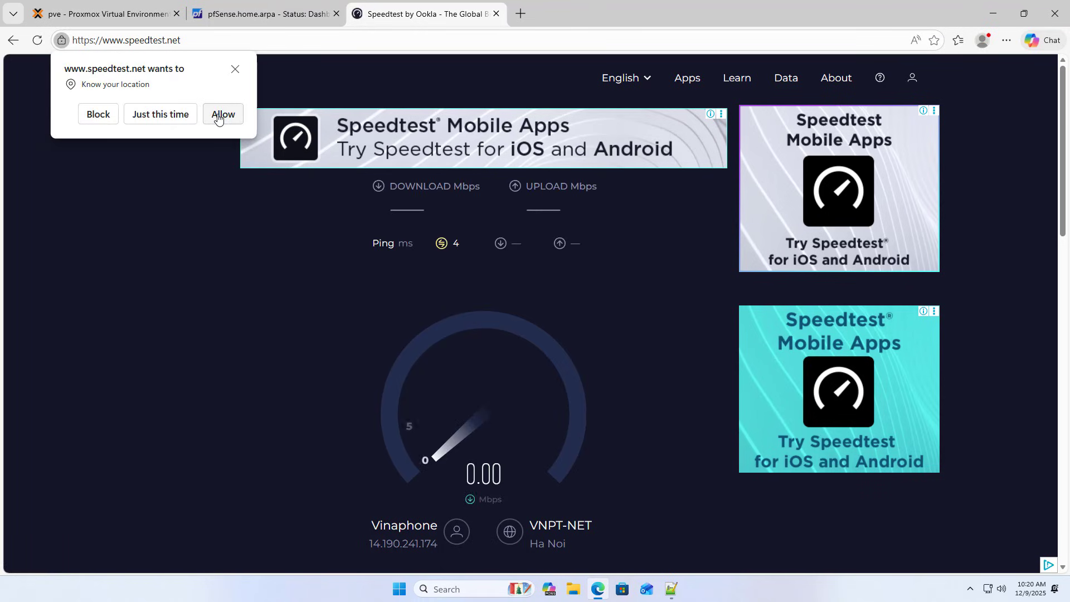
click(98, 115)
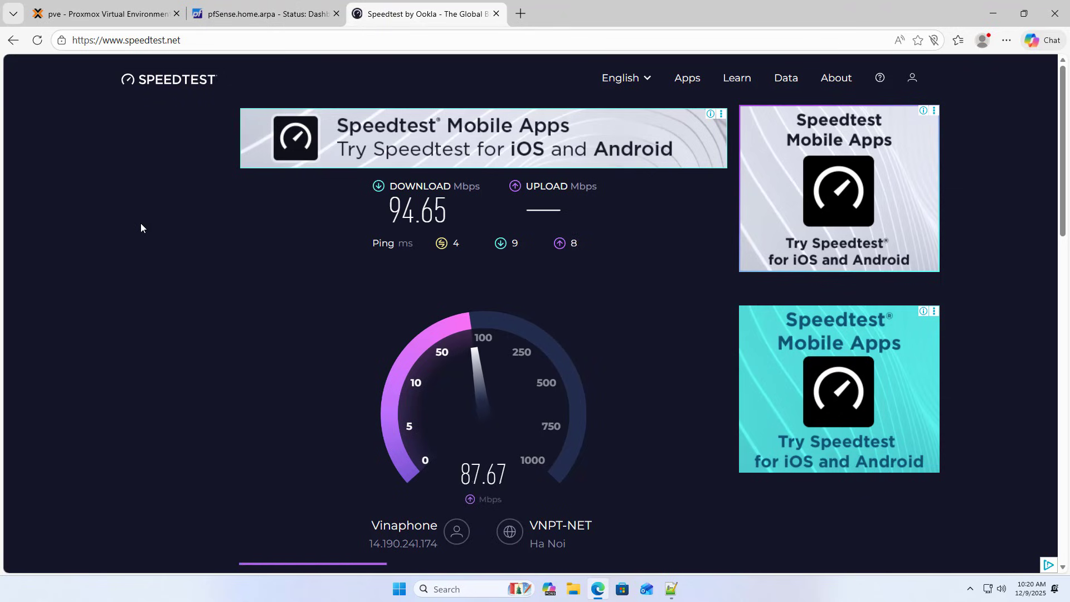
click(105, 13)
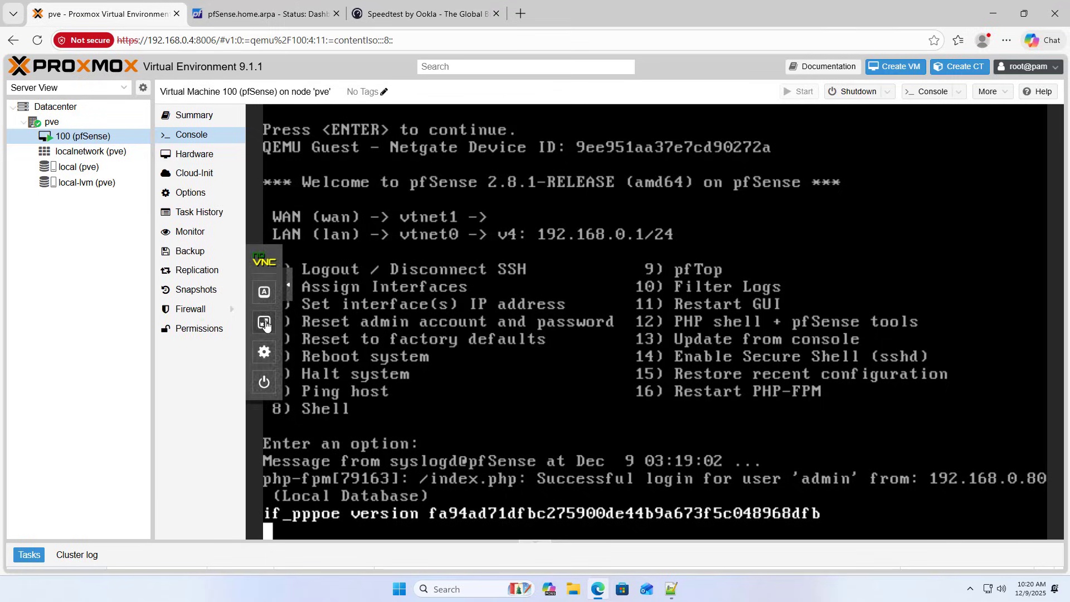
View the console full screen to read WAN on pppoe0 at 14.190.241.174/32.
click(265, 322)
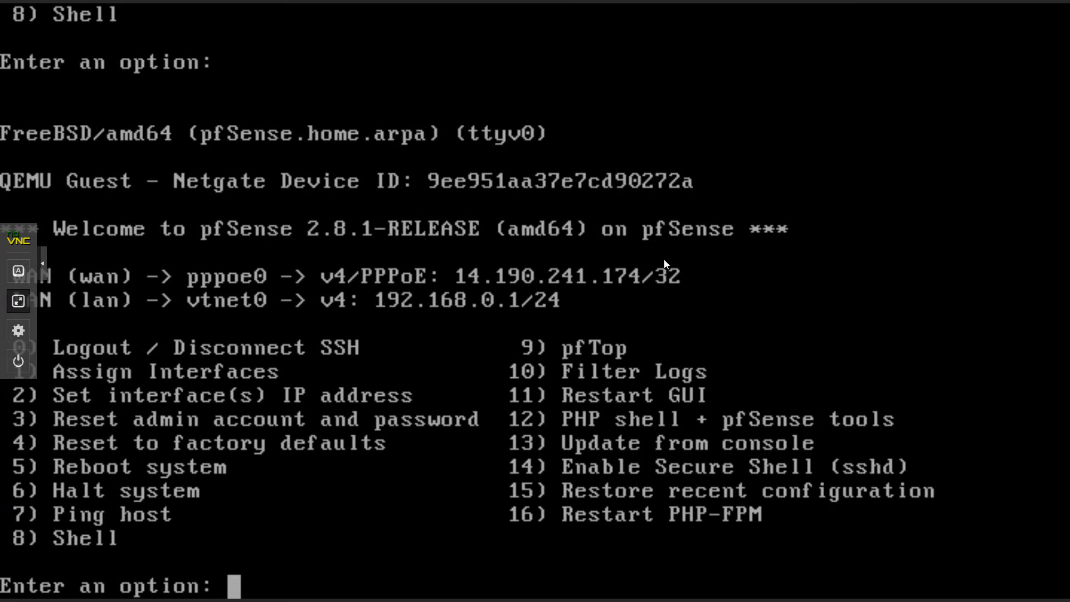
click(18, 301)
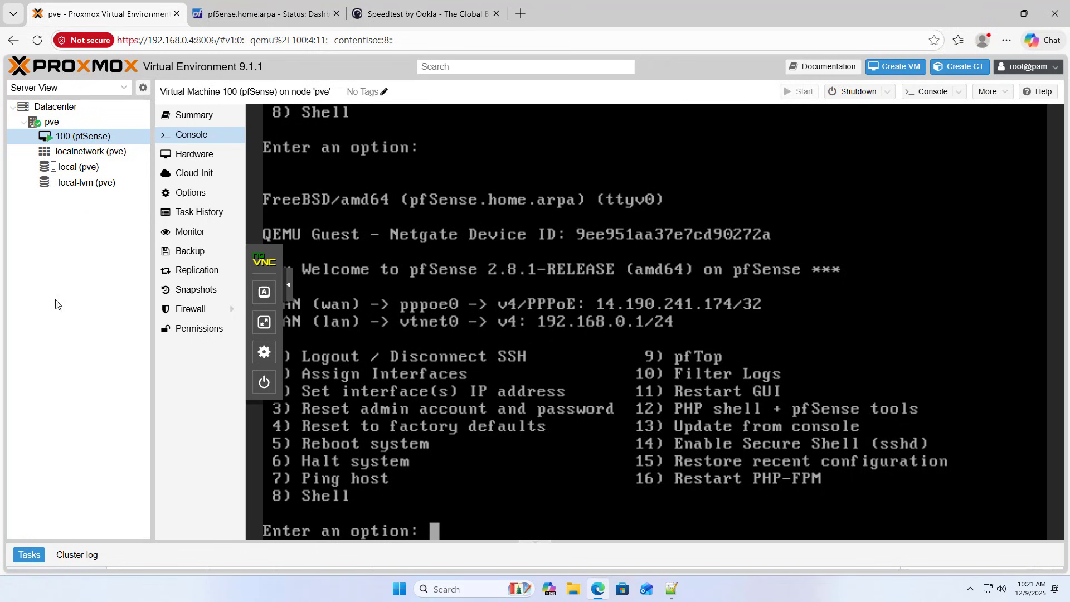
Switch the Ethernet adapter's IPv4 to obtain its IP address and DNS servers automatically.
click(474, 588)
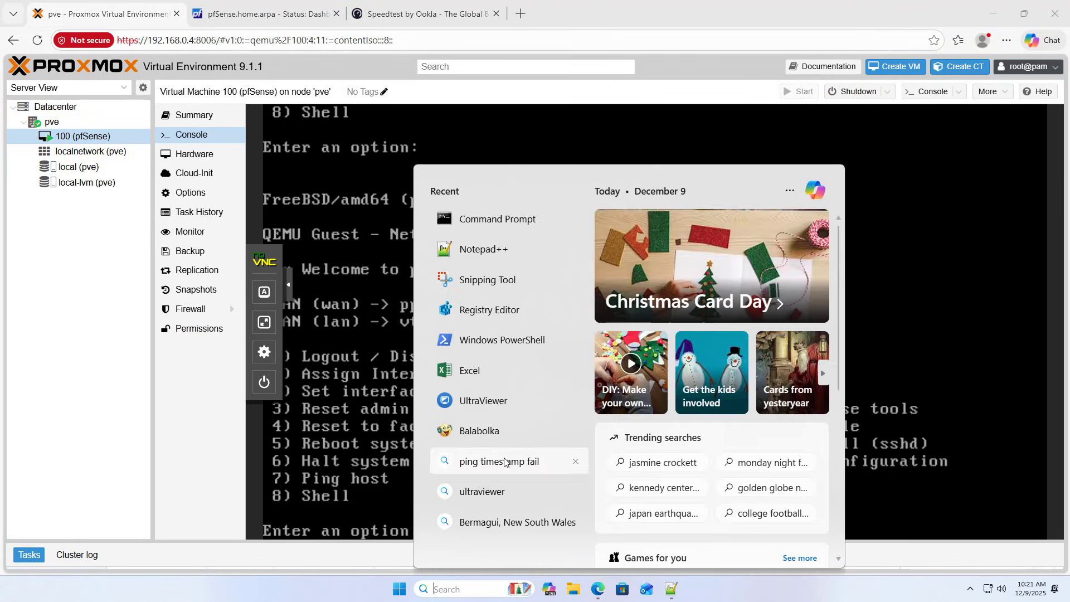
text(nc)
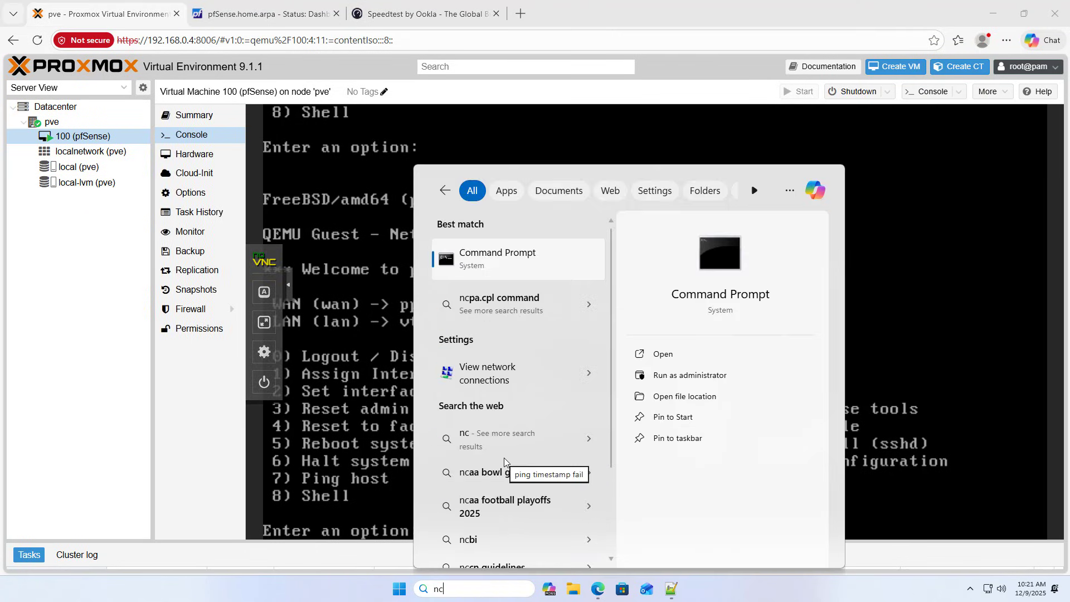
text(pa)
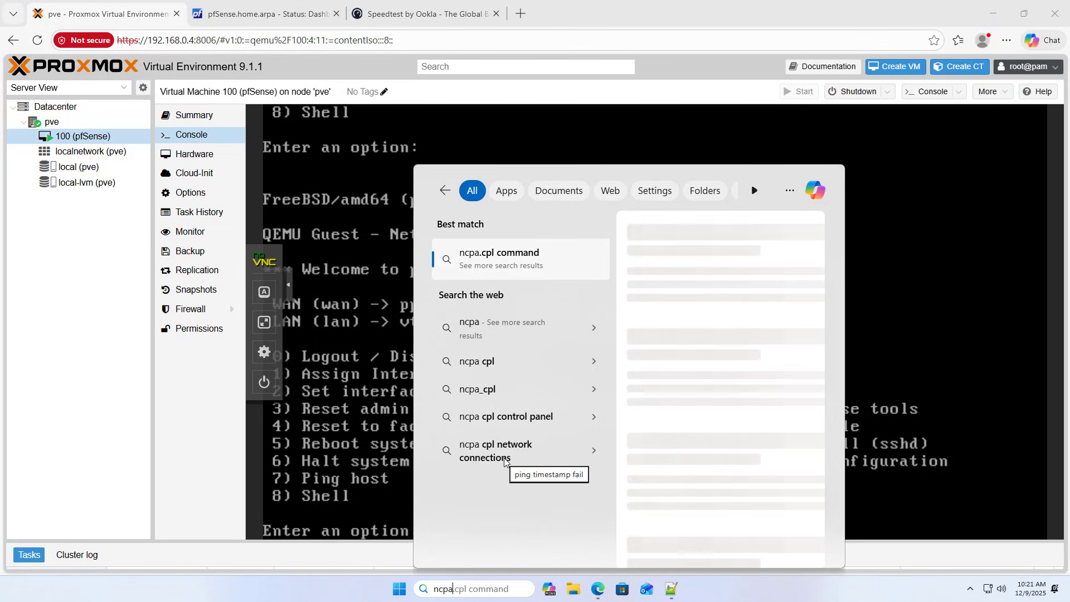
text(.cpl)
key(Return)
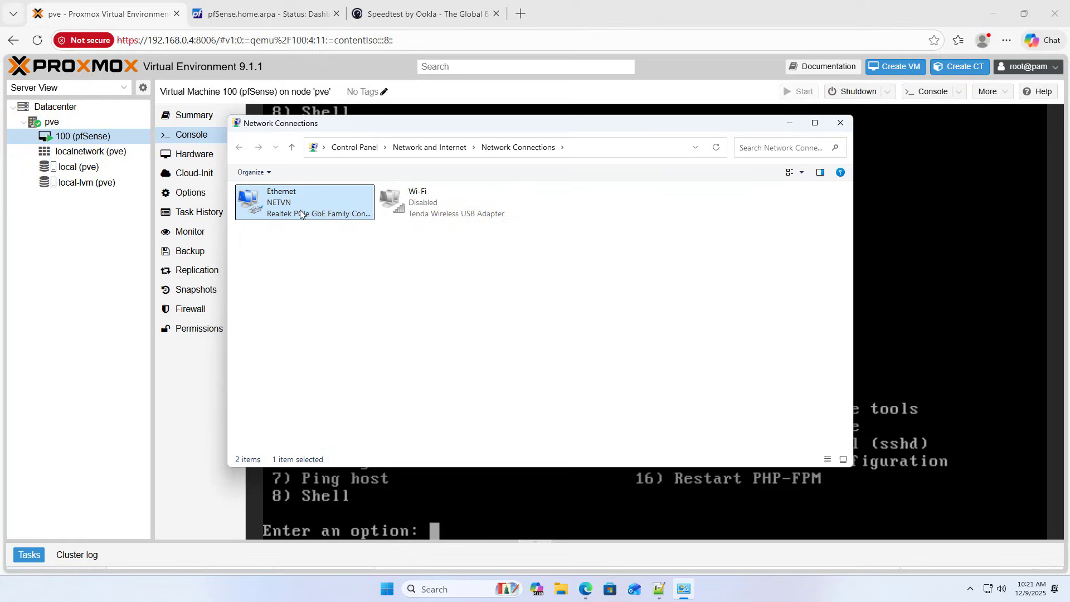
right_click(299, 214)
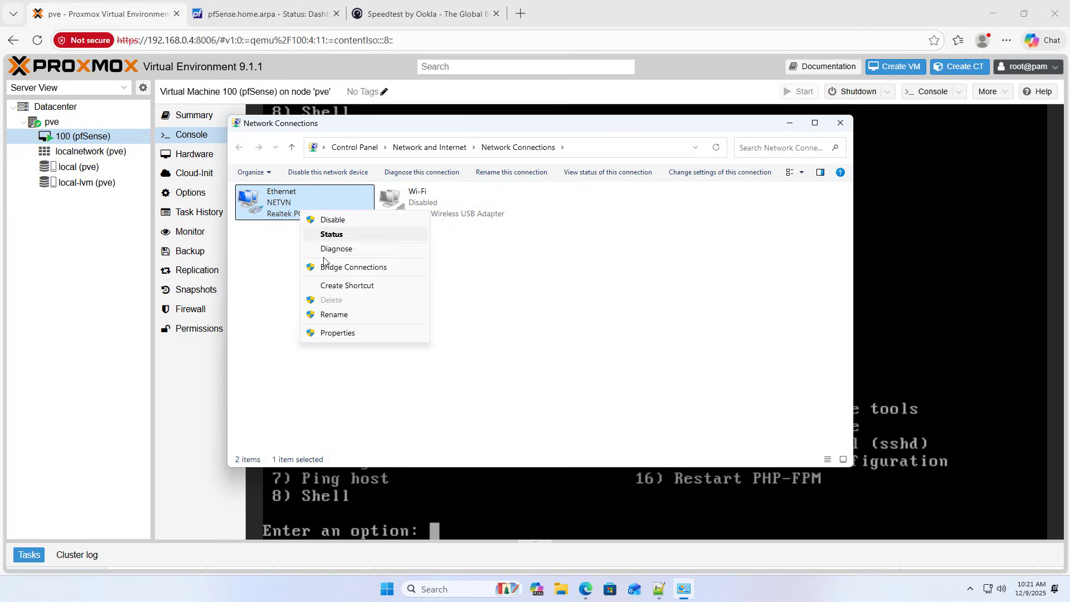
click(331, 332)
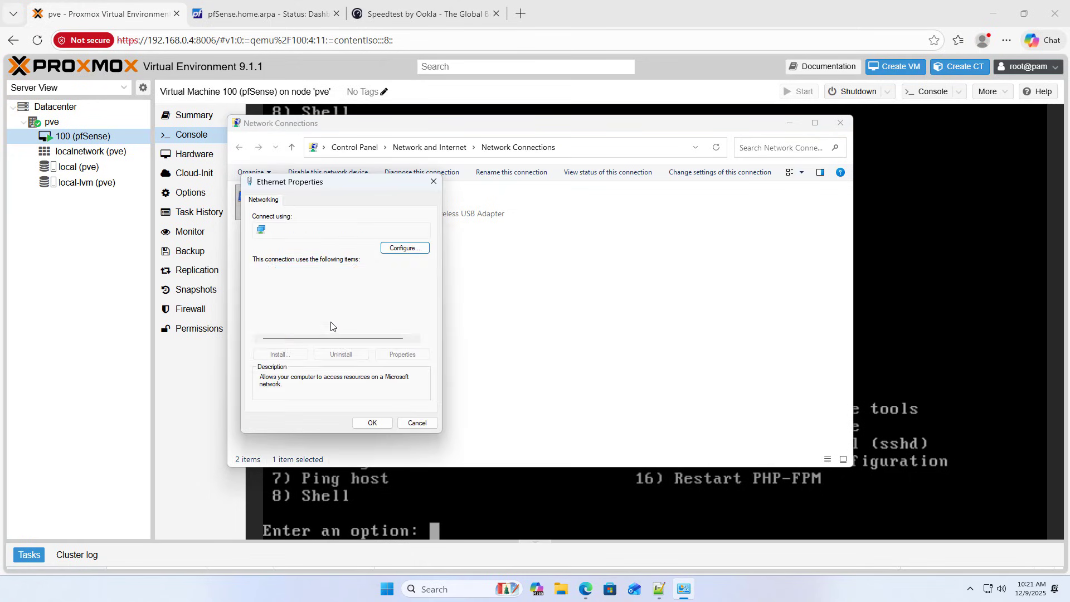
double_click(339, 300)
click(340, 293)
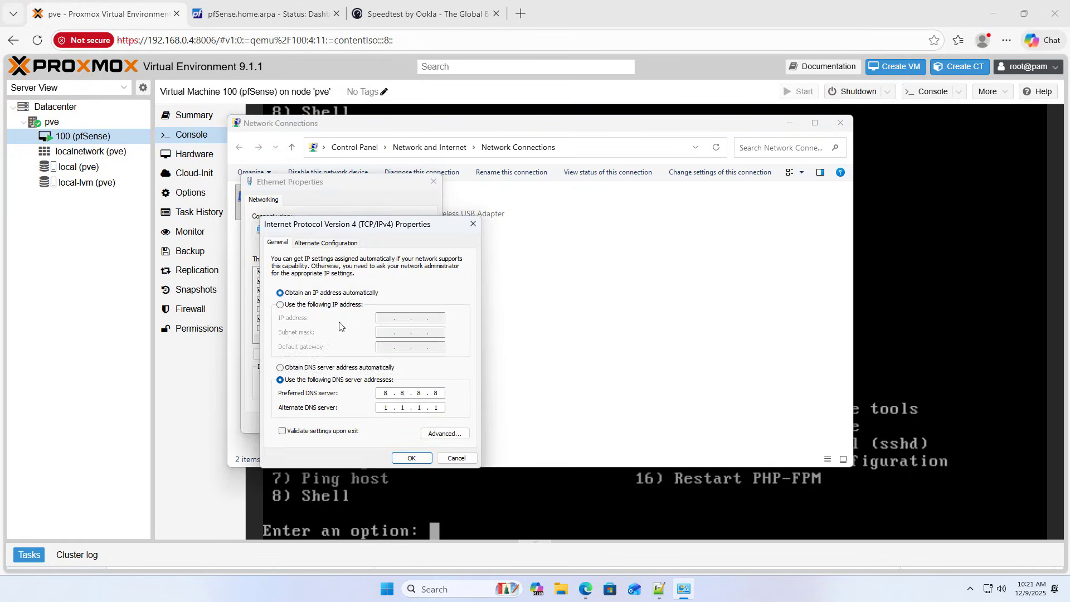
click(342, 368)
click(410, 457)
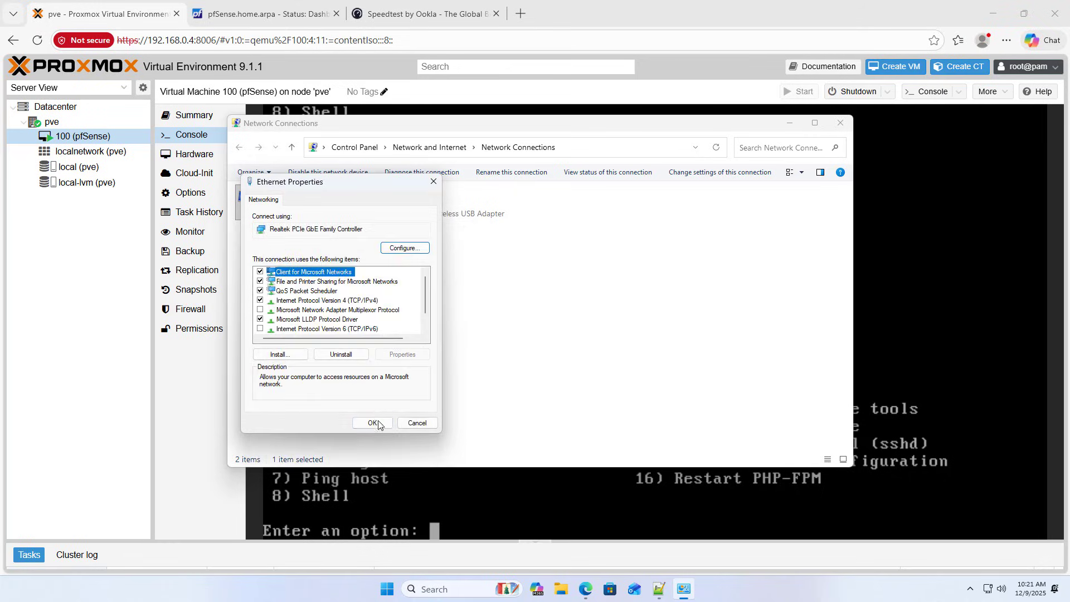
click(374, 422)
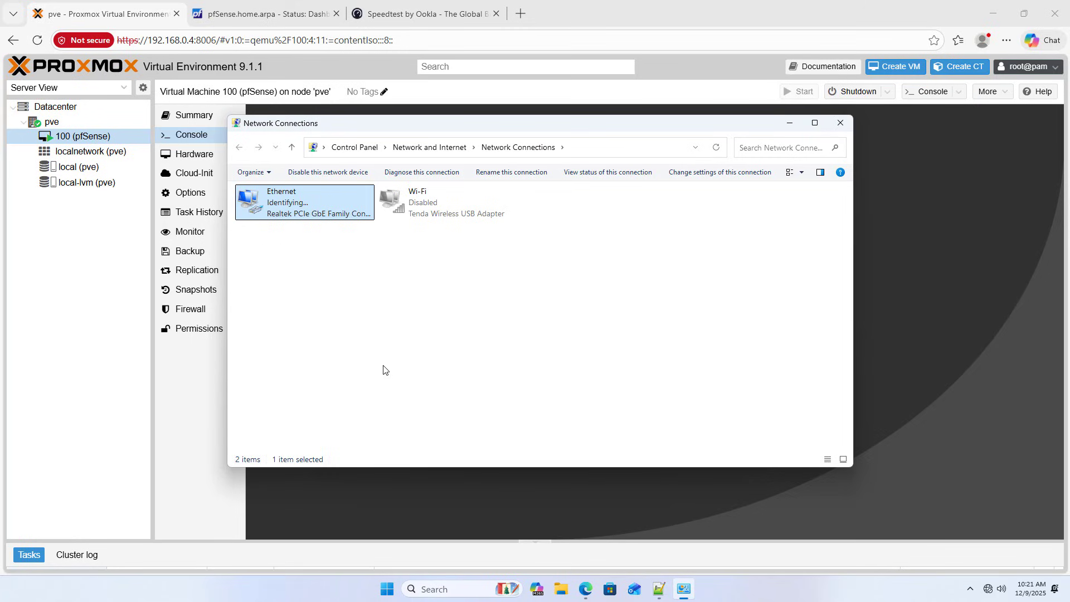
Check the Ethernet status details show DHCP address 192.168.0.175 with gateway 192.168.0.1.
right_click(290, 203)
click(321, 223)
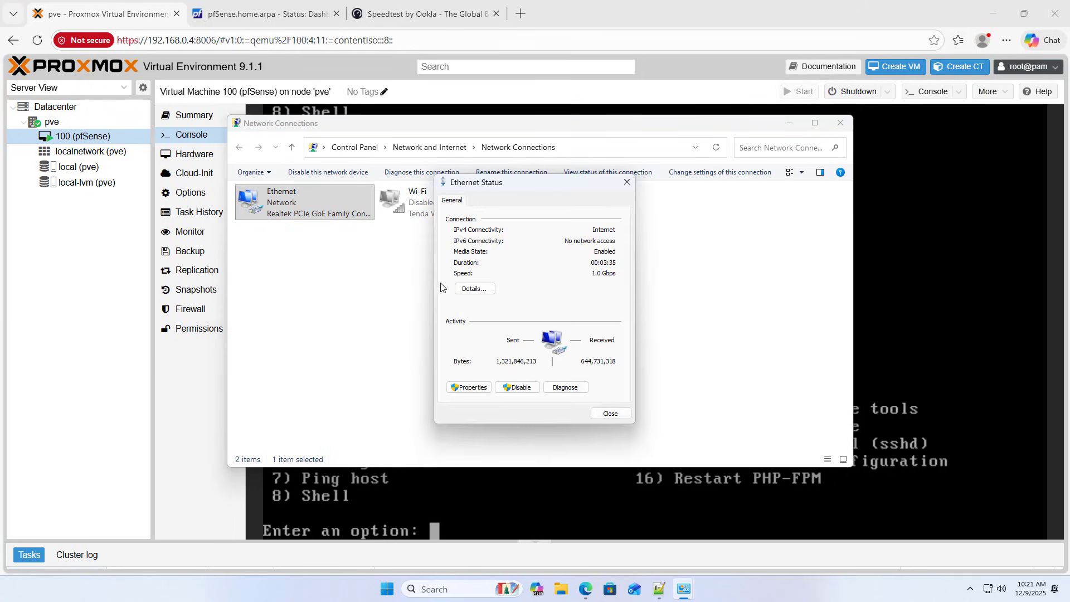
click(474, 288)
click(555, 283)
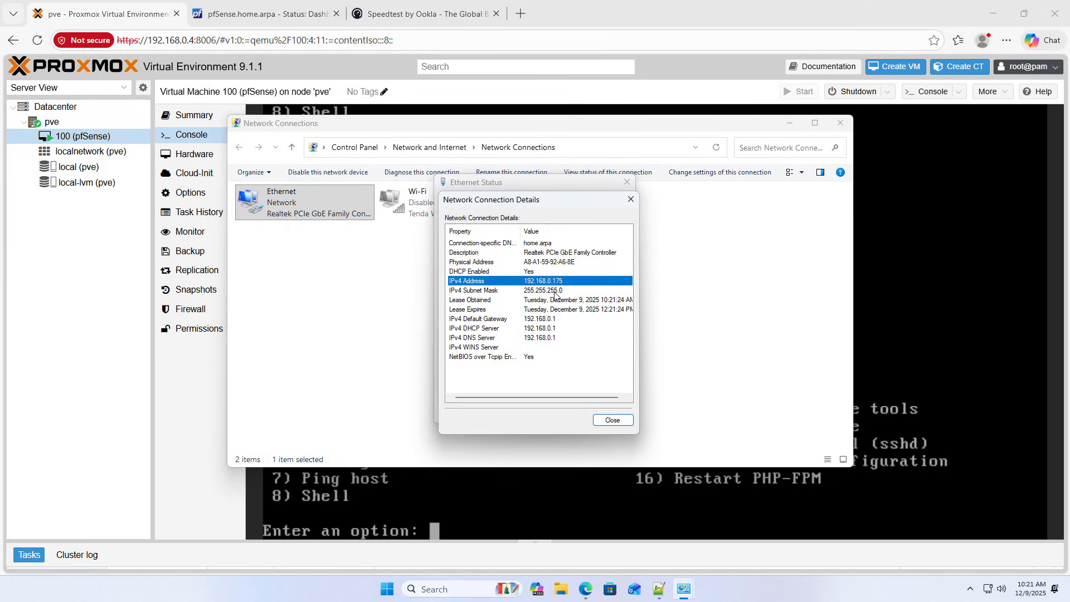
click(554, 320)
click(623, 418)
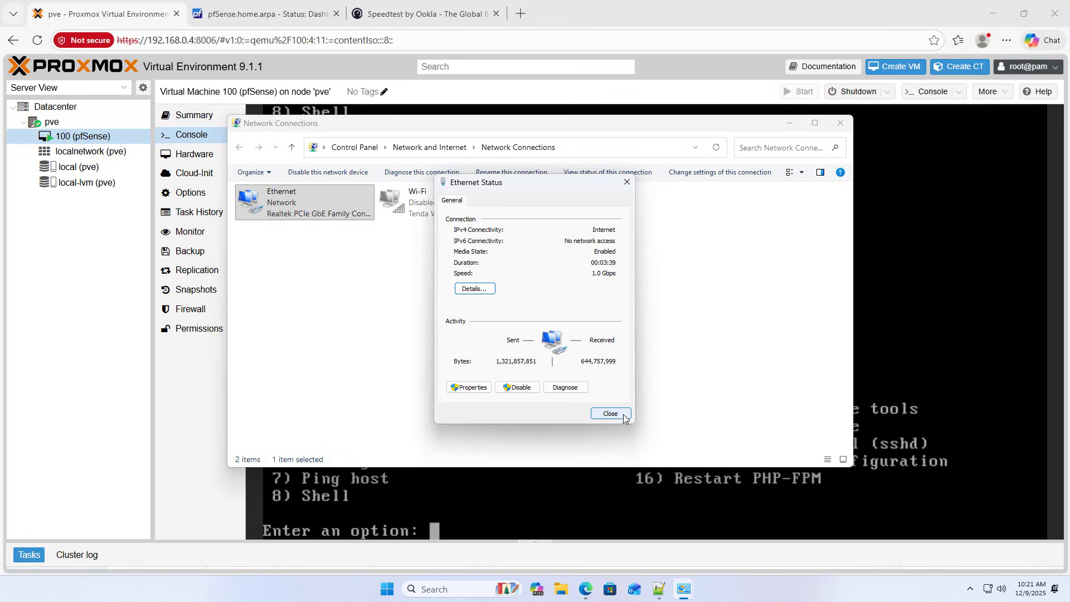
click(610, 414)
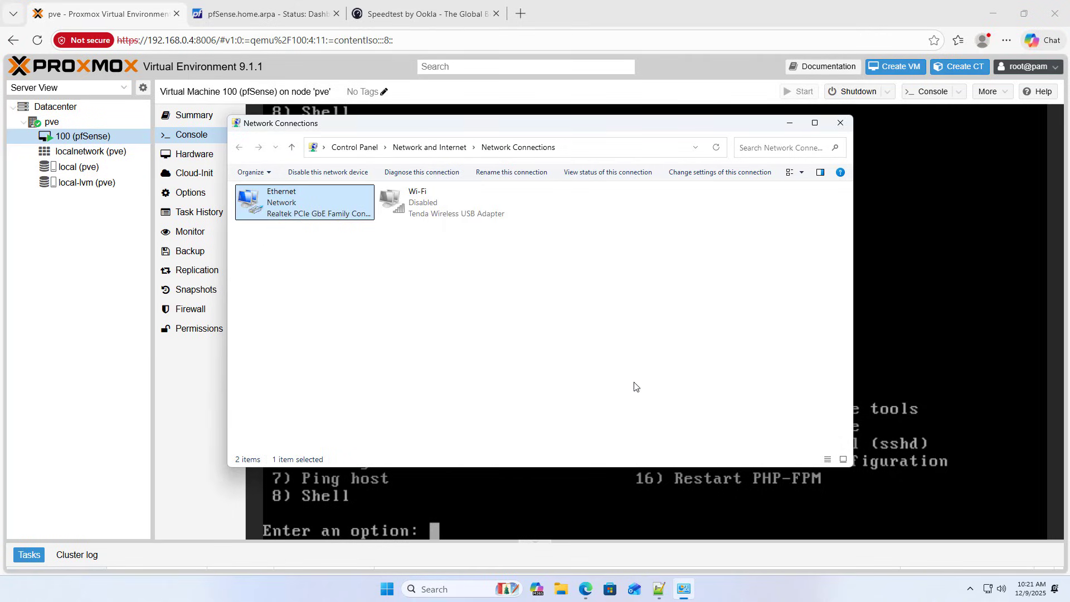
click(790, 124)
click(352, 7)
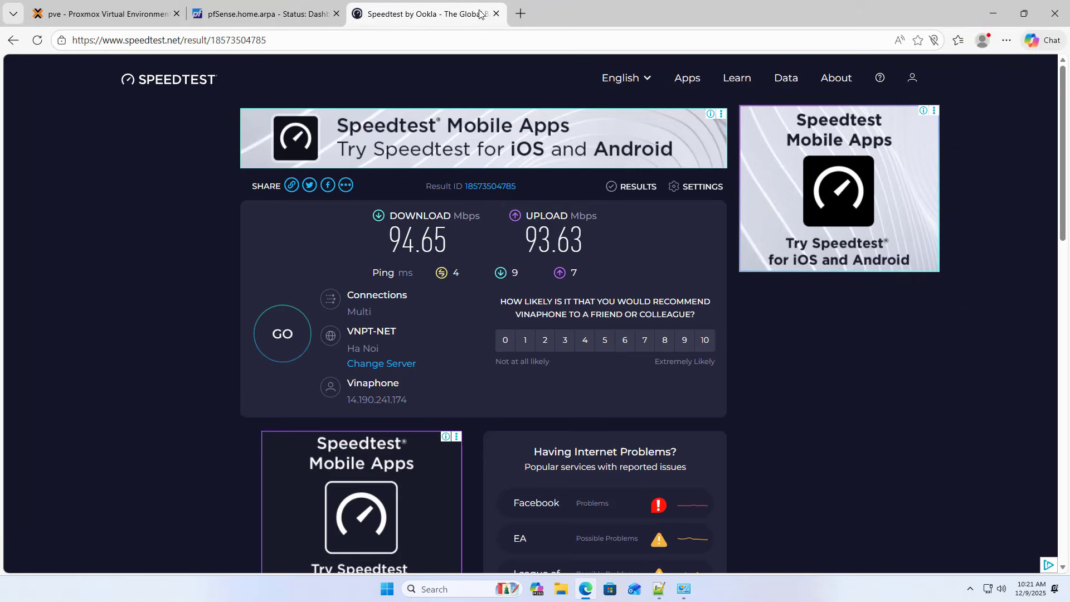
click(267, 13)
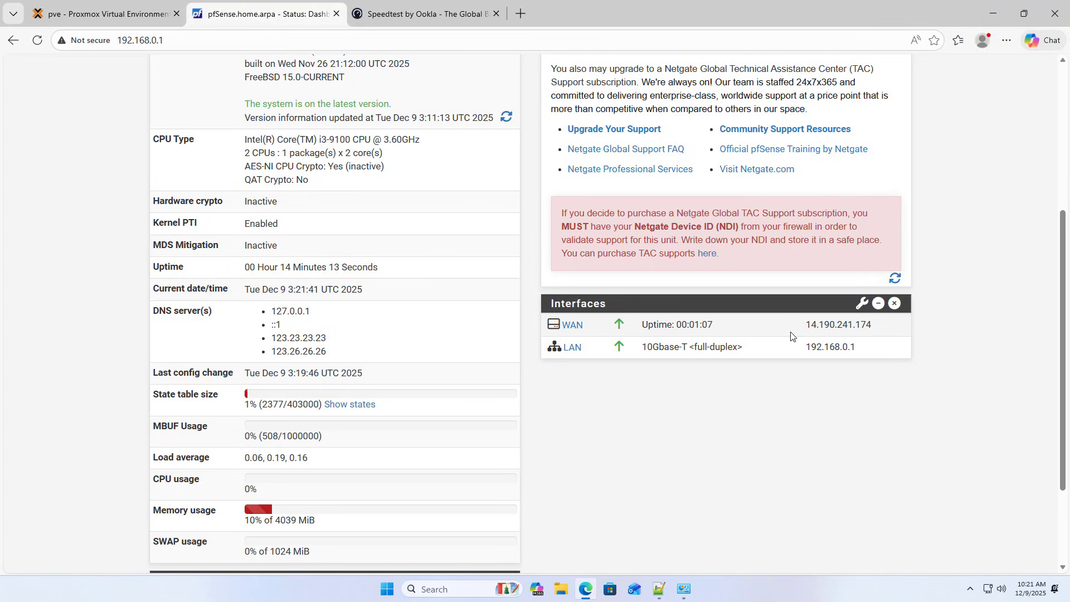
scroll(791, 335, up, 5)
click(335, 78)
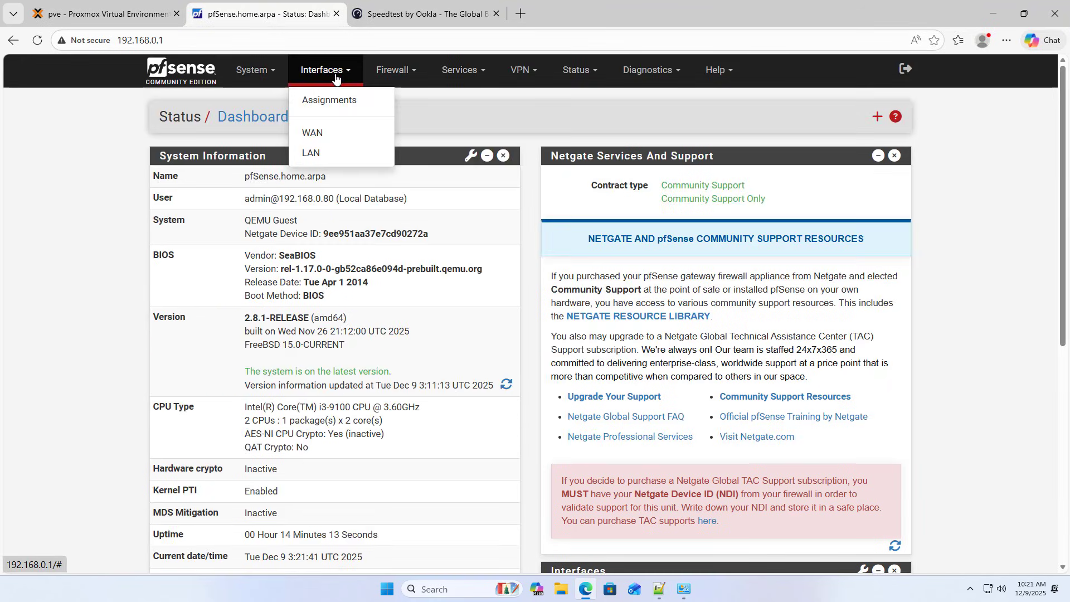
In Proxmox, open VM 100 (pfSense) Hardware and select network device net1 on vmbr1.
click(122, 15)
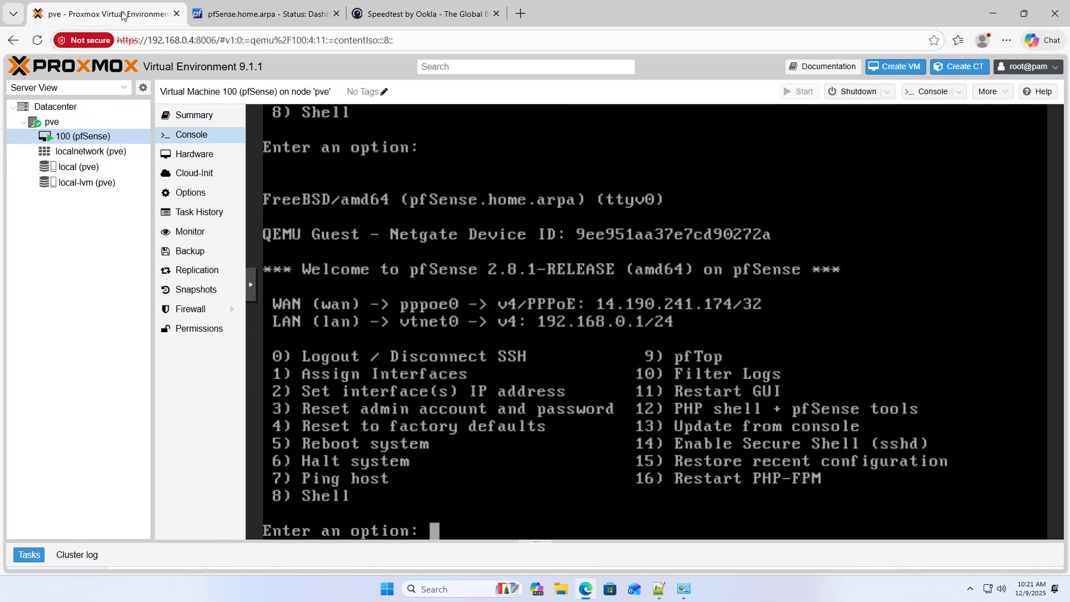
click(102, 143)
click(206, 158)
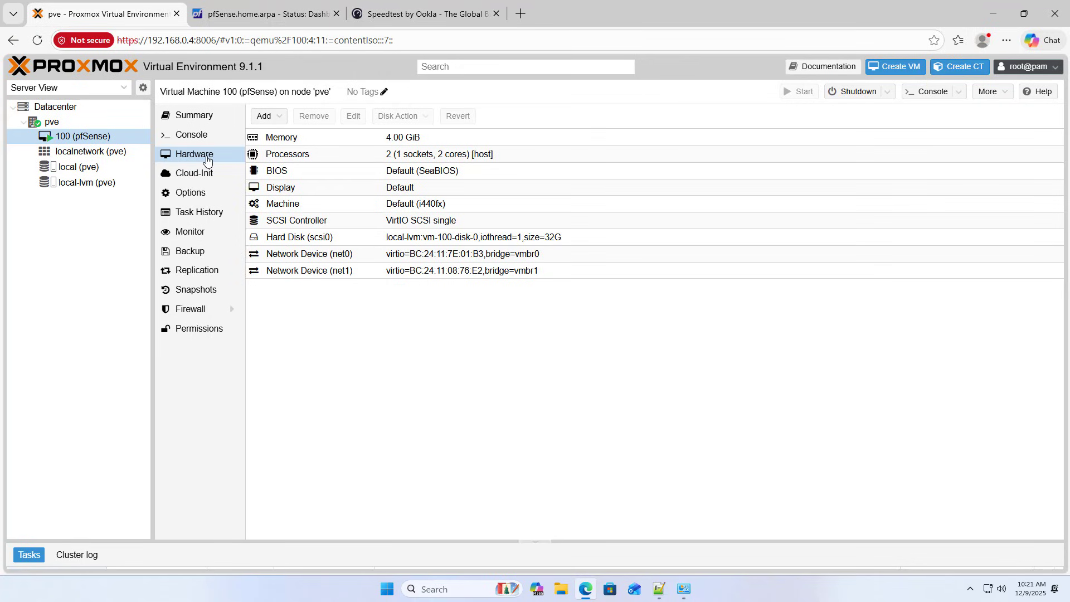
click(365, 272)
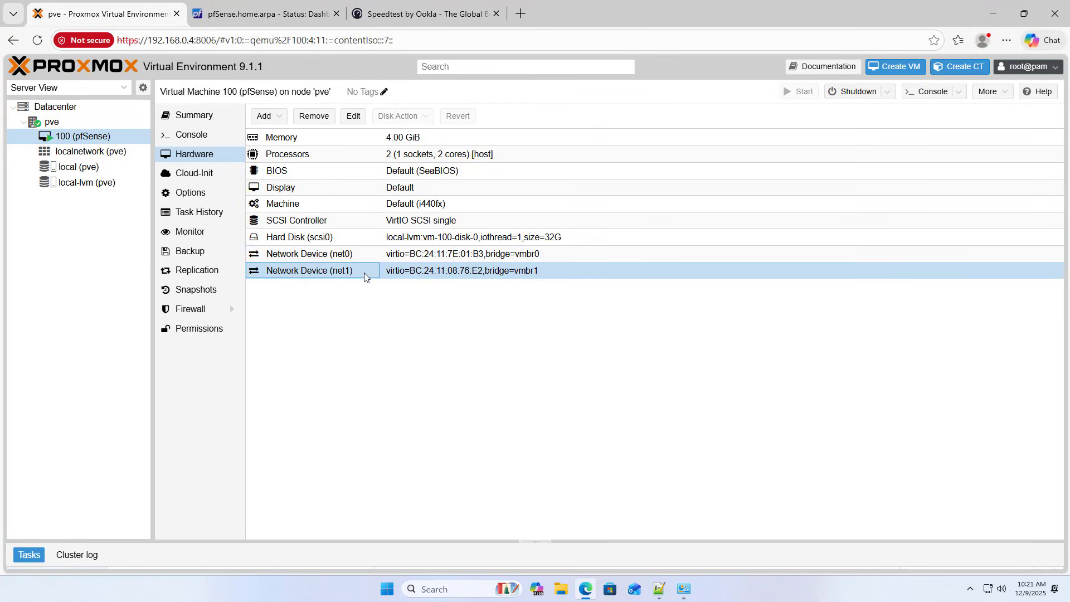